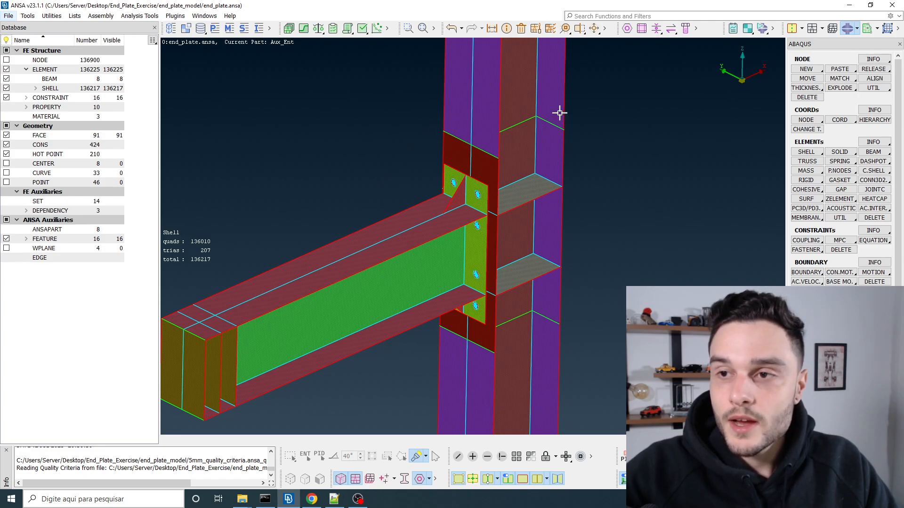
# Step: Set the solver deck to ABAQUS and display the model coloured by property (PID)
pyautogui.click(858, 29)
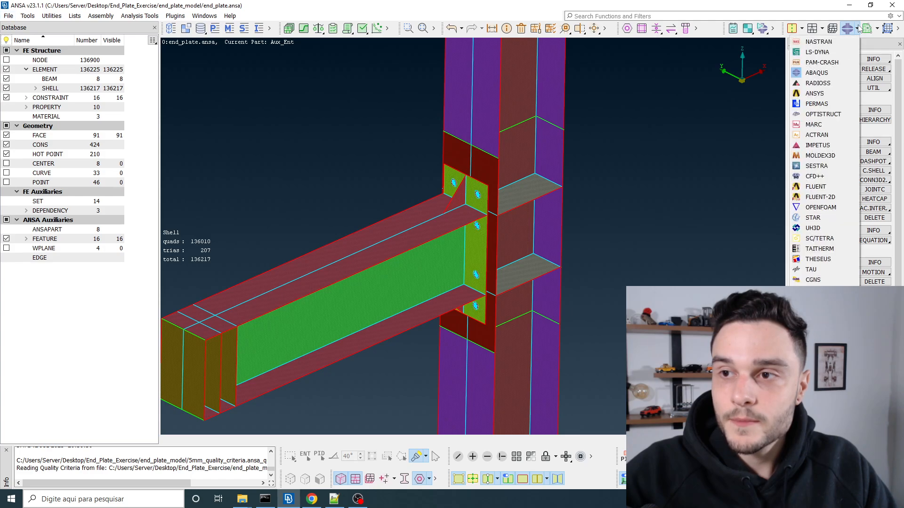
pyautogui.click(817, 73)
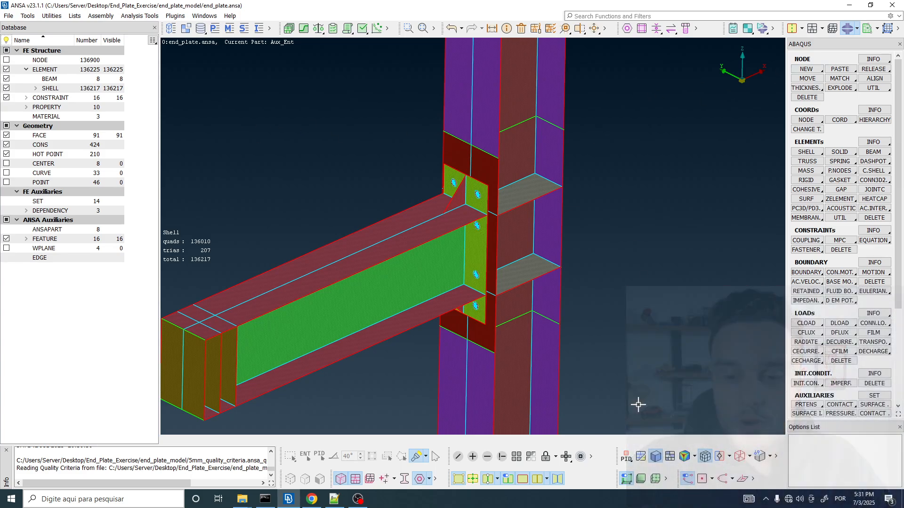
pyautogui.write('4')
pyautogui.click(627, 465)
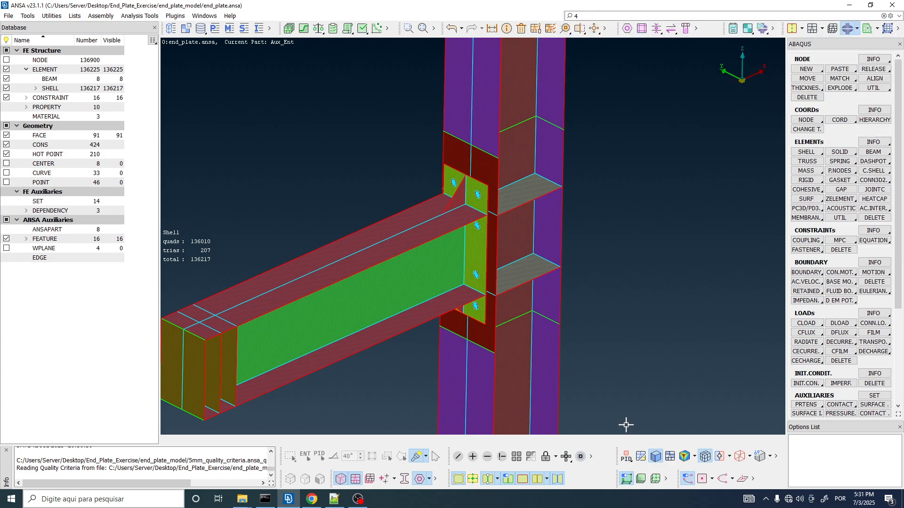
pyautogui.rightClick(631, 460)
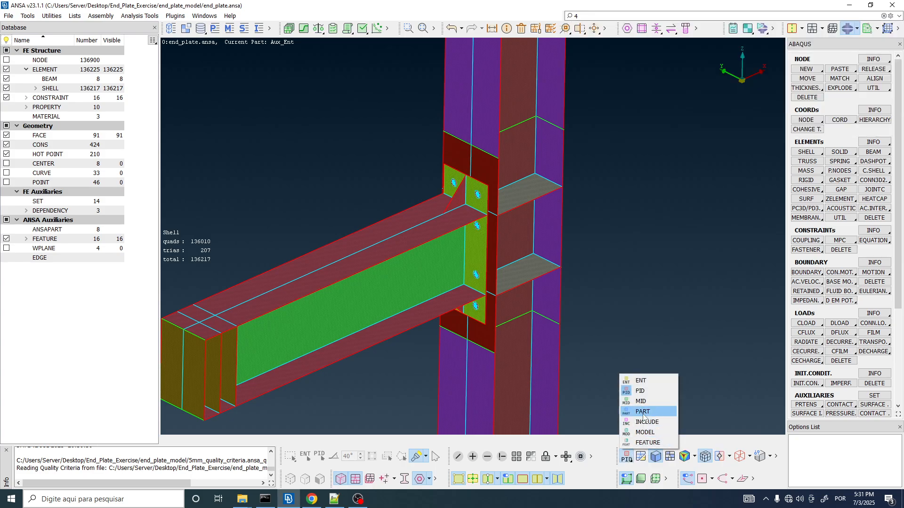
pyautogui.click(649, 392)
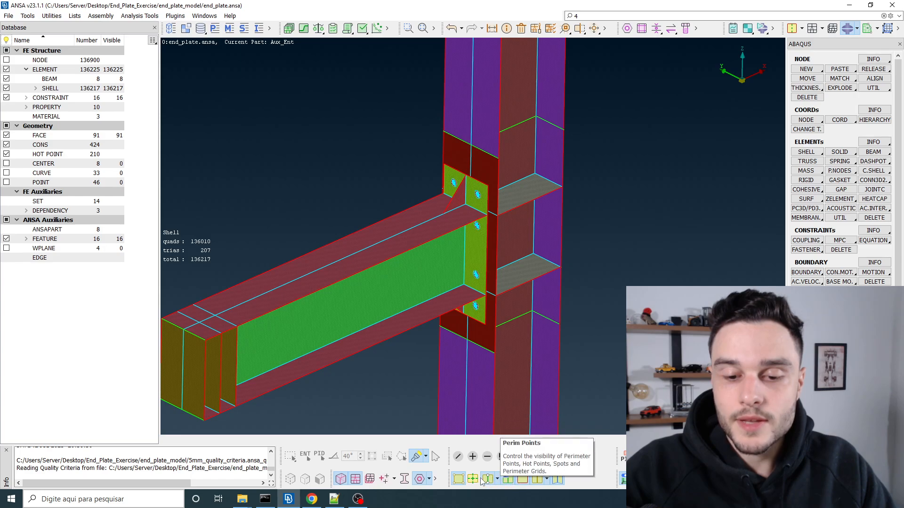
# Step: Check the perimeter point display options and examine the bolt beams and couplings between the end plate and column flange from the side
pyautogui.click(497, 480)
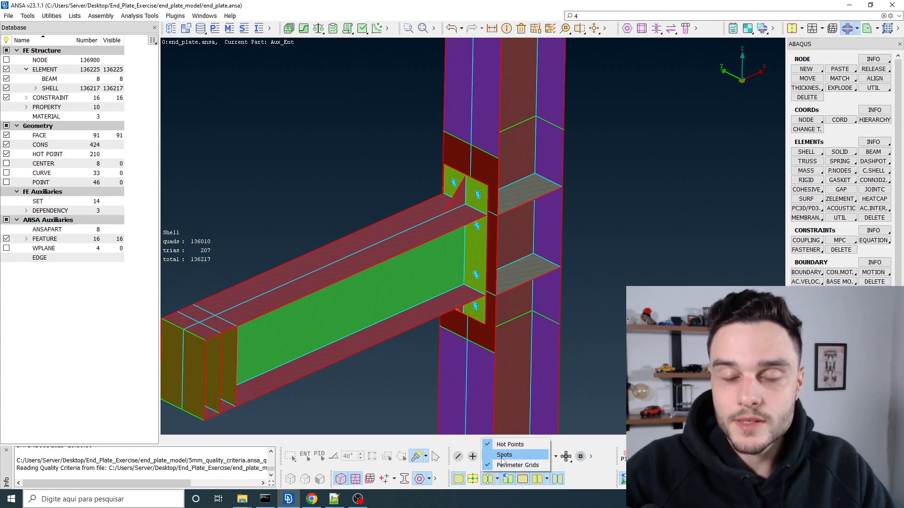
pyautogui.click(236, 151)
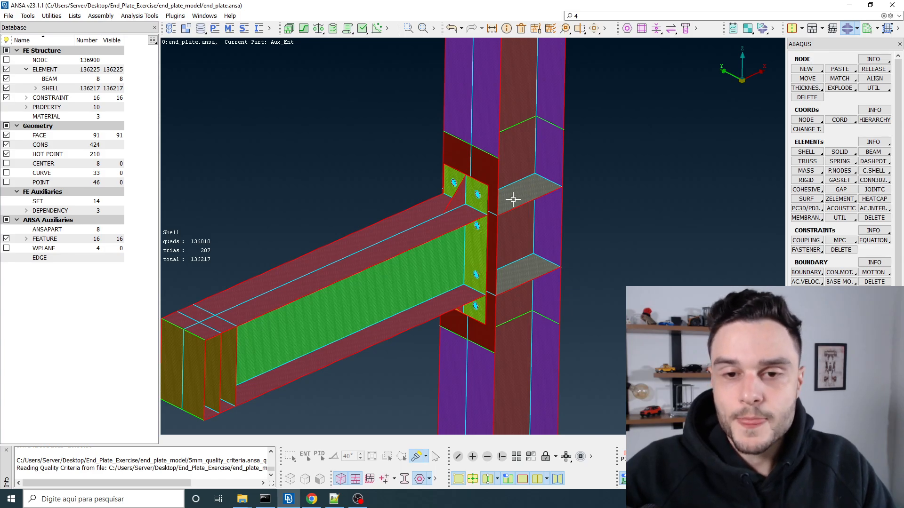
pyautogui.scroll(3, 481, 192)
pyautogui.scroll(3, 456, 194)
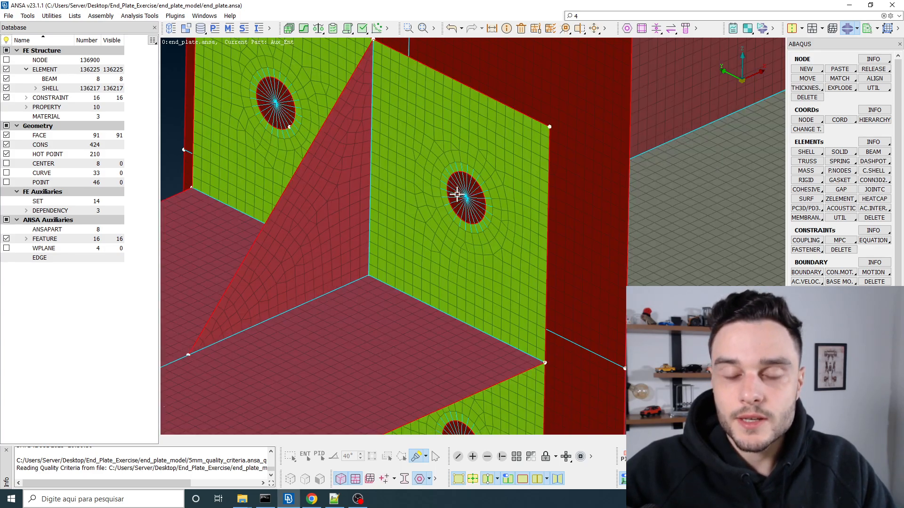
pyautogui.keyDown('ctrl'); pyautogui.moveTo(456, 194); pyautogui.dragTo(419, 153); pyautogui.keyUp('ctrl')
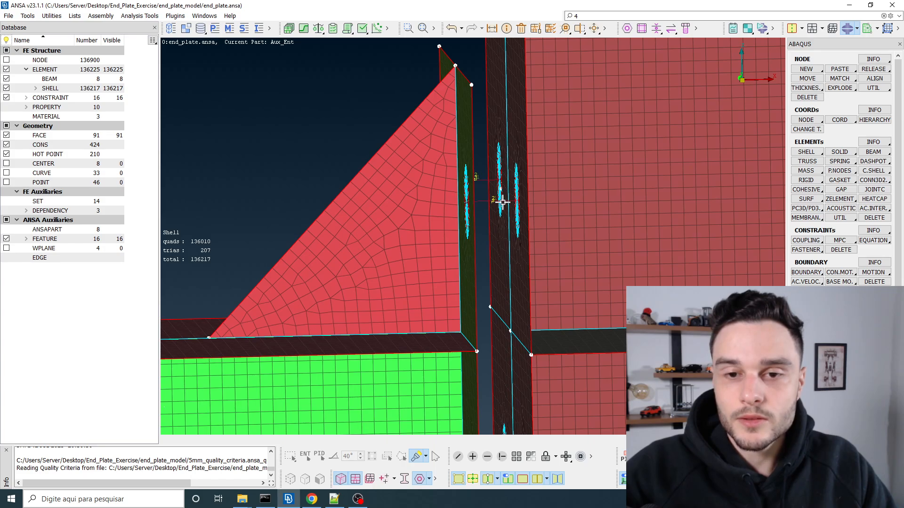
pyautogui.scroll(5, 517, 202)
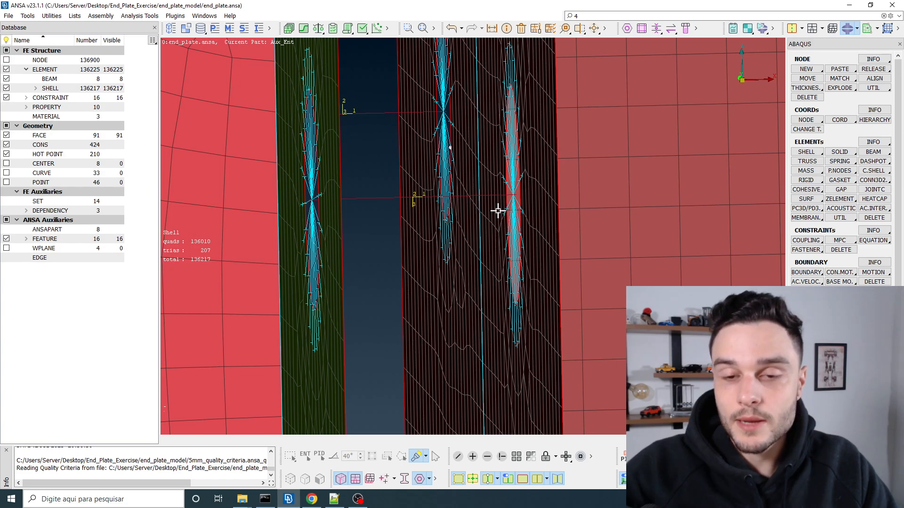
pyautogui.scroll(-5, 502, 200)
pyautogui.keyDown('ctrl'); pyautogui.moveTo(502, 198); pyautogui.dragTo(484, 216); pyautogui.keyUp('ctrl')
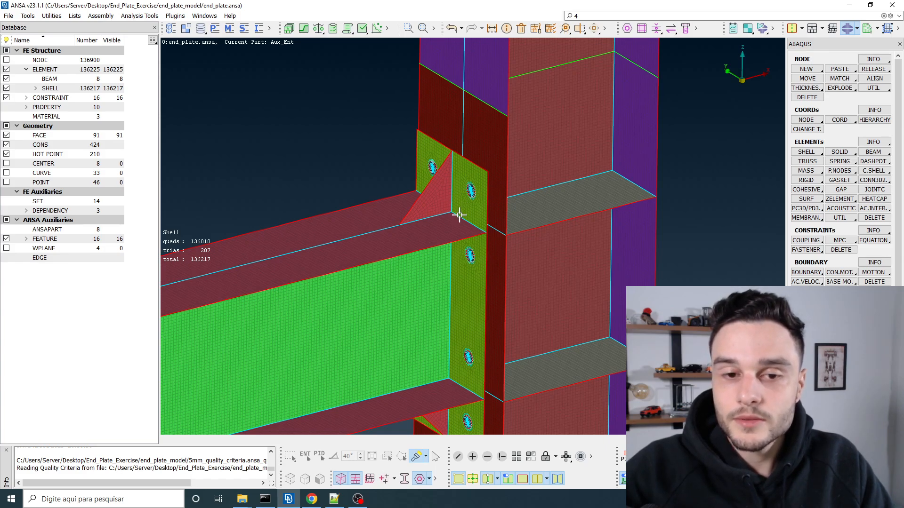
# Step: Examine the mesh and coupling spokes around the upper bolt hole in the end plate
pyautogui.keyDown('ctrl'); pyautogui.moveTo(455, 184); pyautogui.dragTo(465, 212); pyautogui.keyUp('ctrl')
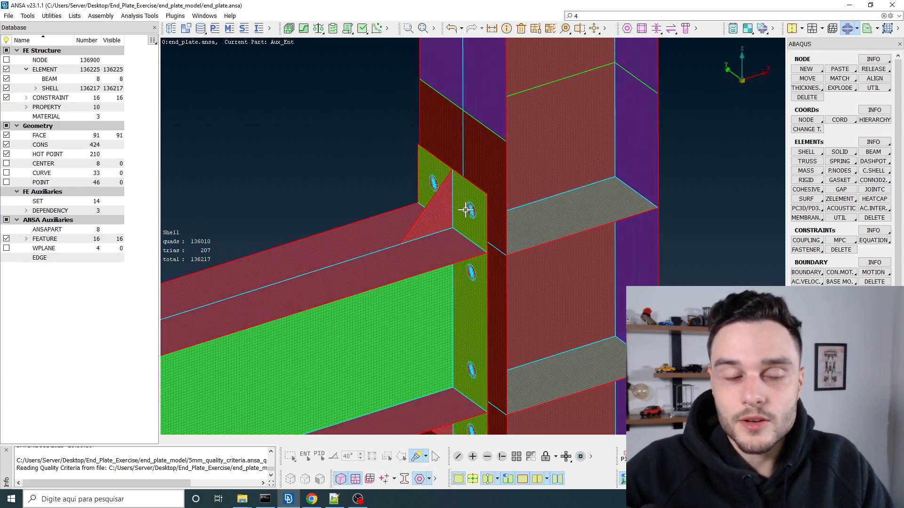
pyautogui.scroll(3, 473, 208)
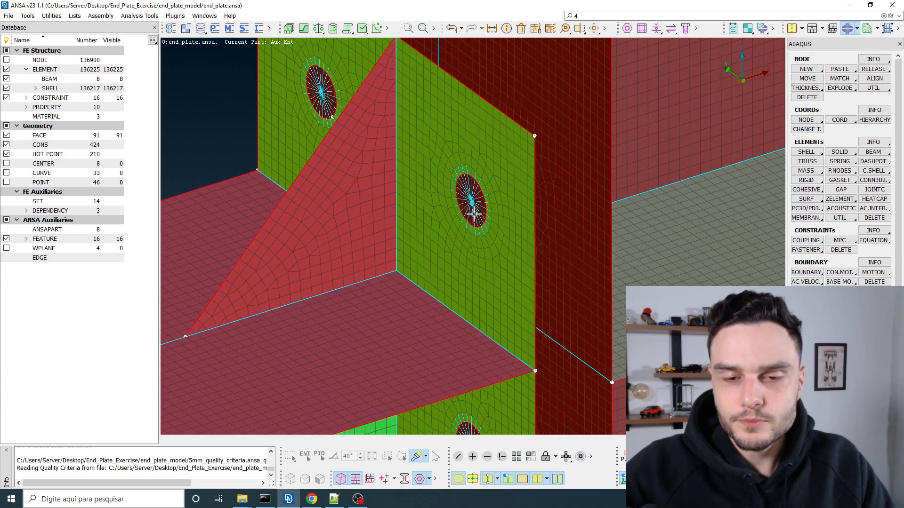
pyautogui.keyDown('ctrl'); pyautogui.moveTo(490, 179); pyautogui.dragTo(561, 200); pyautogui.keyUp('ctrl')
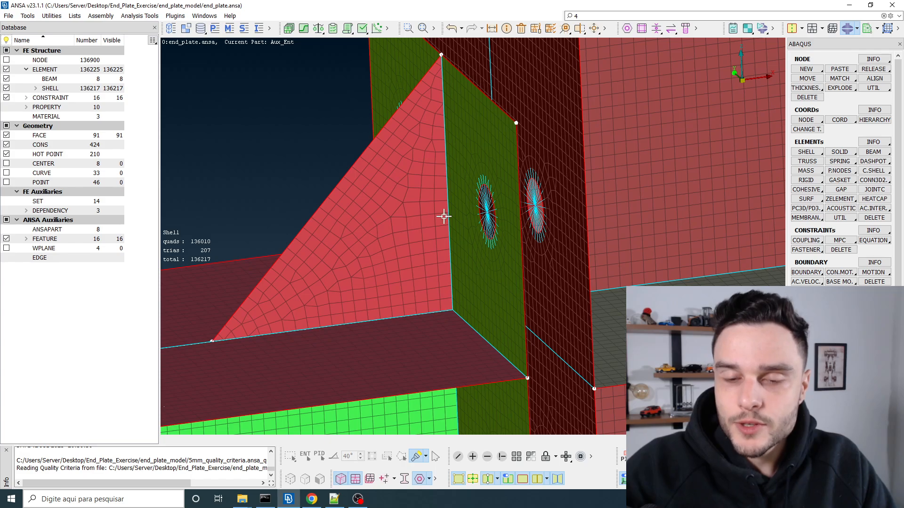
pyautogui.moveTo(468, 226)
pyautogui.keyDown('ctrl'); pyautogui.mouseDown()
pyautogui.moveTo(479, 226)
pyautogui.moveTo(470, 208)
pyautogui.moveTo(486, 224)
pyautogui.mouseUp(); pyautogui.keyUp('ctrl')
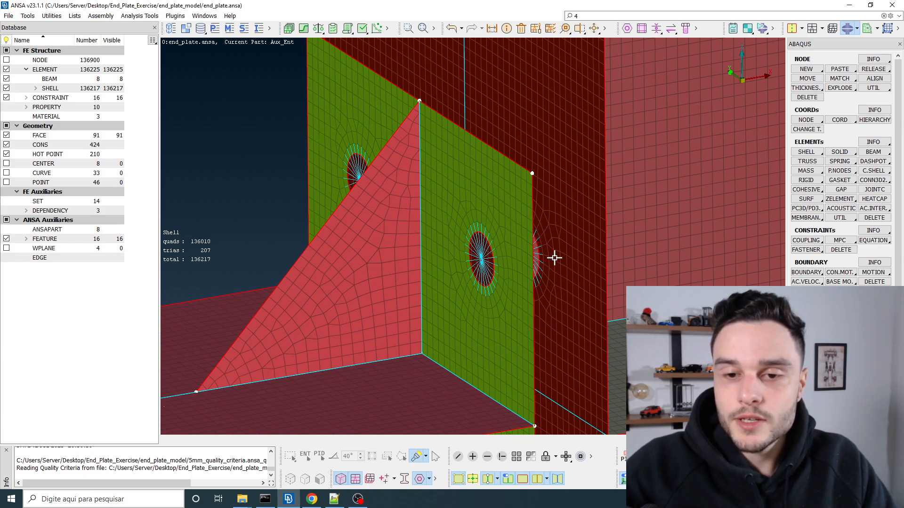
pyautogui.scroll(3, 533, 258)
pyautogui.keyDown('ctrl'); pyautogui.moveTo(533, 257); pyautogui.dragTo(502, 227); pyautogui.keyUp('ctrl')
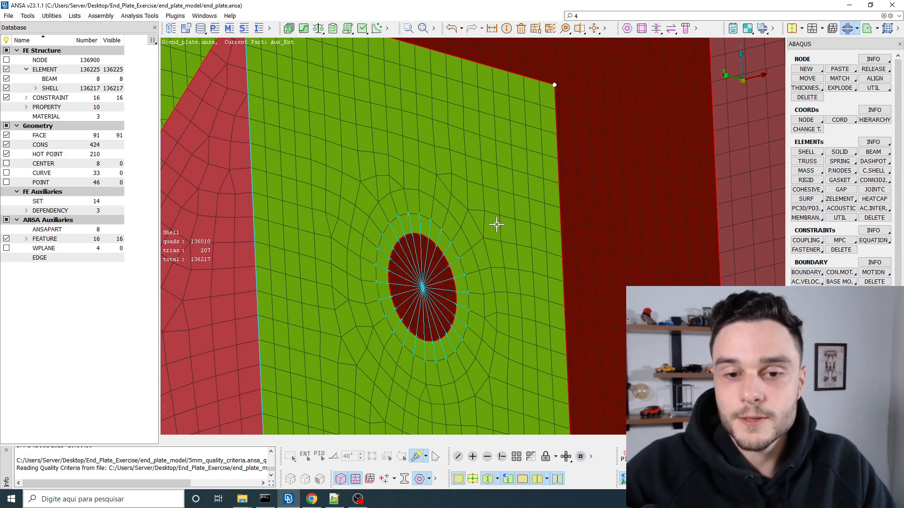
pyautogui.scroll(-5, 496, 224)
pyautogui.keyDown('ctrl'); pyautogui.moveTo(473, 218); pyautogui.dragTo(473, 226); pyautogui.keyUp('ctrl')
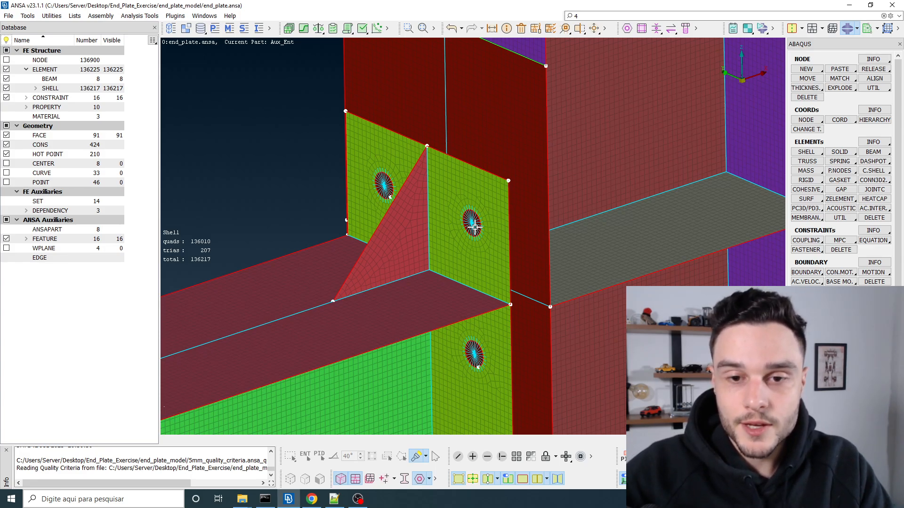
pyautogui.scroll(5, 471, 216)
pyautogui.keyDown('ctrl'); pyautogui.moveTo(470, 213); pyautogui.dragTo(510, 222); pyautogui.keyUp('ctrl')
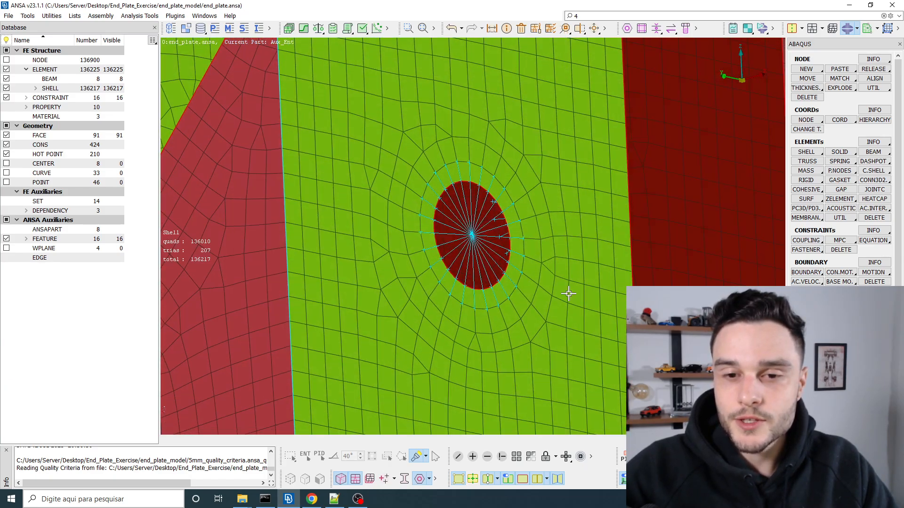
pyautogui.scroll(-5, 457, 214)
pyautogui.moveTo(455, 219)
pyautogui.keyDown('ctrl'); pyautogui.mouseDown()
pyautogui.moveTo(458, 232)
pyautogui.moveTo(457, 208)
pyautogui.moveTo(426, 204)
pyautogui.moveTo(471, 233)
pyautogui.moveTo(459, 232)
pyautogui.mouseUp(); pyautogui.keyUp('ctrl')
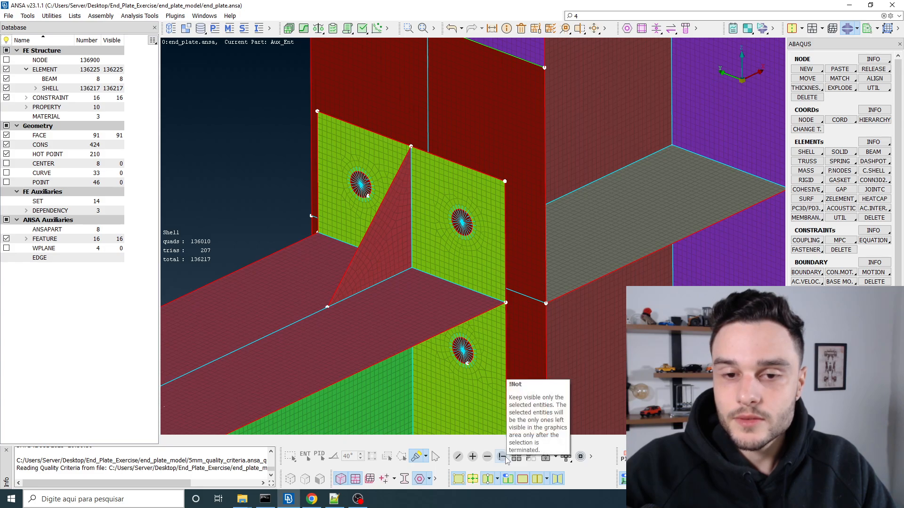
# Step: Isolate one upper bolt with the !Not function, keeping only its beam element and the two couplings at its ends visible
pyautogui.click(502, 458)
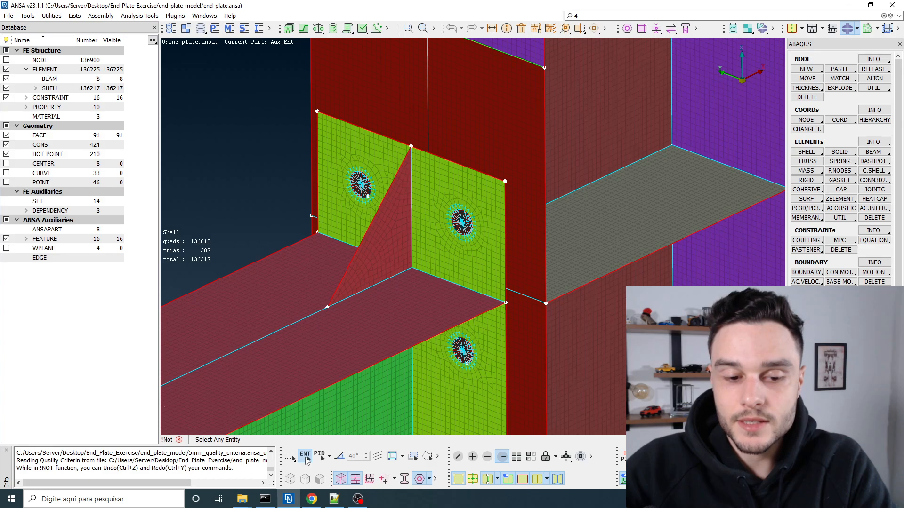
pyautogui.click(455, 241)
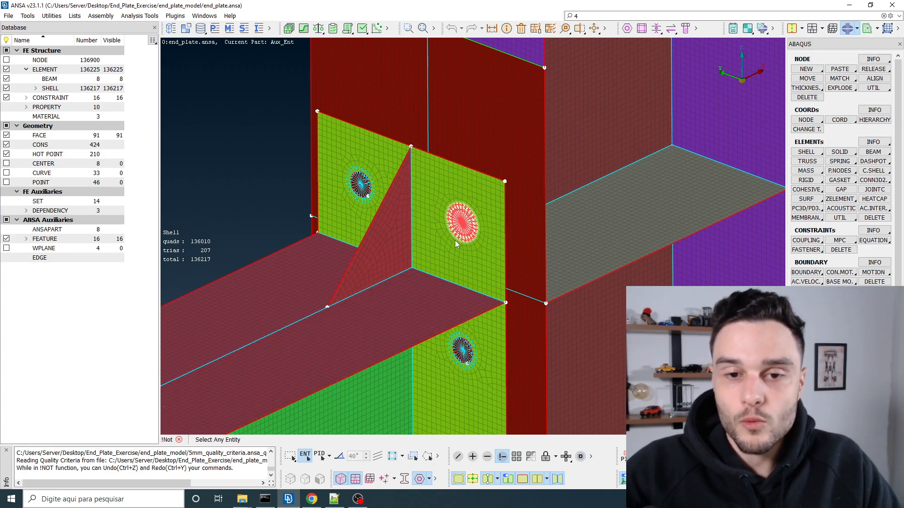
pyautogui.scroll(5, 464, 231)
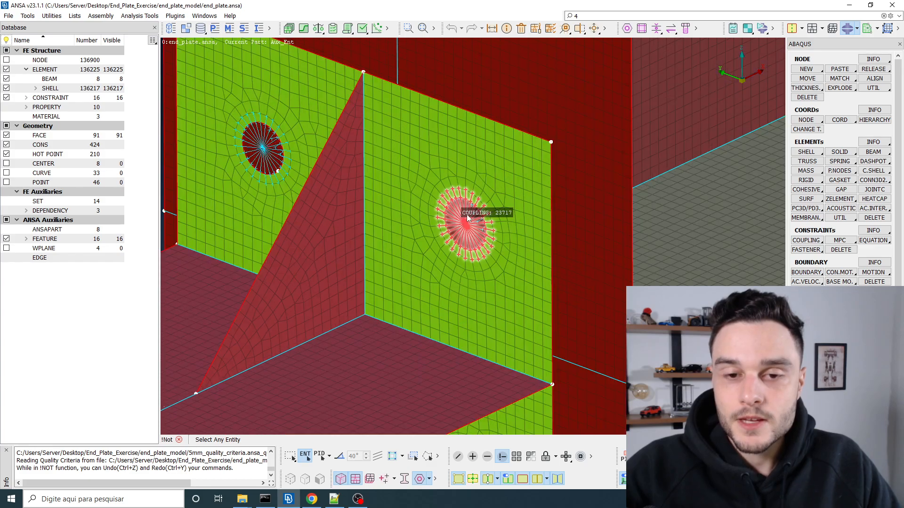
pyautogui.scroll(-4, 471, 228)
pyautogui.moveTo(471, 230)
pyautogui.keyDown('ctrl'); pyautogui.mouseDown()
pyautogui.moveTo(472, 205)
pyautogui.moveTo(467, 223)
pyautogui.mouseUp(); pyautogui.keyUp('ctrl')
pyautogui.scroll(5, 465, 225)
pyautogui.scroll(4, 458, 229)
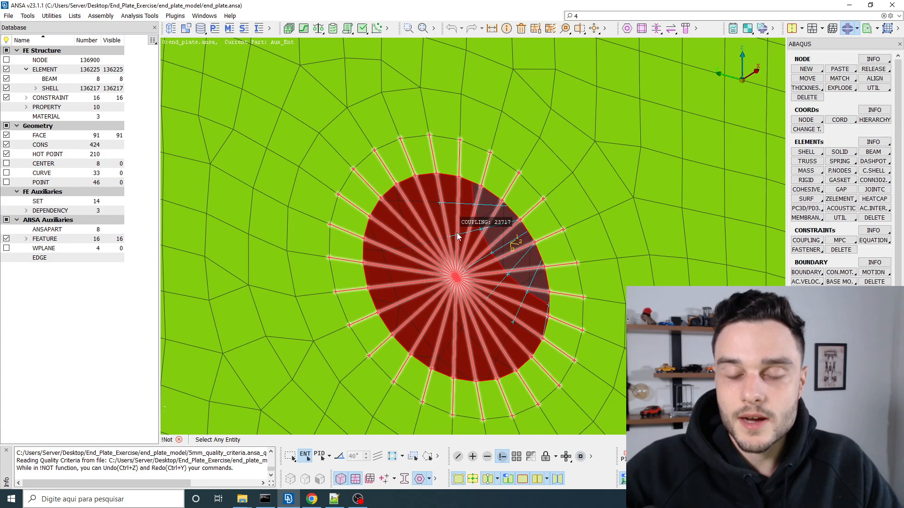
pyautogui.scroll(4, 460, 263)
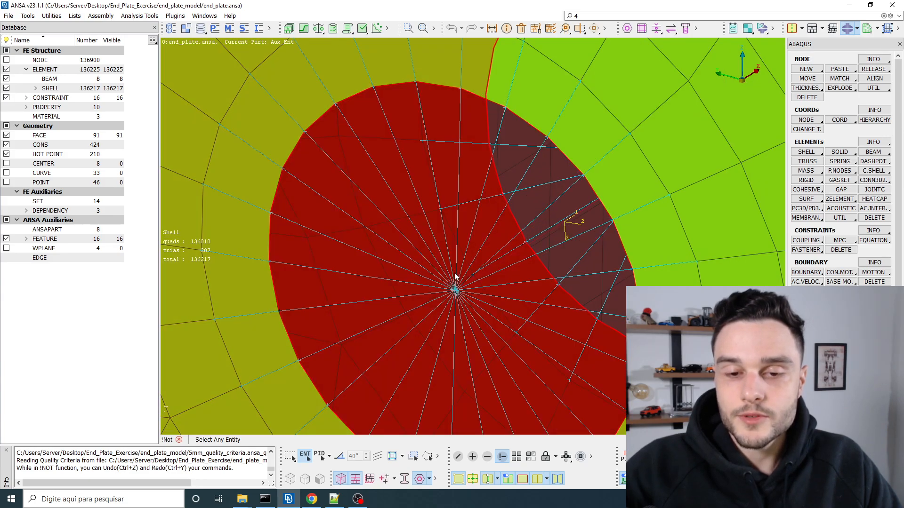
pyautogui.scroll(-6, 453, 249)
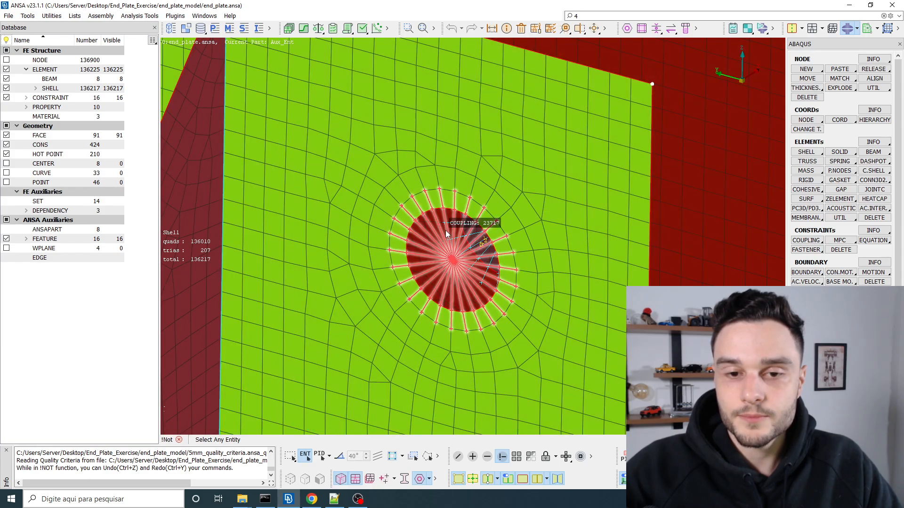
pyautogui.click(445, 230)
pyautogui.scroll(-3, 445, 231)
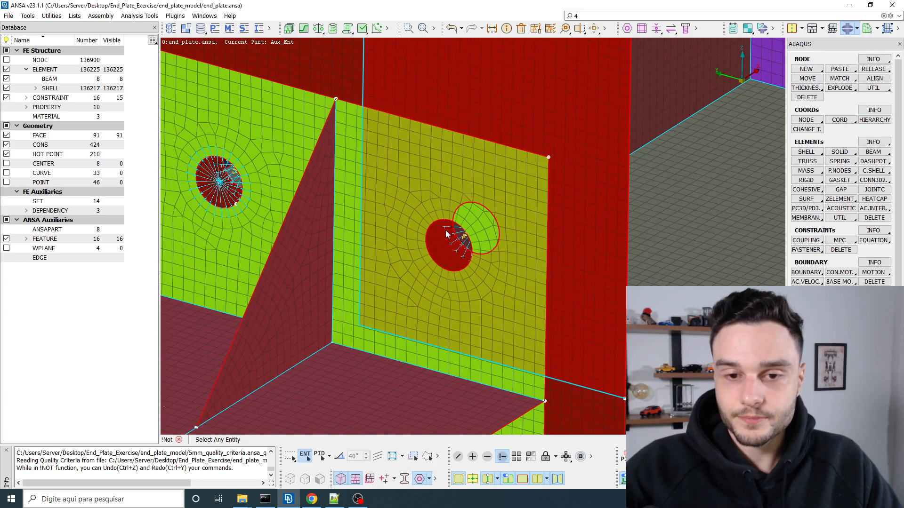
pyautogui.scroll(4, 464, 237)
pyautogui.keyDown('ctrl'); pyautogui.moveTo(464, 236); pyautogui.dragTo(478, 230); pyautogui.keyUp('ctrl')
pyautogui.scroll(4, 431, 255)
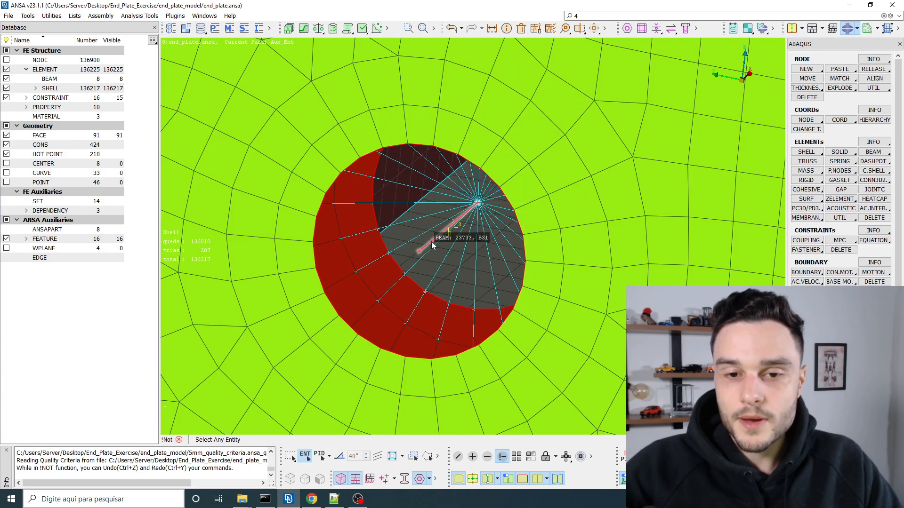
pyautogui.click(431, 242)
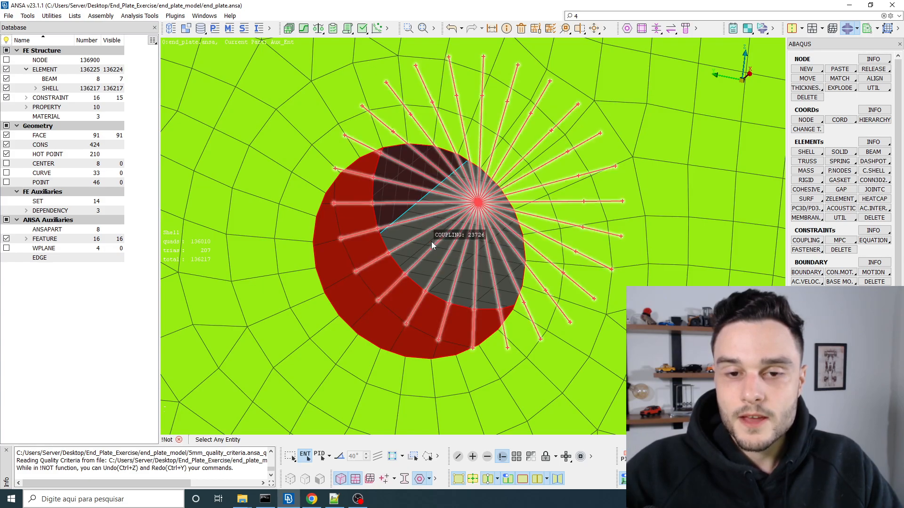
pyautogui.click(478, 204)
pyautogui.scroll(-5, 478, 201)
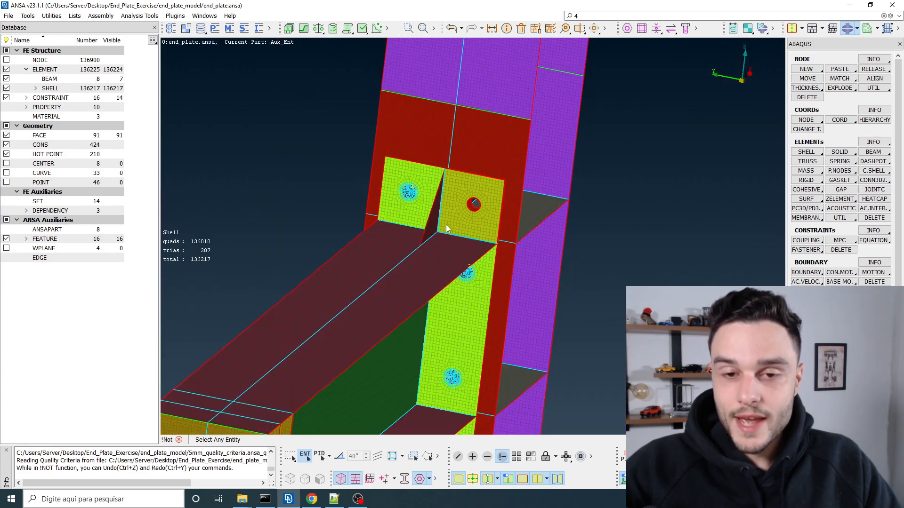
pyautogui.middleClick(475, 212)
pyautogui.scroll(8, 475, 212)
pyautogui.keyDown('ctrl'); pyautogui.moveTo(476, 211); pyautogui.dragTo(422, 226); pyautogui.keyUp('ctrl')
pyautogui.scroll(-5, 477, 250)
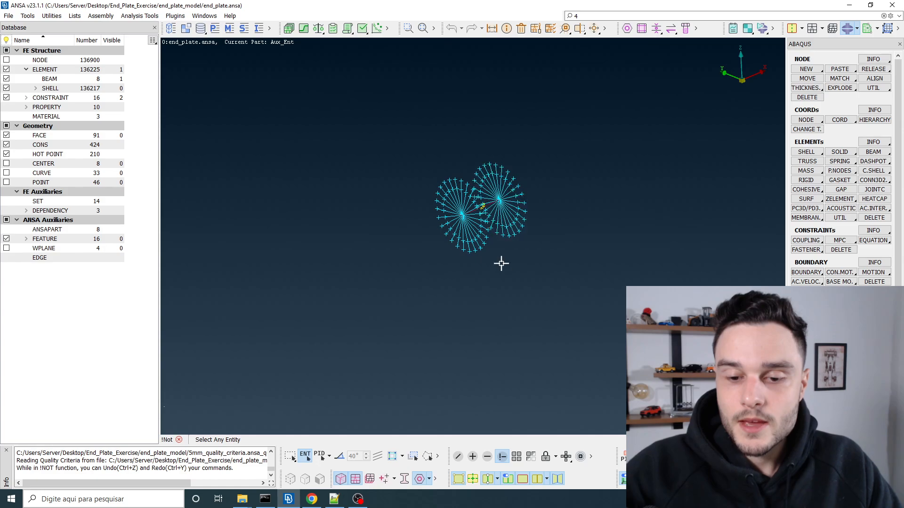
# Step: Lock the visibility to the isolated bolt entities and hide the coupling on the end plate side
pyautogui.click(546, 457)
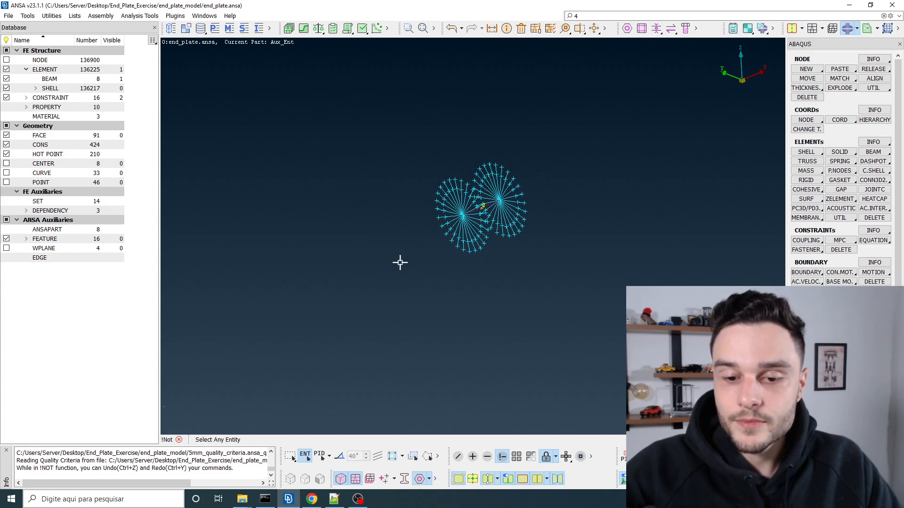
pyautogui.click(487, 457)
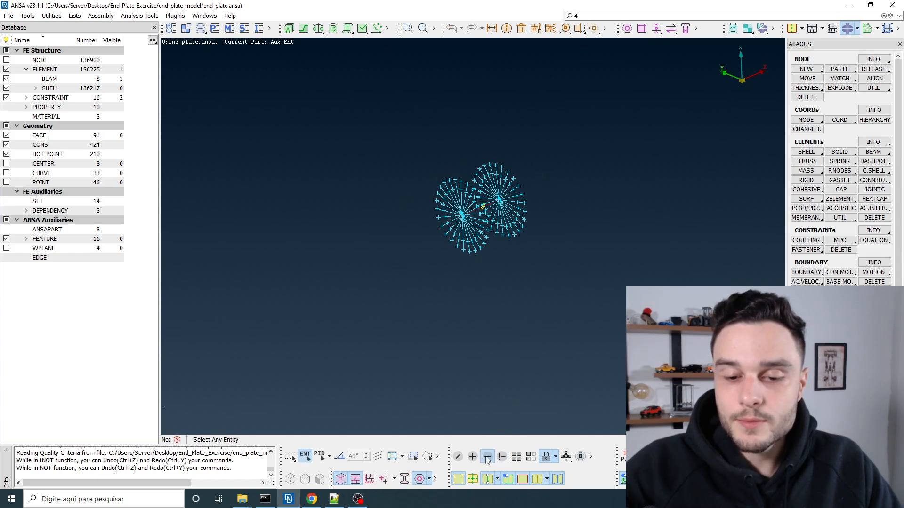
pyautogui.click(465, 248)
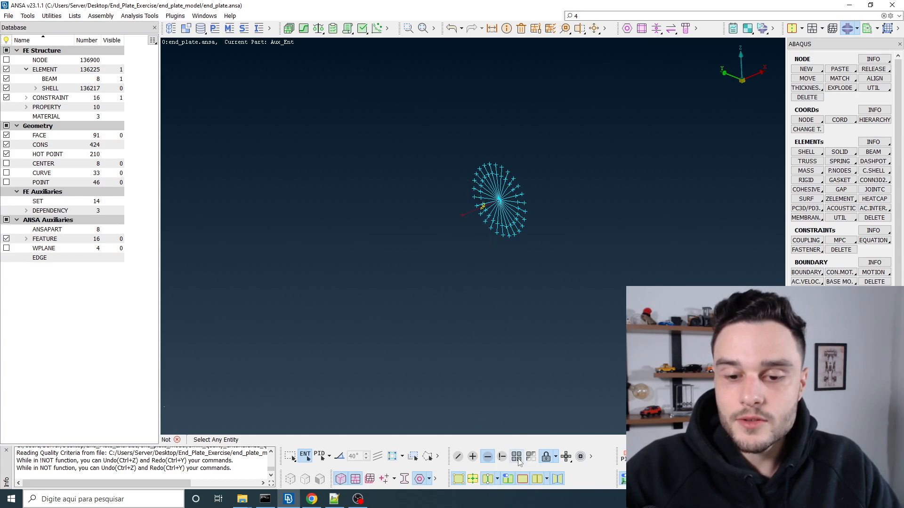
# Step: Show all the locked entities again, and hide the bolt's beam and both couplings together with a box selection
pyautogui.click(516, 457)
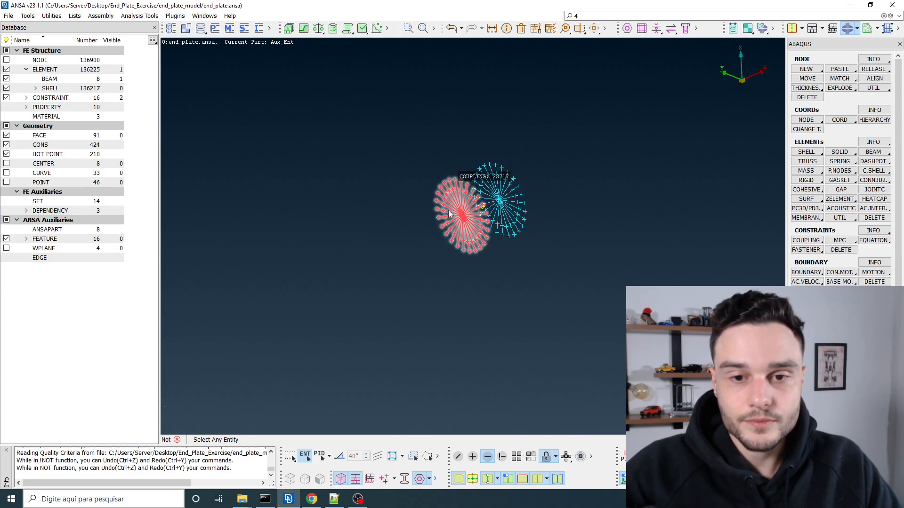
pyautogui.moveTo(374, 102); pyautogui.dragTo(628, 325)
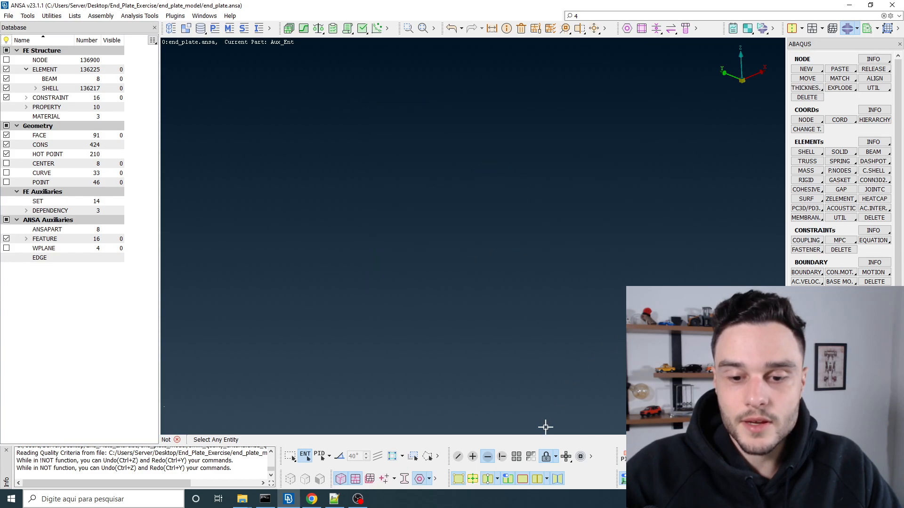
# Step: Show all the locked bolt entities again and examine the beam's end at the coupling centre
pyautogui.click(516, 455)
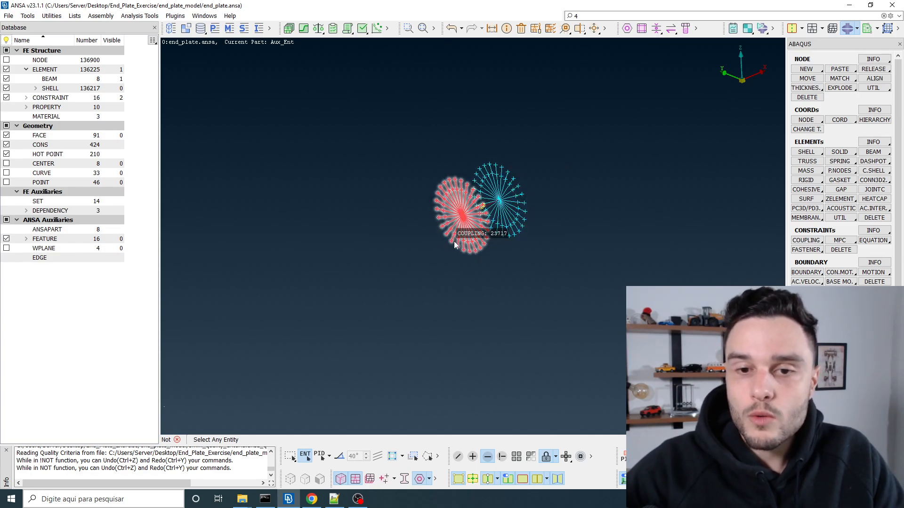
pyautogui.scroll(3, 488, 210)
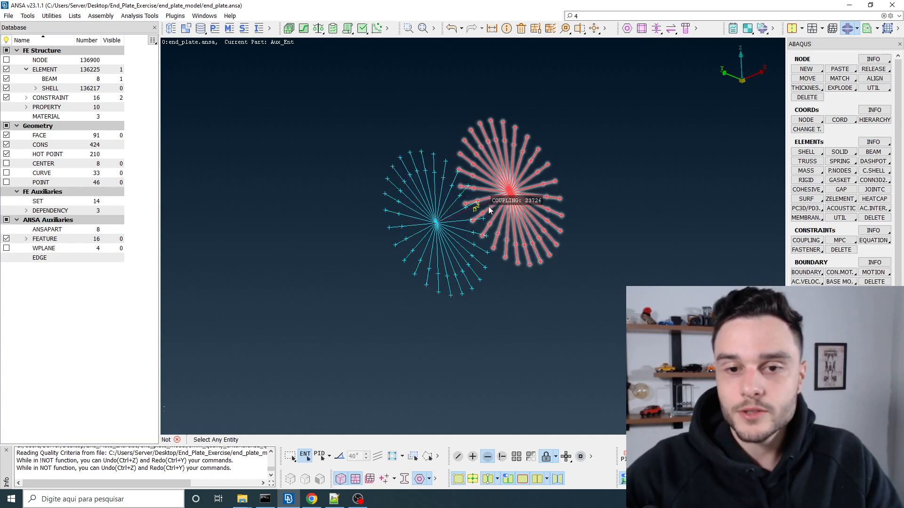
pyautogui.keyDown('ctrl'); pyautogui.moveTo(488, 210); pyautogui.dragTo(500, 242); pyautogui.keyUp('ctrl')
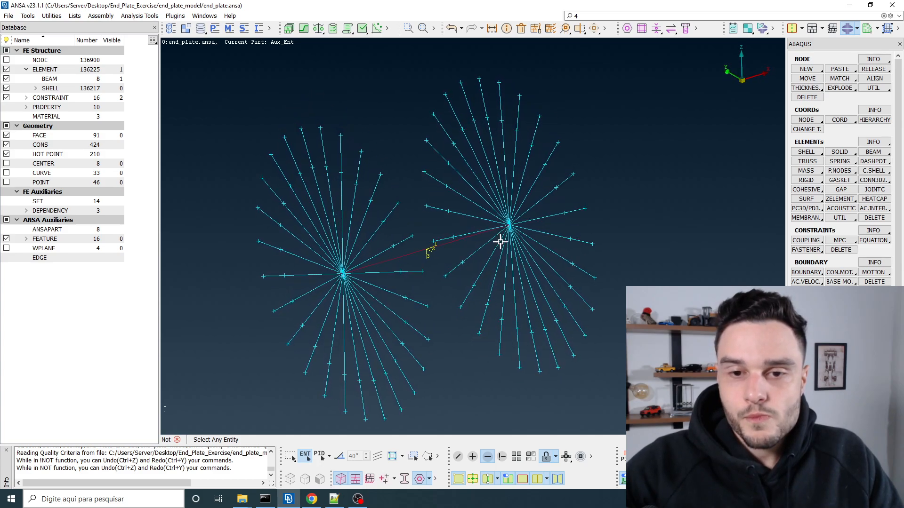
pyautogui.scroll(5, 508, 227)
pyautogui.scroll(-5, 543, 219)
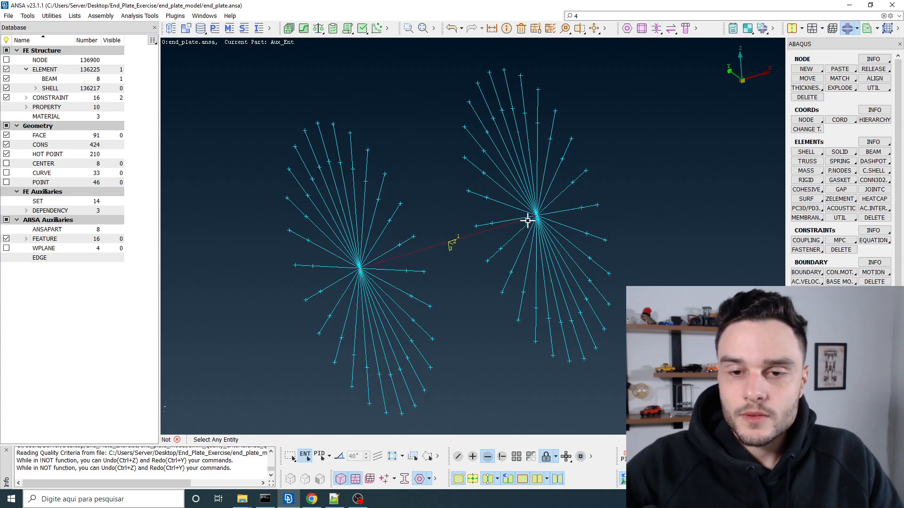
pyautogui.scroll(6, 527, 197)
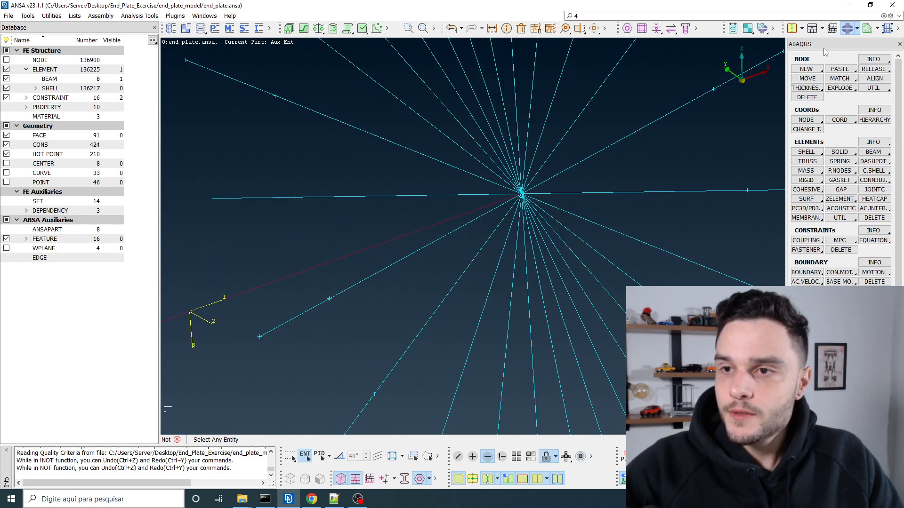
# Step: Switch from the ABAQUS deck to the Classic Topo tools
pyautogui.click(802, 29)
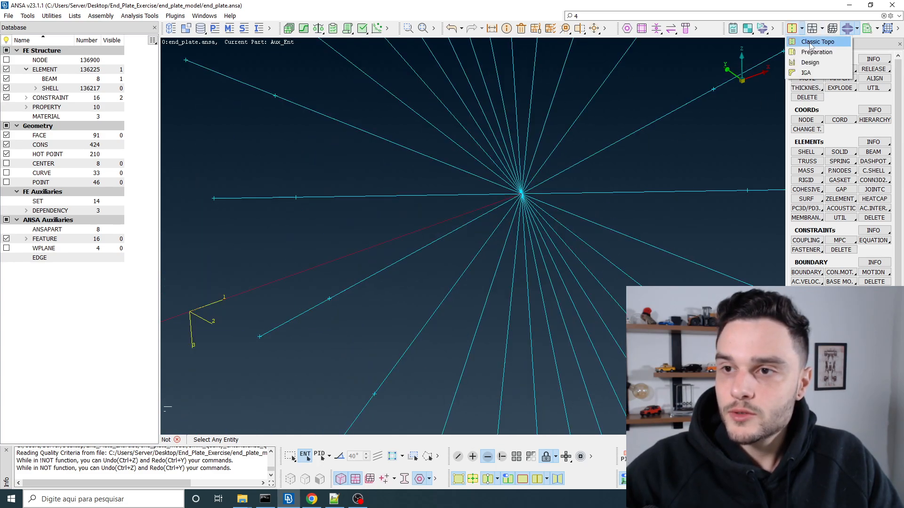
pyautogui.click(811, 42)
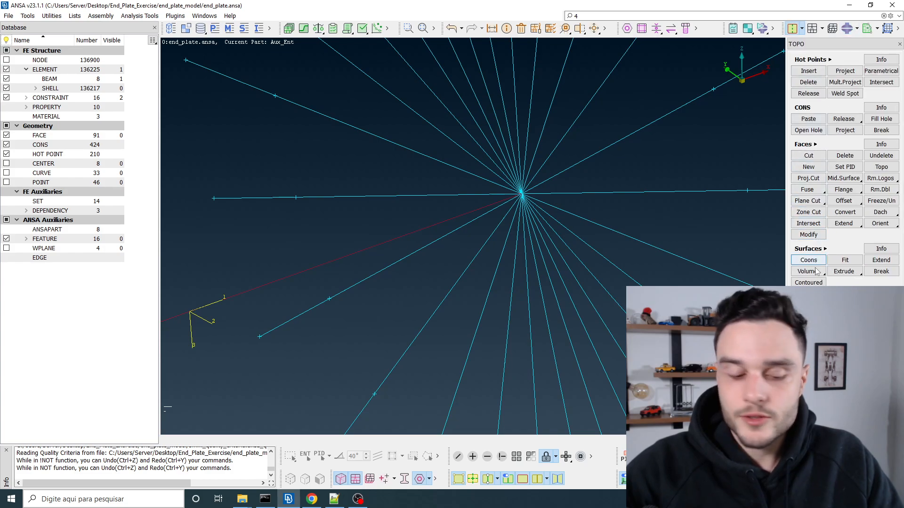
pyautogui.write('4')
pyautogui.click(846, 335)
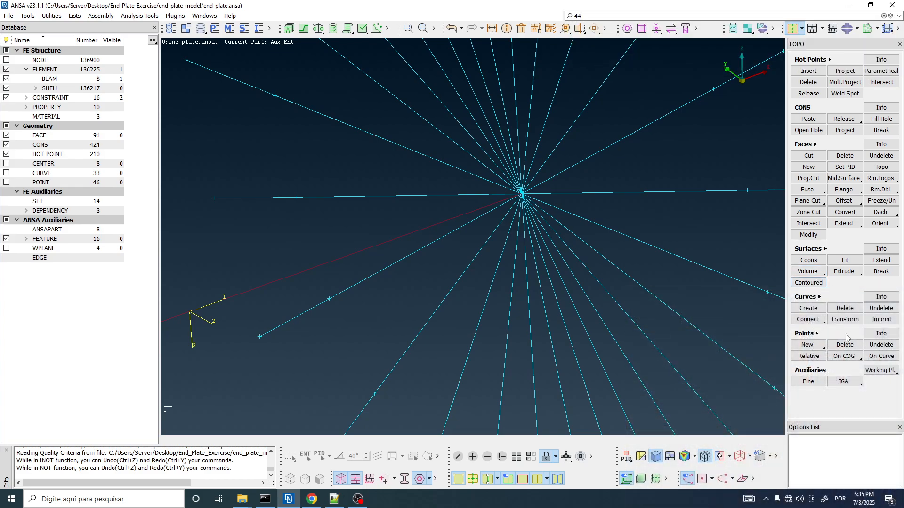
# Step: Start a Relative point from the beam node at one coupling centre, with its direction towards the other coupling's centre node
pyautogui.click(808, 356)
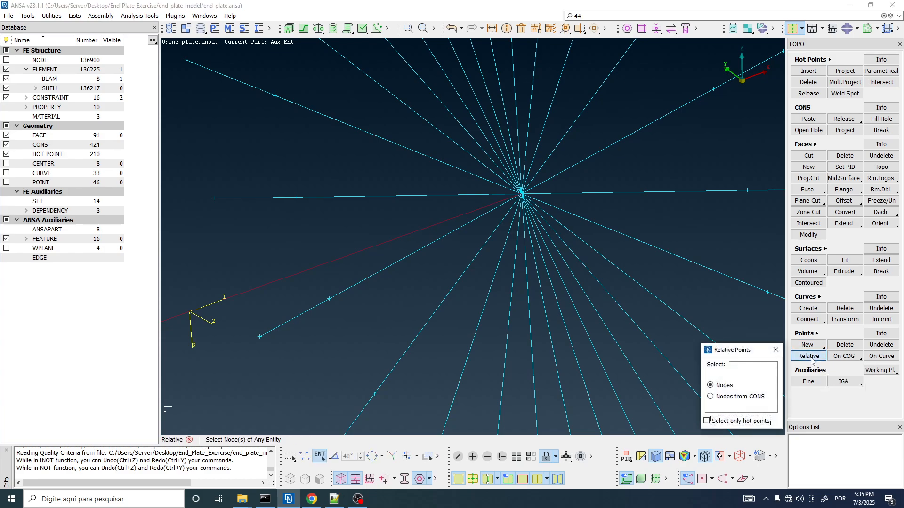
pyautogui.moveTo(759, 351); pyautogui.dragTo(695, 199)
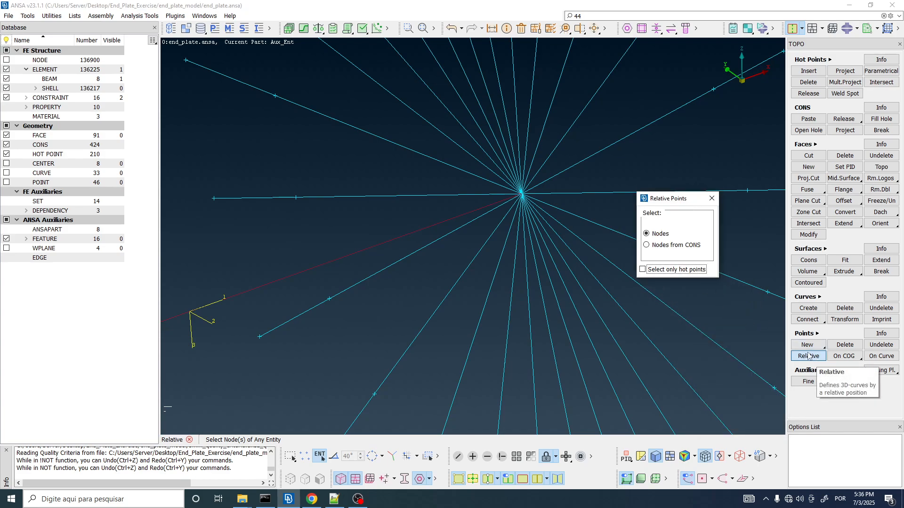
pyautogui.click(522, 195)
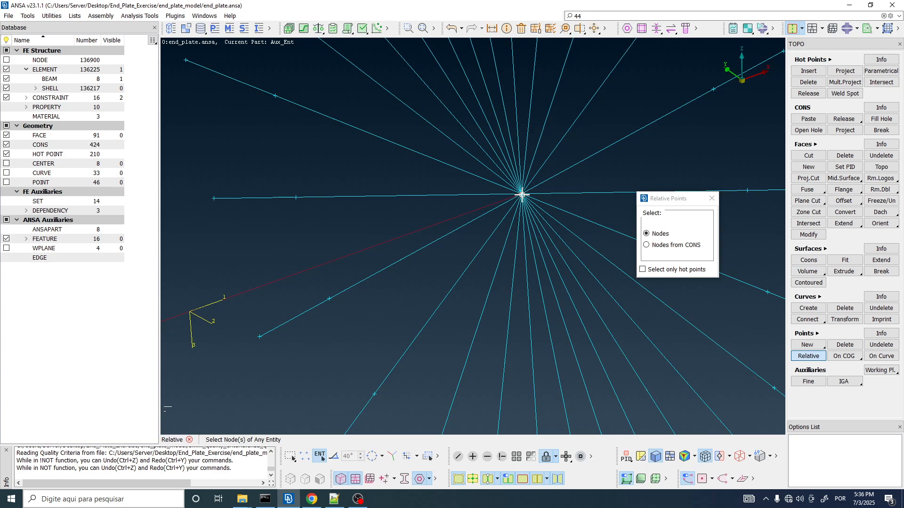
pyautogui.middleClick(527, 159)
pyautogui.moveTo(528, 158); pyautogui.dragTo(323, 49)
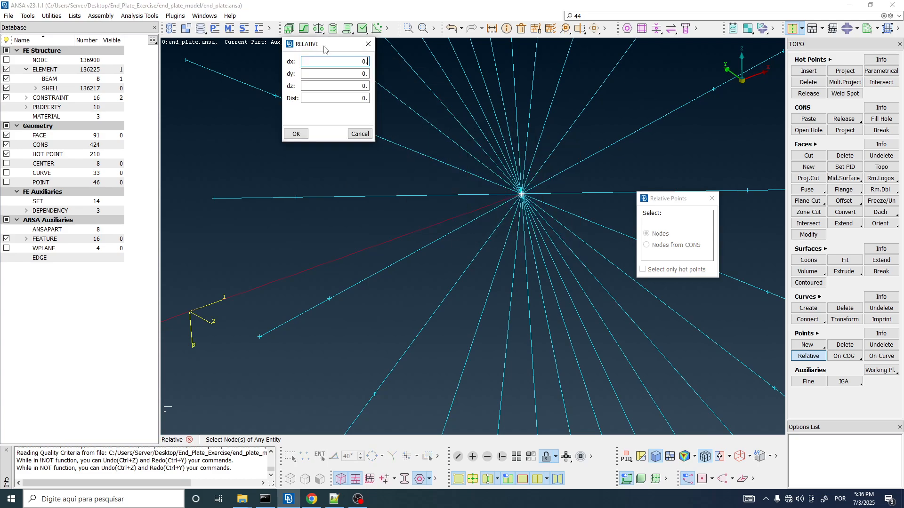
pyautogui.scroll(-2, 541, 162)
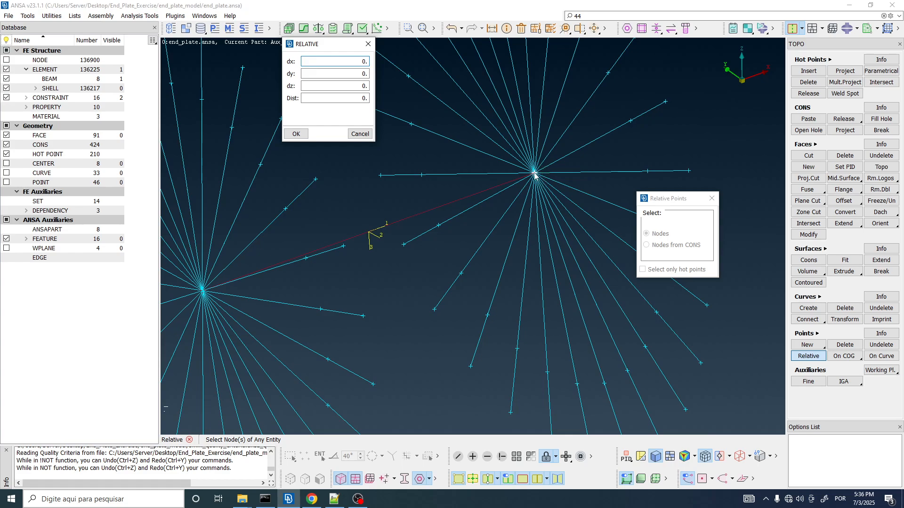
pyautogui.click(535, 176)
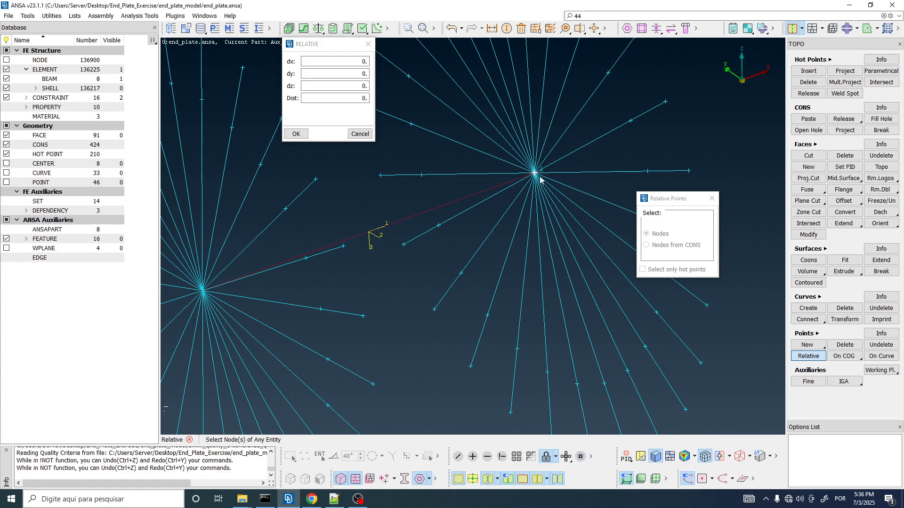
pyautogui.scroll(-3, 541, 168)
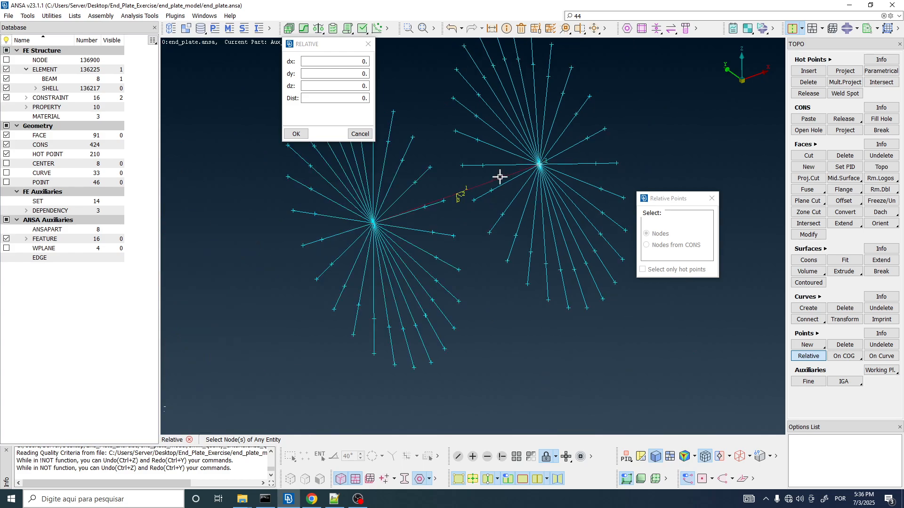
pyautogui.click(375, 226)
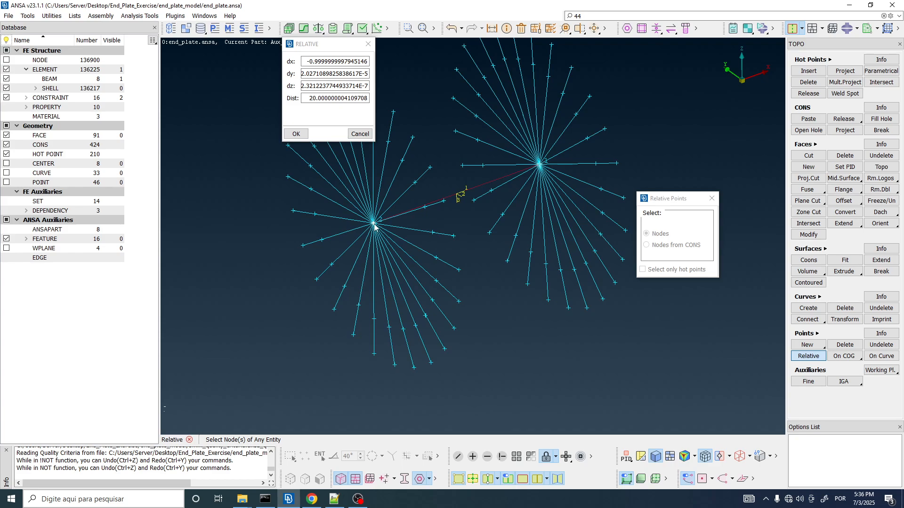
# Step: Create the relative point at a distance of 2 from the start node, and make points visible
pyautogui.click(306, 62)
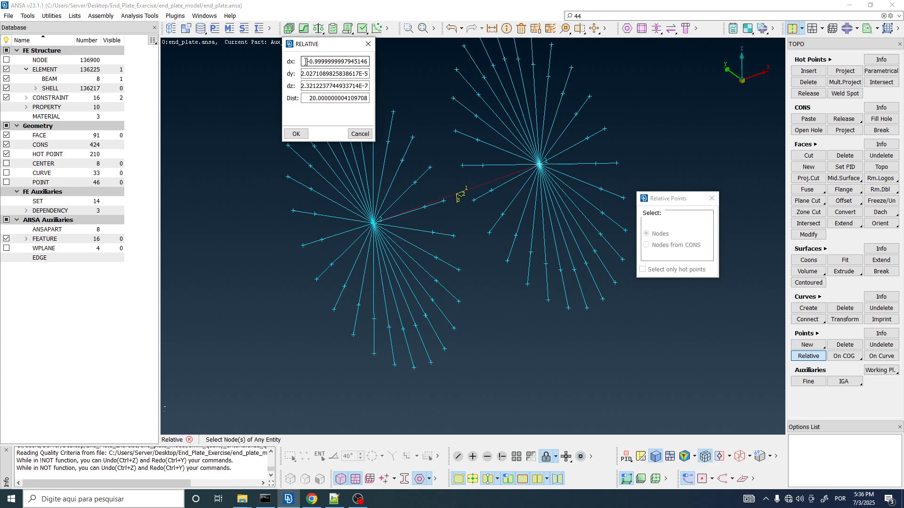
pyautogui.tripleClick(306, 62)
pyautogui.tripleClick(302, 75)
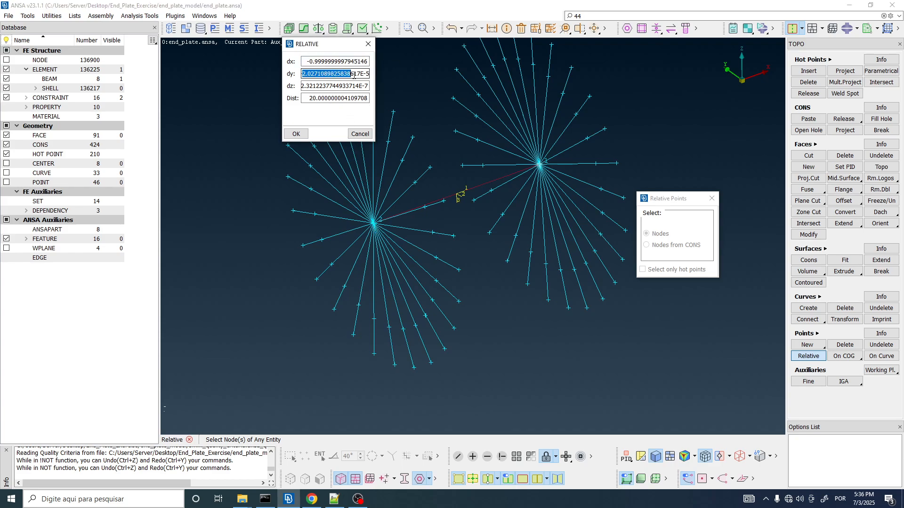
pyautogui.tripleClick(303, 86)
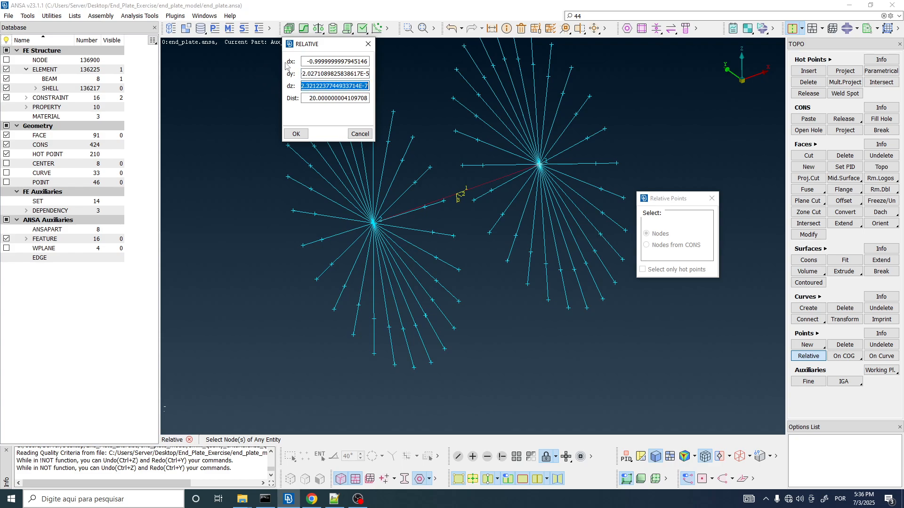
pyautogui.tripleClick(308, 98)
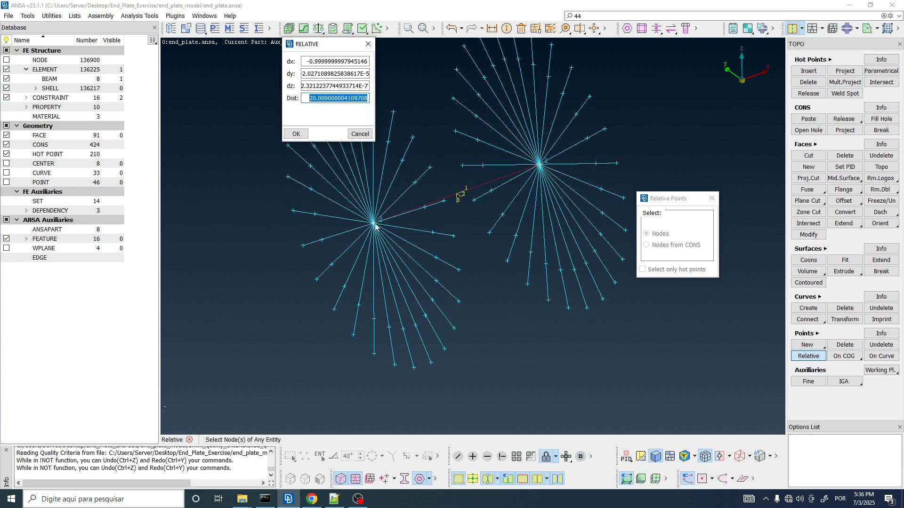
pyautogui.click(309, 98)
pyautogui.moveTo(307, 99); pyautogui.dragTo(369, 98)
pyautogui.write('2')
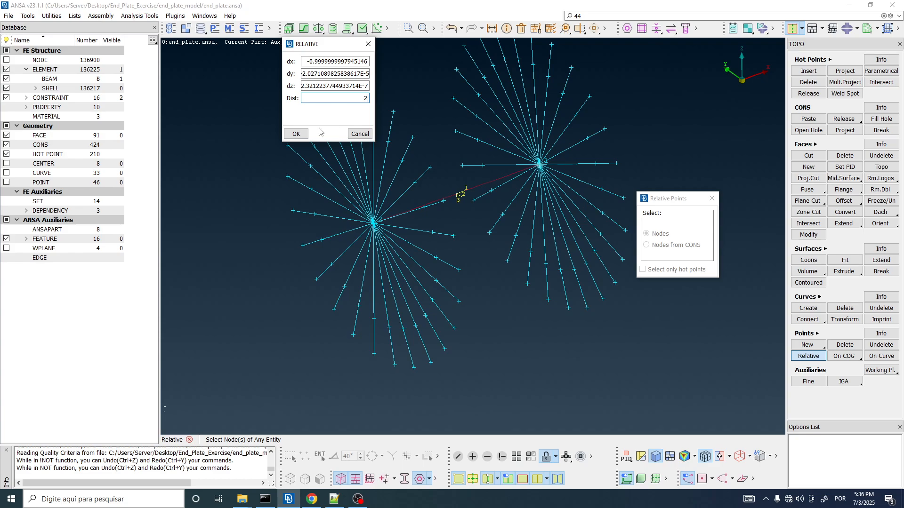
pyautogui.click(297, 134)
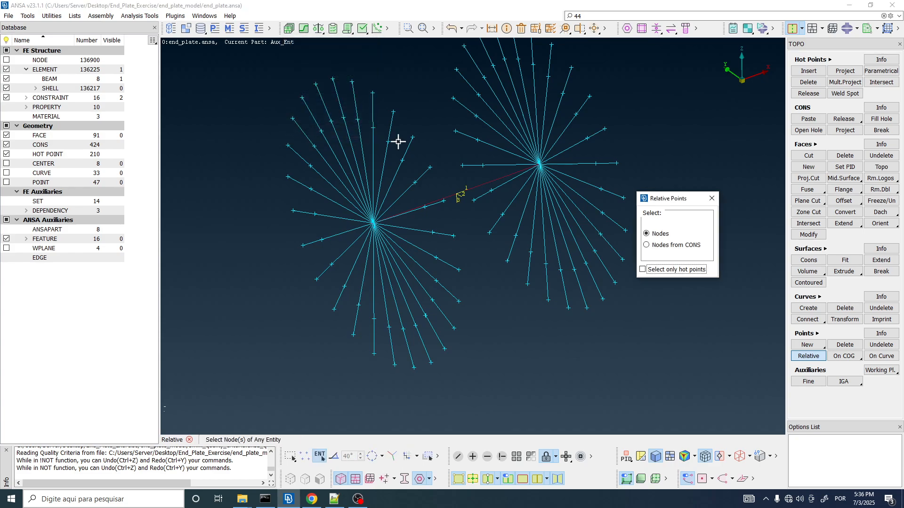
pyautogui.scroll(3, 541, 160)
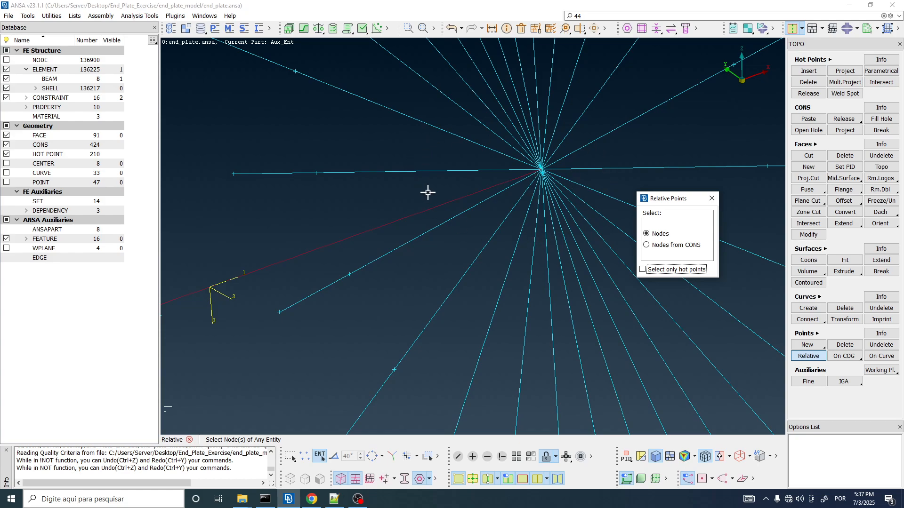
pyautogui.click(6, 183)
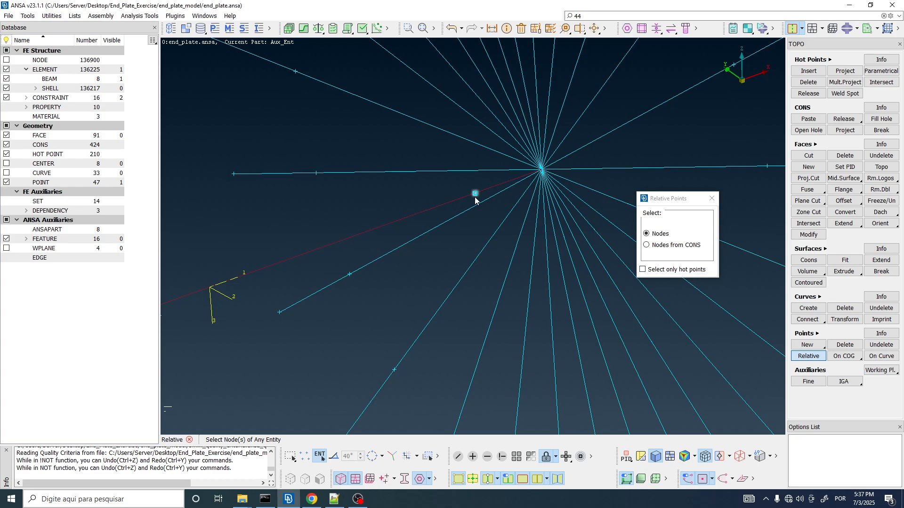
# Step: Measure the distance from the coupling's centre node to the new point, and leave the measuring and relative point functions
pyautogui.click(492, 28)
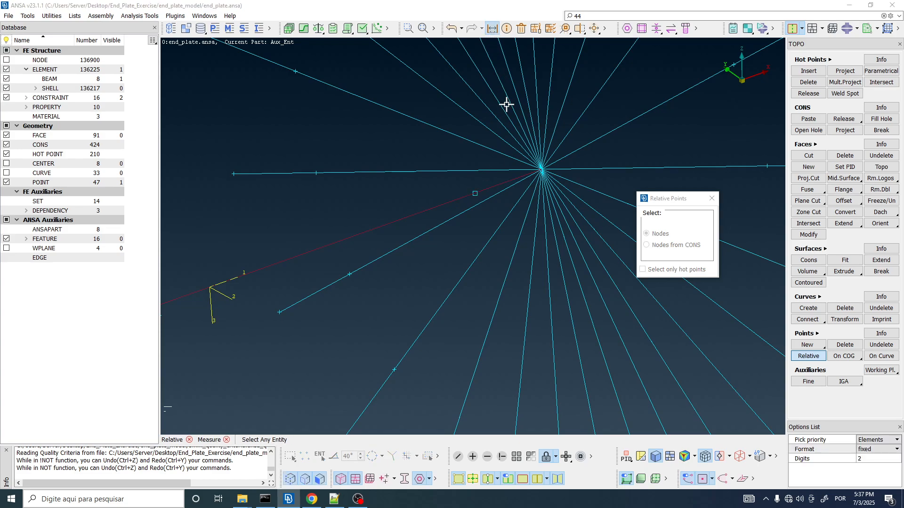
pyautogui.click(512, 180)
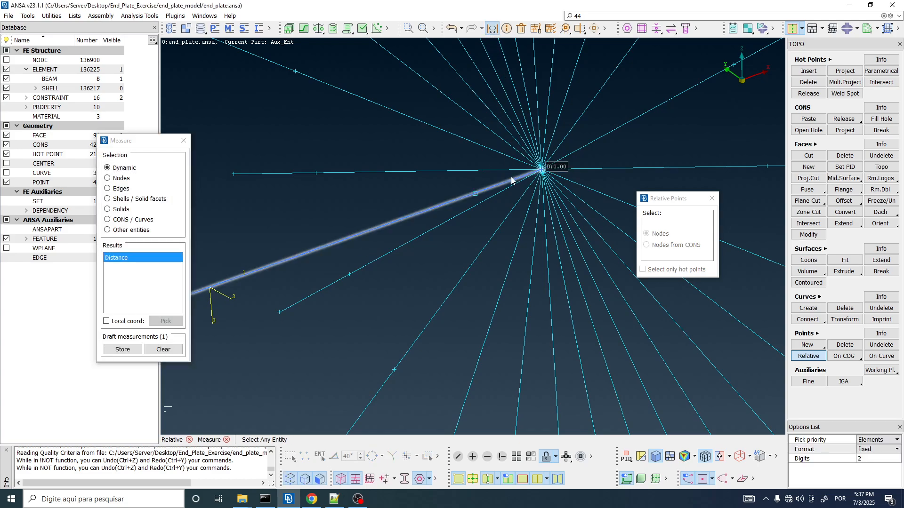
pyautogui.click(475, 193)
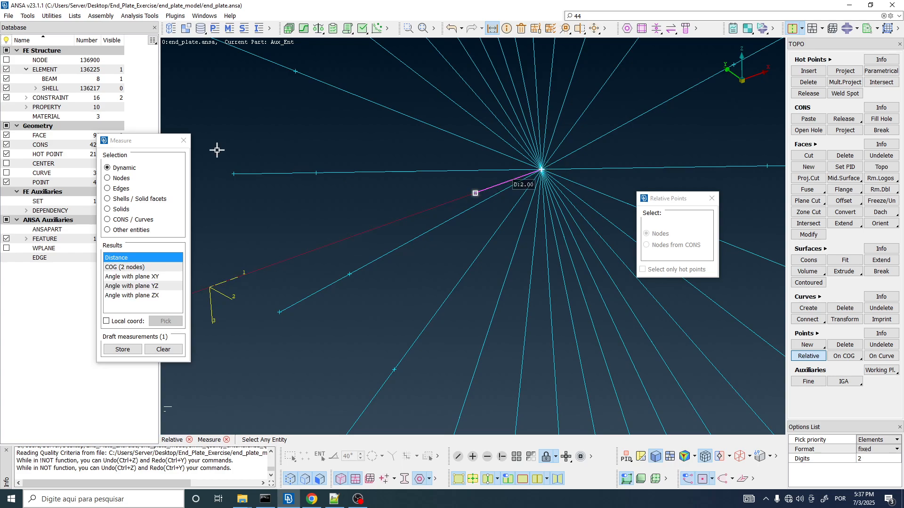
pyautogui.click(184, 141)
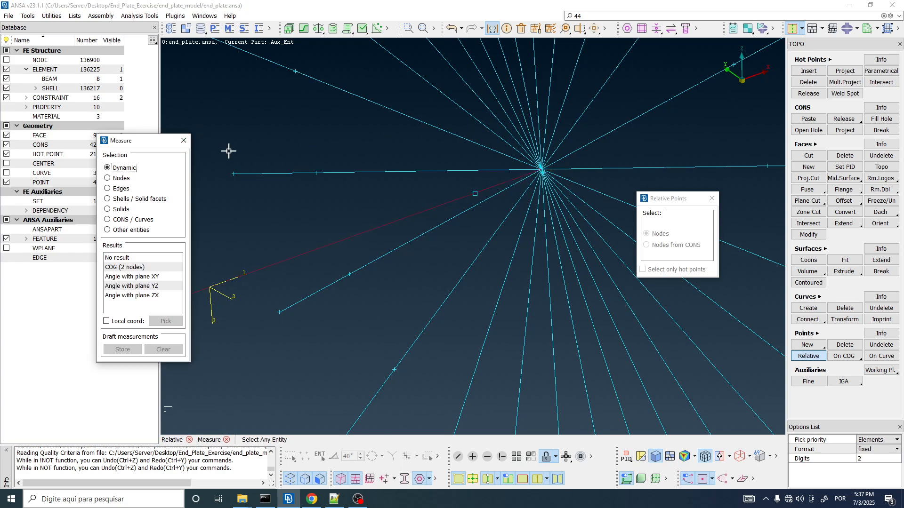
pyautogui.click(184, 140)
pyautogui.scroll(-2, 320, 175)
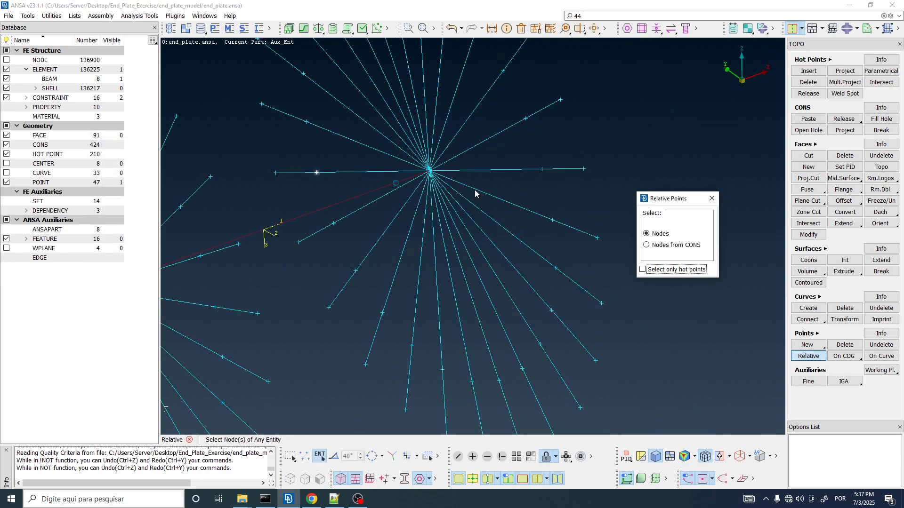
pyautogui.click(711, 199)
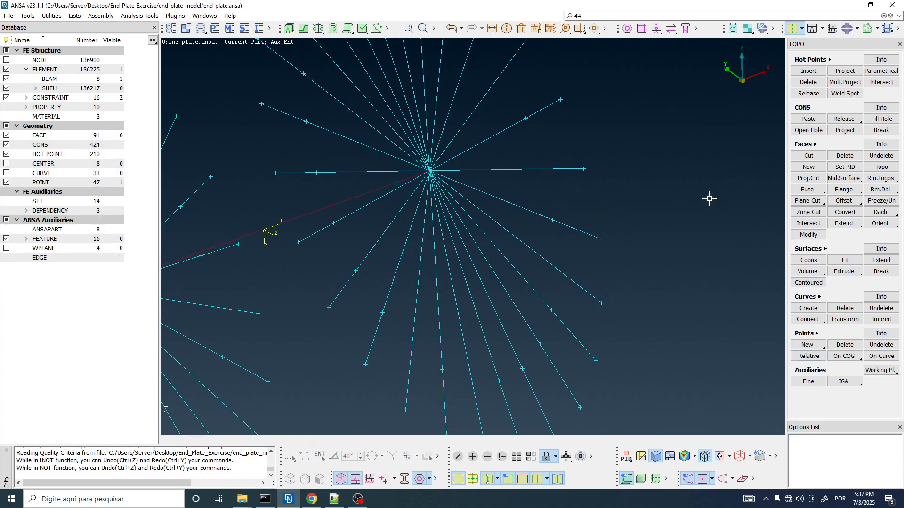
# Step: List the beam elements and pick the bolt's beam from the model, and open the list of nodes
pyautogui.scroll(-2, 599, 214)
pyautogui.scroll(2, 592, 210)
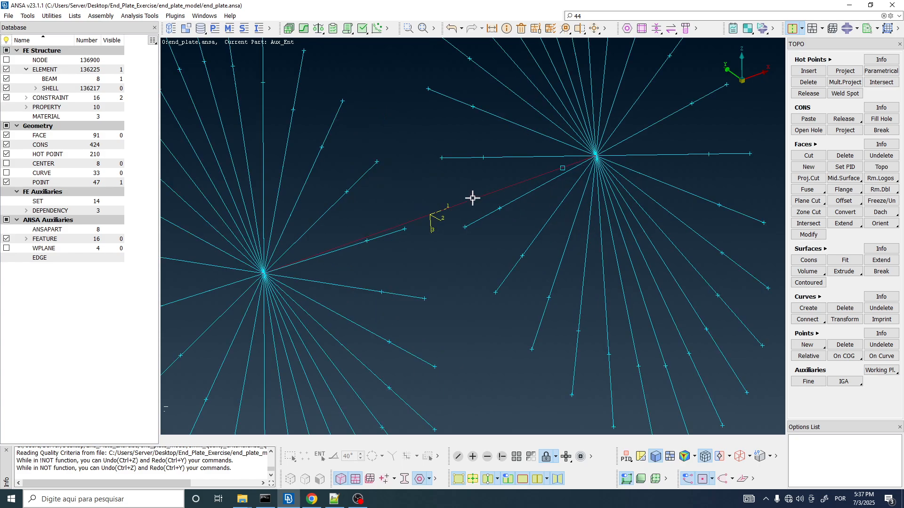
pyautogui.click(46, 72)
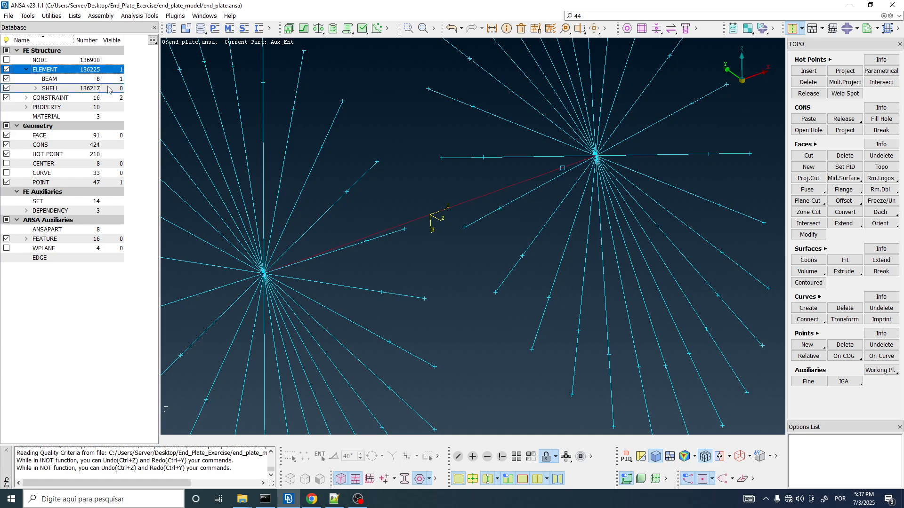
pyautogui.doubleClick(50, 80)
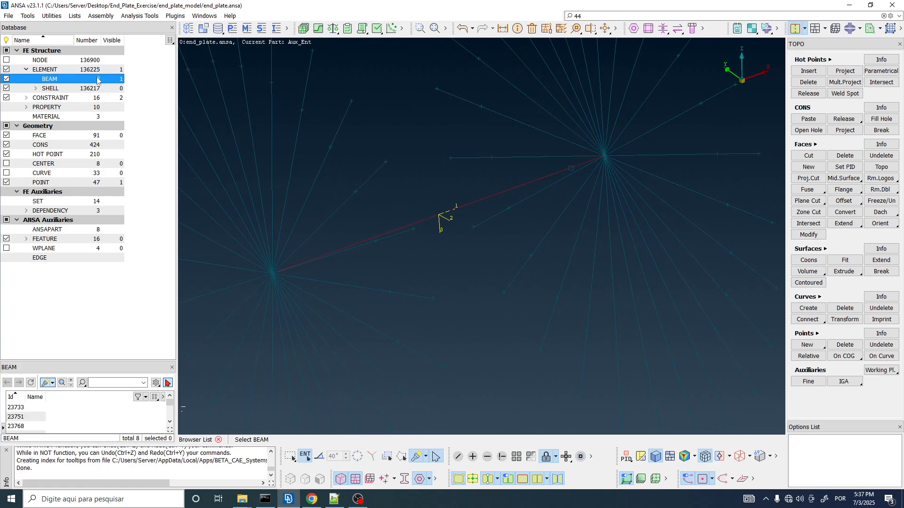
pyautogui.click(445, 216)
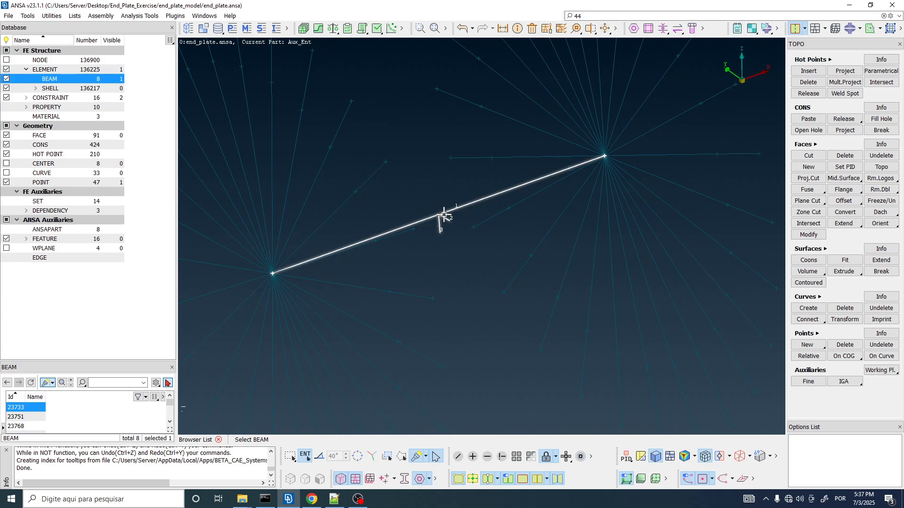
pyautogui.doubleClick(51, 63)
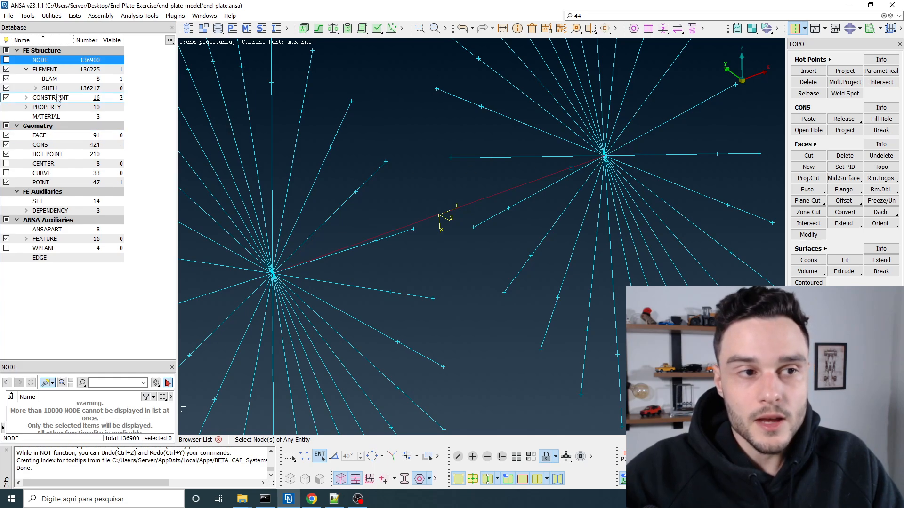
# Step: Pick the bolt's beam from the model with the beam elements listed, open its element card, and examine its NODE1 and NODE2 entries
pyautogui.click(49, 79)
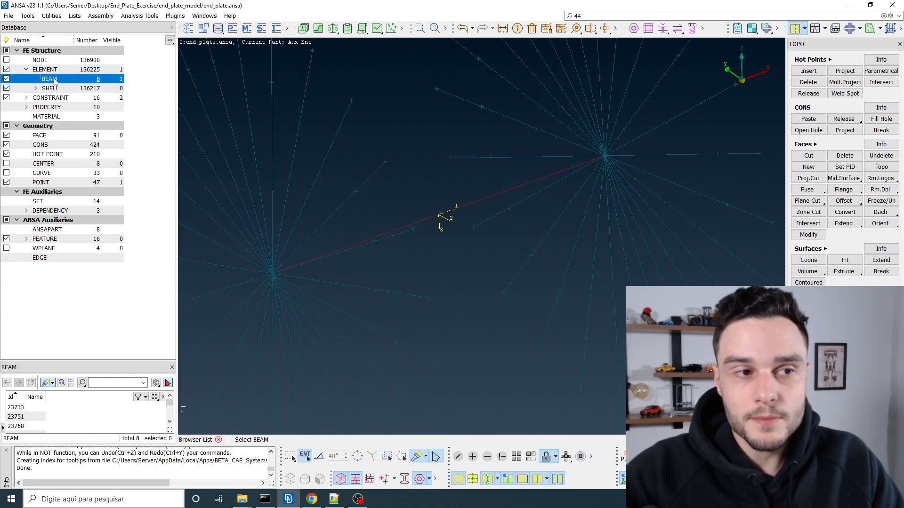
pyautogui.click(454, 209)
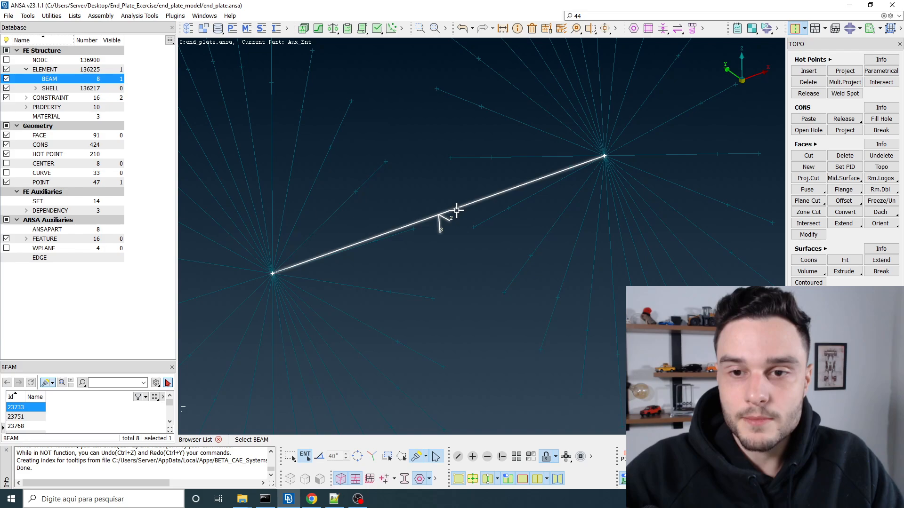
pyautogui.doubleClick(19, 408)
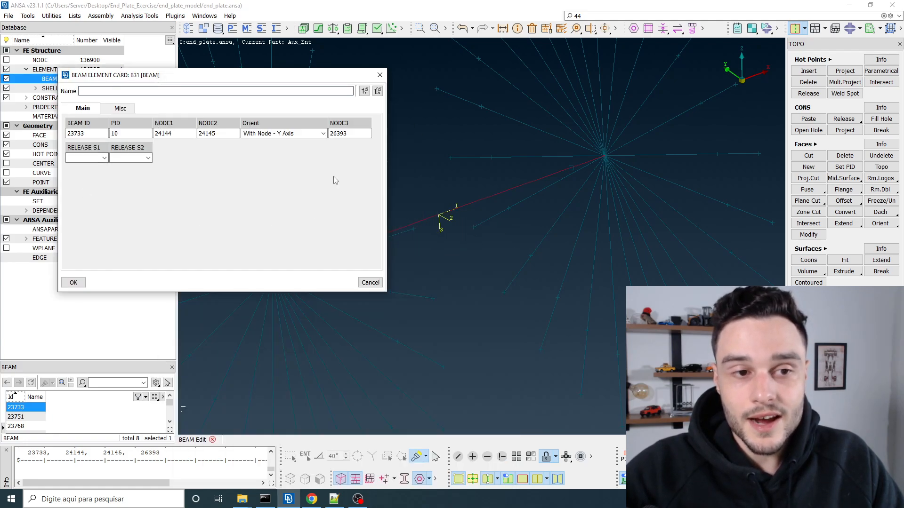
pyautogui.doubleClick(184, 133)
pyautogui.doubleClick(223, 134)
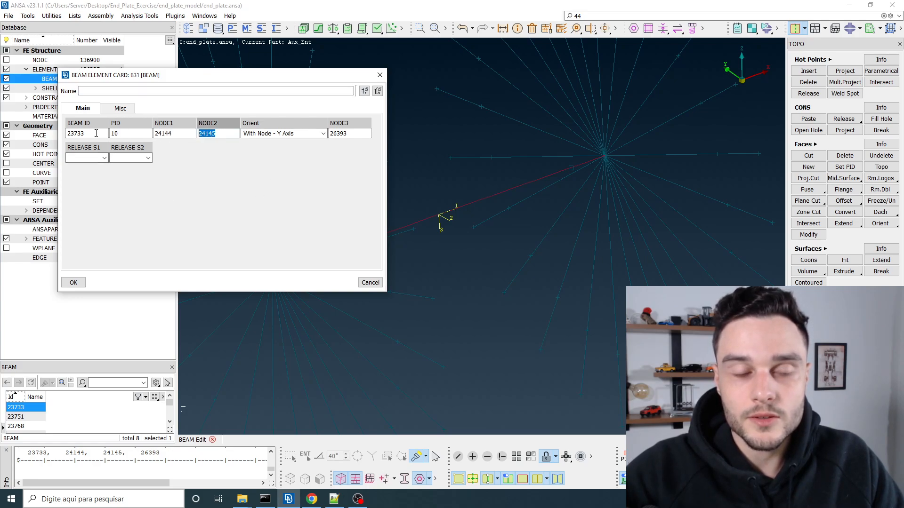
pyautogui.moveTo(182, 135); pyautogui.dragTo(170, 135)
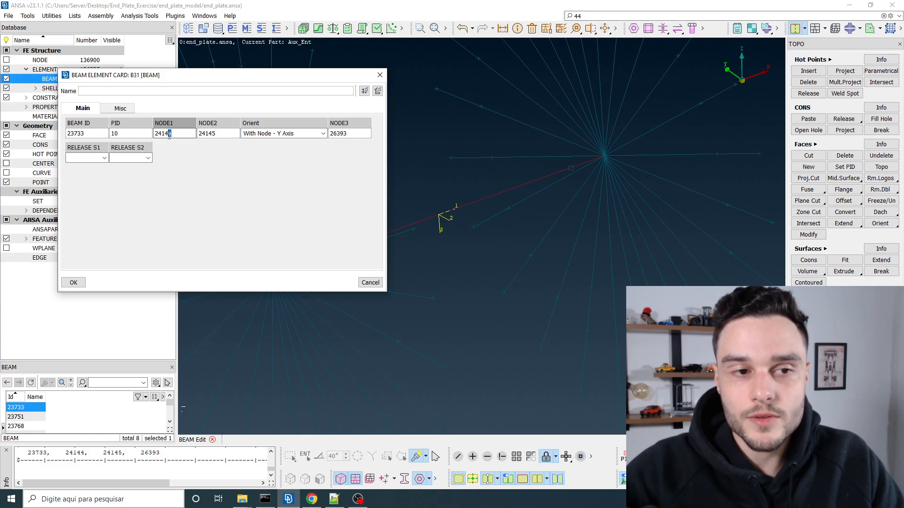
pyautogui.moveTo(230, 77); pyautogui.dragTo(196, 48)
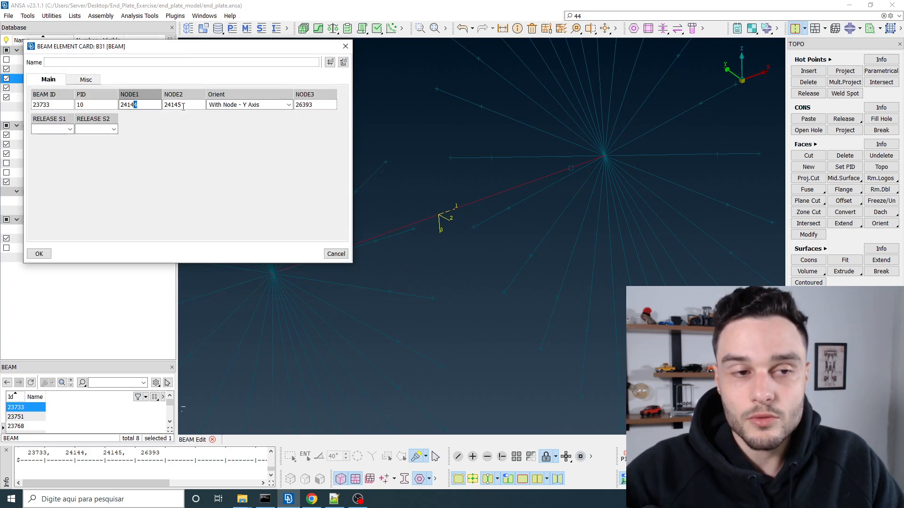
# Step: Reassign the beam's NODE2 to the new point picked in the model, accept the element card, and clear the beam selection
pyautogui.moveTo(183, 106); pyautogui.dragTo(174, 106)
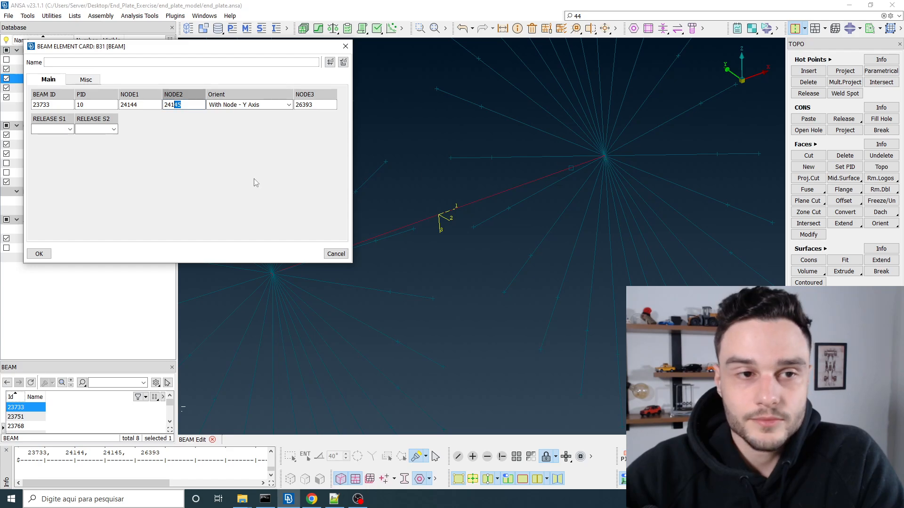
pyautogui.moveTo(189, 109); pyautogui.dragTo(155, 106)
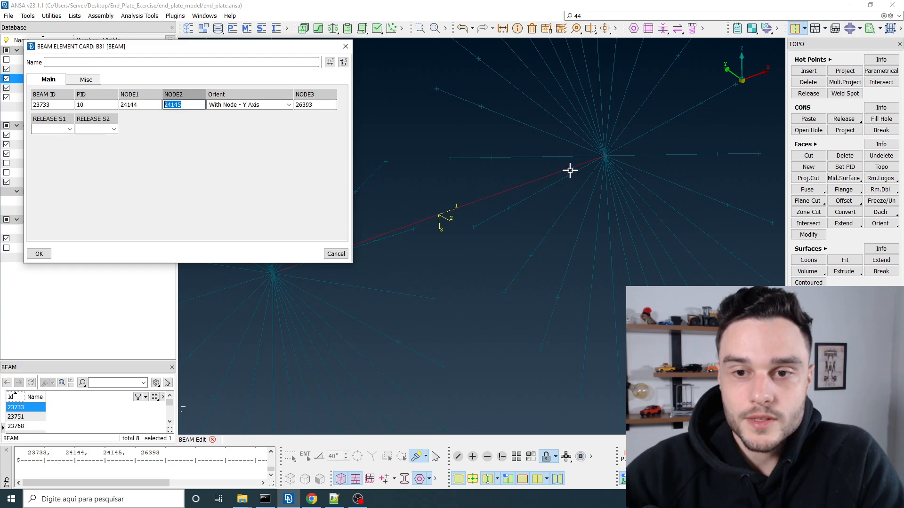
pyautogui.click(186, 105)
pyautogui.moveTo(188, 108); pyautogui.dragTo(138, 112)
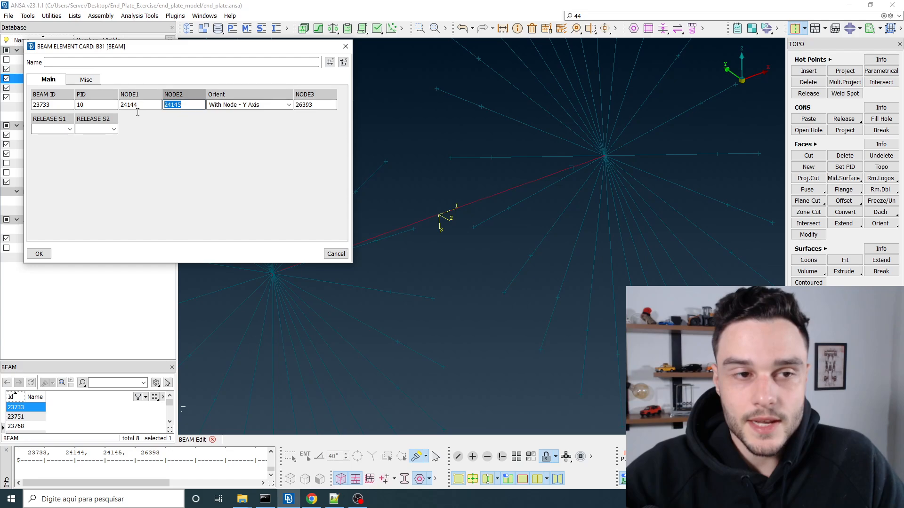
pyautogui.rightClick(195, 103)
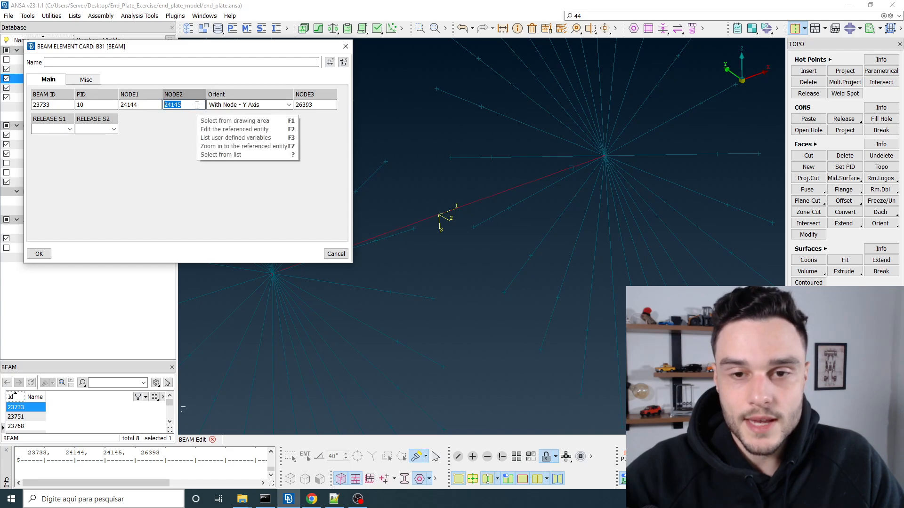
pyautogui.press('F1')
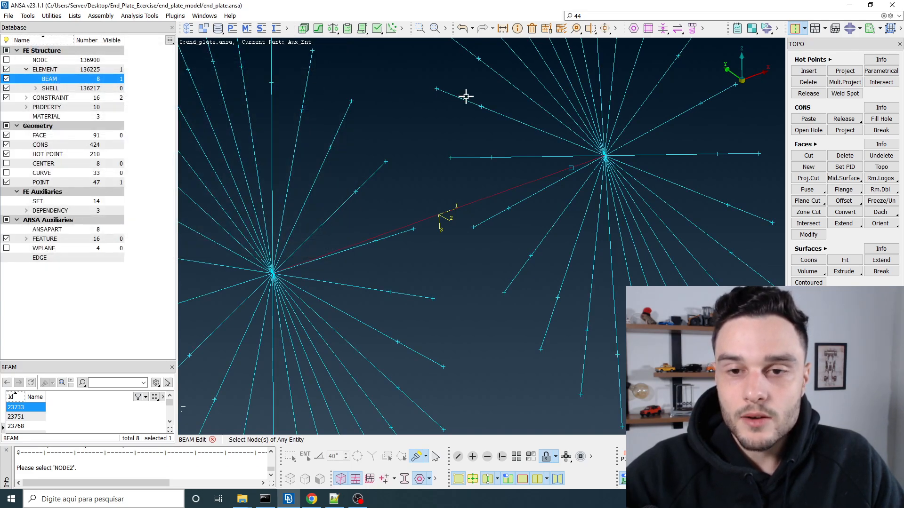
pyautogui.click(571, 168)
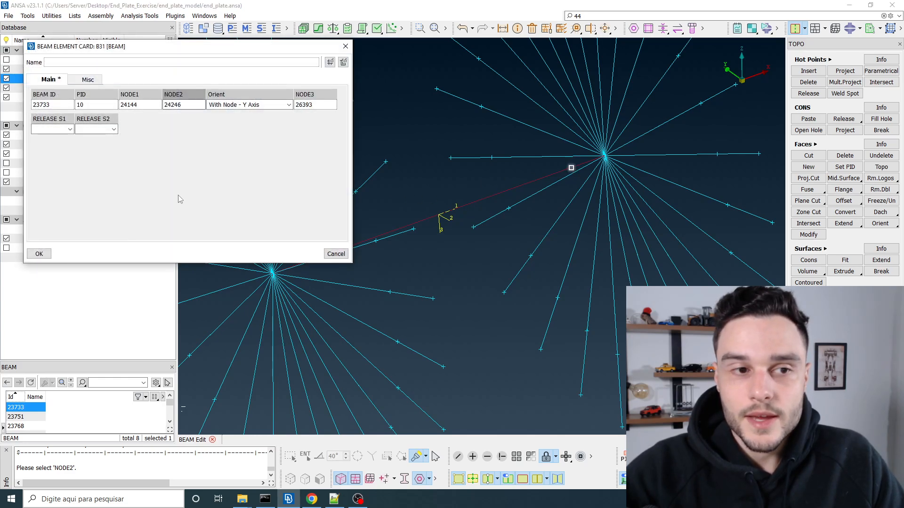
pyautogui.moveTo(186, 104); pyautogui.dragTo(99, 104)
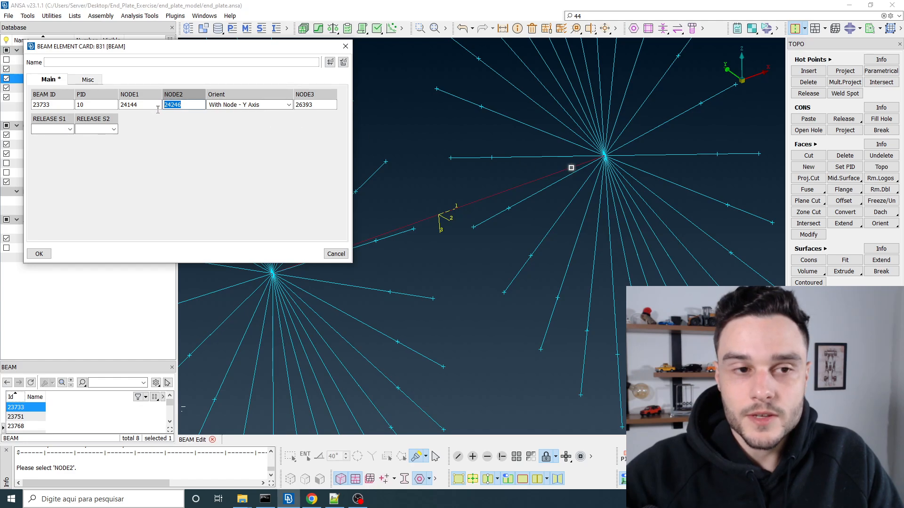
pyautogui.rightClick(185, 106)
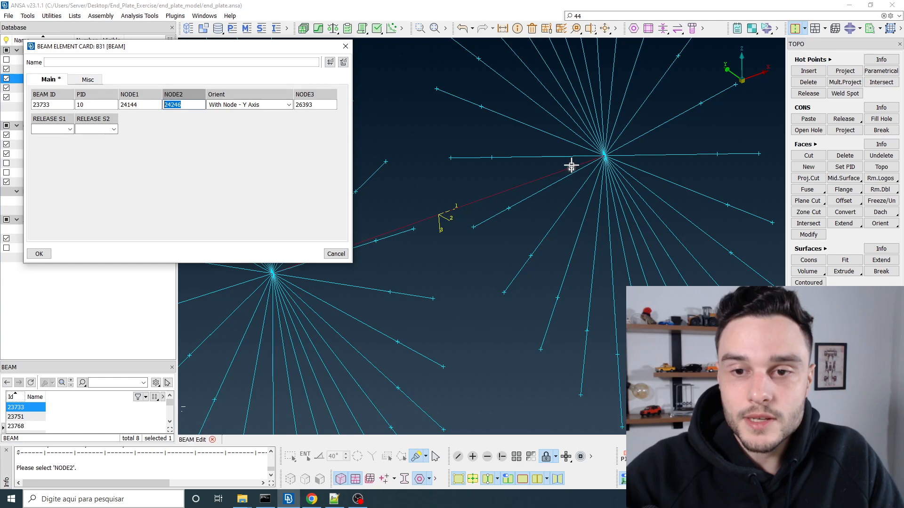
pyautogui.click(571, 166)
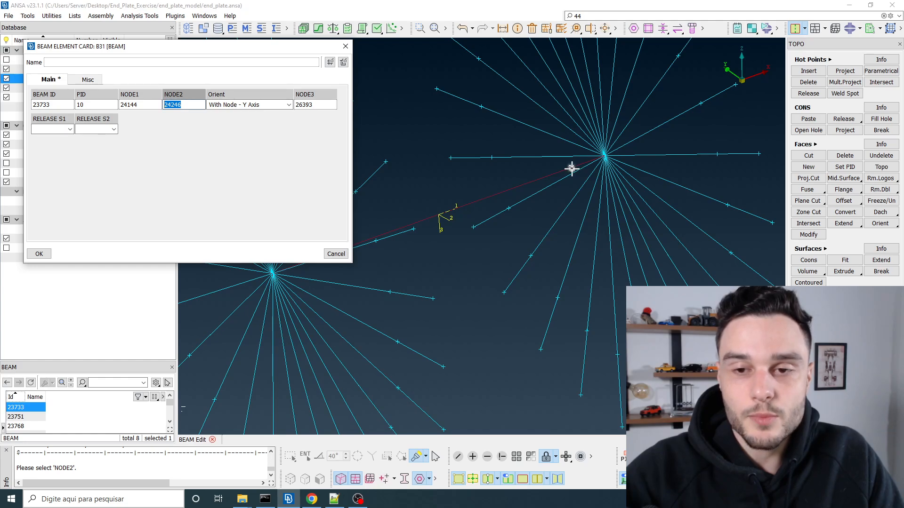
pyautogui.click(40, 254)
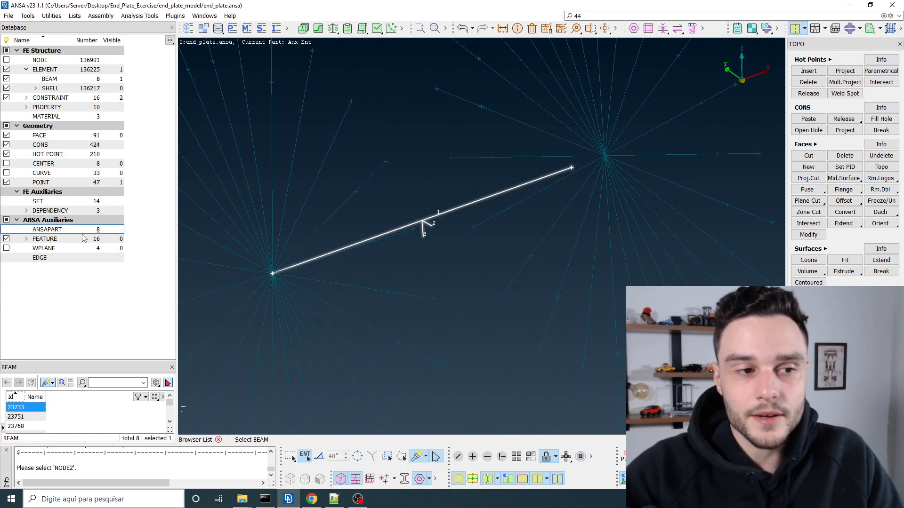
pyautogui.click(104, 418)
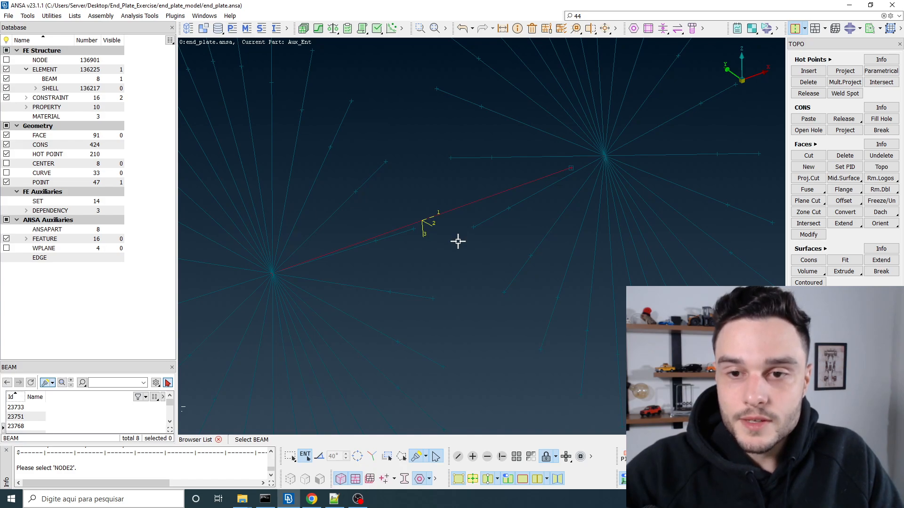
pyautogui.scroll(3, 611, 161)
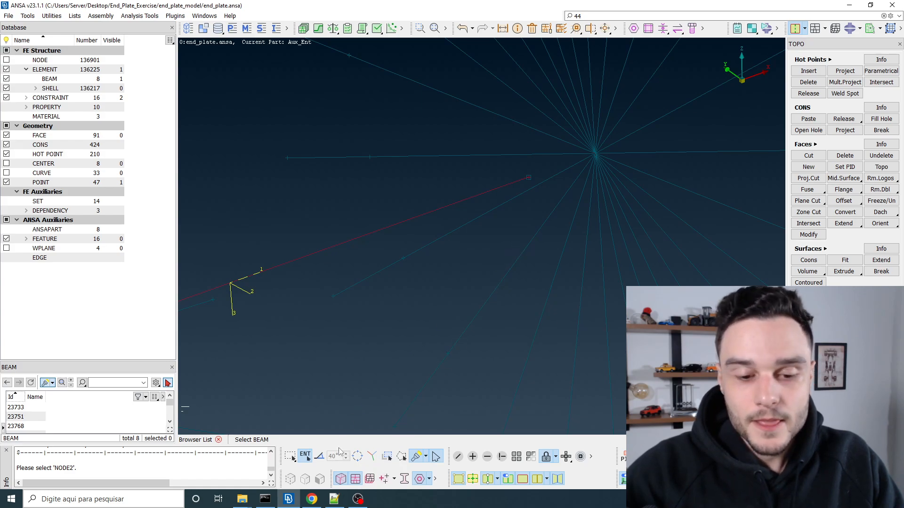
pyautogui.moveTo(333, 505)
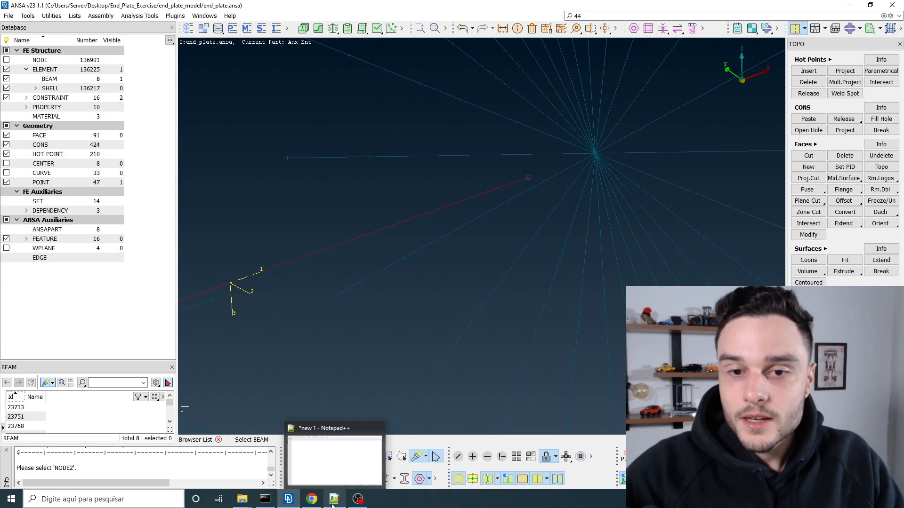
pyautogui.scroll(-5, 494, 254)
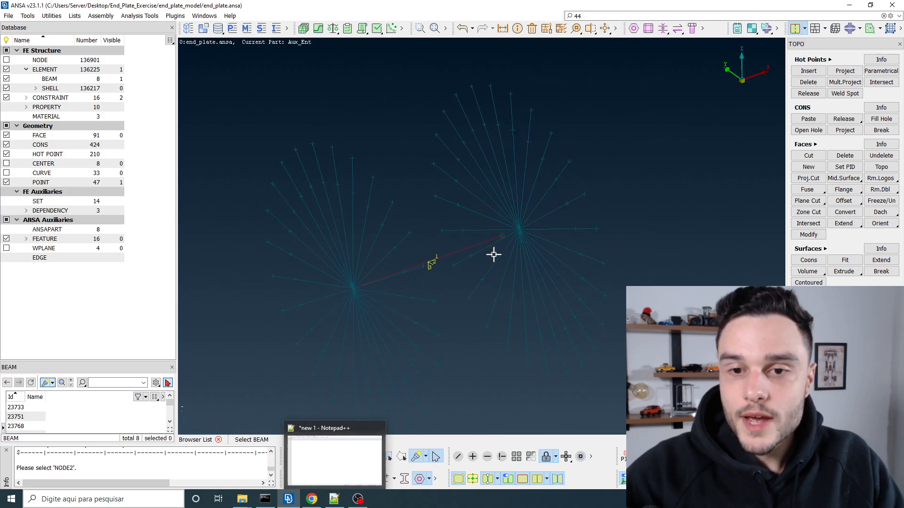
pyautogui.scroll(5, 498, 251)
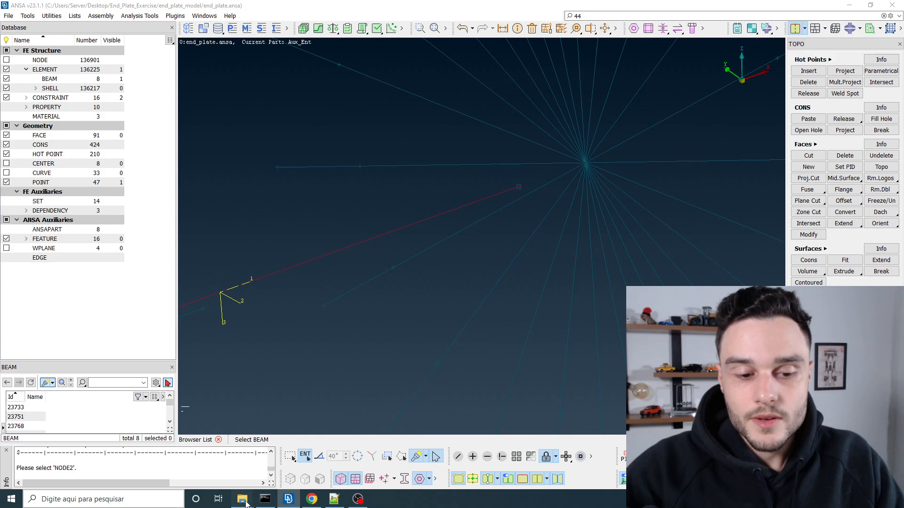
# Step: Switch to the ABAQUS_MANUAL folder in File Explorer and open abaqus_analysis_users_volume4.pdf
pyautogui.moveTo(247, 504)
pyautogui.click(220, 479)
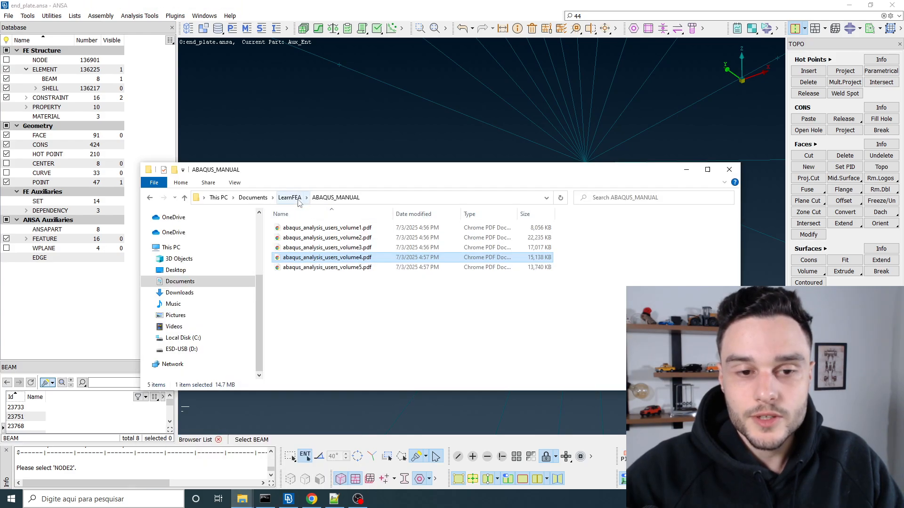
pyautogui.click(341, 230)
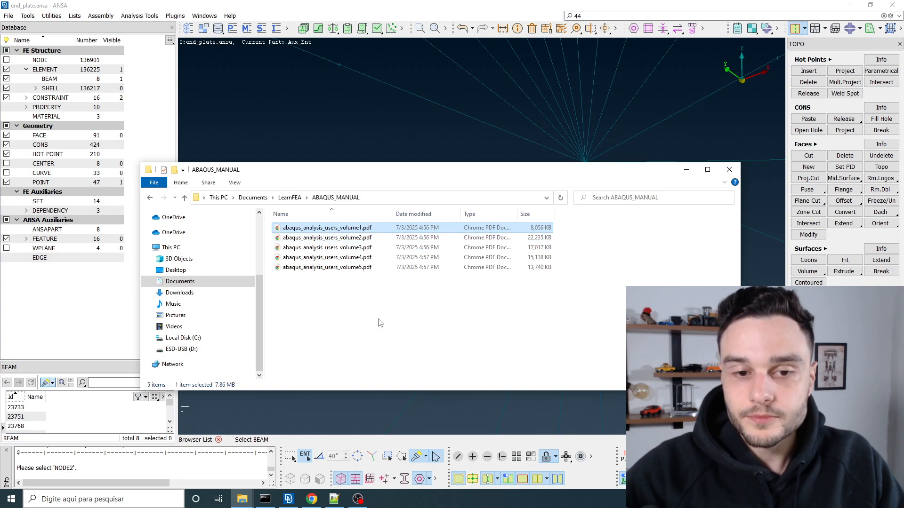
pyautogui.moveTo(400, 176); pyautogui.dragTo(400, 115)
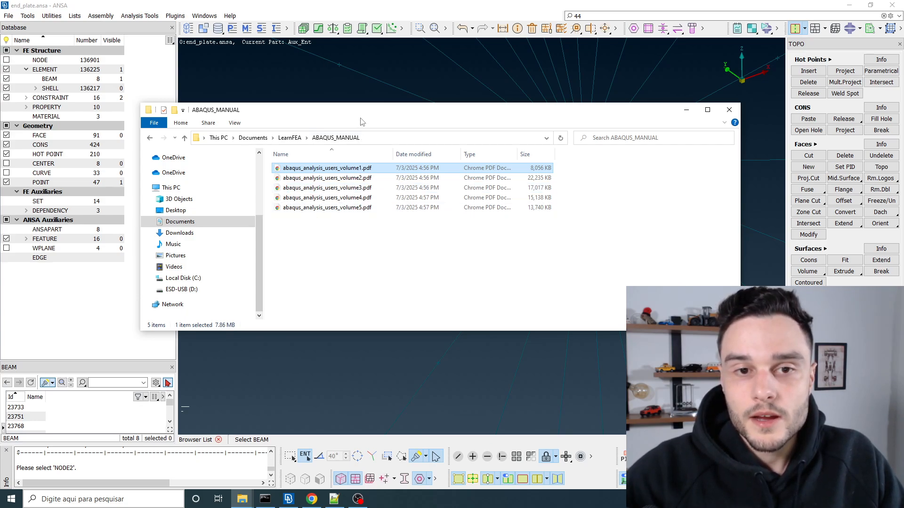
pyautogui.moveTo(362, 122); pyautogui.dragTo(351, 161)
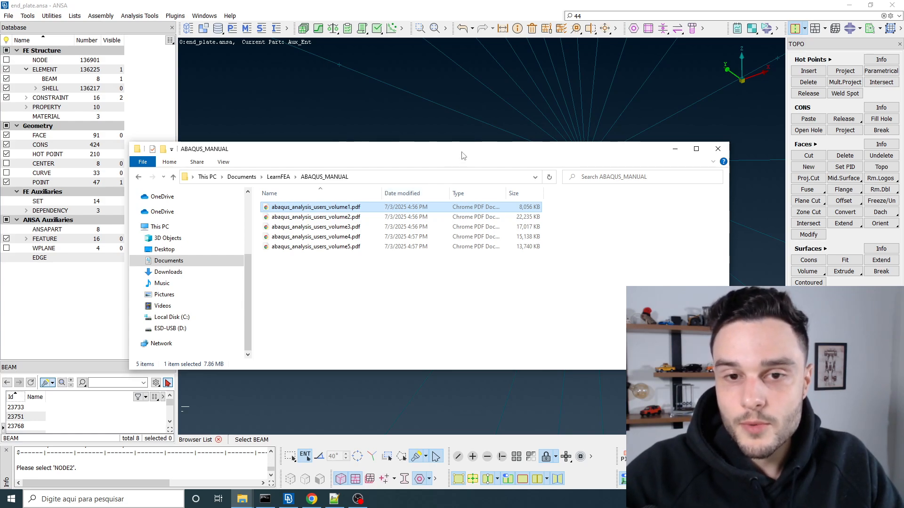
pyautogui.moveTo(463, 152)
pyautogui.mouseDown()
pyautogui.moveTo(469, 203)
pyautogui.moveTo(500, 234)
pyautogui.moveTo(470, 144)
pyautogui.moveTo(457, 135)
pyautogui.mouseUp()
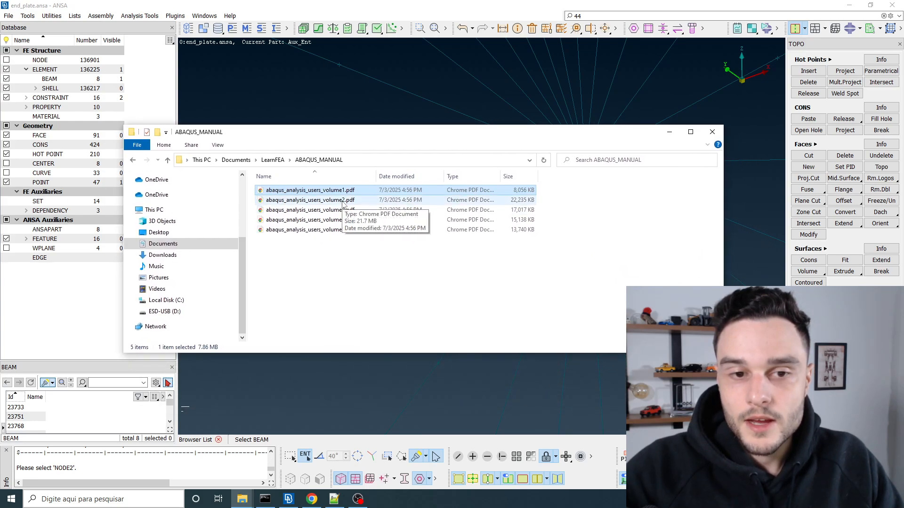
pyautogui.doubleClick(342, 225)
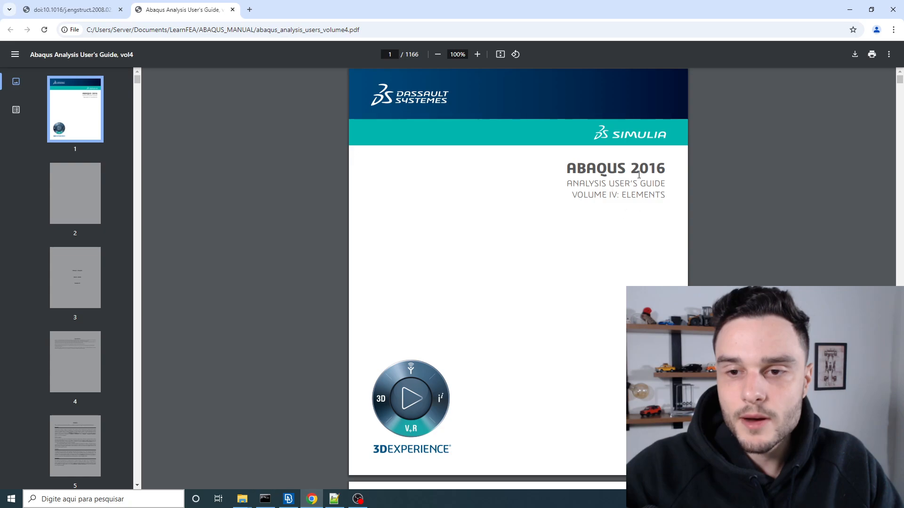
# Step: Examine the manual's cover page, highlighting the guide title, the volume number and the word ELEMENTS
pyautogui.doubleClick(625, 195)
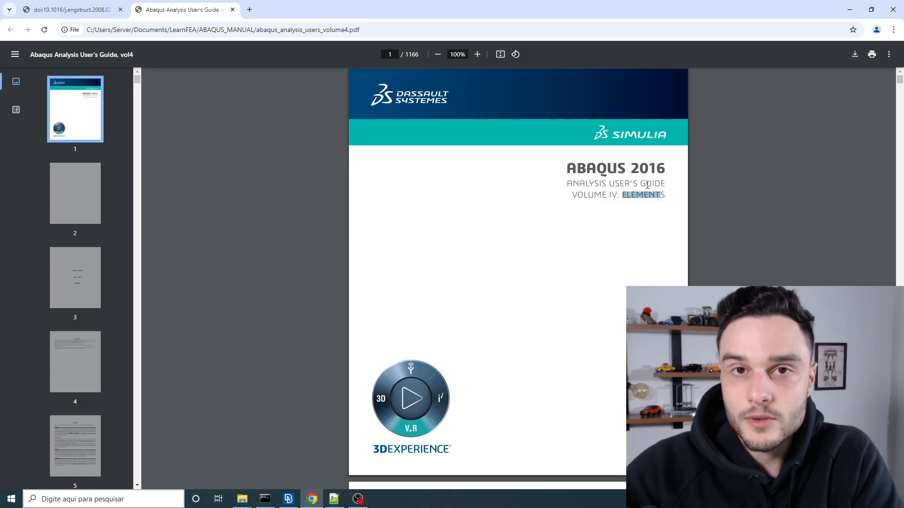
pyautogui.click(297, 176)
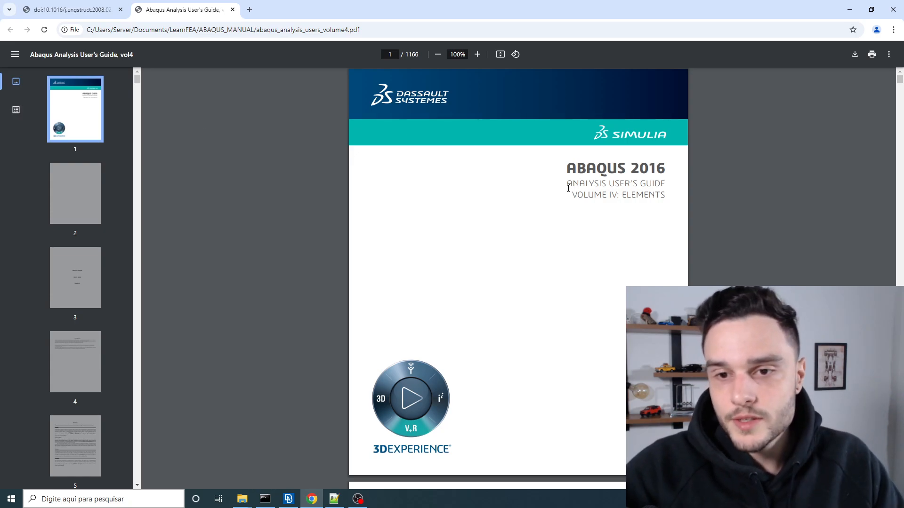
pyautogui.moveTo(567, 183); pyautogui.dragTo(665, 186)
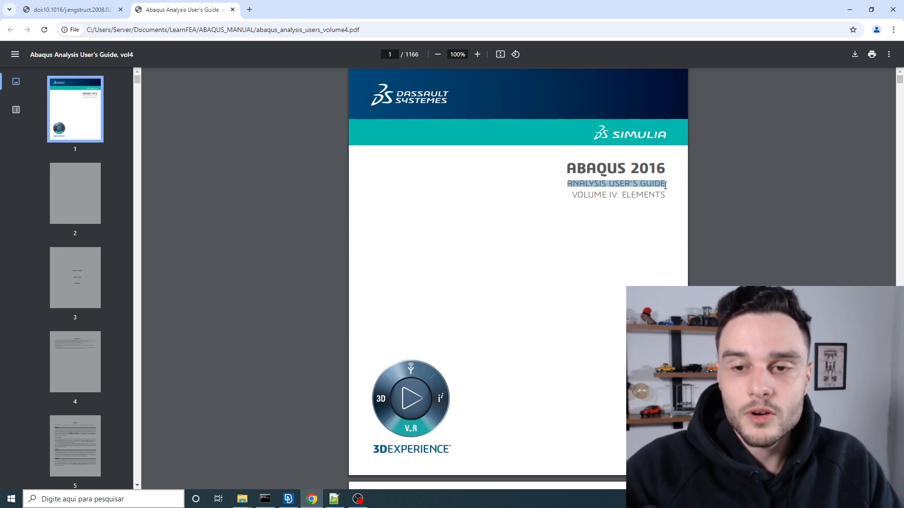
pyautogui.moveTo(612, 195); pyautogui.dragTo(616, 195)
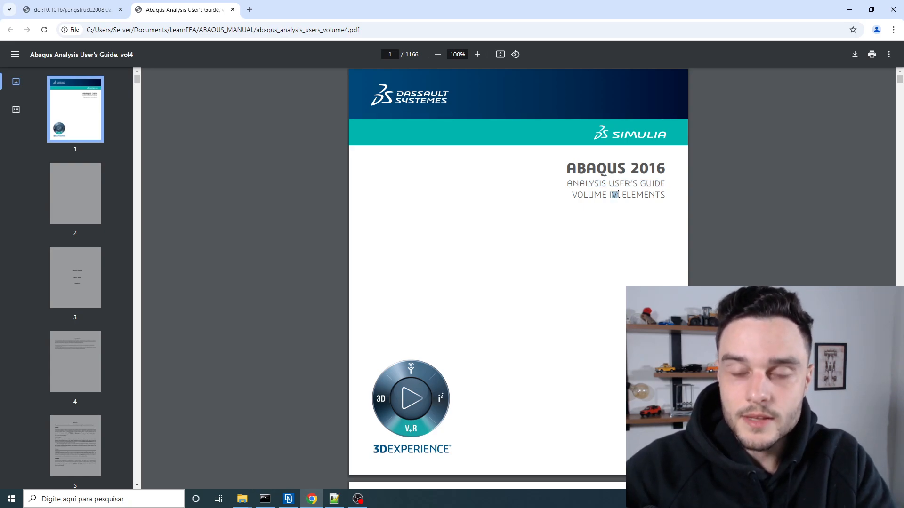
pyautogui.scroll(-3, 609, 215)
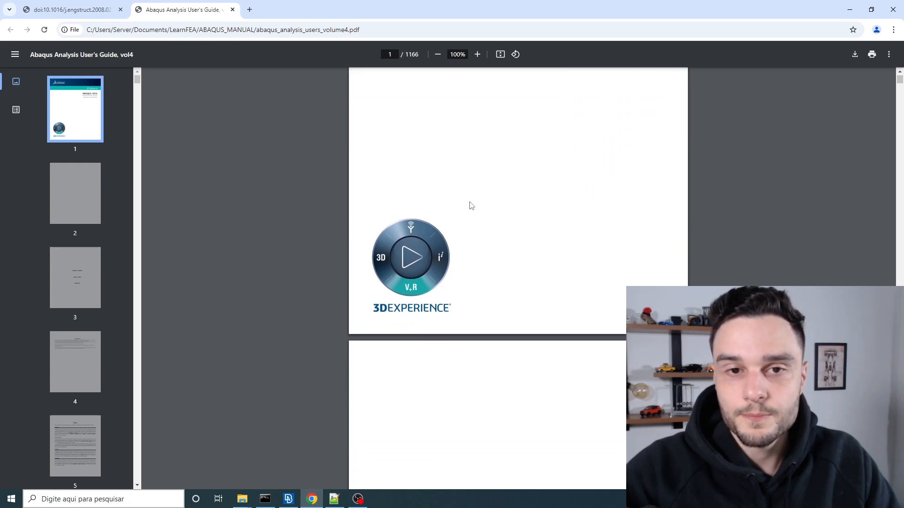
pyautogui.scroll(3, 470, 202)
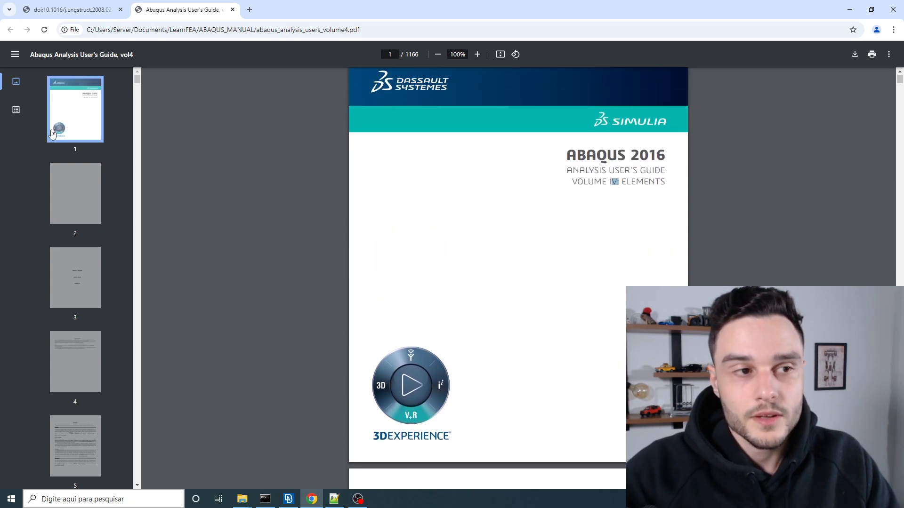
# Step: Show the document outline, expand it through Part VI: Elements to 31.1 Connector elements, and open section 31.1.5 Connection-type library
pyautogui.click(17, 110)
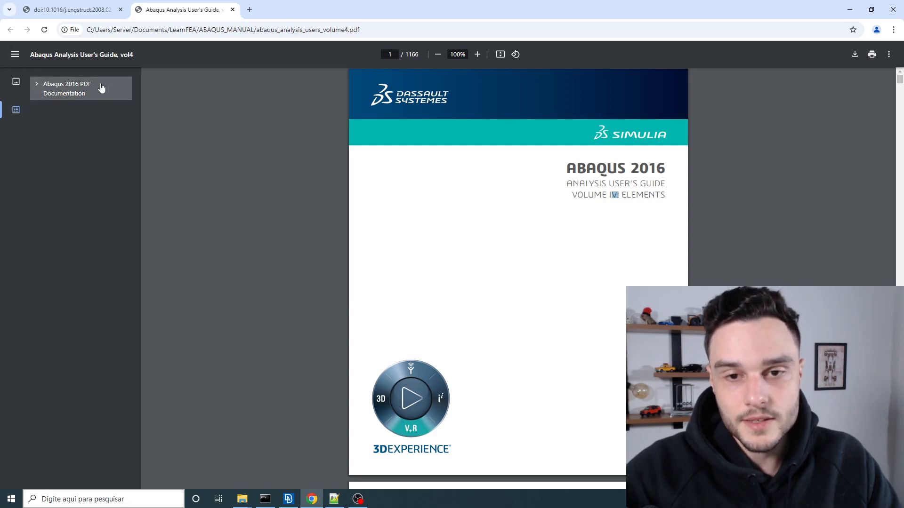
pyautogui.click(37, 84)
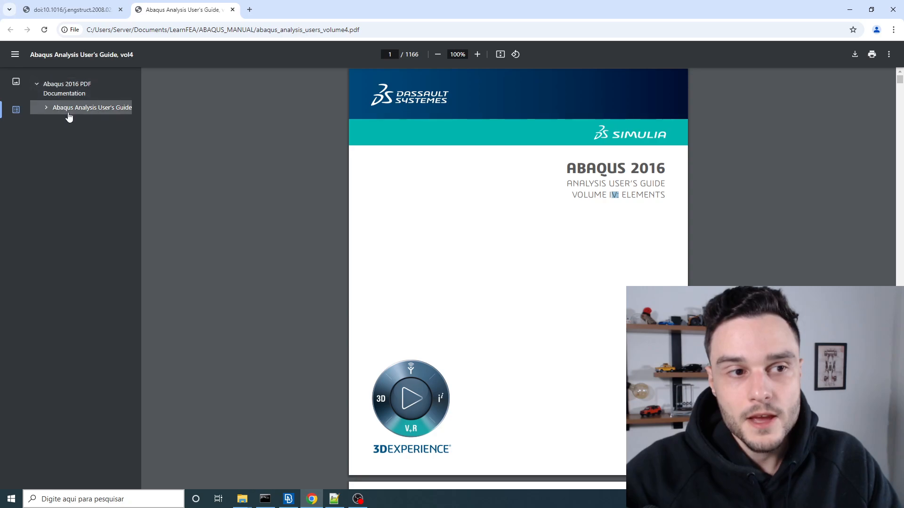
pyautogui.click(46, 110)
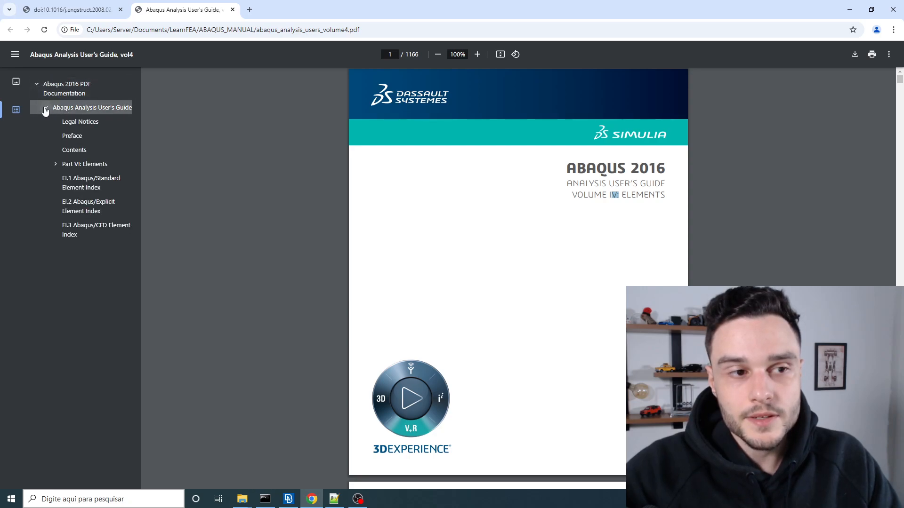
pyautogui.click(56, 165)
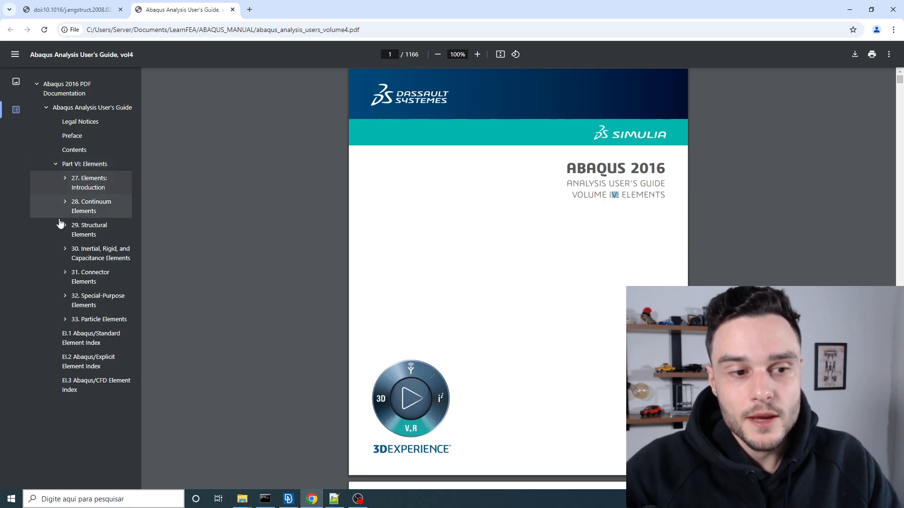
pyautogui.click(65, 273)
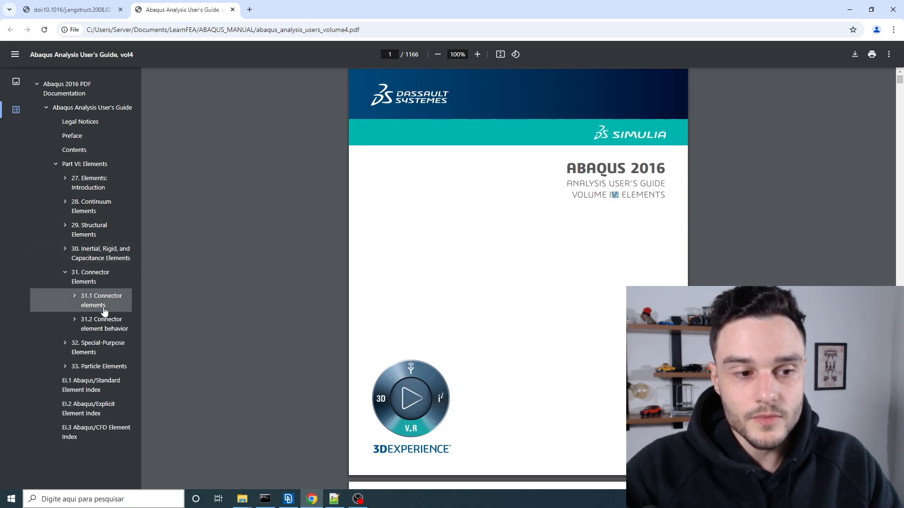
pyautogui.click(74, 296)
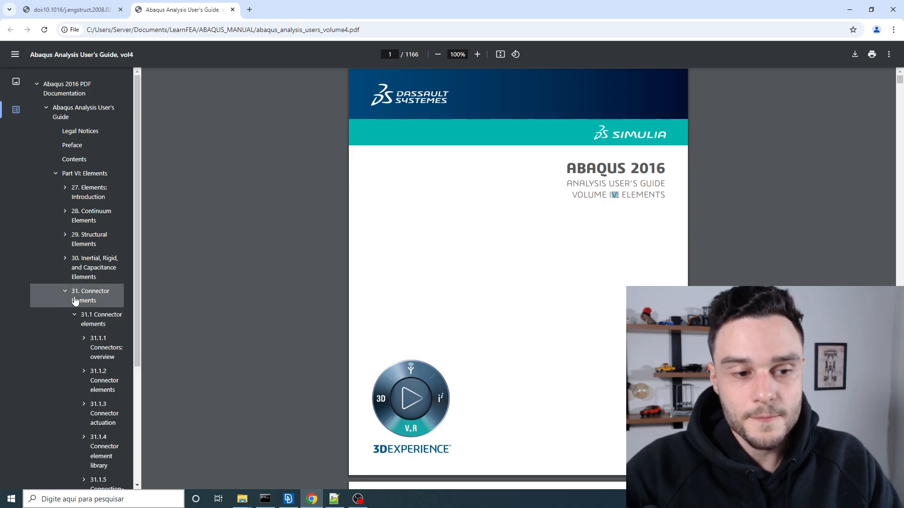
pyautogui.scroll(-3, 75, 304)
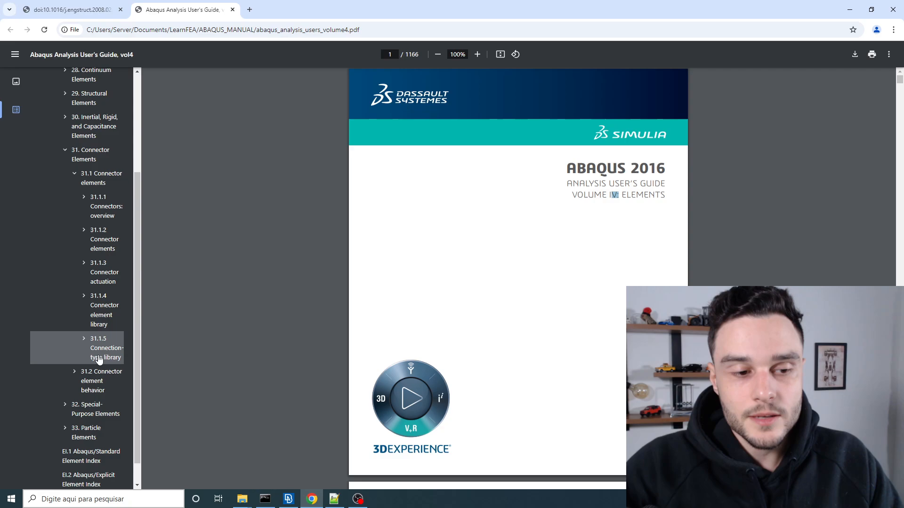
pyautogui.click(100, 353)
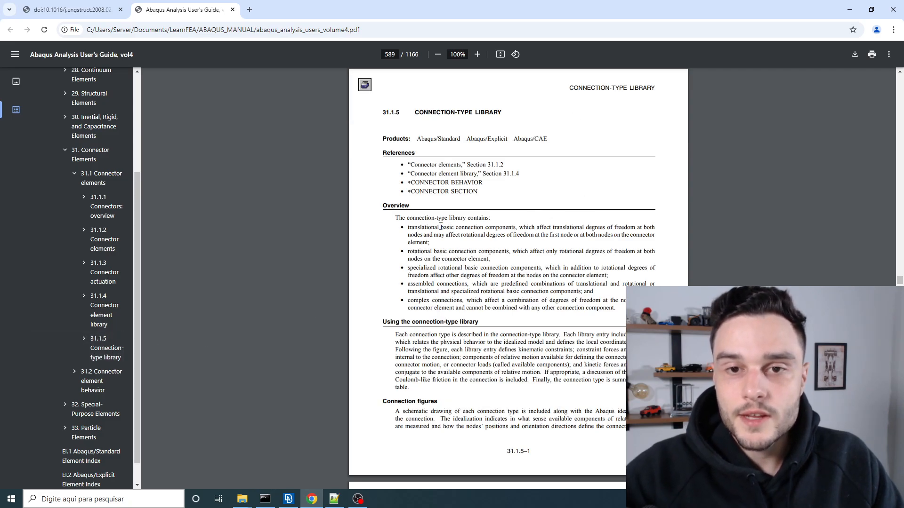
# Step: Read through the opening pages of the Connection-type library section up to the tables of basic connection components
pyautogui.scroll(-1, 631, 285)
pyautogui.scroll(-12, 529, 190)
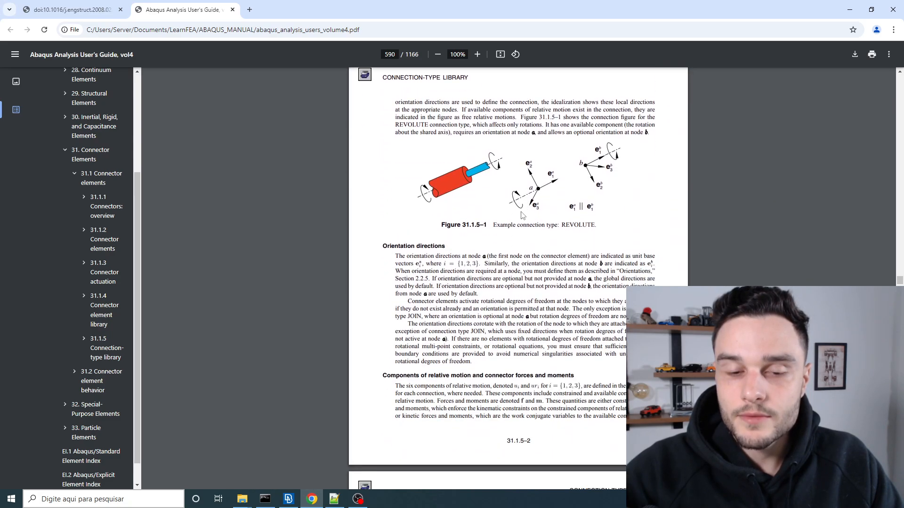
pyautogui.scroll(-4, 529, 167)
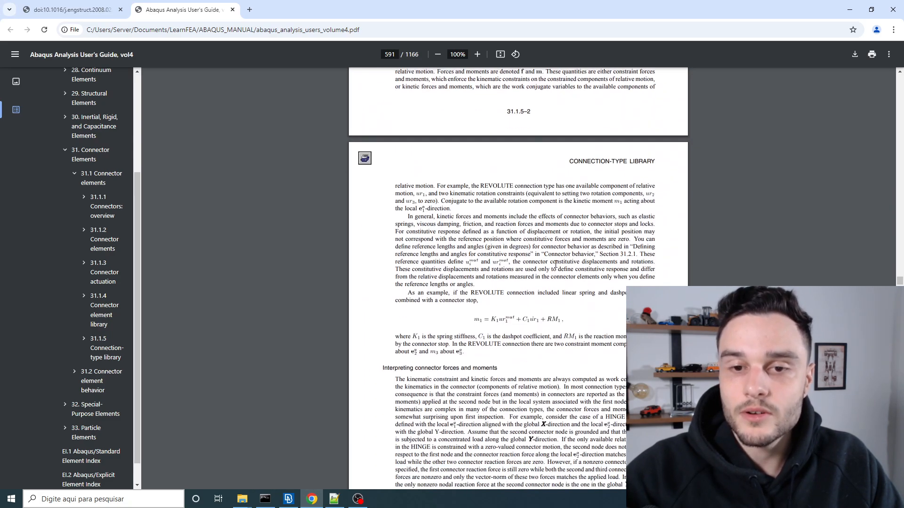
pyautogui.scroll(-4, 531, 251)
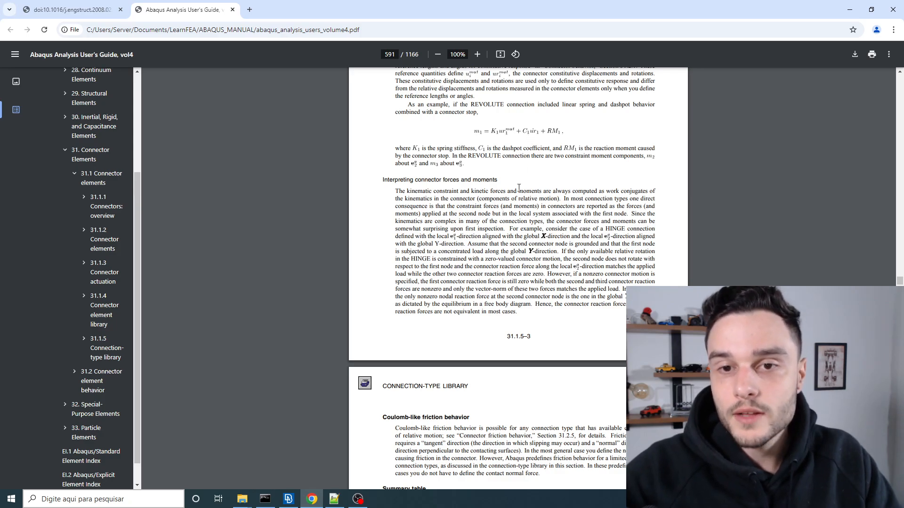
pyautogui.scroll(2, 516, 237)
pyautogui.scroll(-4, 516, 237)
pyautogui.scroll(7, 494, 198)
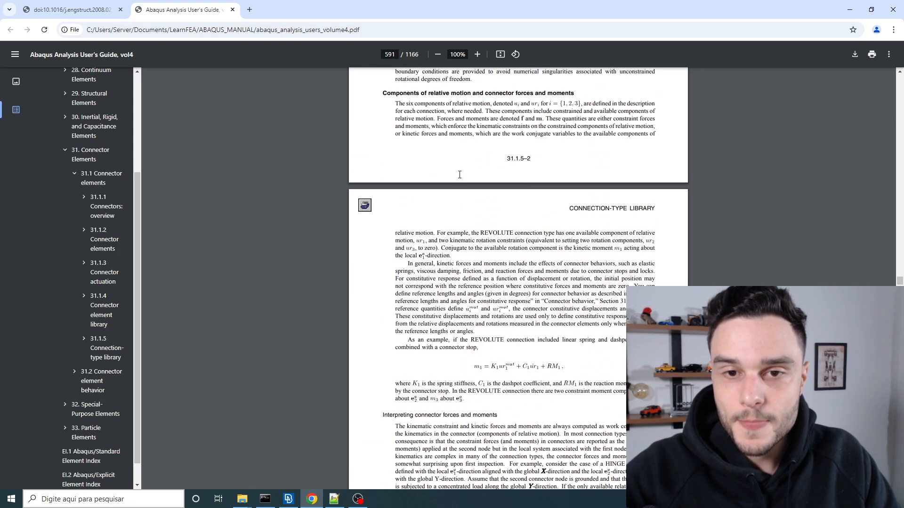
pyautogui.scroll(-10, 475, 155)
pyautogui.scroll(-11, 474, 155)
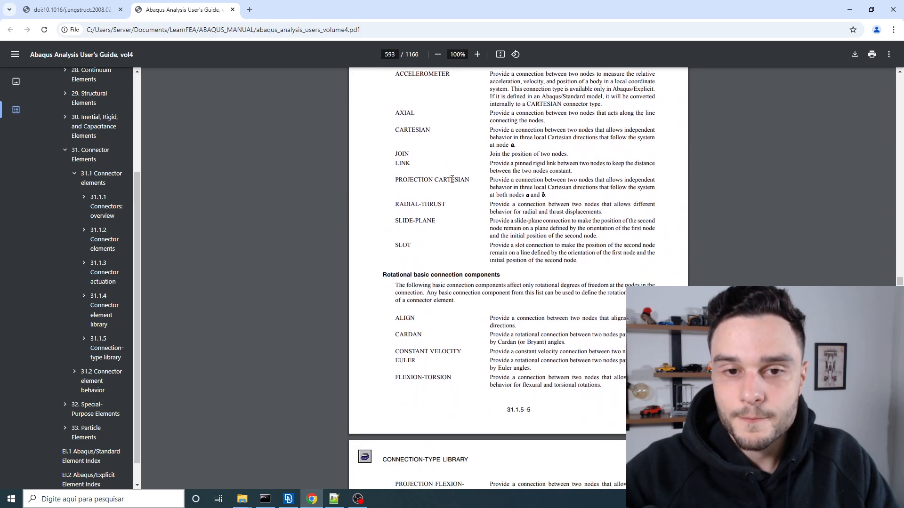
# Step: Examine the lists of translational and rotational basic connection components, highlighting the translational entries from ACCELEROMETER to SLOT
pyautogui.scroll(1, 400, 121)
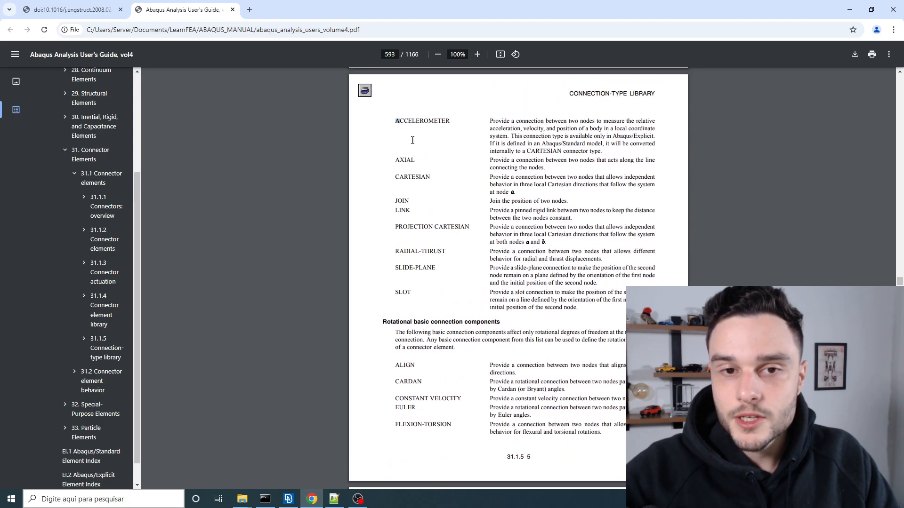
pyautogui.moveTo(413, 140); pyautogui.dragTo(589, 312)
pyautogui.scroll(5, 433, 164)
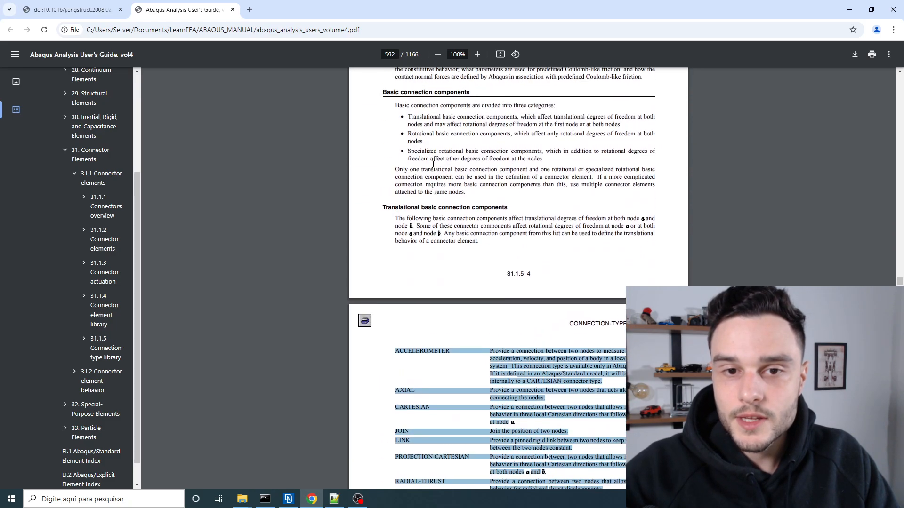
pyautogui.scroll(-7, 433, 165)
pyautogui.moveTo(382, 228); pyautogui.dragTo(569, 298)
pyautogui.scroll(-3, 468, 198)
pyautogui.click(459, 201)
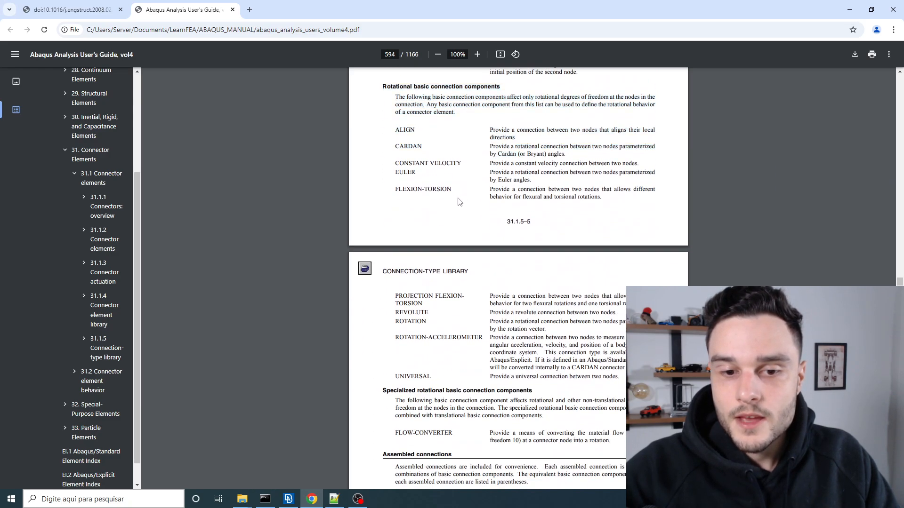
pyautogui.scroll(5, 421, 297)
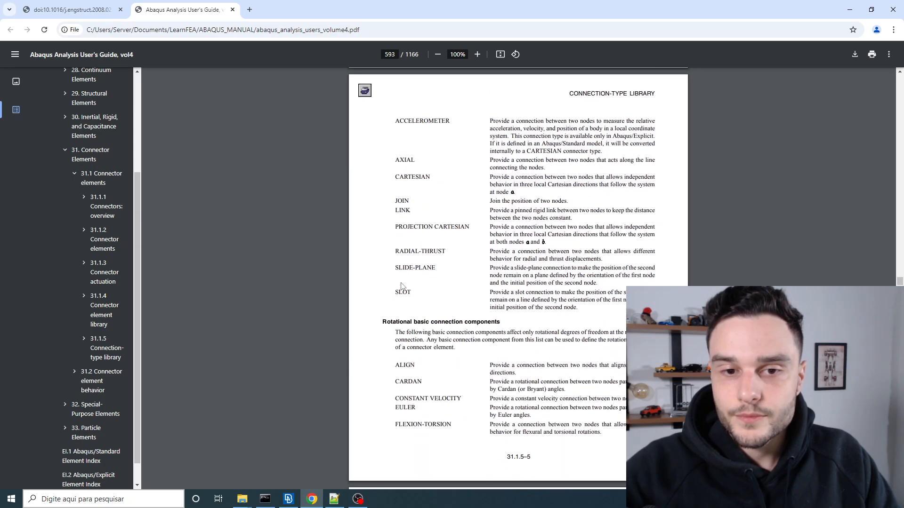
pyautogui.scroll(-9, 401, 285)
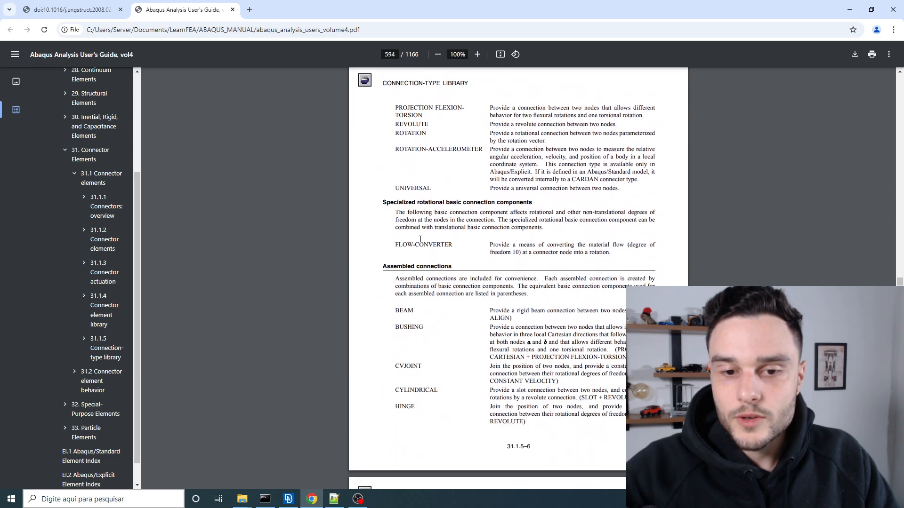
# Step: Examine the Assembled connections list, highlighting its heading and the TRANSLATOR entry, with the page enlarged for reading
pyautogui.scroll(-2, 419, 239)
pyautogui.moveTo(381, 173); pyautogui.dragTo(474, 173)
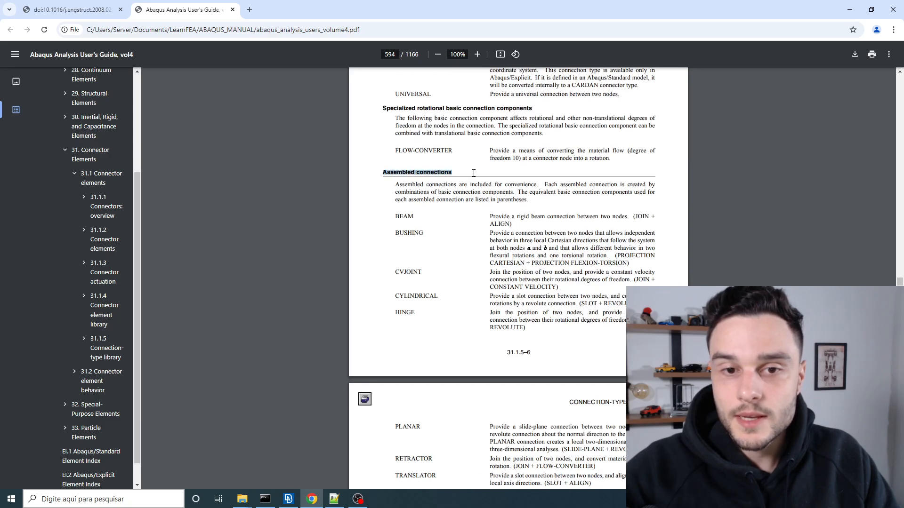
pyautogui.scroll(-5, 446, 220)
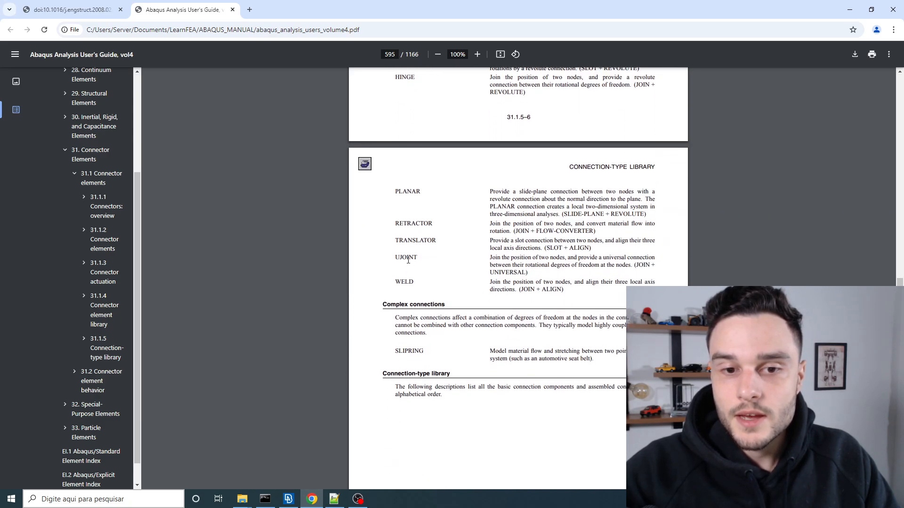
pyautogui.moveTo(399, 242); pyautogui.dragTo(435, 239)
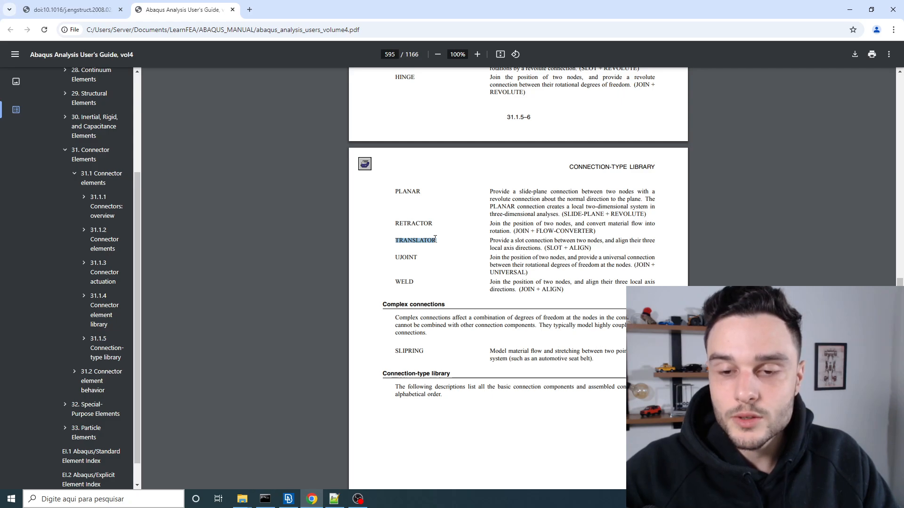
pyautogui.keyDown('ctrl'); pyautogui.scroll(5, 410, 240); pyautogui.keyUp('ctrl')
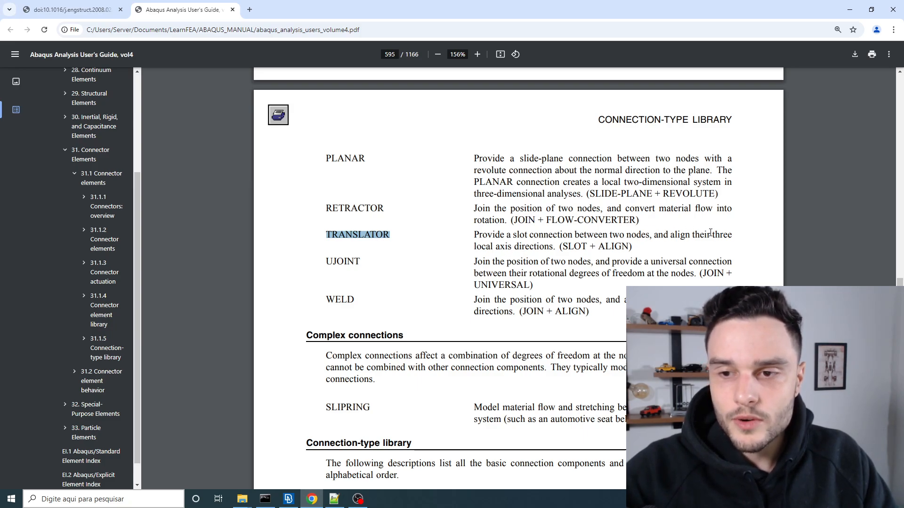
pyautogui.moveTo(392, 236); pyautogui.dragTo(329, 239)
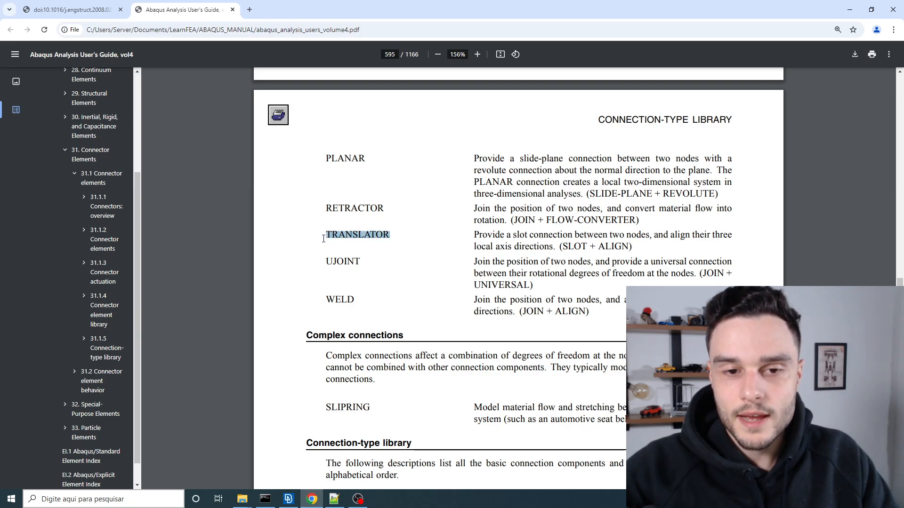
# Step: Search the manual for TRANSLATOR, go to the connection type's own description page, and close the search
pyautogui.hotkey('ctrl', 'f')
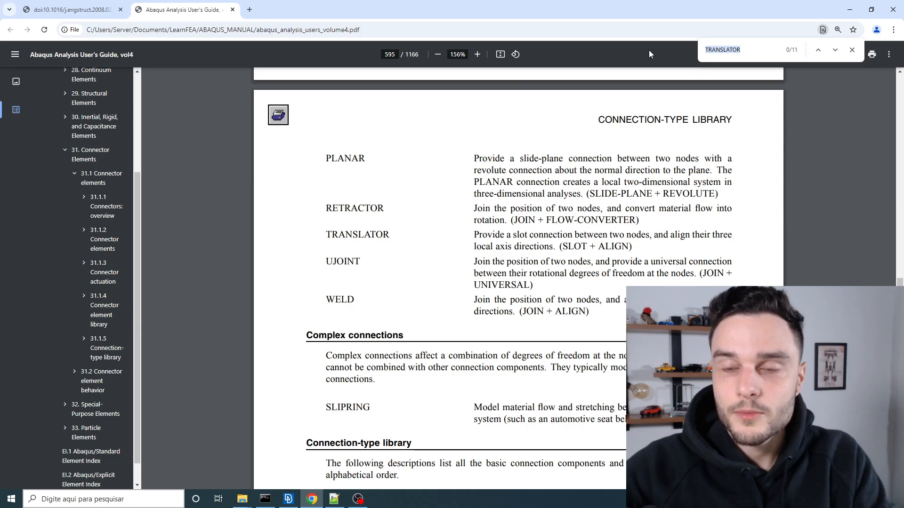
pyautogui.press('Return')
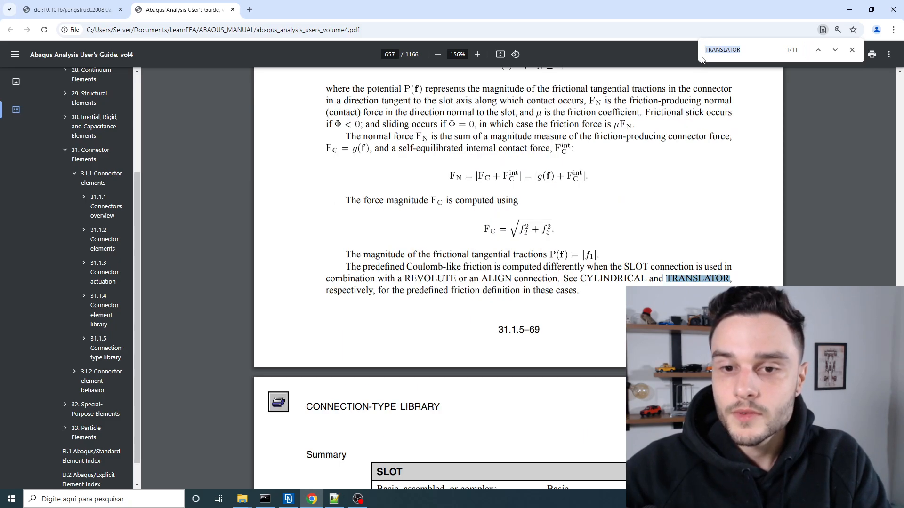
pyautogui.press('Return')
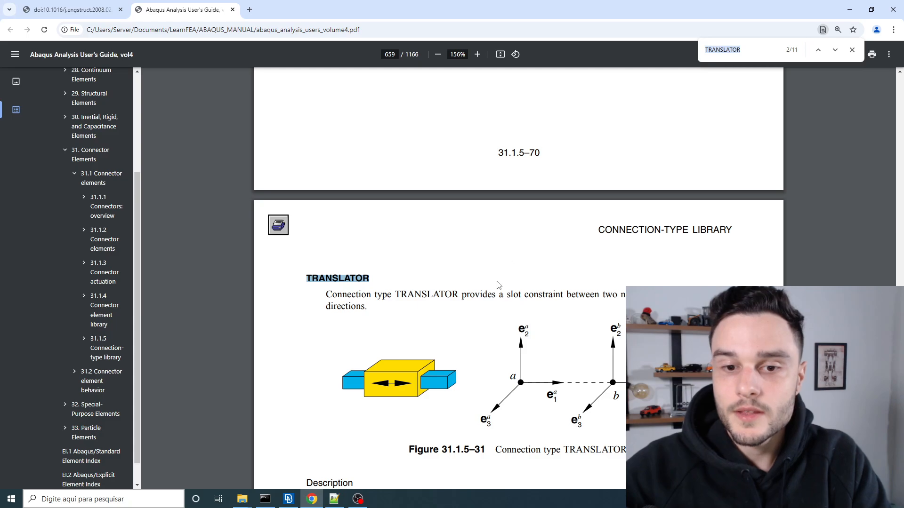
pyautogui.scroll(-4, 498, 285)
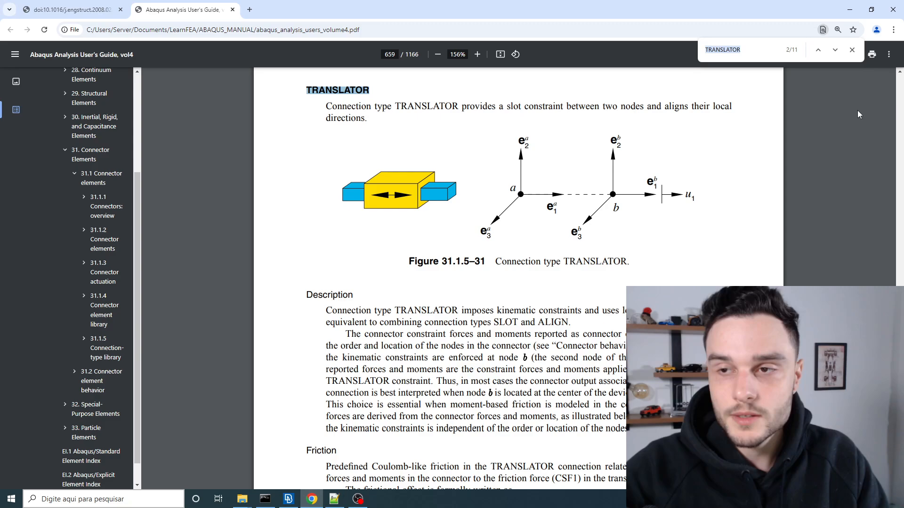
pyautogui.click(851, 50)
# Step: Enlarge and examine the figure of connection type TRANSLATOR, with its local axes at nodes a and b
pyautogui.scroll(1, 661, 204)
pyautogui.keyDown('ctrl'); pyautogui.scroll(1, 612, 228); pyautogui.keyUp('ctrl')
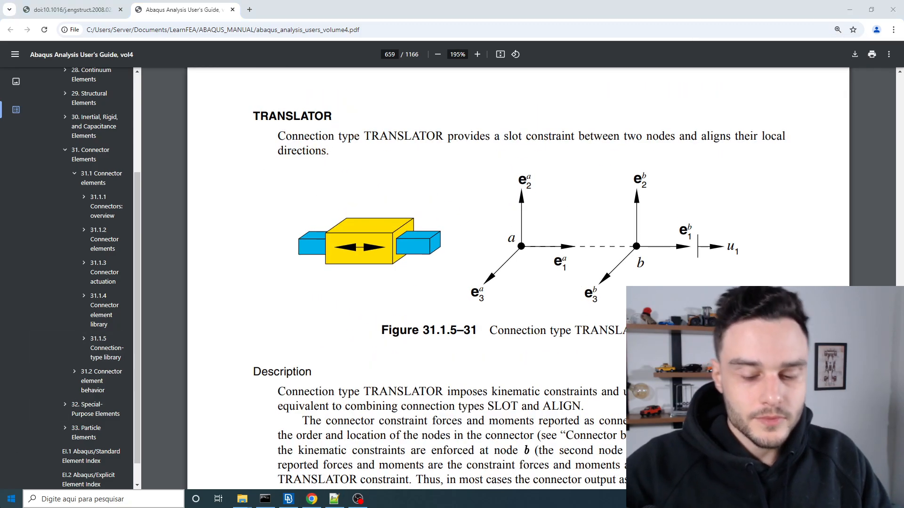
pyautogui.click(11, 499)
pyautogui.moveTo(585, 292); pyautogui.dragTo(591, 294)
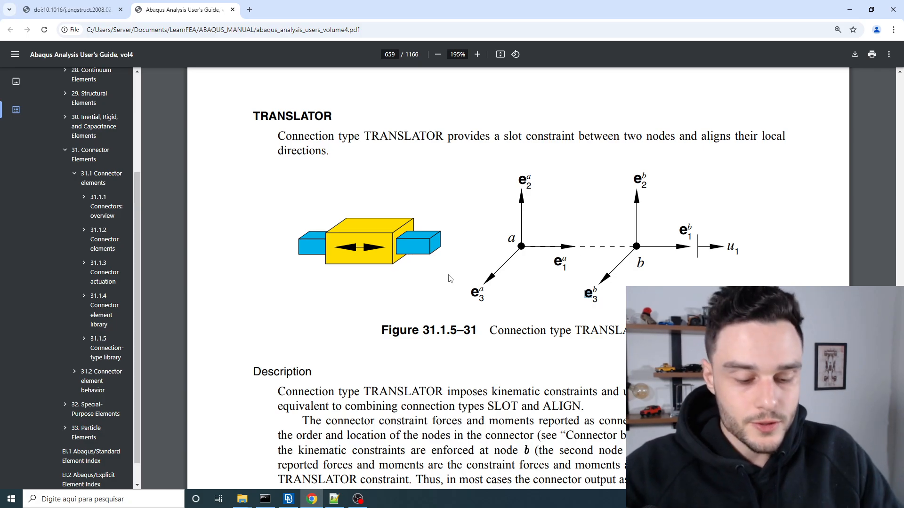
# Step: Capture the TRANSLATOR connection figure with its caption as a screen snip and launch OpenBoard
pyautogui.press('super+shift+s')
pyautogui.moveTo(273, 166); pyautogui.dragTo(781, 350)
pyautogui.press('super')
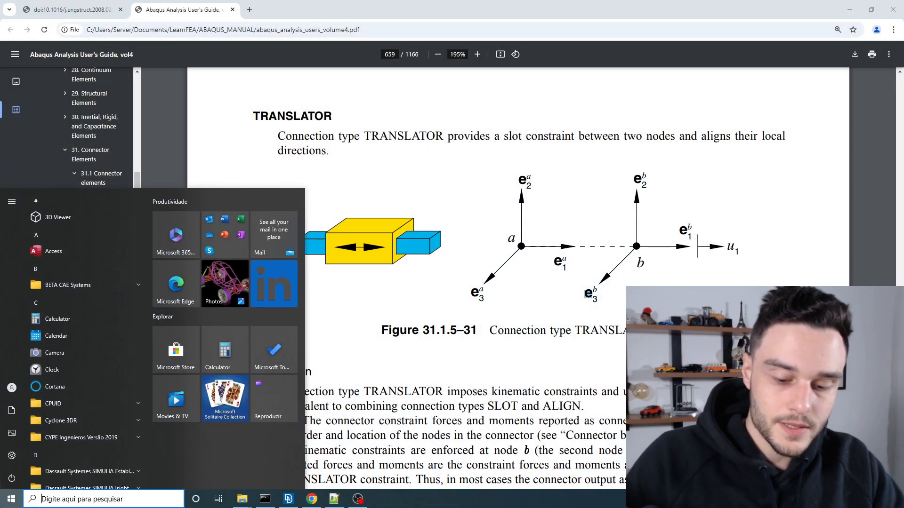
pyautogui.write('IOEB')
pyautogui.press('BackSpace')
pyautogui.press('BackSpace')
pyautogui.press('BackSpace')
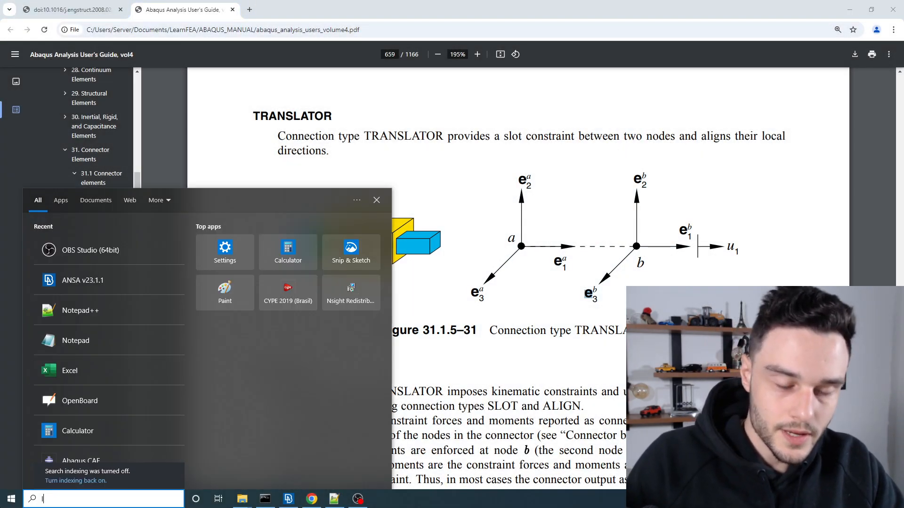
pyautogui.write('OPEN')
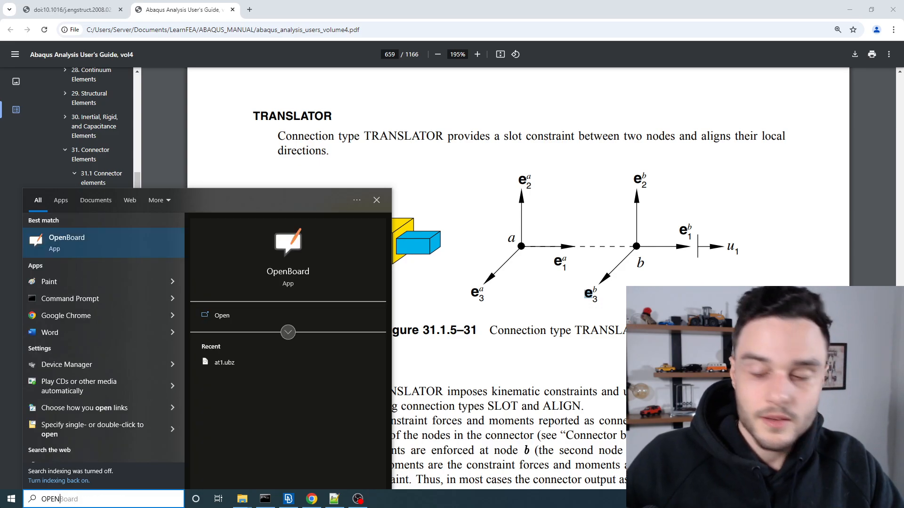
pyautogui.press('Return')
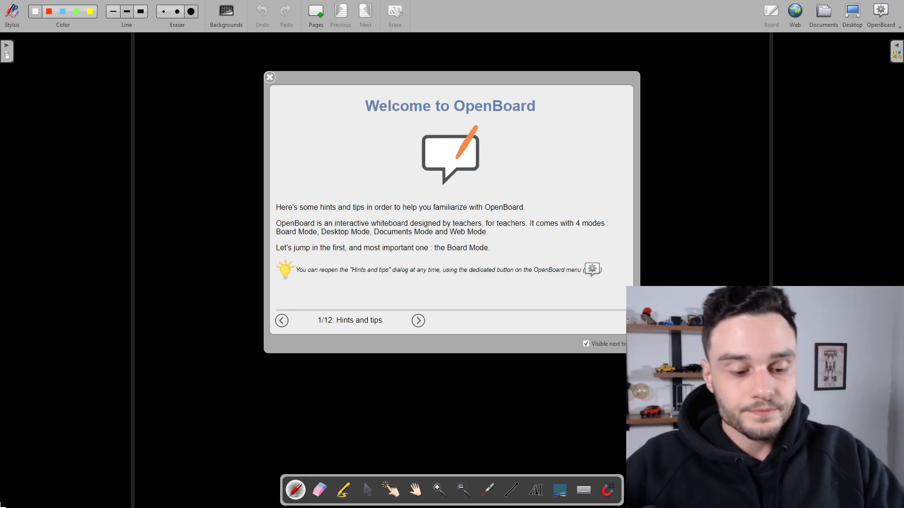
# Step: Dismiss the OpenBoard welcome tips and paste the captured TRANSLATOR figure onto the blank board page
pyautogui.click(270, 78)
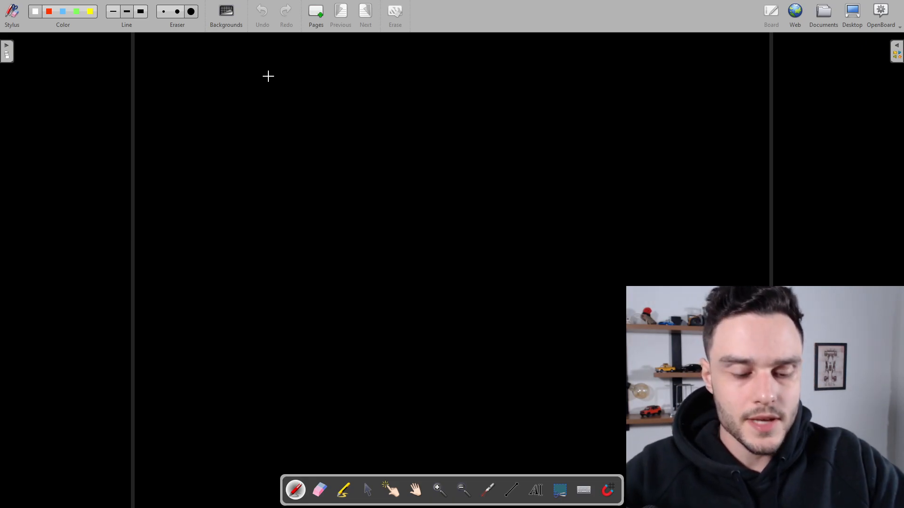
pyautogui.hotkey('ctrl', 'v')
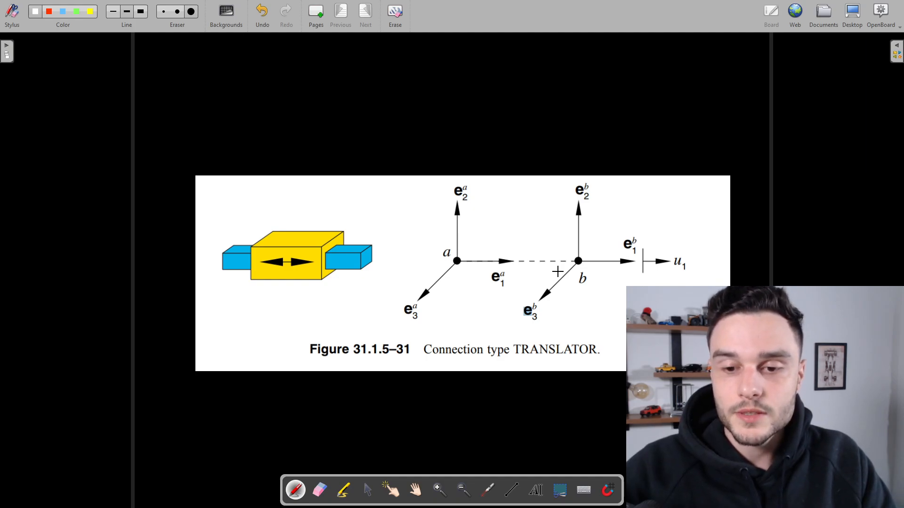
pyautogui.scroll(-2, 542, 263)
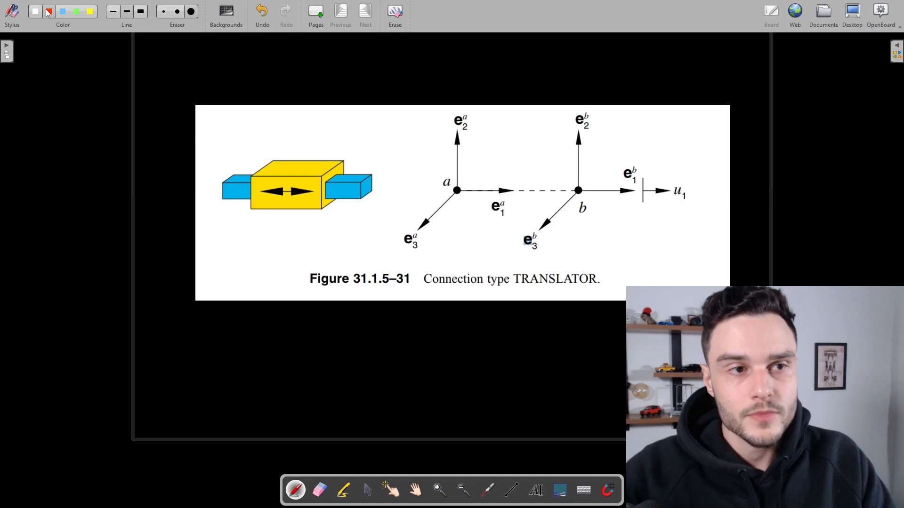
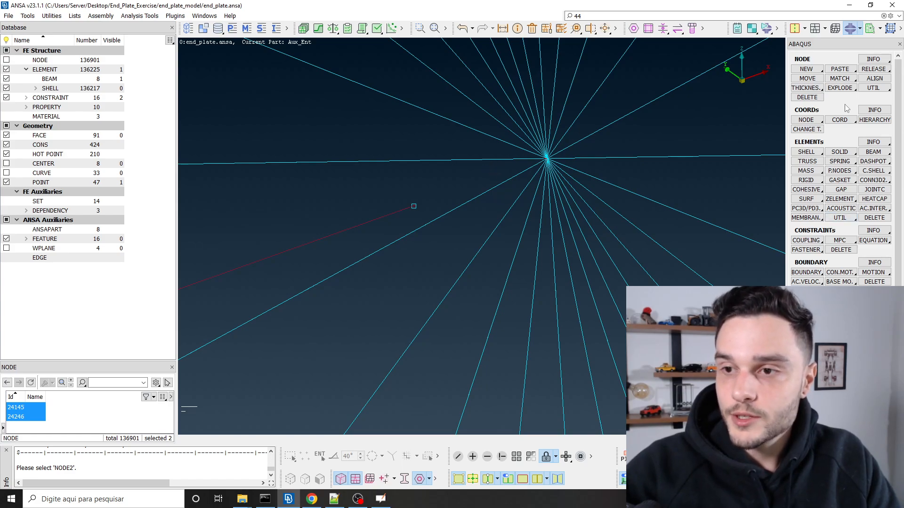
# Step: In ANSA with the ABAQUS deck, define a two-node CONN3D2 connector from the beam's free end node to the coupling's centre node
pyautogui.click(860, 28)
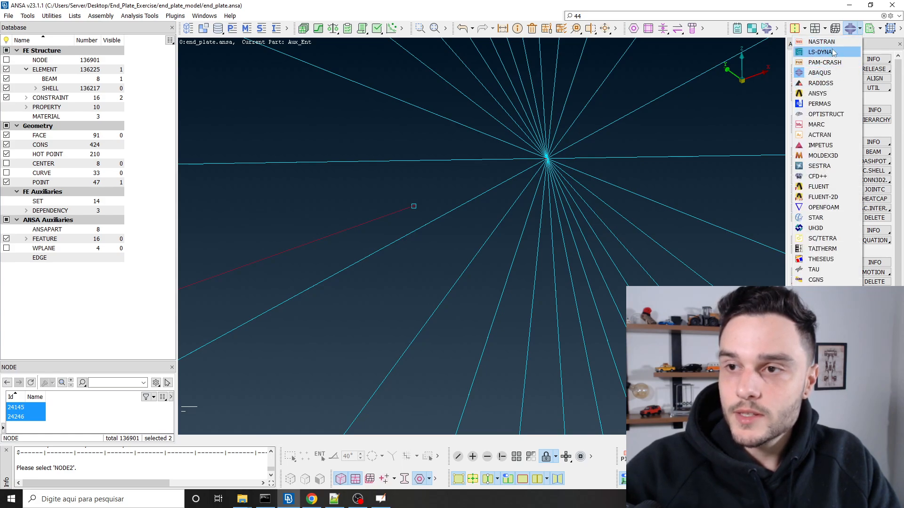
pyautogui.click(823, 73)
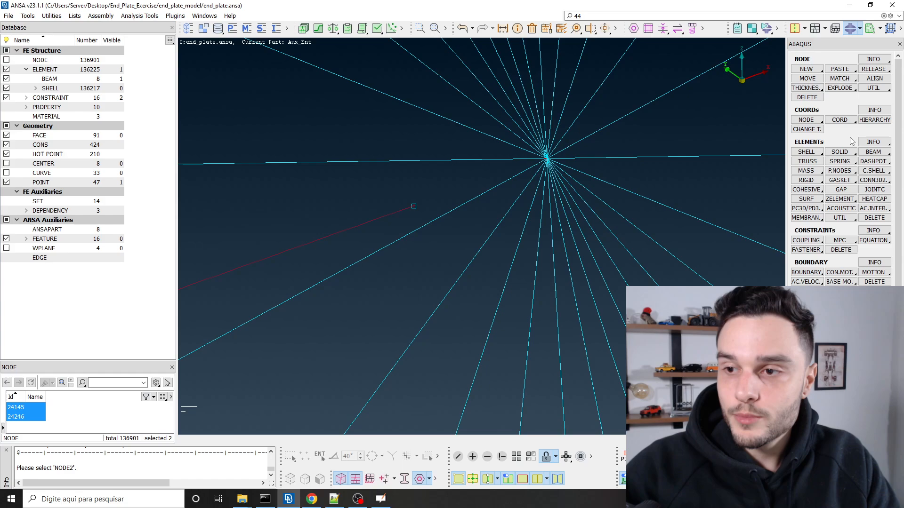
pyautogui.click(875, 180)
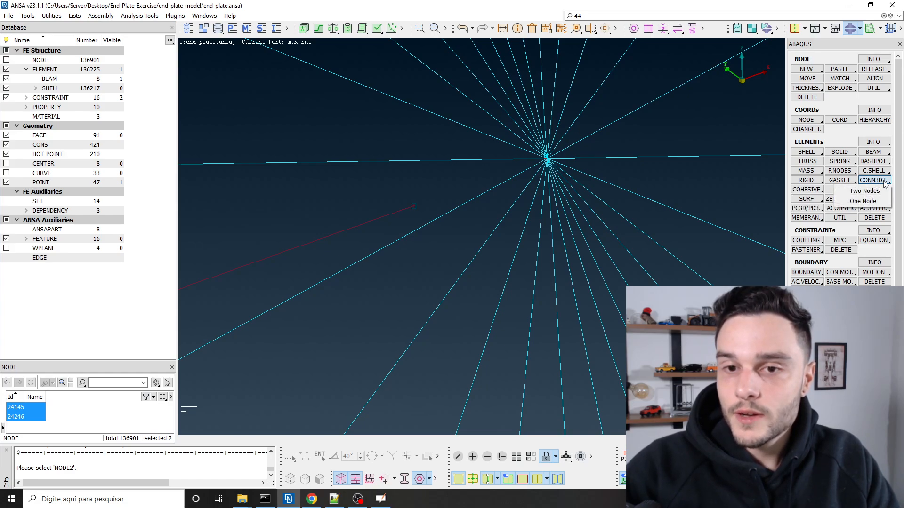
pyautogui.click(855, 192)
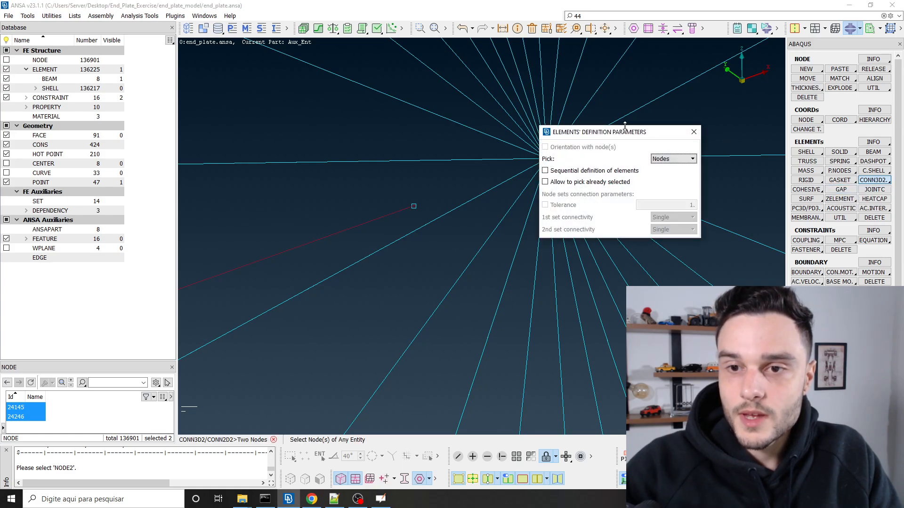
pyautogui.moveTo(626, 132); pyautogui.dragTo(243, 67)
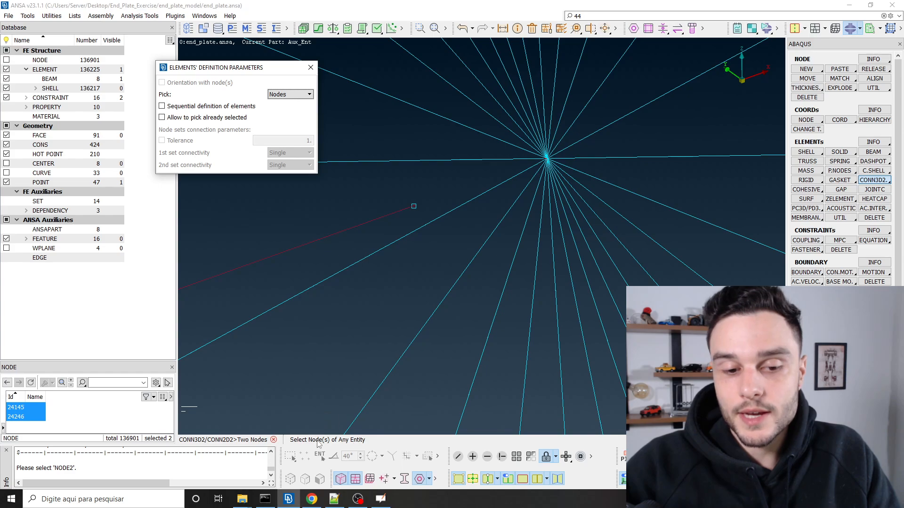
pyautogui.click(414, 206)
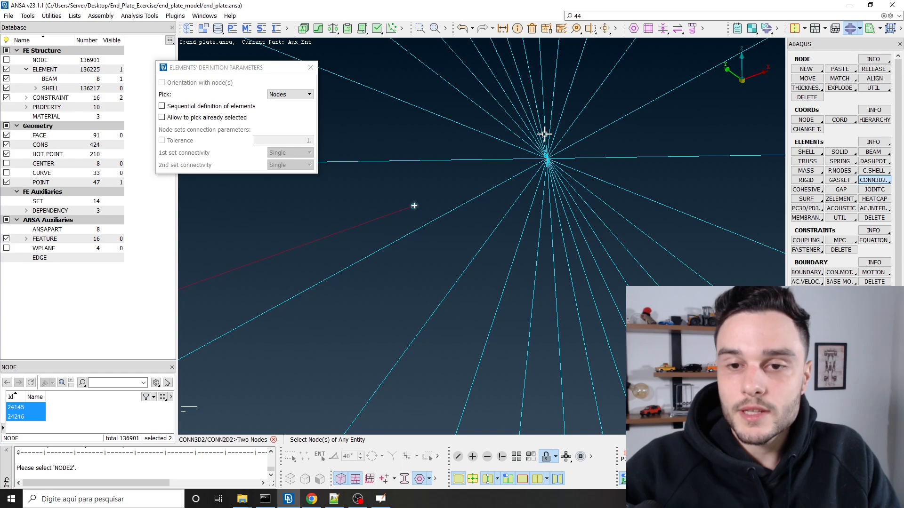
pyautogui.click(548, 161)
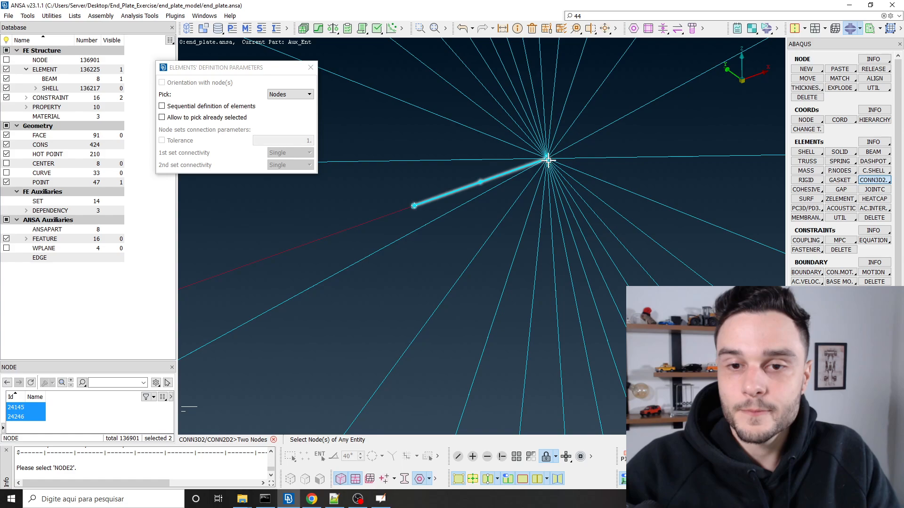
pyautogui.middleClick(471, 231)
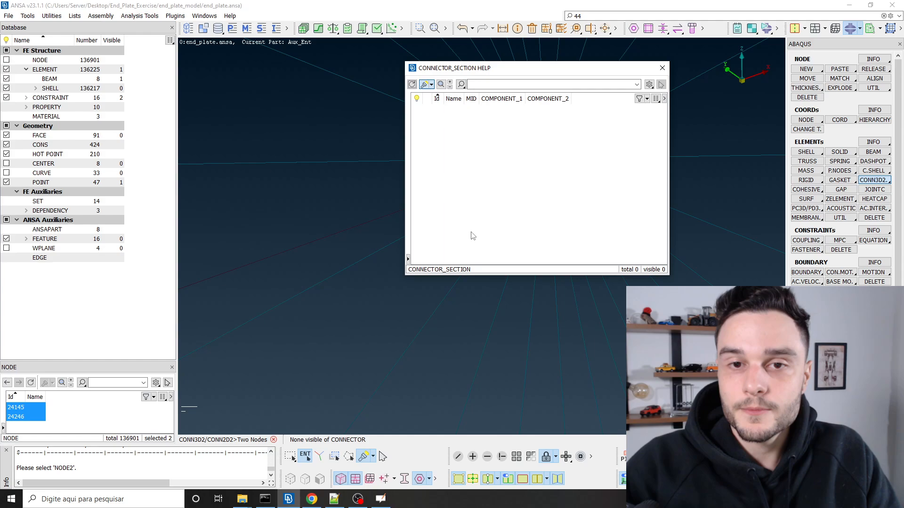
# Step: Create a new connector section named BOLT for the connector element
pyautogui.moveTo(374, 85); pyautogui.dragTo(218, 88)
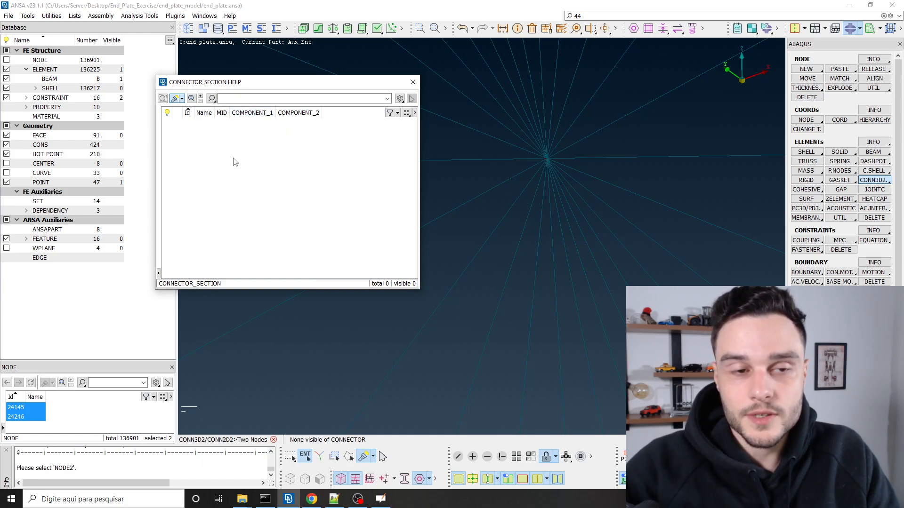
pyautogui.rightClick(195, 133)
pyautogui.click(201, 171)
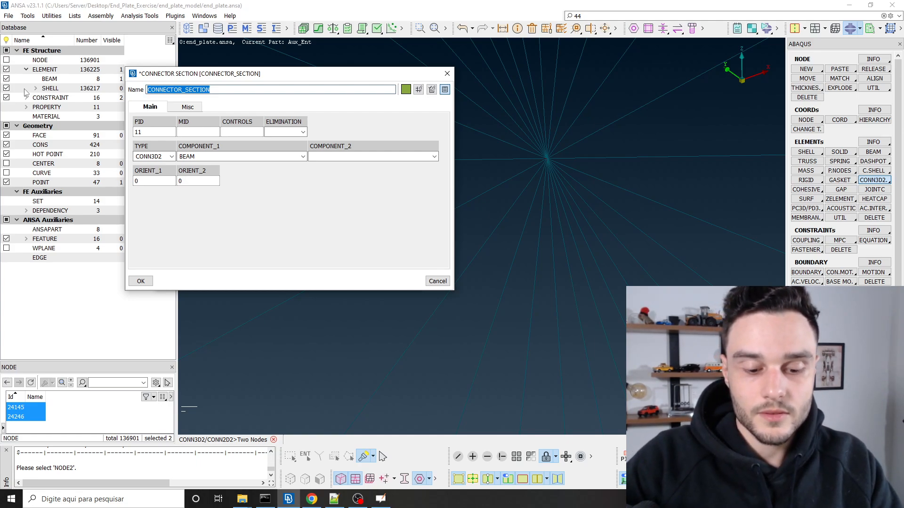
pyautogui.write('BOLT')
pyautogui.press('Return')
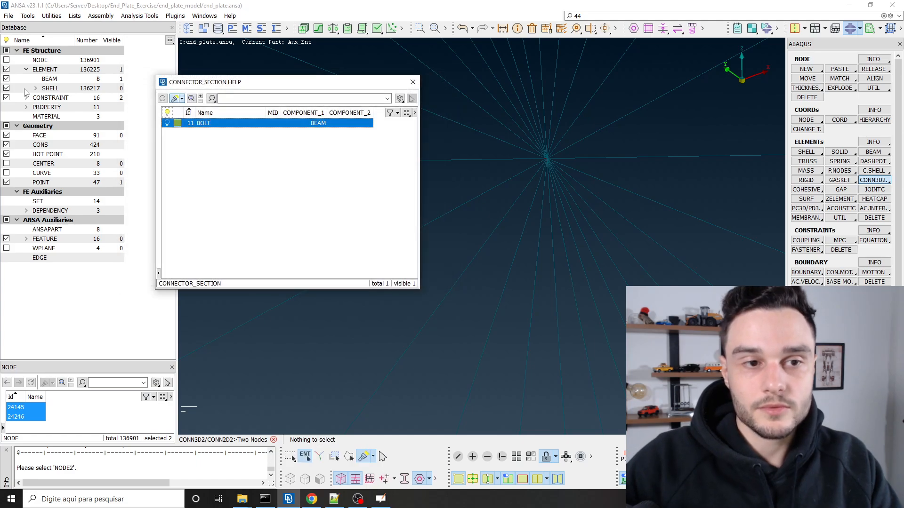
# Step: Reopen the BOLT connector section for editing and rename it bolt_pretension_conn
pyautogui.rightClick(211, 126)
pyautogui.click(231, 175)
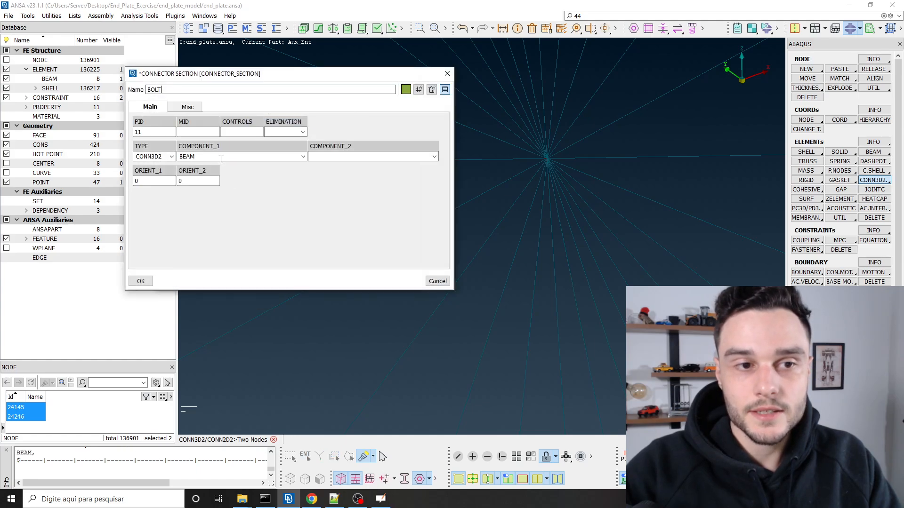
pyautogui.press('BackSpace')
pyautogui.press('BackSpace')
pyautogui.press('BackSpace')
pyautogui.press('BackSpace')
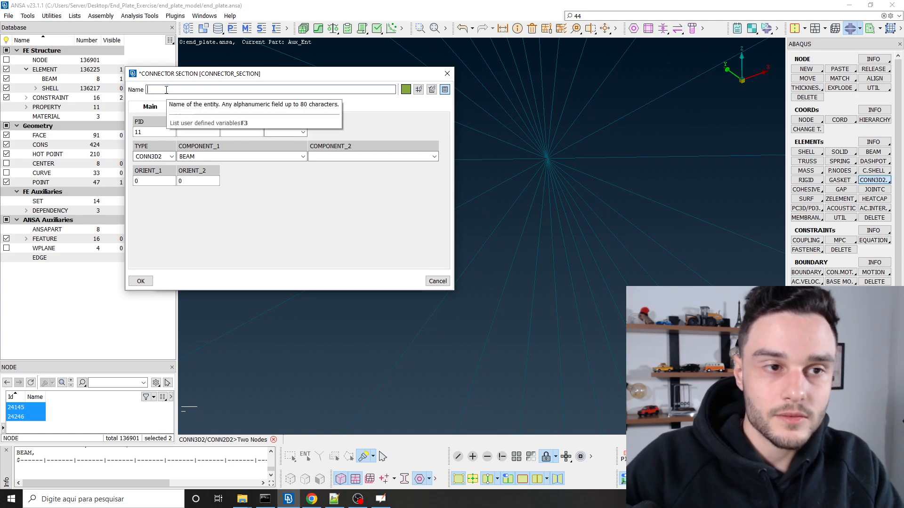
pyautogui.write('bolt_pretension_conn')
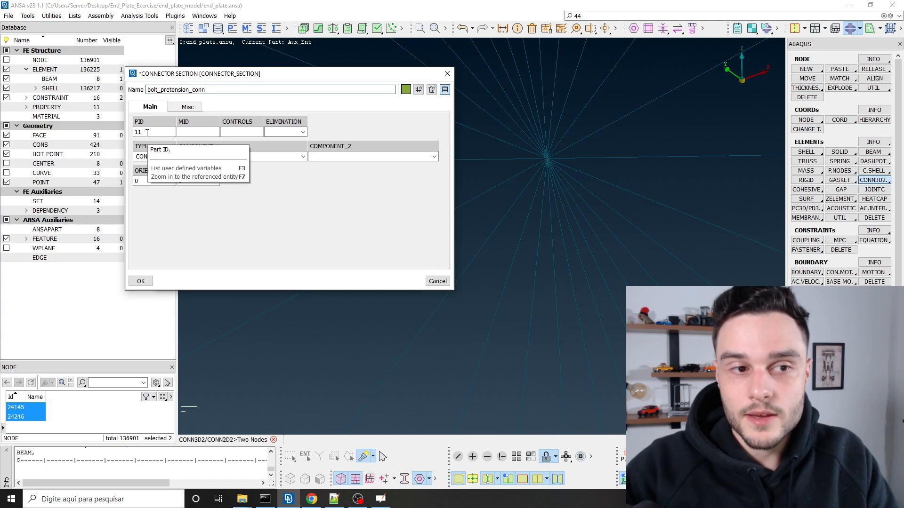
# Step: Set COMPONENT_1 of the bolt_pretension_conn section to TRANSLATOR, keeping the type as CONN3D2
pyautogui.moveTo(147, 133); pyautogui.dragTo(135, 132)
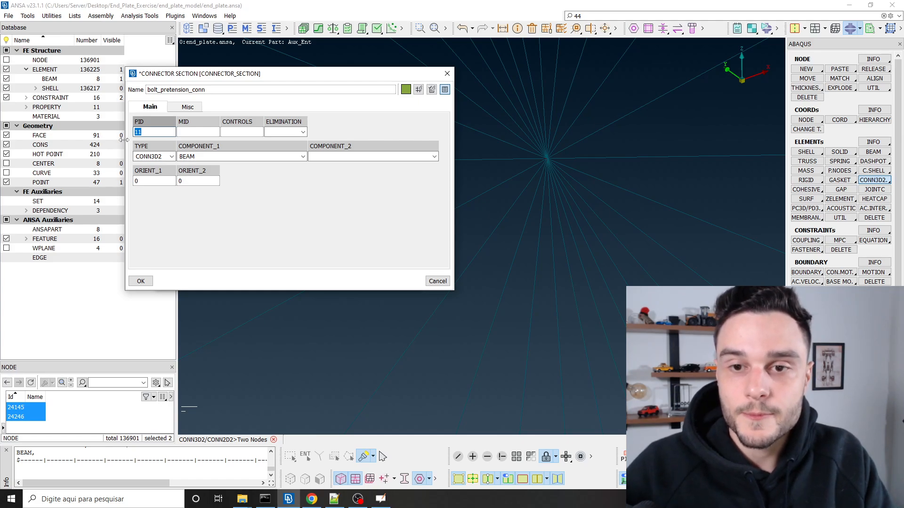
pyautogui.click(152, 131)
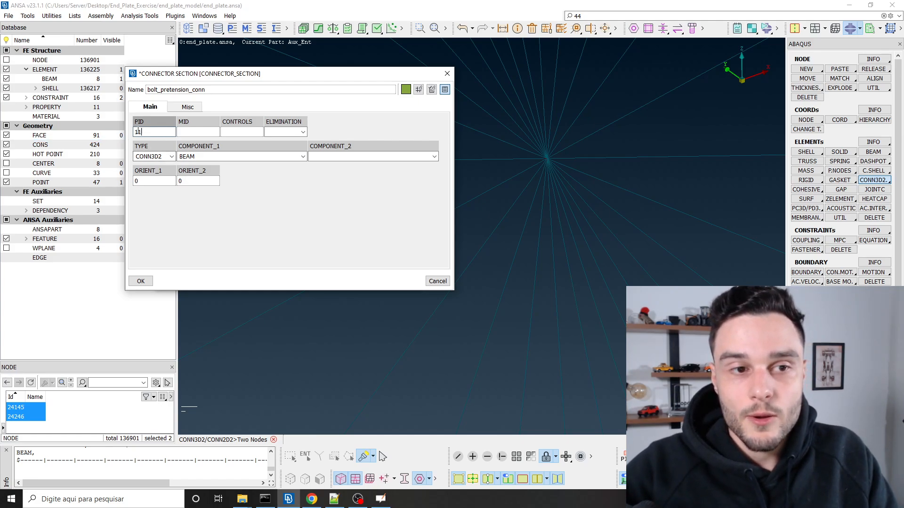
pyautogui.doubleClick(138, 132)
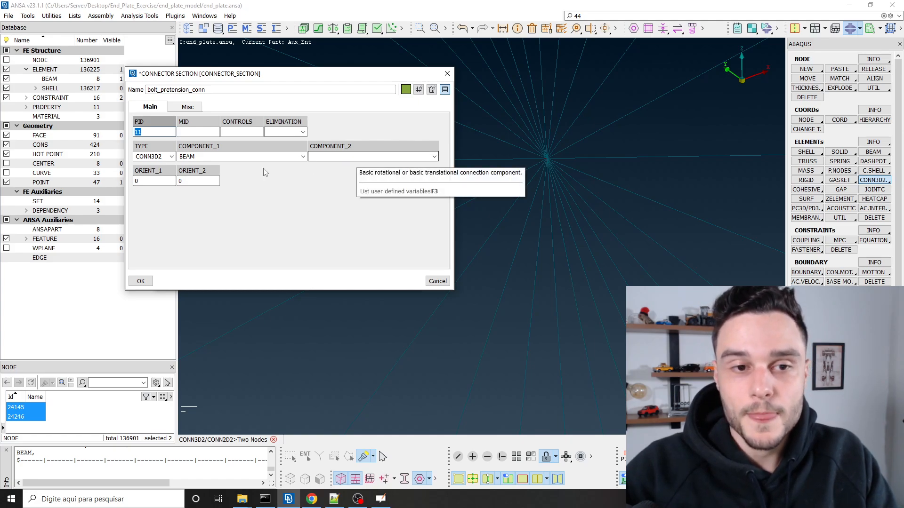
pyautogui.click(303, 157)
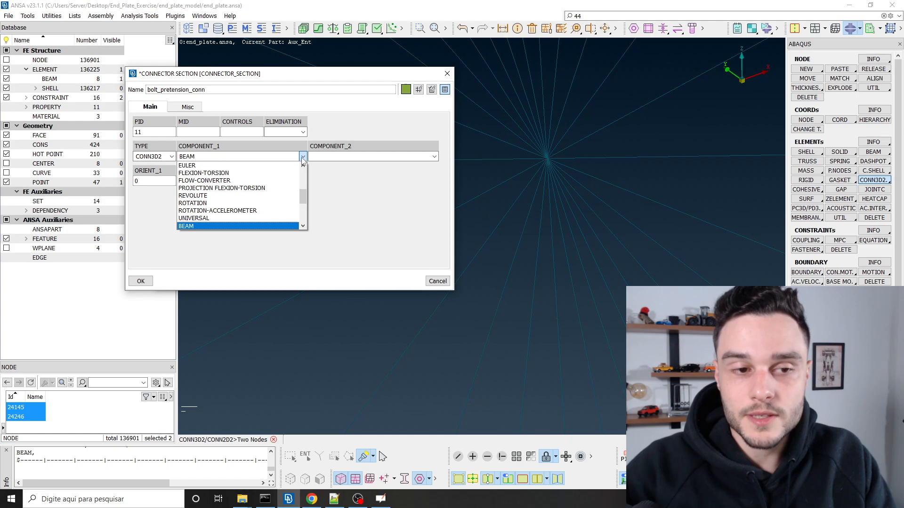
pyautogui.scroll(-3, 205, 216)
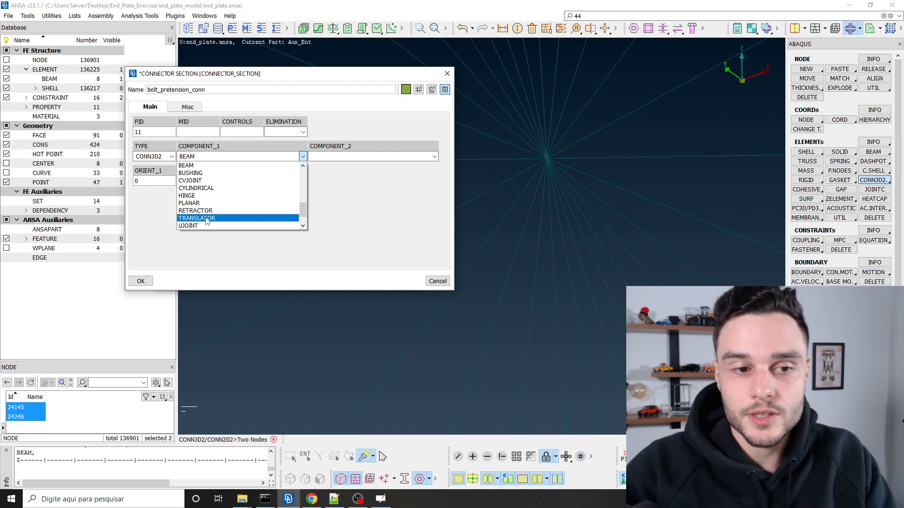
pyautogui.click(206, 218)
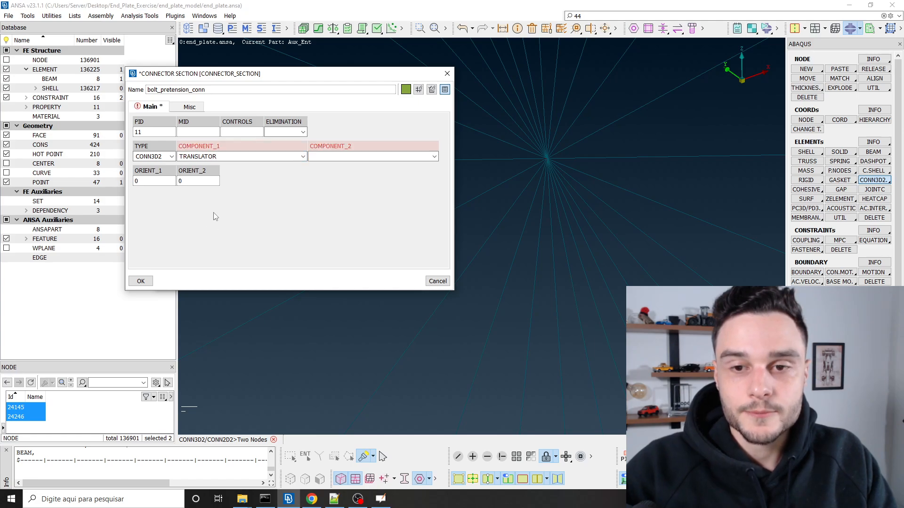
# Step: Check the TRANSLATOR connection's local directions at nodes a and b in the Abaqus manual in Chrome, returning to the connector section's orientations in ANSA
pyautogui.scroll(-5, 612, 177)
pyautogui.scroll(3, 593, 167)
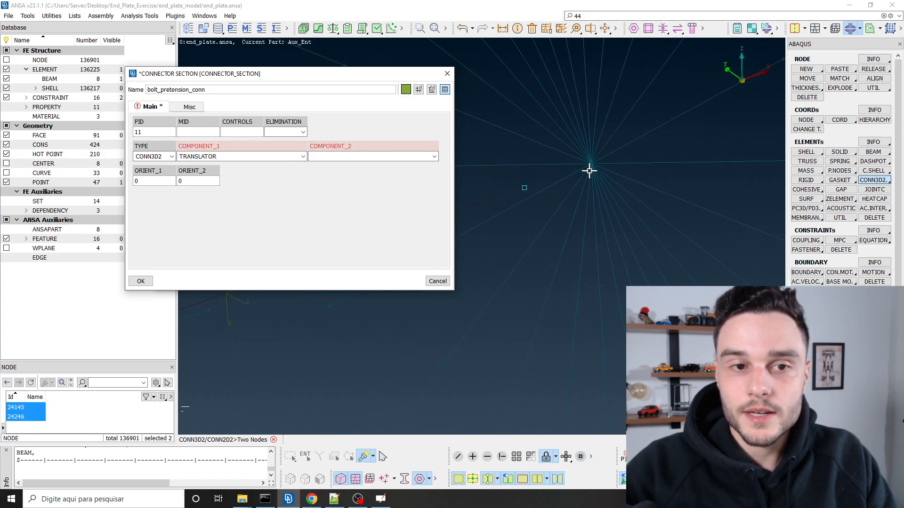
pyautogui.click(152, 183)
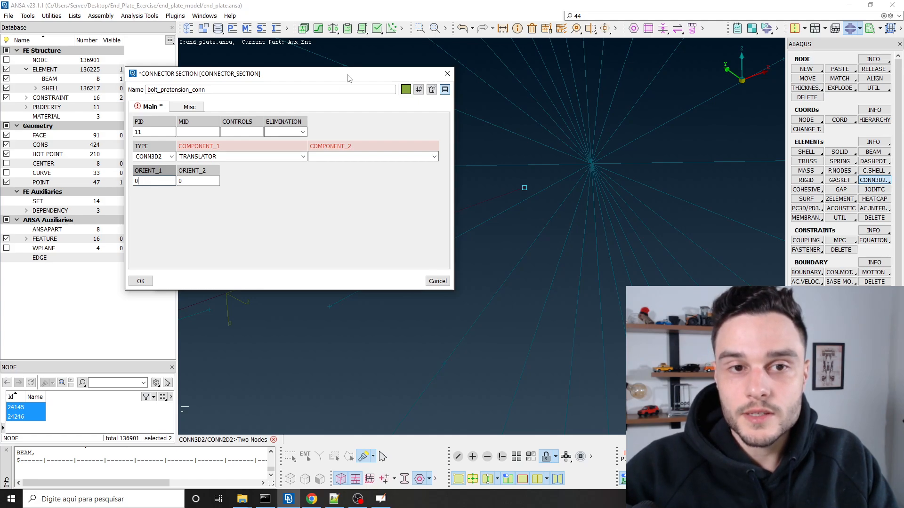
pyautogui.press('F1')
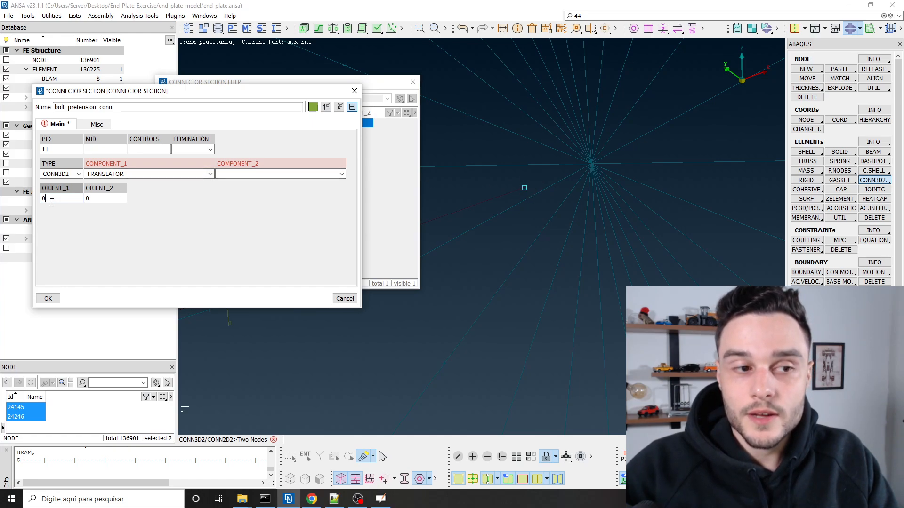
pyautogui.click(312, 499)
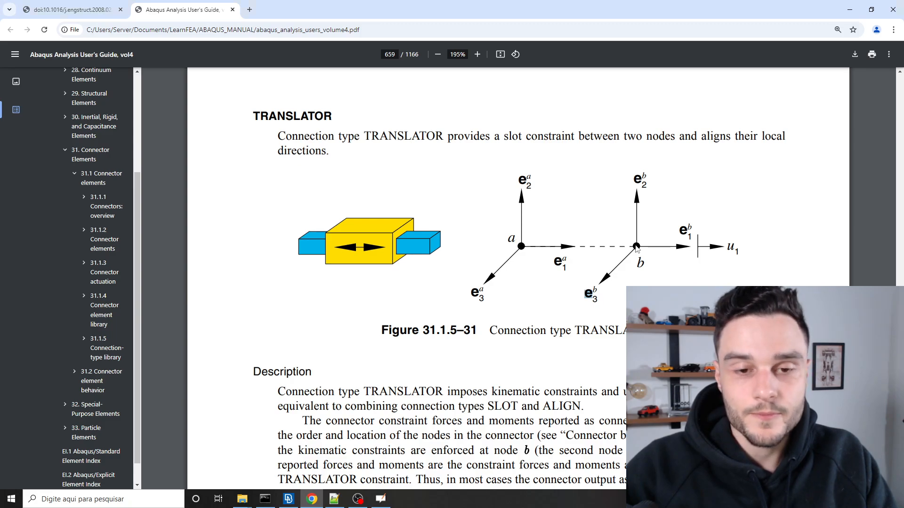
pyautogui.hotkey('alt', 'Tab')
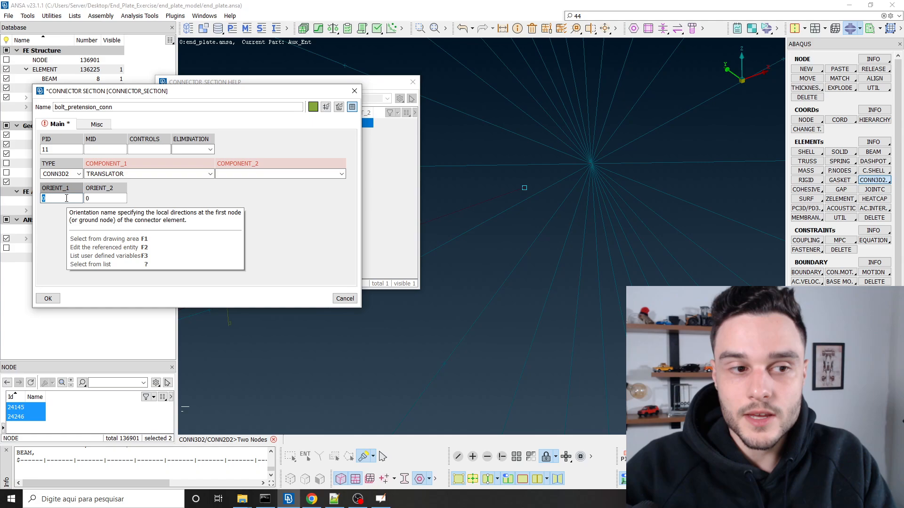
pyautogui.click(115, 199)
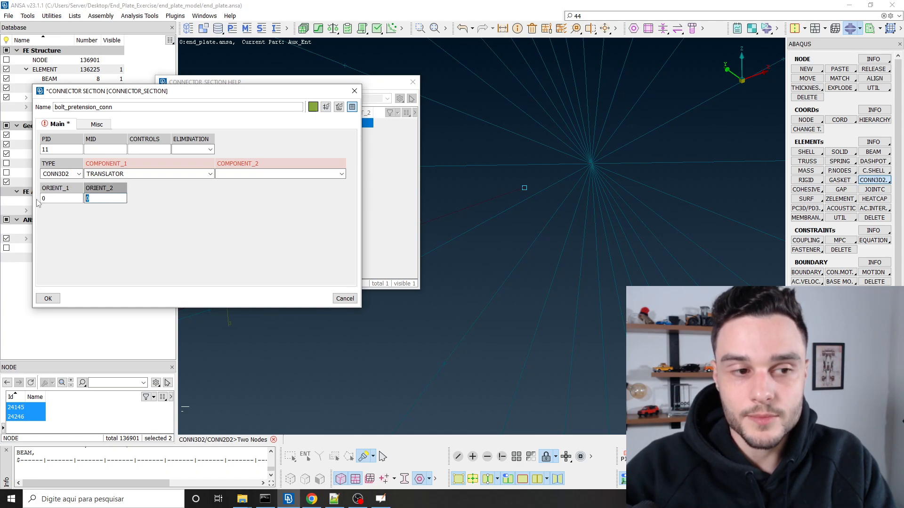
# Step: Clear ORIENT_1 of the connector section and start a new ORIENTATION_R coordinate system for it from the list of available coordinate systems
pyautogui.click(65, 199)
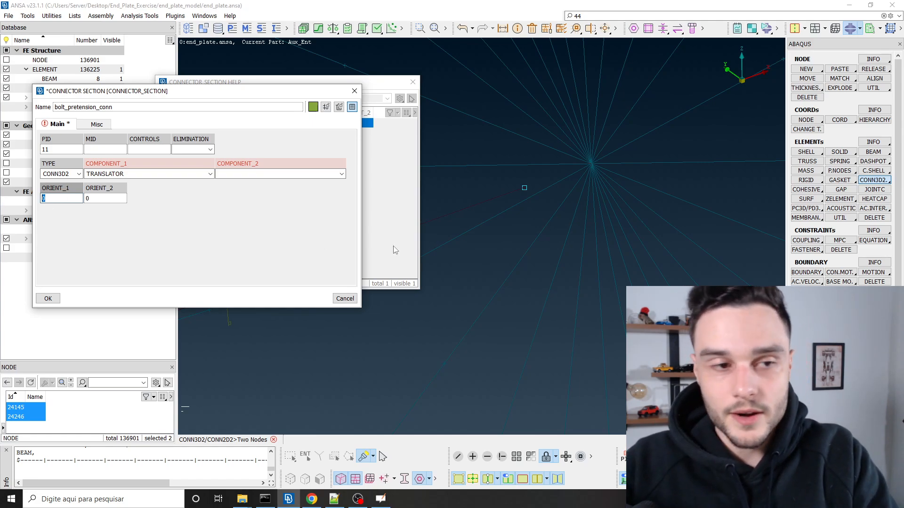
pyautogui.press('BackSpace')
pyautogui.press('BackSpace')
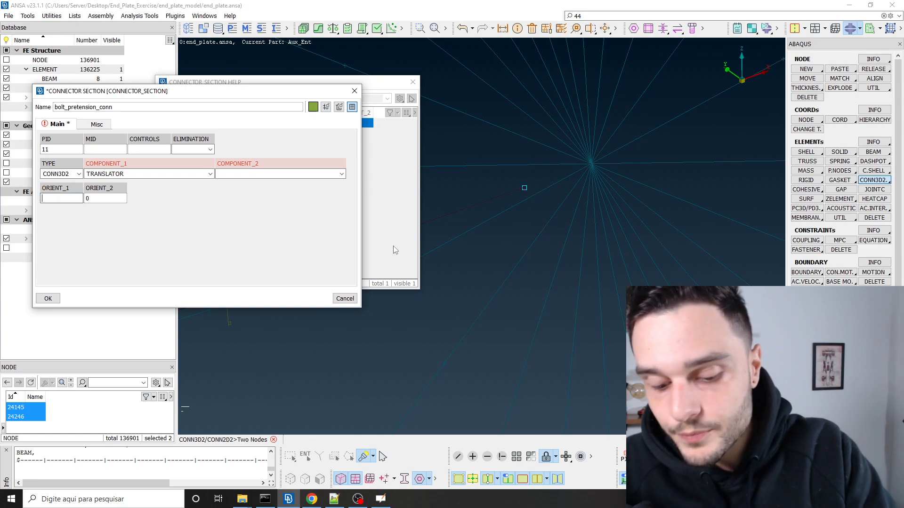
pyautogui.press('?')
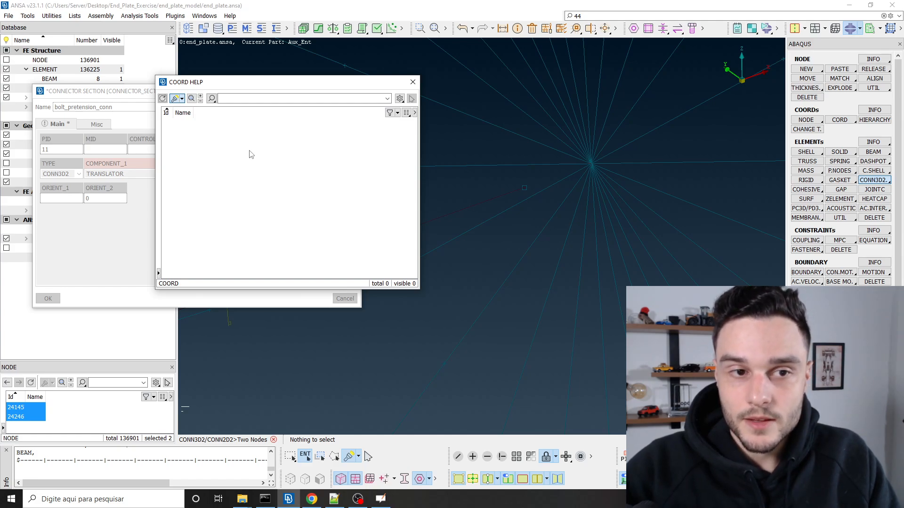
pyautogui.rightClick(211, 135)
pyautogui.moveTo(257, 175)
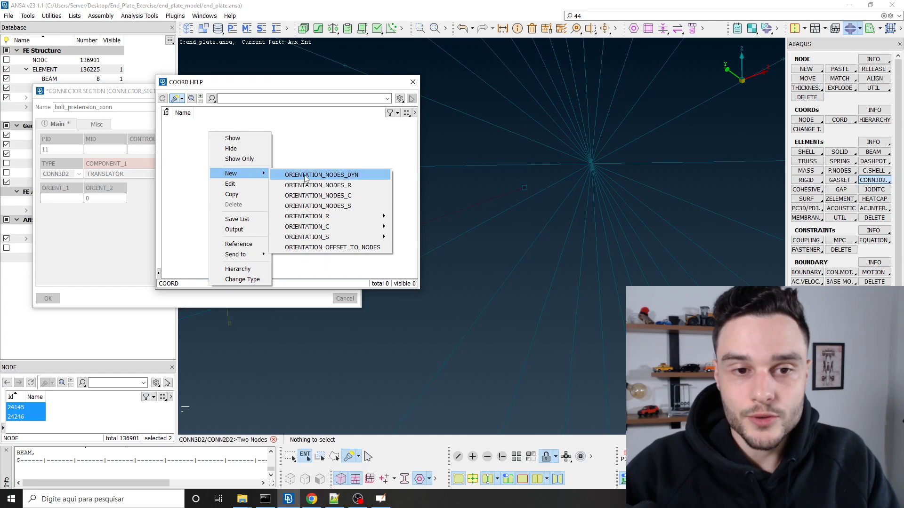
pyautogui.moveTo(348, 228)
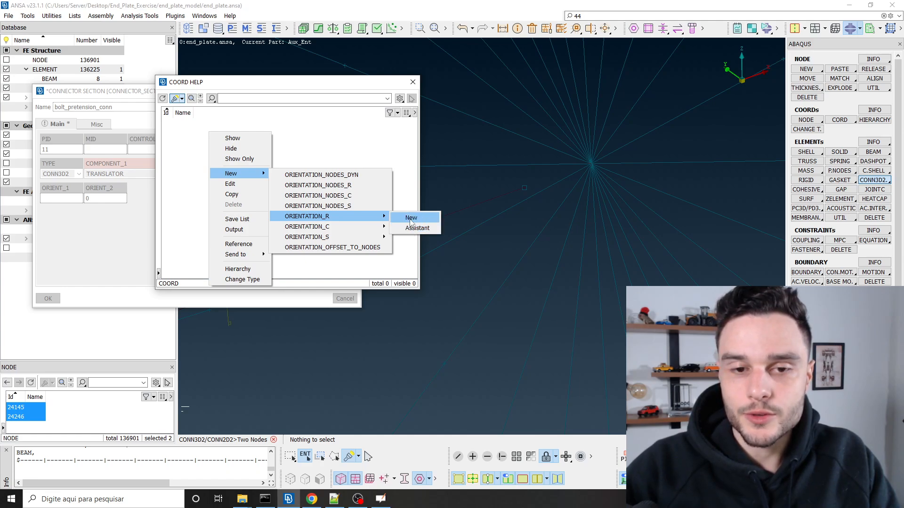
pyautogui.click(411, 218)
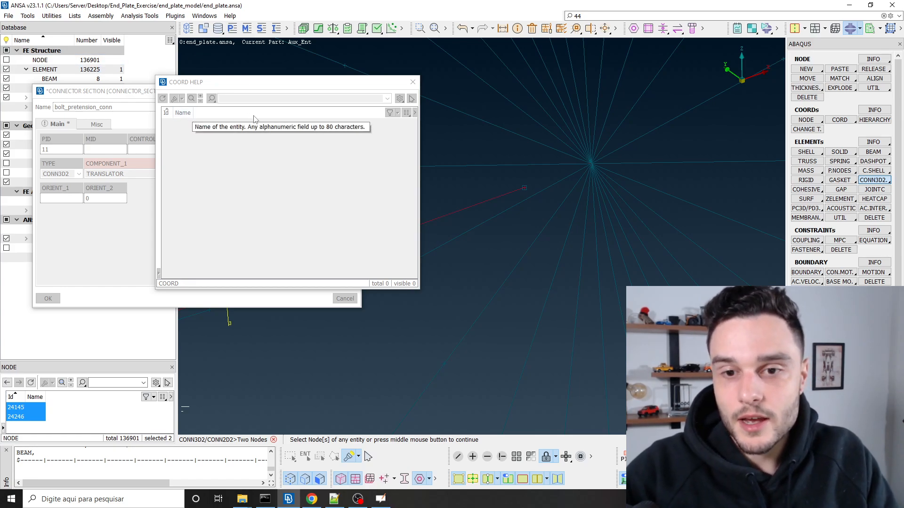
# Step: Define the rectangular coordinate system from two nodes, with the beam's free end node as origin and the coupling's centre node second
pyautogui.moveTo(277, 93); pyautogui.dragTo(140, 47)
pyautogui.moveTo(313, 95); pyautogui.dragTo(234, 98)
pyautogui.moveTo(230, 37); pyautogui.dragTo(185, 38)
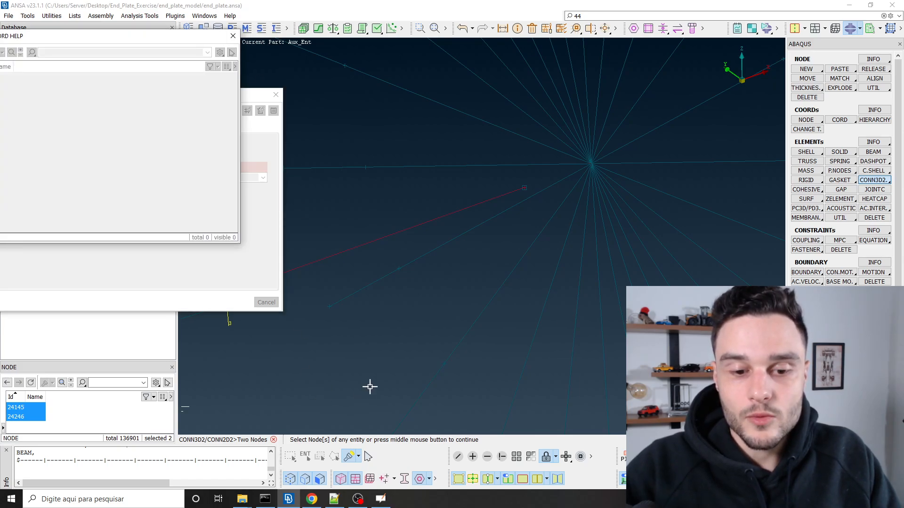
pyautogui.scroll(-4, 467, 216)
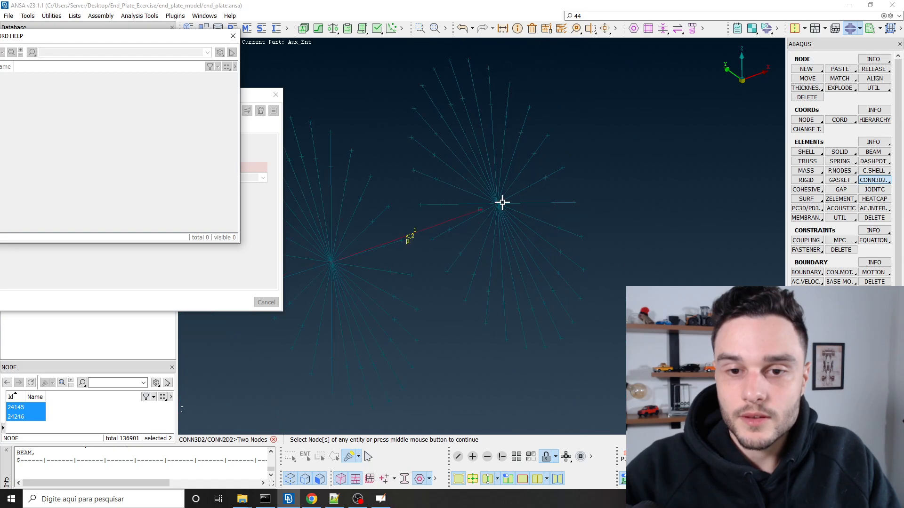
pyautogui.scroll(4, 487, 213)
pyautogui.scroll(2, 556, 179)
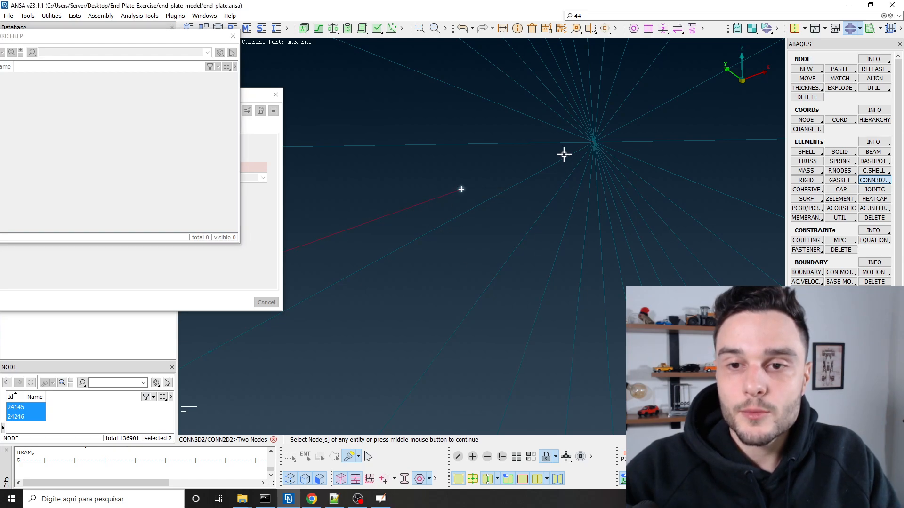
pyautogui.click(594, 144)
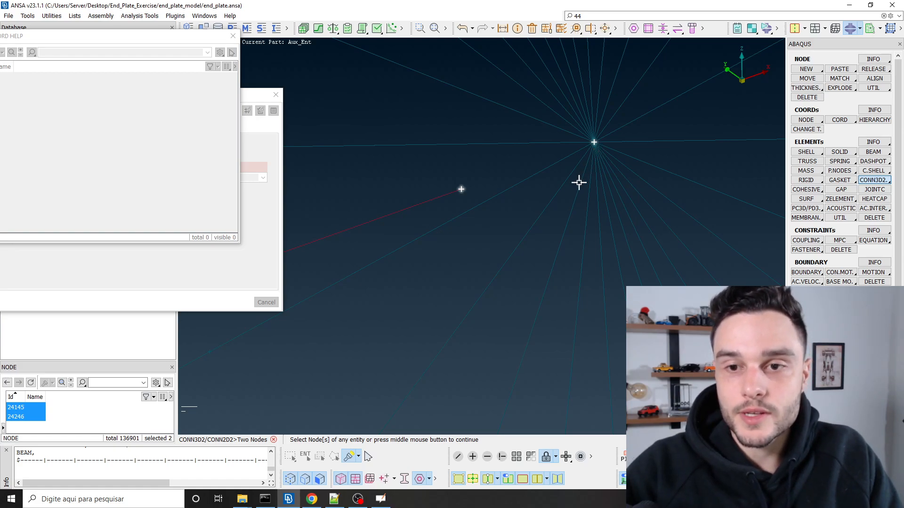
pyautogui.middleClick(493, 143)
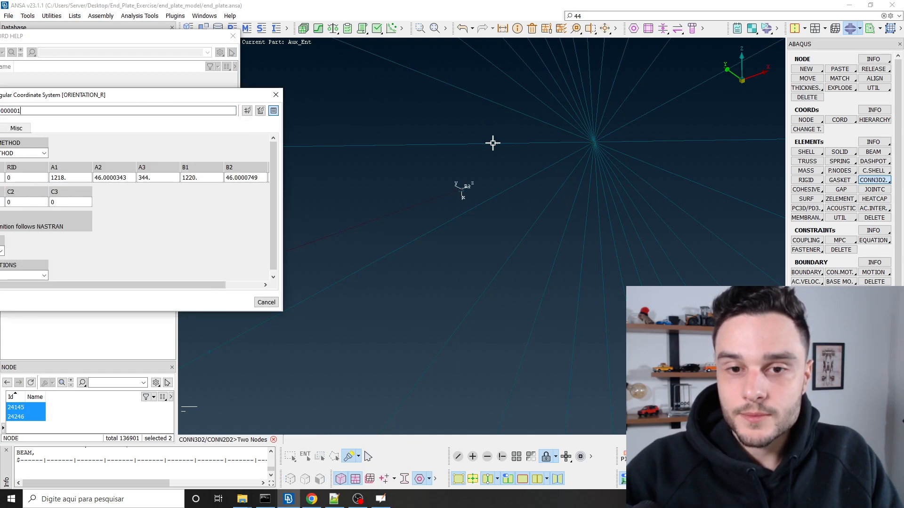
# Step: Inspect the new coordinate system's point coordinates and axes, and name it bolt_pretension_cs
pyautogui.moveTo(225, 97); pyautogui.dragTo(371, 76)
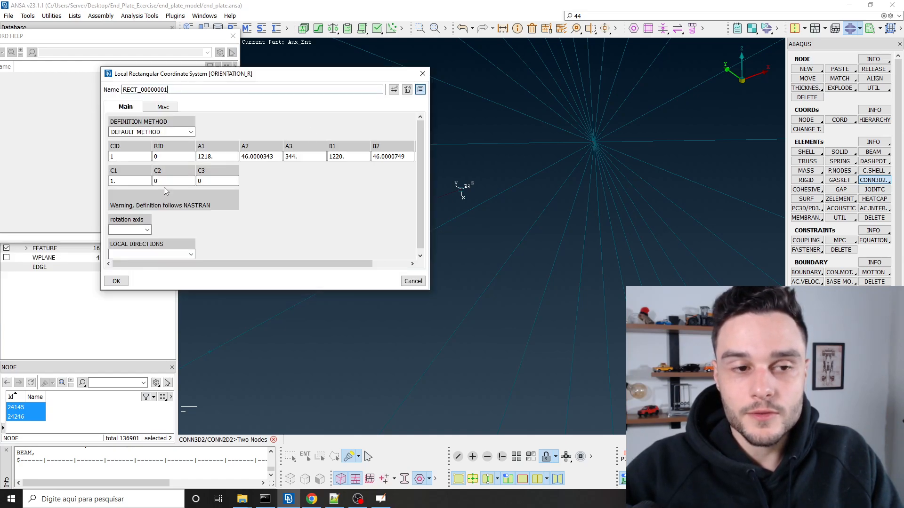
pyautogui.moveTo(429, 190); pyautogui.dragTo(578, 171)
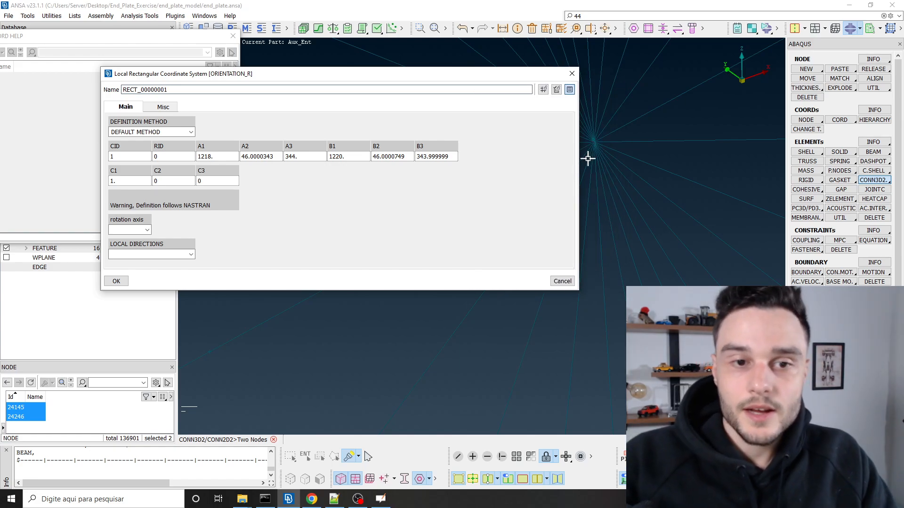
pyautogui.moveTo(450, 76); pyautogui.dragTo(438, 228)
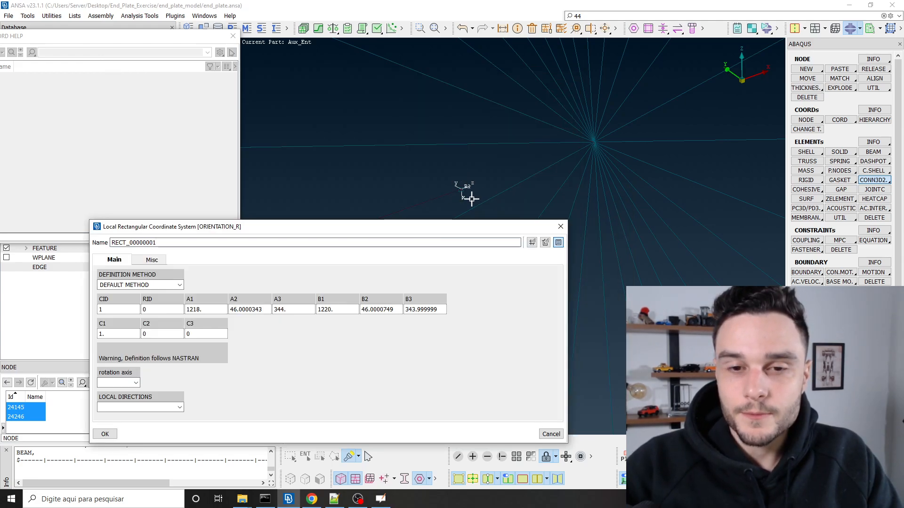
pyautogui.scroll(3, 471, 199)
pyautogui.moveTo(464, 193)
pyautogui.keyDown('ctrl'); pyautogui.mouseDown()
pyautogui.moveTo(448, 196)
pyautogui.moveTo(458, 192)
pyautogui.mouseUp(); pyautogui.keyUp('ctrl')
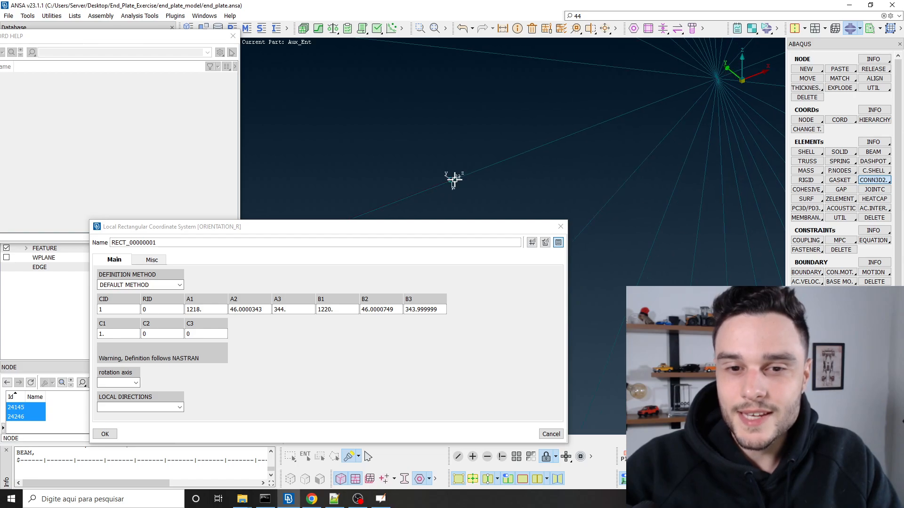
pyautogui.scroll(-3, 455, 181)
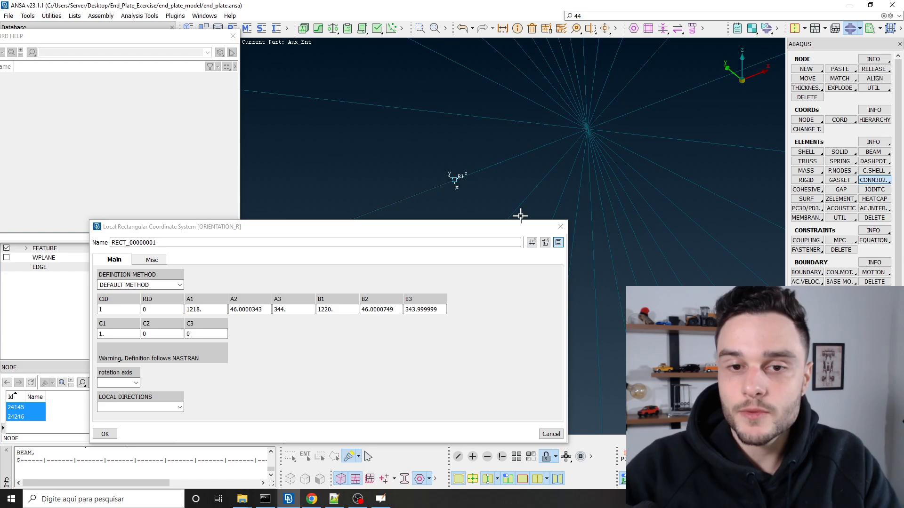
pyautogui.moveTo(456, 229); pyautogui.dragTo(497, 144)
pyautogui.moveTo(200, 157); pyautogui.dragTo(69, 158)
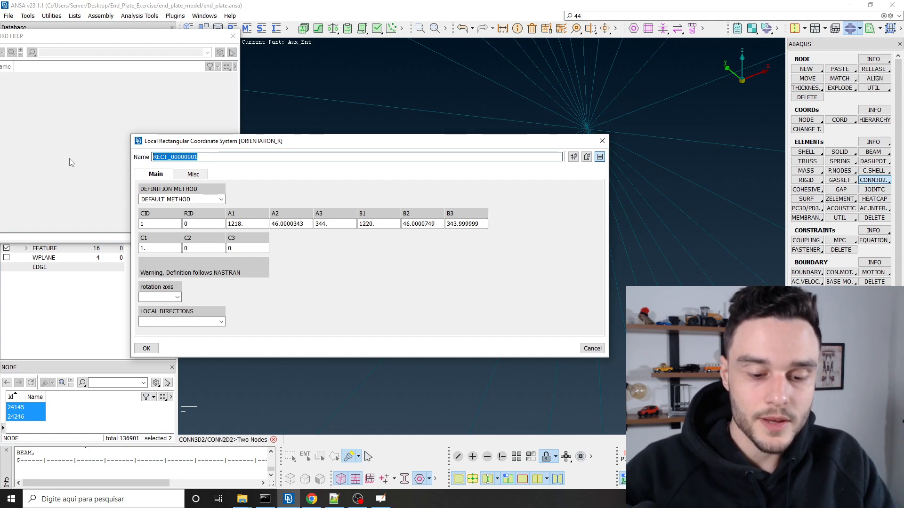
pyautogui.write('bolt_p')
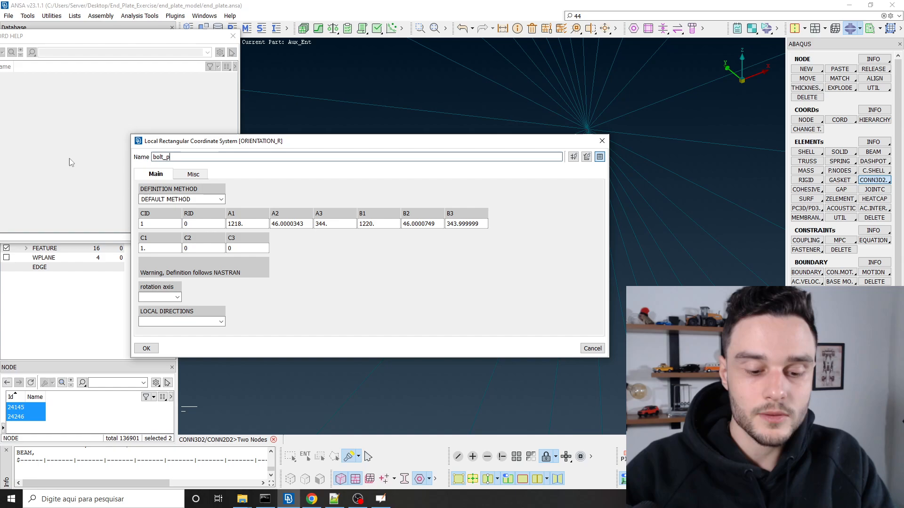
pyautogui.write('retension')
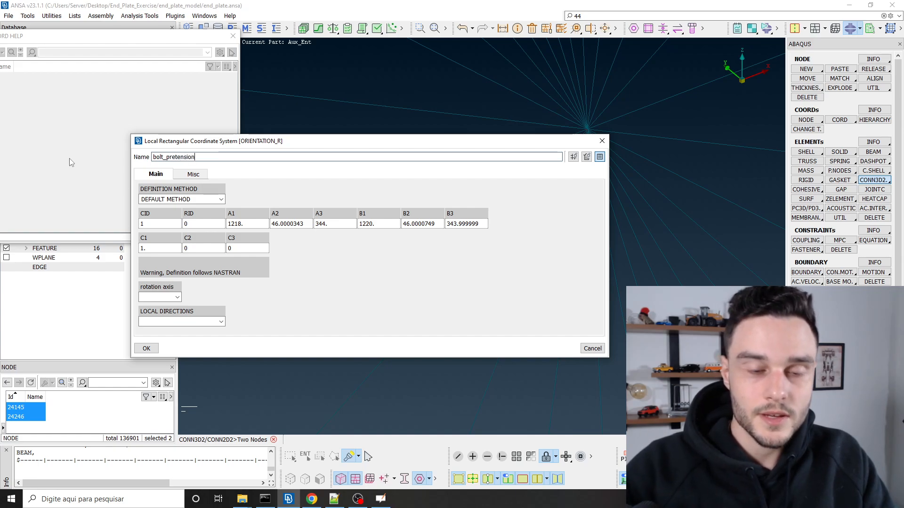
pyautogui.write('_c')
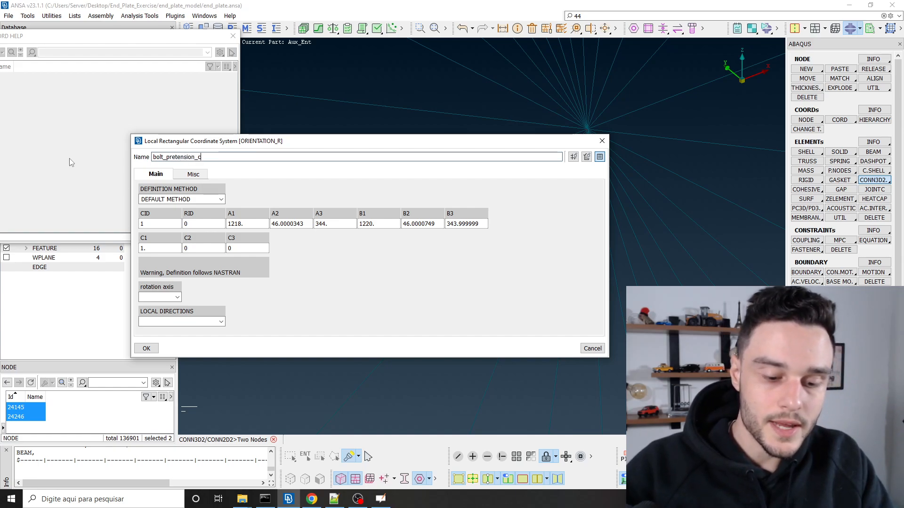
pyautogui.write('s')
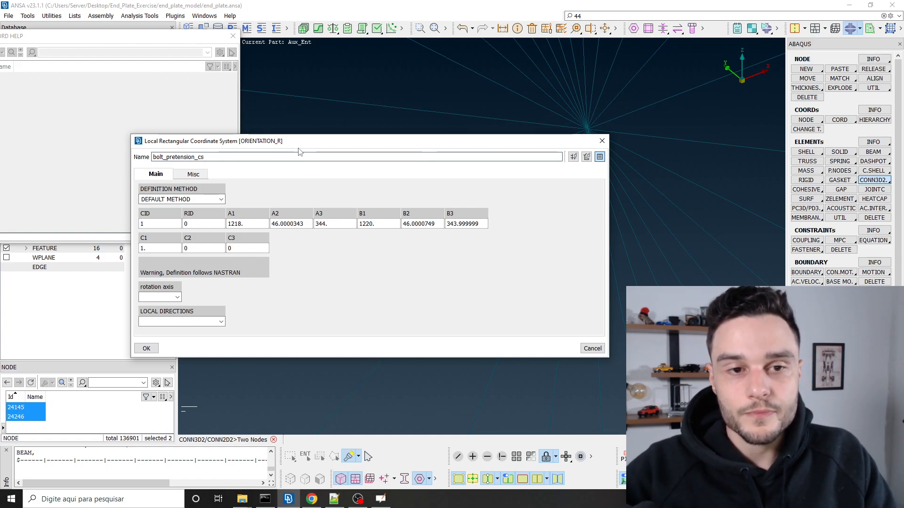
# Step: Compare the A and B point coordinates of bolt_pretension_cs with its axes displayed at the bolt node
pyautogui.moveTo(298, 145); pyautogui.dragTo(286, 236)
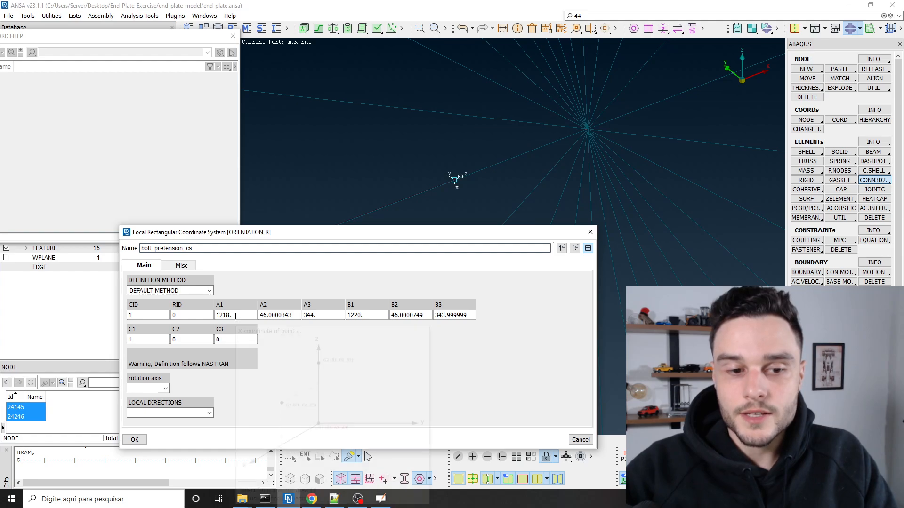
pyautogui.moveTo(235, 316)
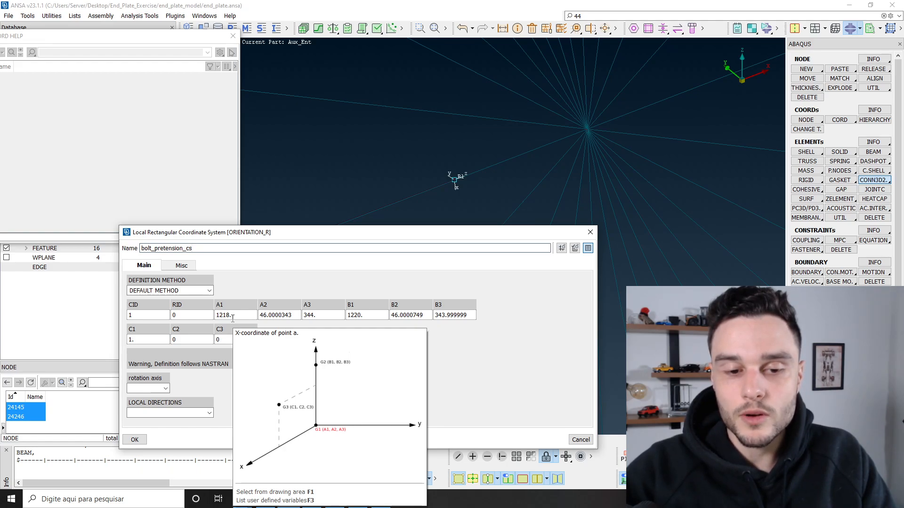
pyautogui.click(368, 317)
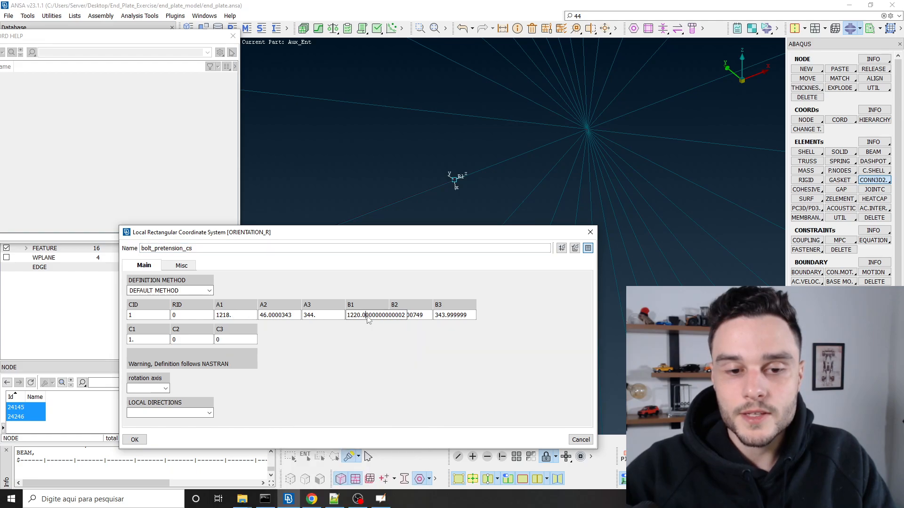
pyautogui.click(417, 315)
pyautogui.click(455, 316)
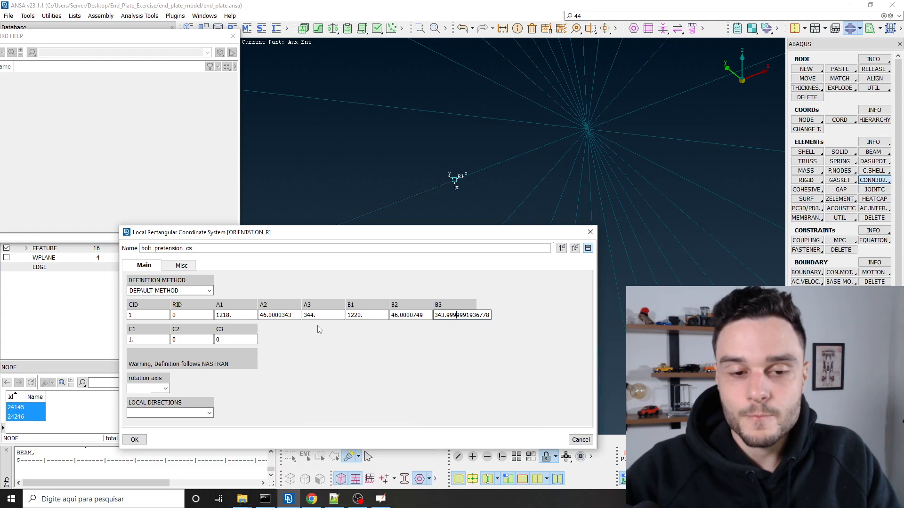
pyautogui.moveTo(346, 235); pyautogui.dragTo(310, 157)
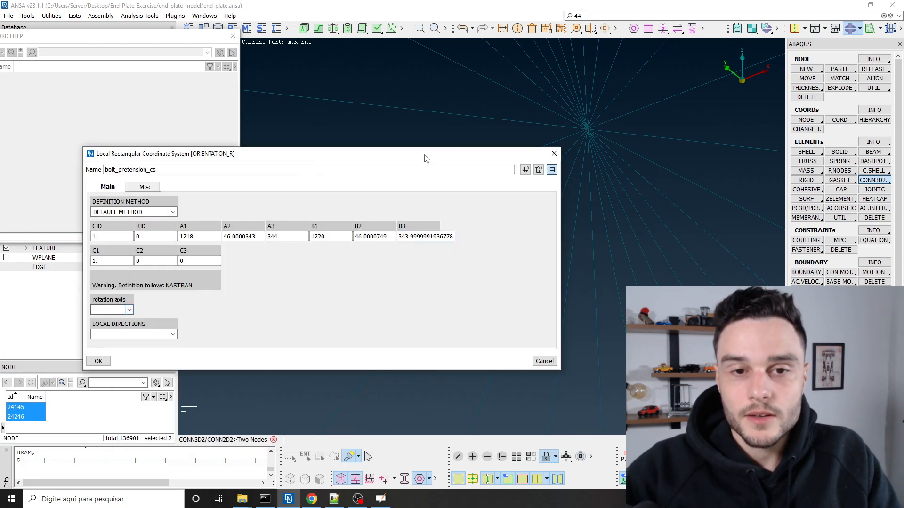
pyautogui.moveTo(425, 154); pyautogui.dragTo(447, 269)
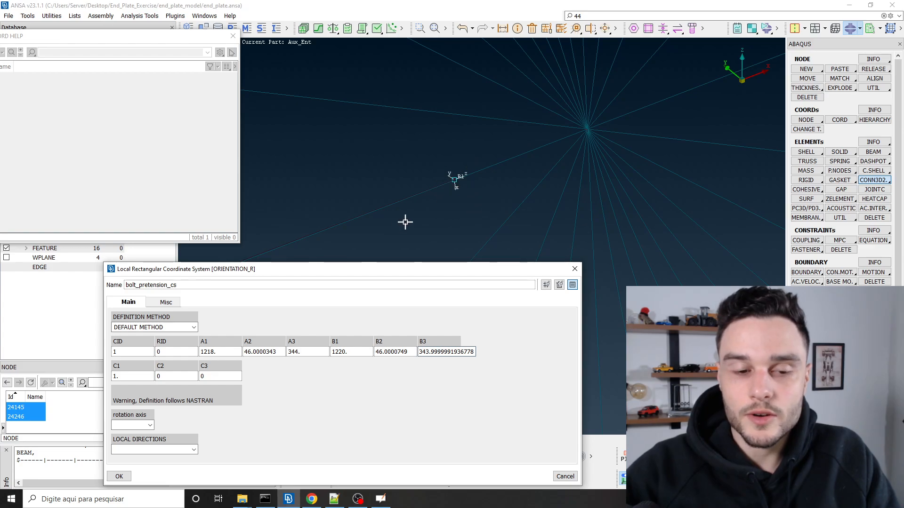
pyautogui.moveTo(328, 275); pyautogui.dragTo(334, 235)
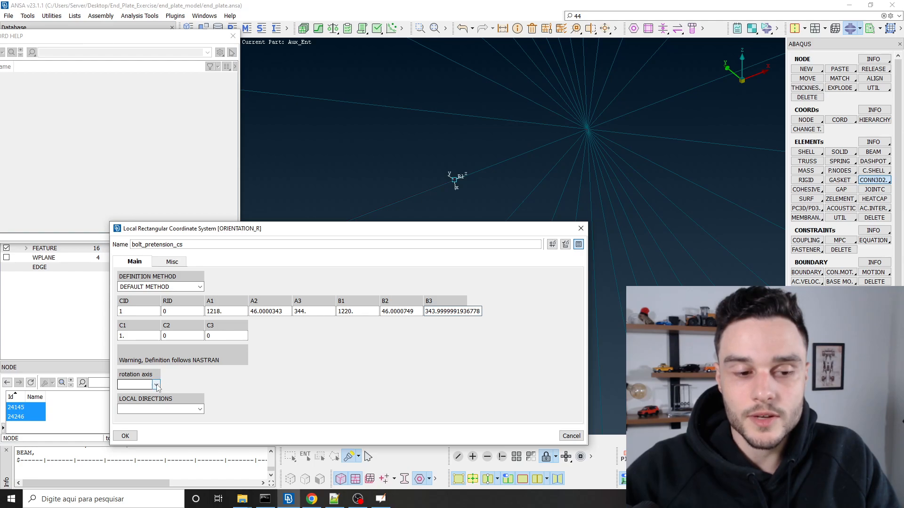
pyautogui.moveTo(398, 228); pyautogui.dragTo(393, 256)
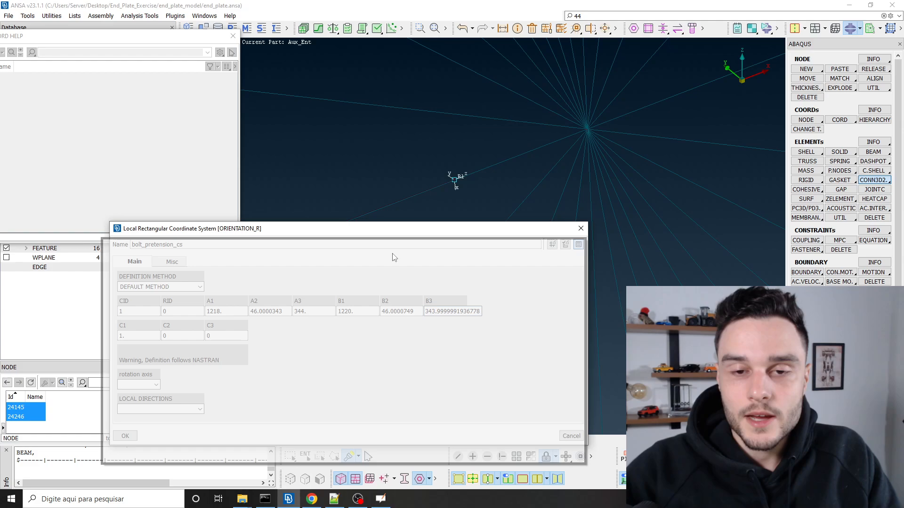
pyautogui.scroll(2, 465, 186)
pyautogui.scroll(-2, 464, 184)
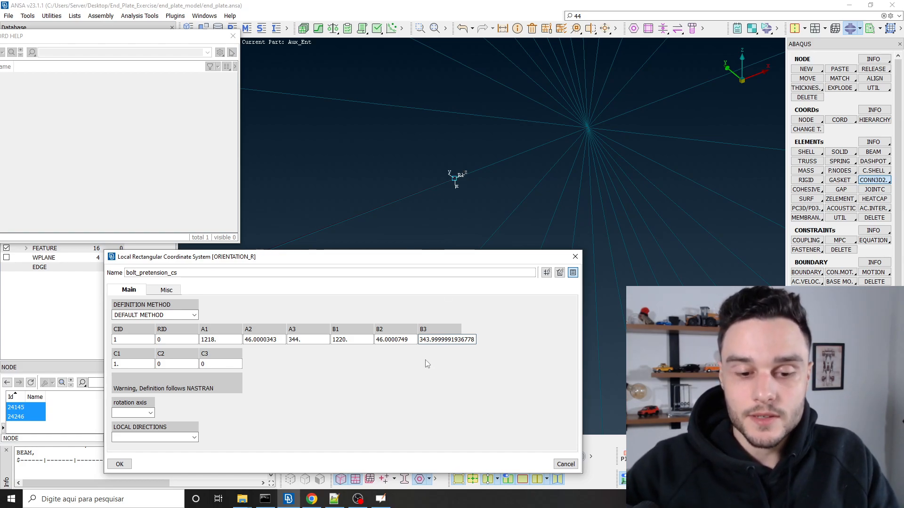
pyautogui.click(366, 502)
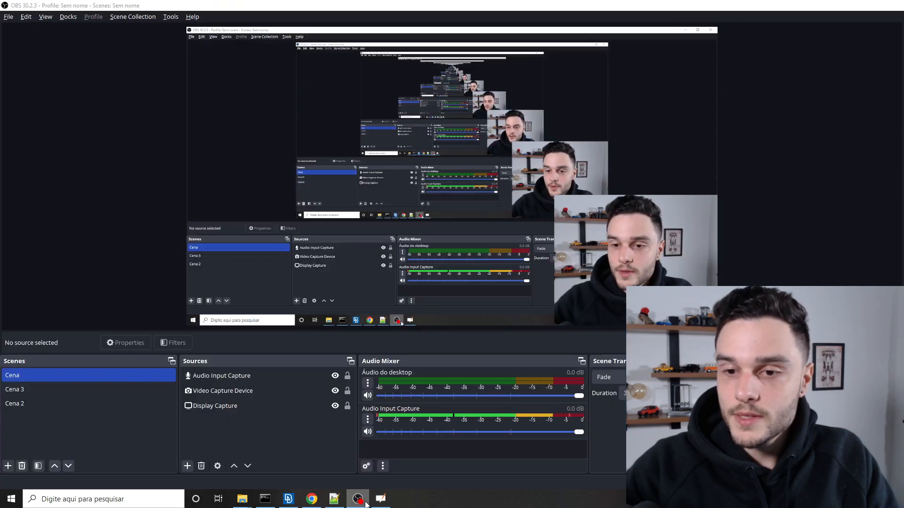
pyautogui.click(365, 502)
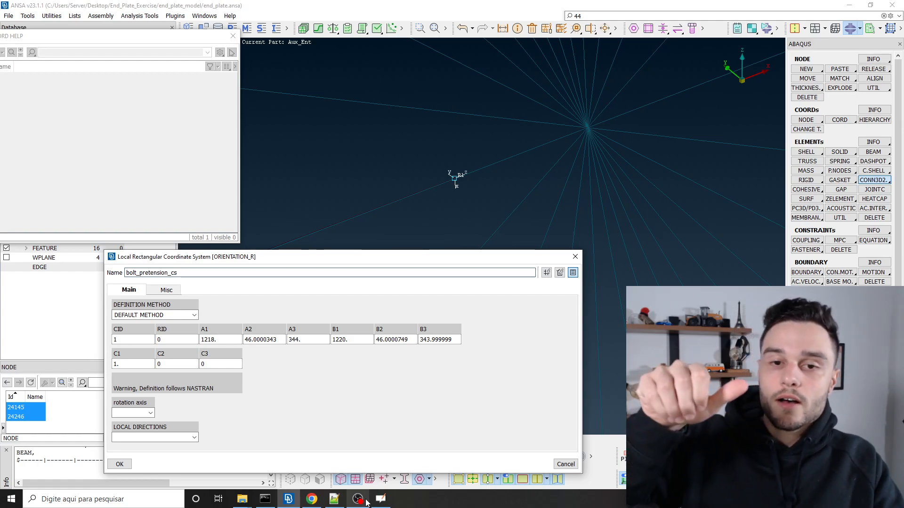
pyautogui.click(365, 502)
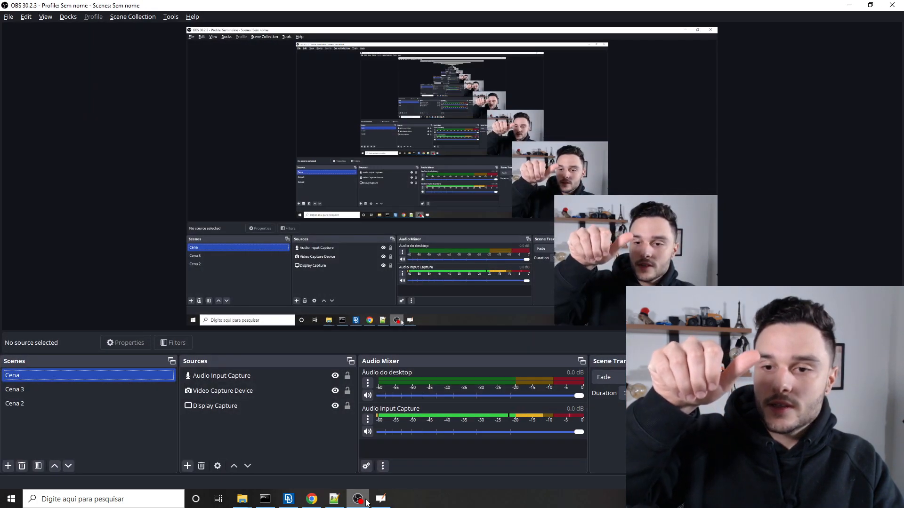
pyautogui.click(366, 502)
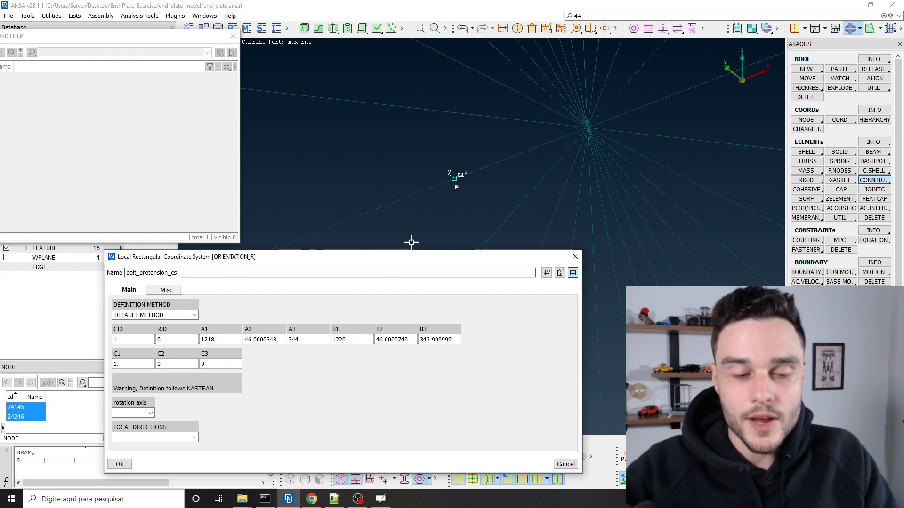
# Step: Rotate bolt_pretension_cs by -90 degrees about axis 2 and save the coordinate system
pyautogui.click(150, 413)
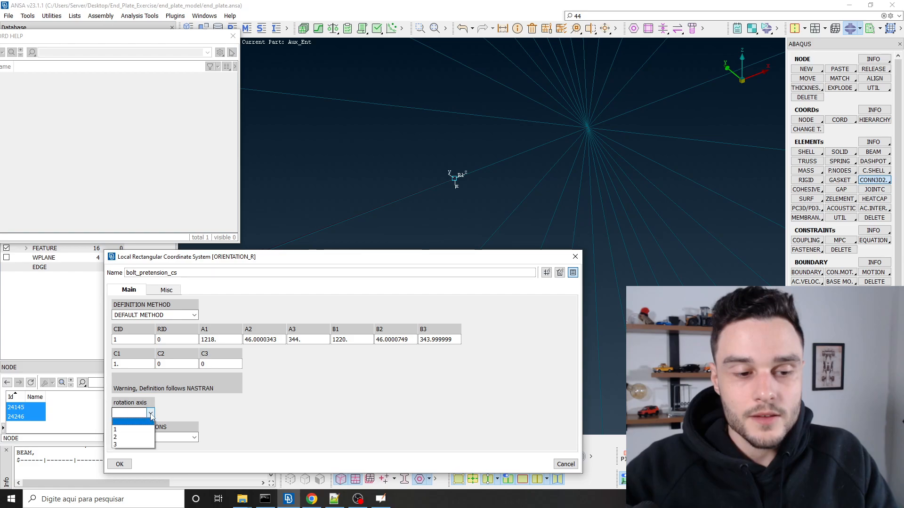
pyautogui.click(128, 437)
pyautogui.click(183, 413)
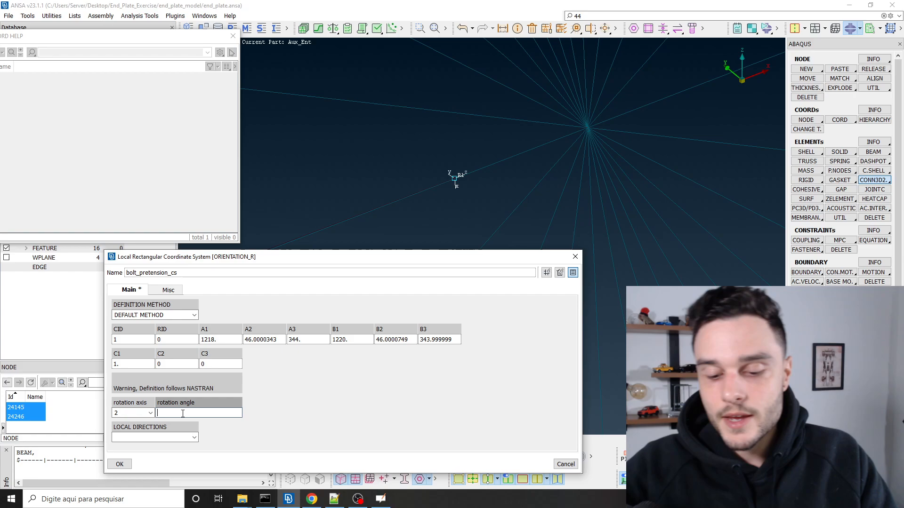
pyautogui.write('-90')
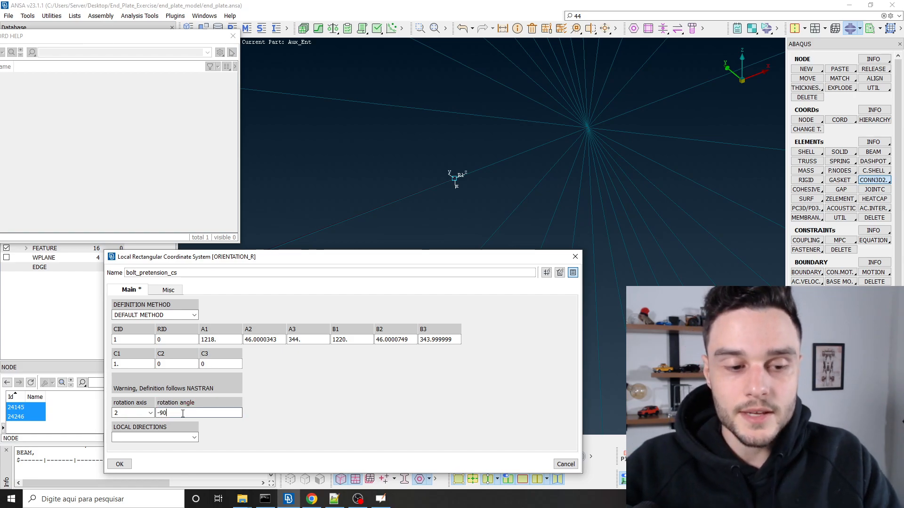
pyautogui.click(121, 465)
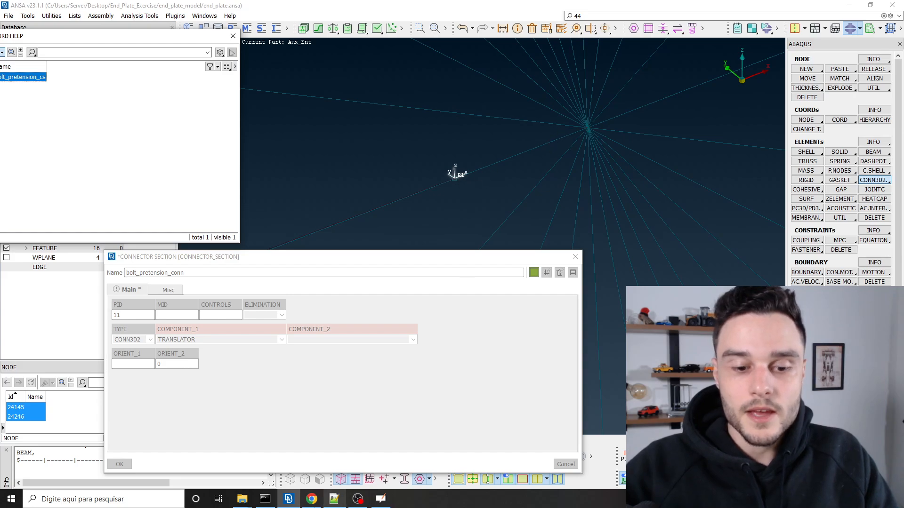
# Step: Assign bolt_pretension_cs as ORIENT_1 of the bolt_pretension_conn connector section and review the referenced coordinate system's definition
pyautogui.click(311, 499)
pyautogui.hotkey('alt', 'Tab')
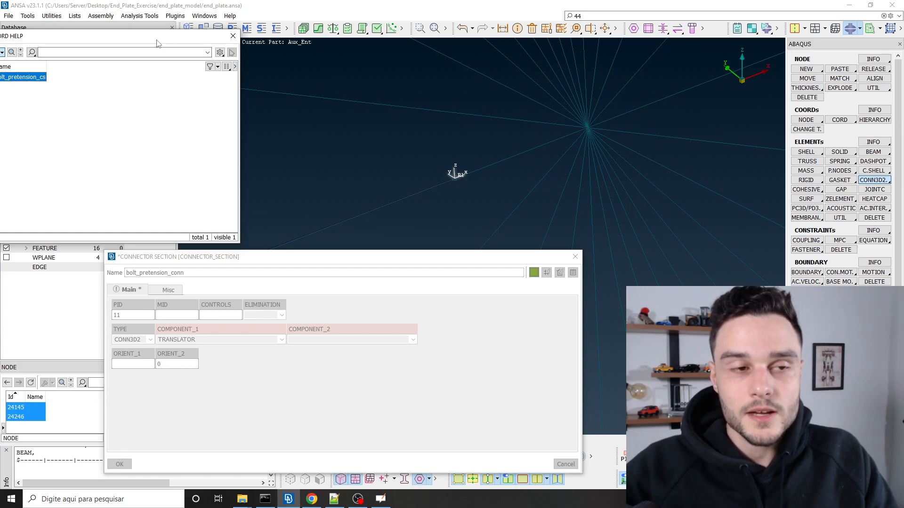
pyautogui.moveTo(157, 38); pyautogui.dragTo(417, 134)
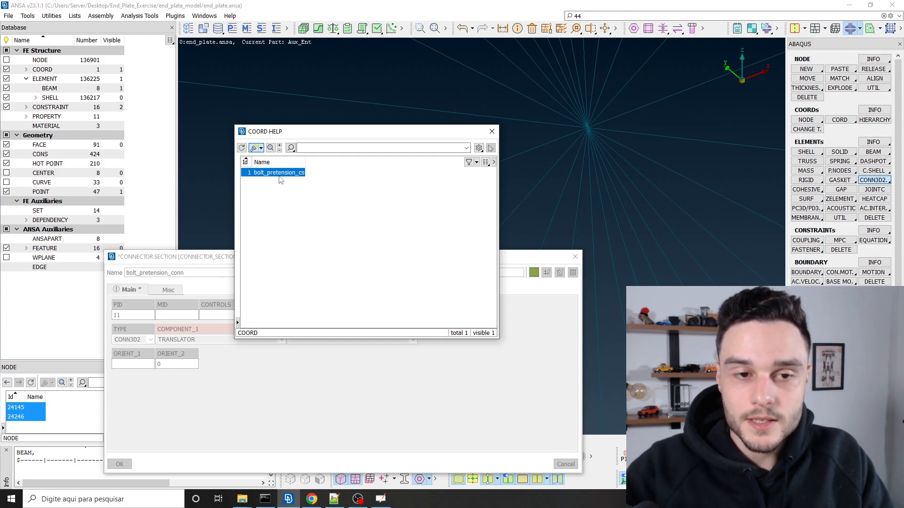
pyautogui.doubleClick(280, 172)
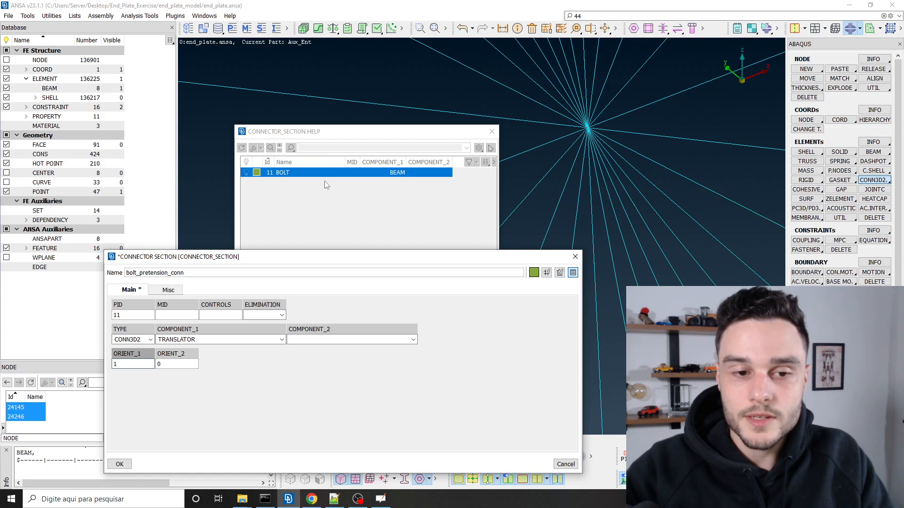
pyautogui.moveTo(285, 263); pyautogui.dragTo(238, 99)
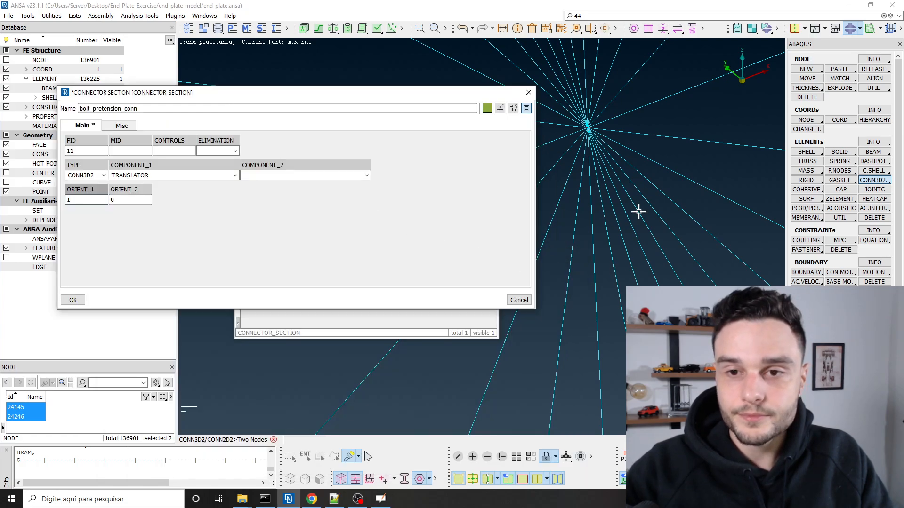
pyautogui.scroll(-2, 637, 209)
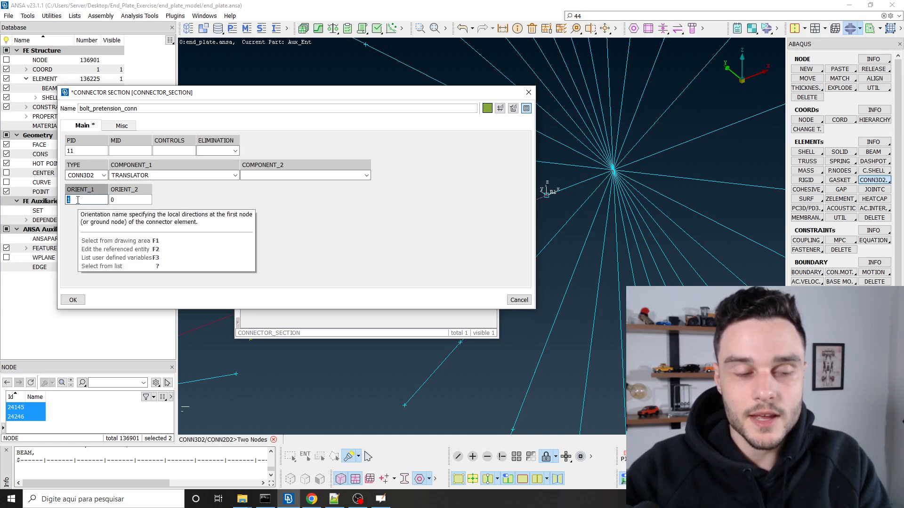
pyautogui.press('F2')
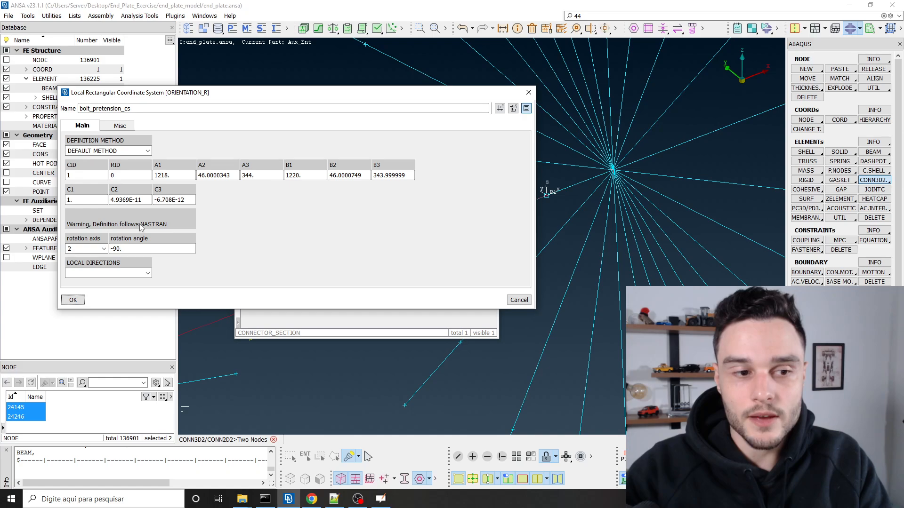
pyautogui.click(73, 300)
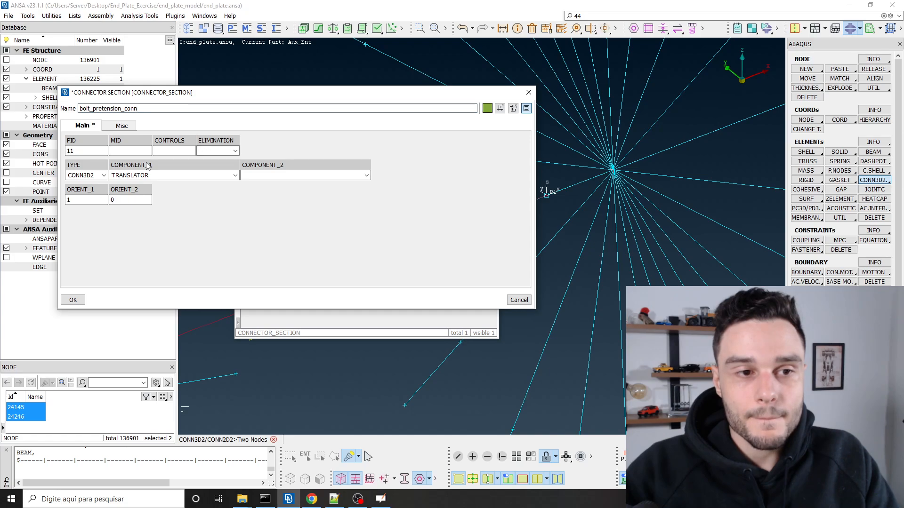
pyautogui.moveTo(209, 98); pyautogui.dragTo(274, 161)
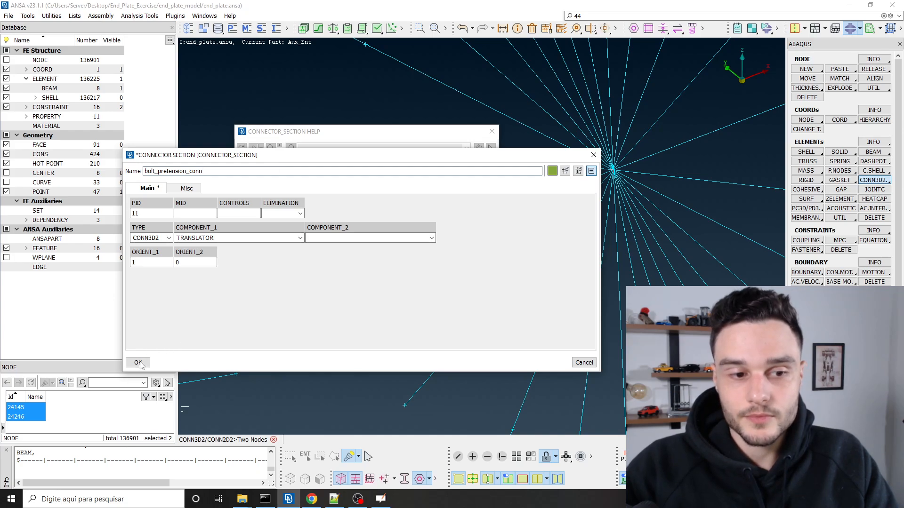
pyautogui.doubleClick(188, 263)
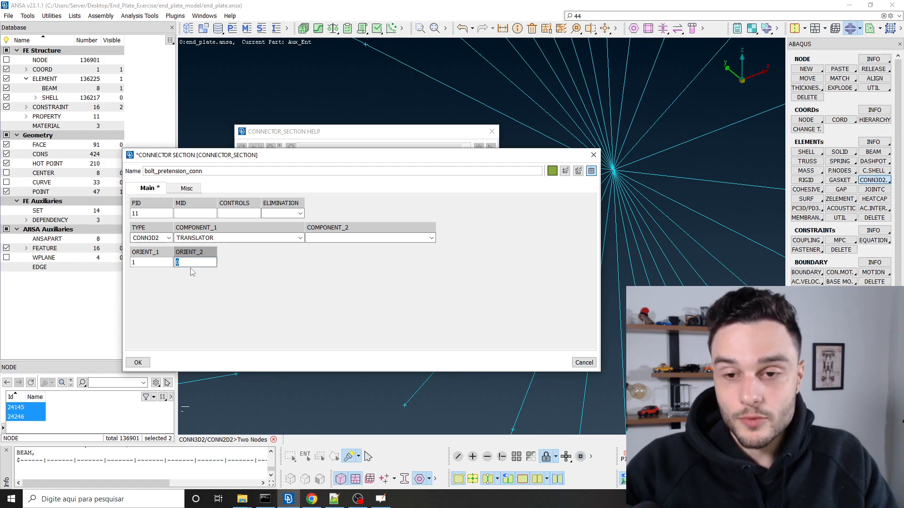
pyautogui.click(152, 263)
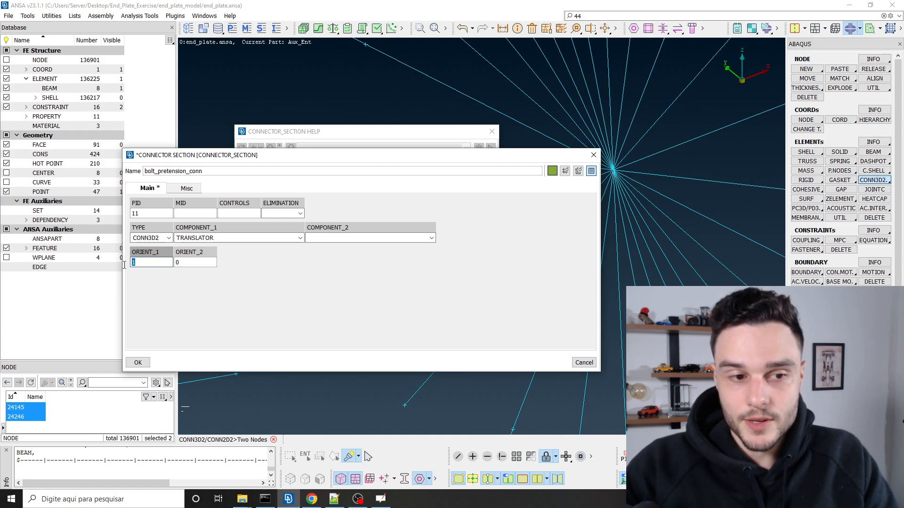
pyautogui.click(183, 264)
pyautogui.write('1')
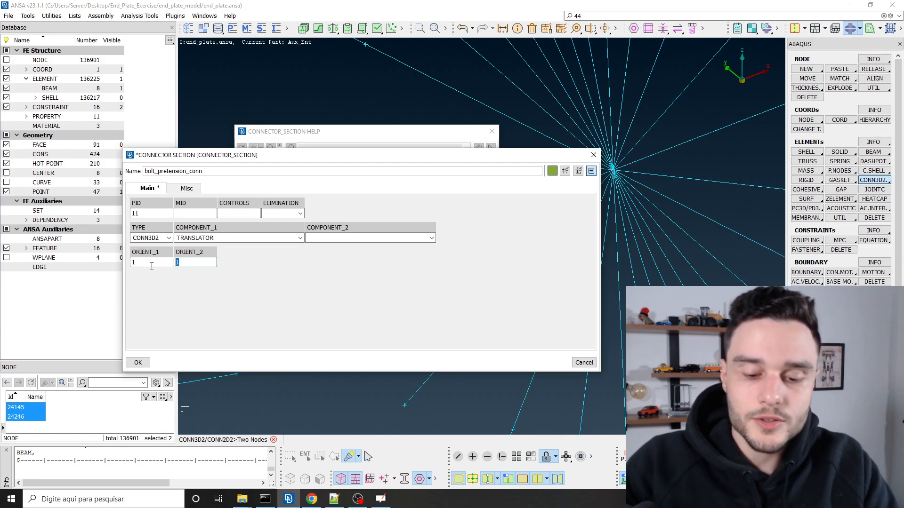
pyautogui.write('0')
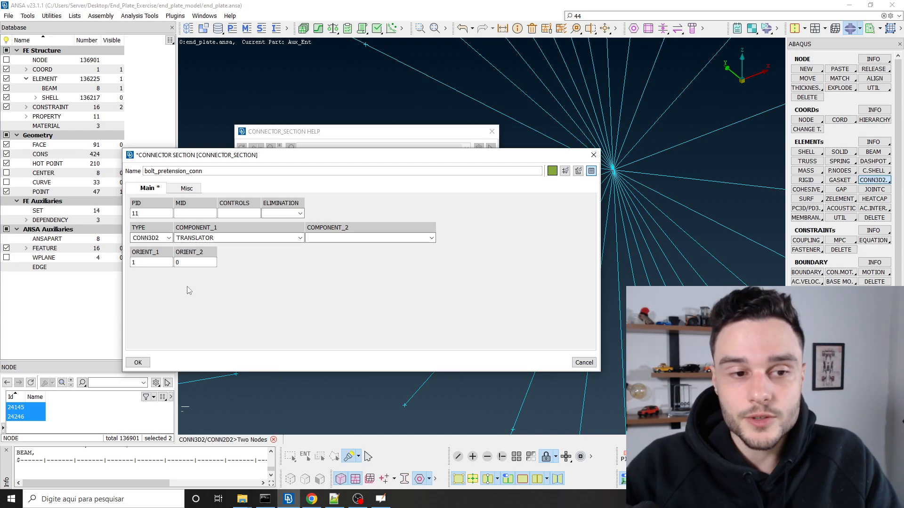
# Step: Save the bolt_pretension_conn section and apply it to the new CONN3D2 element between nodes 24246 and 24145
pyautogui.click(138, 362)
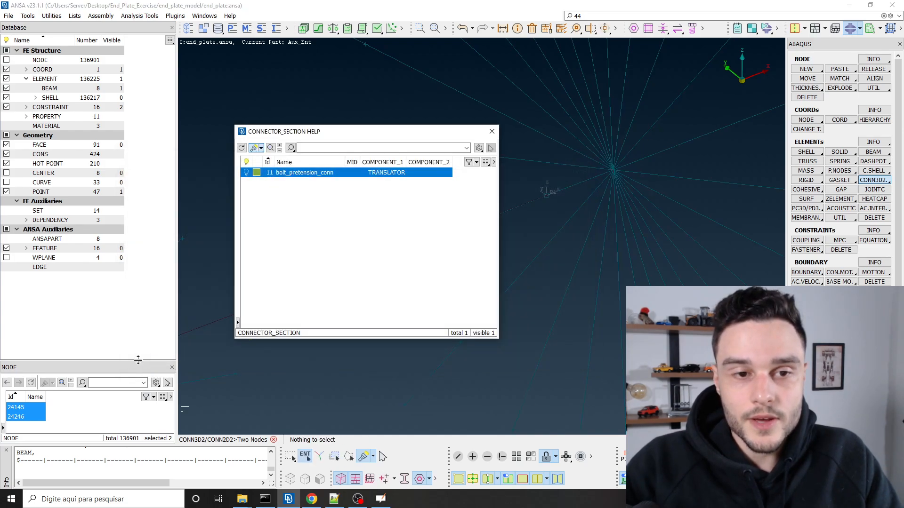
pyautogui.doubleClick(302, 174)
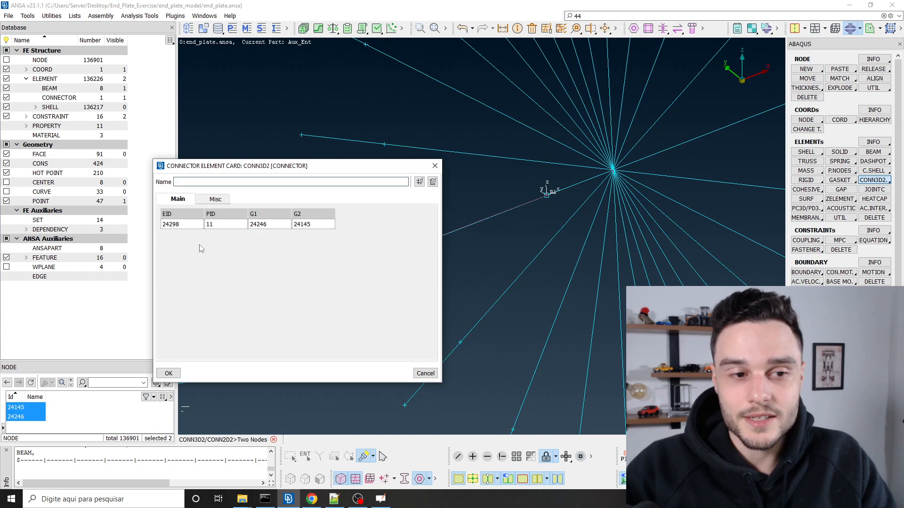
pyautogui.moveTo(343, 170); pyautogui.dragTo(355, 88)
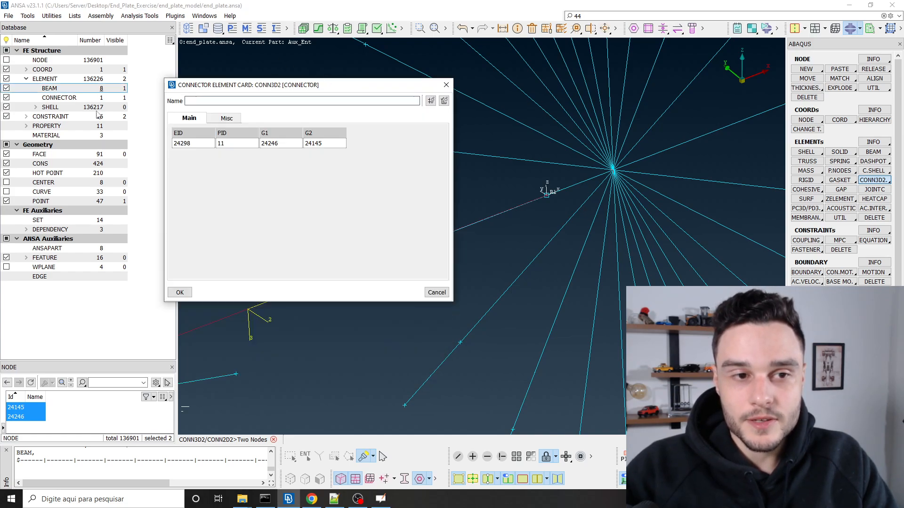
pyautogui.moveTo(280, 89); pyautogui.dragTo(277, 161)
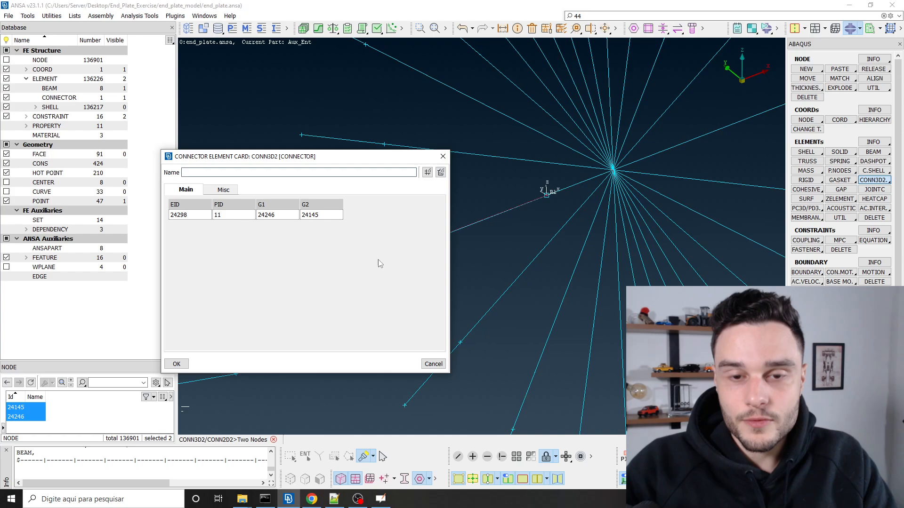
# Step: Check the connector element's G1 and G2 nodes, its connector section, and the coordinate system that the section uses as ORIENT_1
pyautogui.doubleClick(292, 216)
pyautogui.doubleClick(319, 215)
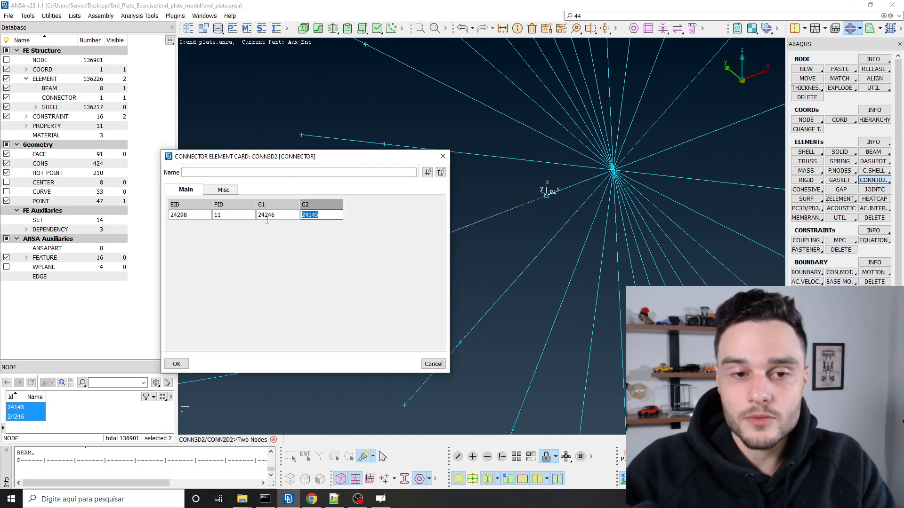
pyautogui.doubleClick(274, 216)
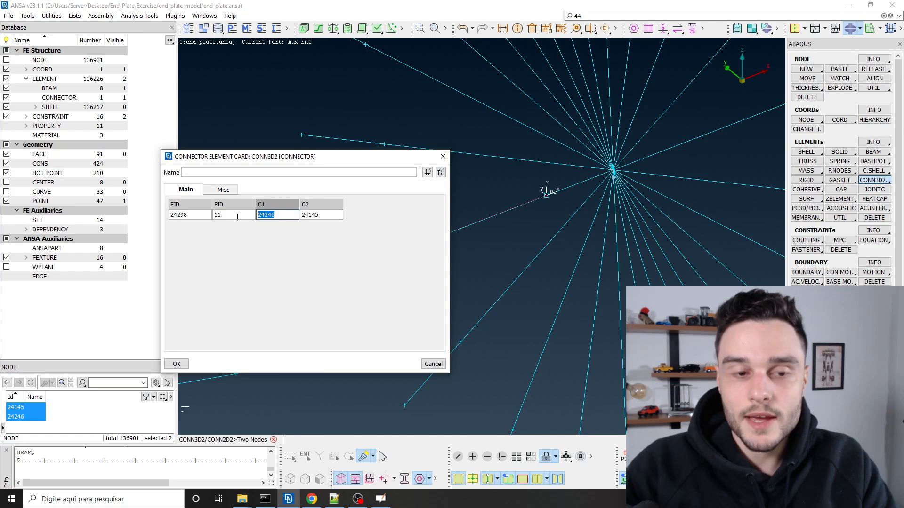
pyautogui.doubleClick(317, 216)
pyautogui.click(278, 216)
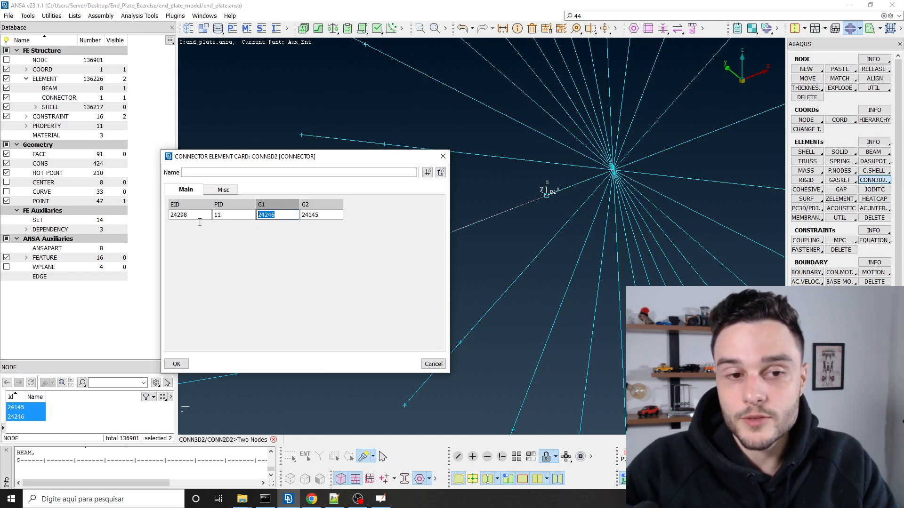
pyautogui.click(319, 216)
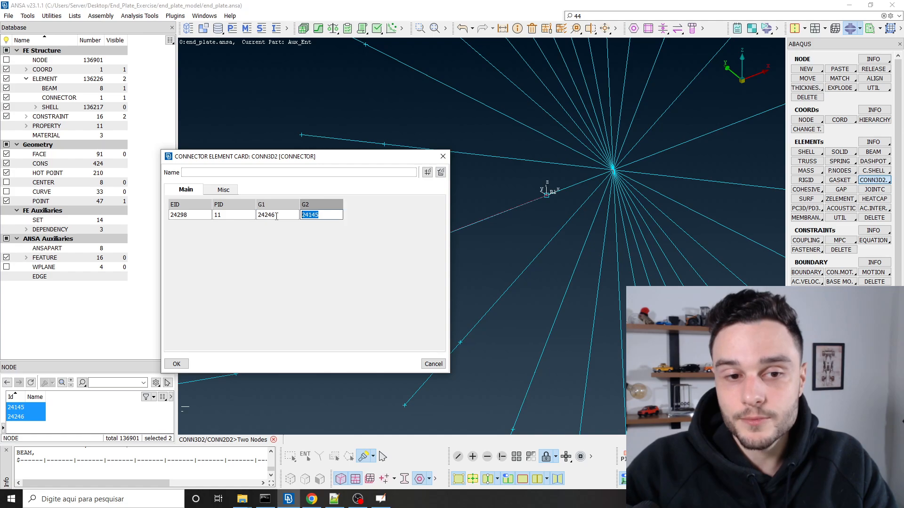
pyautogui.click(221, 215)
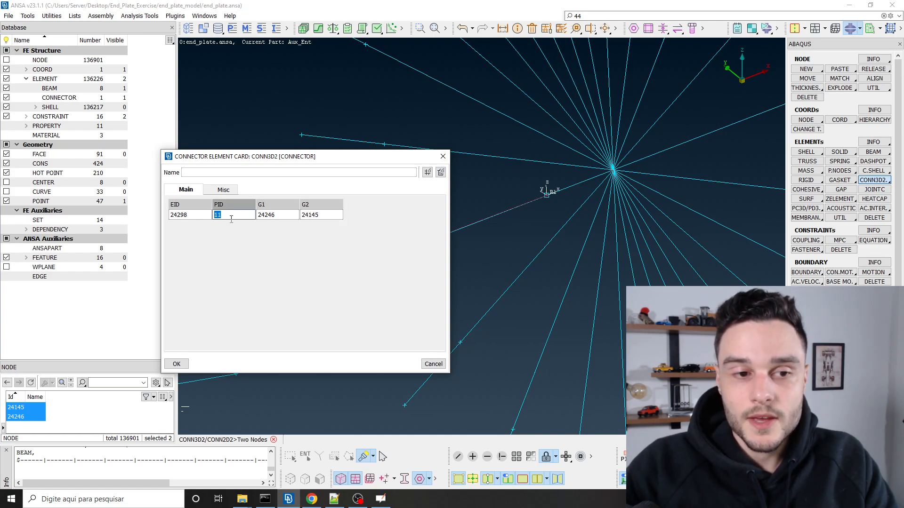
pyautogui.press('F2')
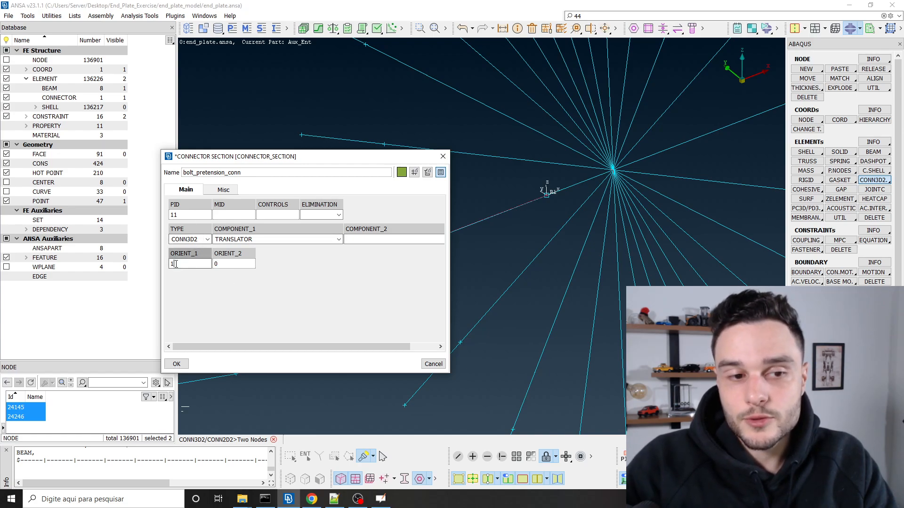
pyautogui.press('F2')
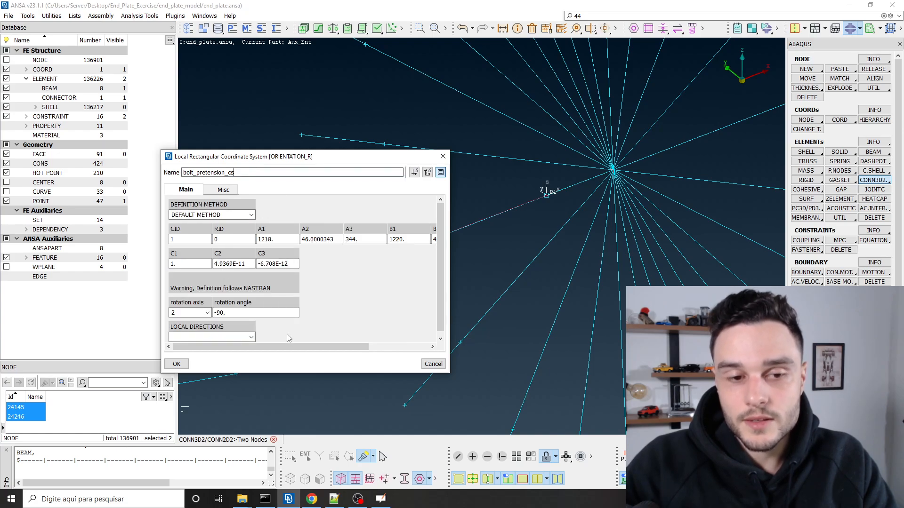
pyautogui.click(177, 363)
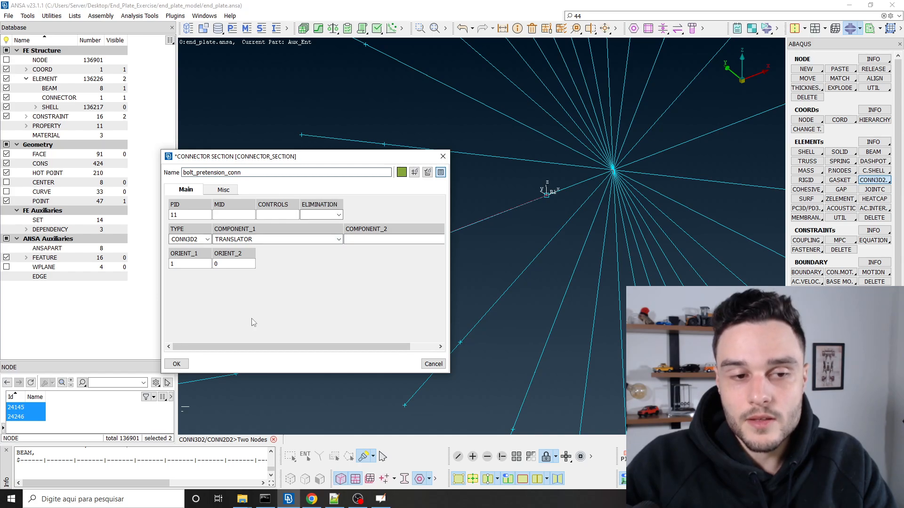
pyautogui.click(176, 364)
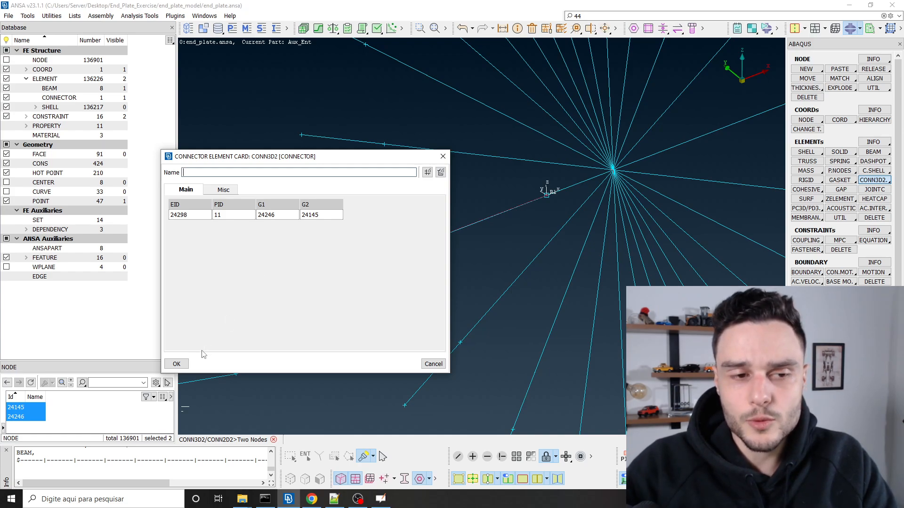
# Step: Create the CONN3D2 connector element from the reviewed card, check the part assignment options, and finish the command
pyautogui.click(177, 364)
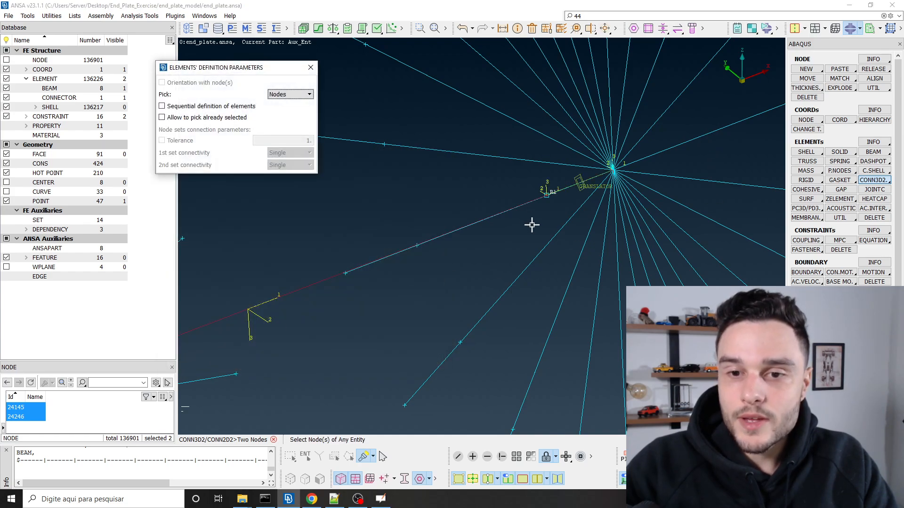
pyautogui.moveTo(617, 173)
pyautogui.keyDown('ctrl'); pyautogui.mouseDown()
pyautogui.moveTo(610, 148)
pyautogui.moveTo(629, 177)
pyautogui.moveTo(617, 177)
pyautogui.mouseUp(); pyautogui.keyUp('ctrl')
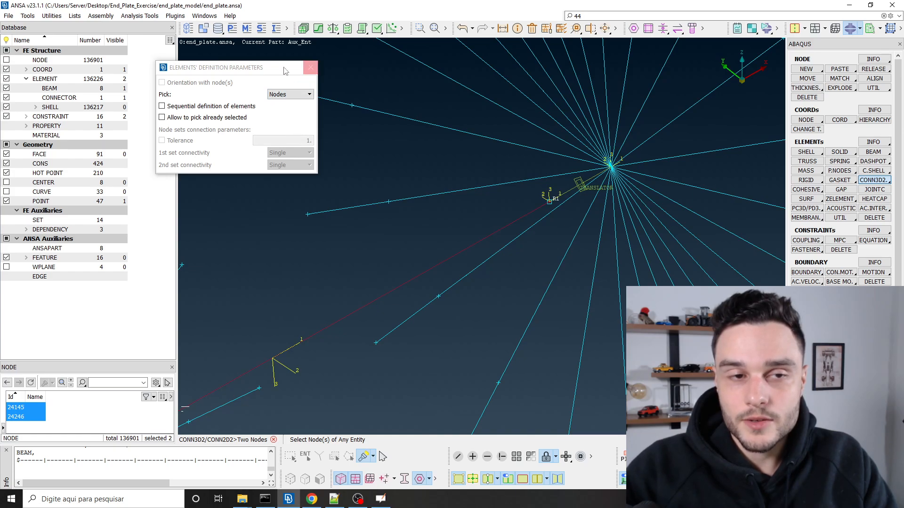
pyautogui.moveTo(271, 71); pyautogui.dragTo(328, 100)
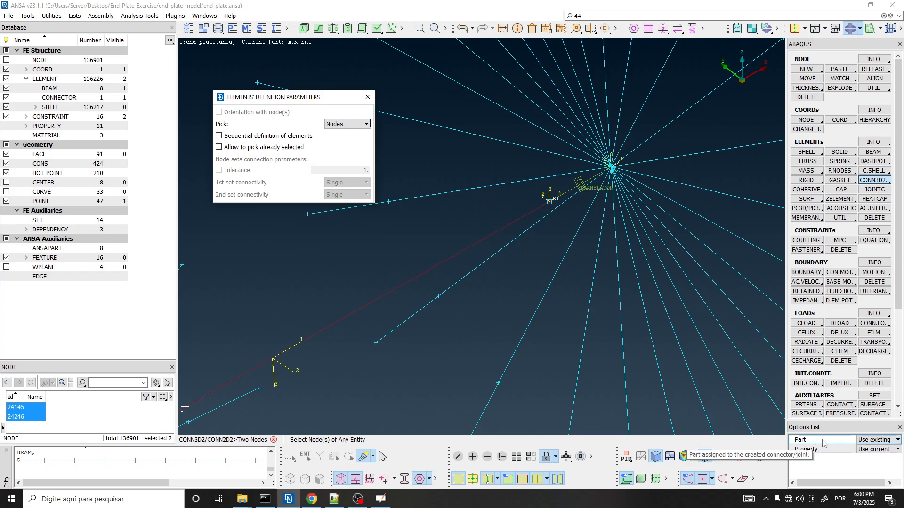
pyautogui.click(874, 440)
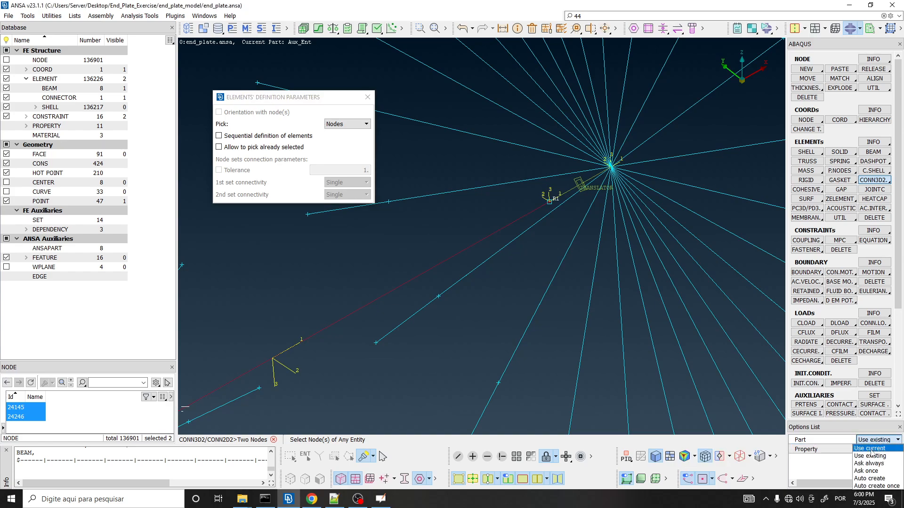
pyautogui.click(833, 468)
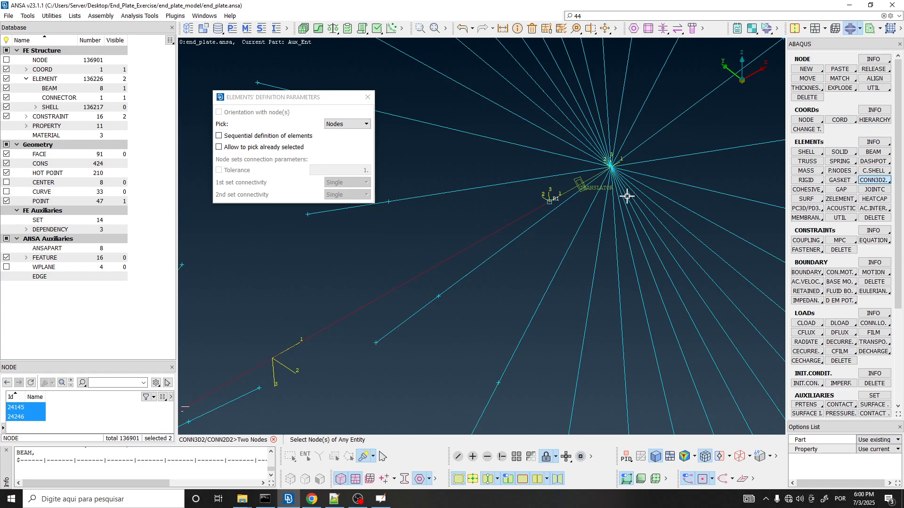
pyautogui.click(368, 100)
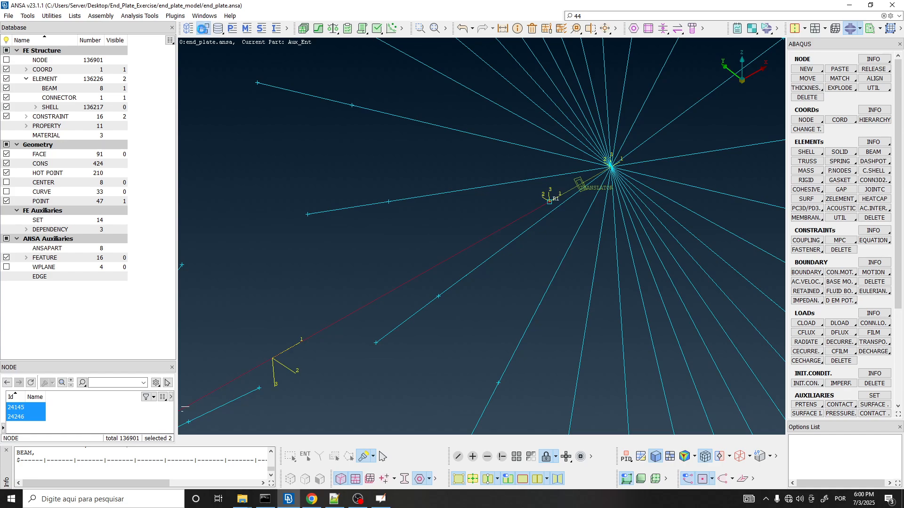
# Step: Assign the new TRANSLATOR connector element to the connection_entities part
pyautogui.click(203, 29)
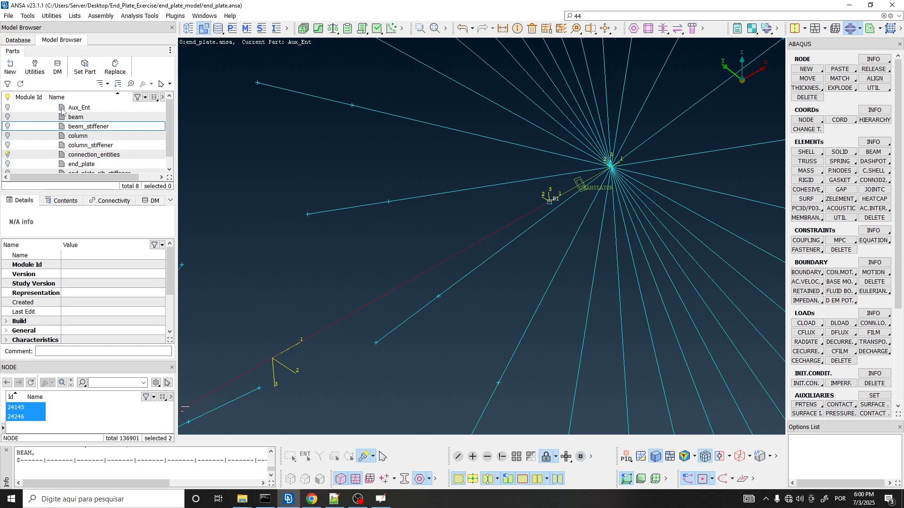
pyautogui.moveTo(54, 41); pyautogui.dragTo(254, 61)
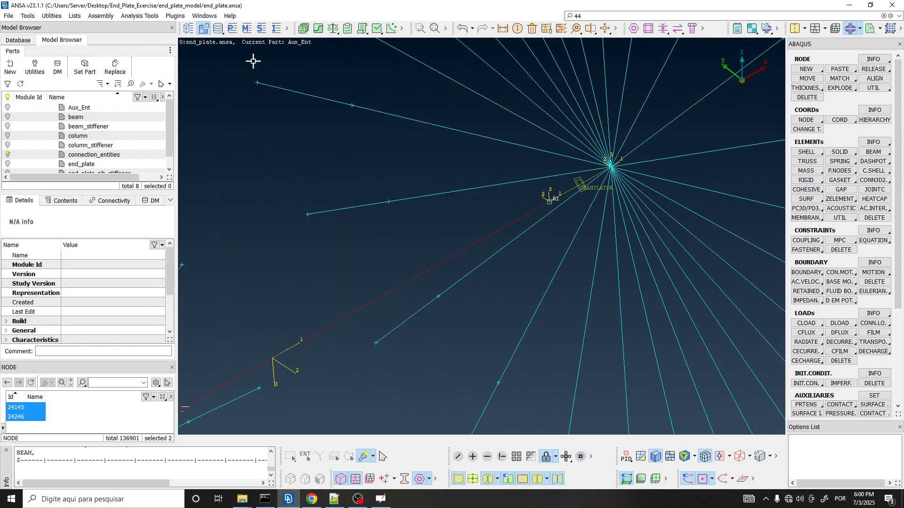
pyautogui.moveTo(166, 55); pyautogui.dragTo(89, 51)
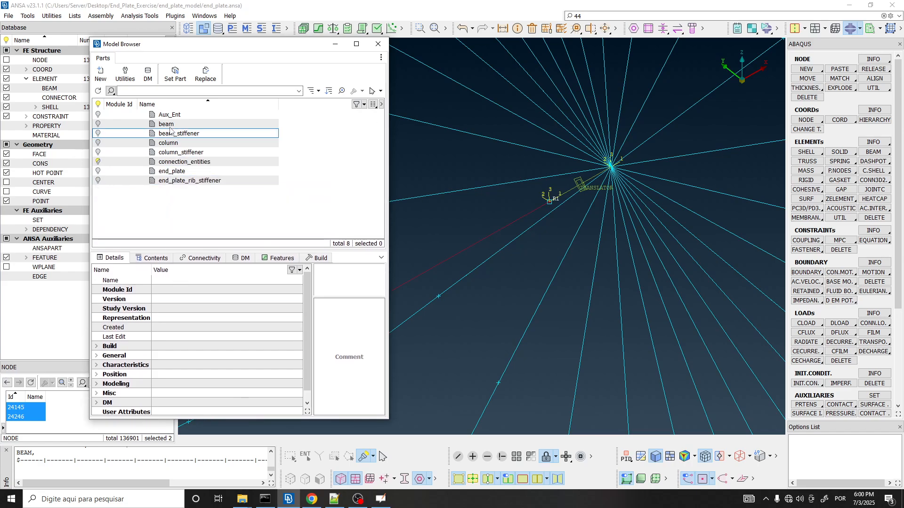
pyautogui.click(187, 162)
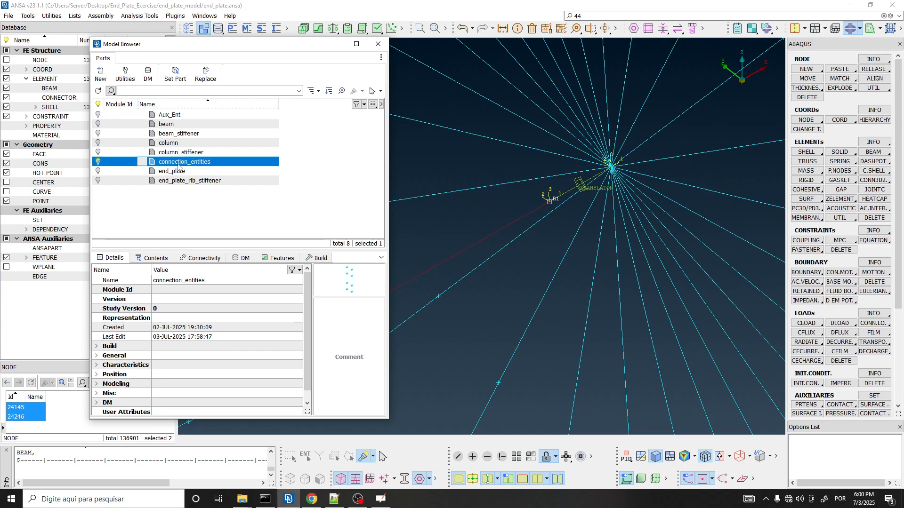
pyautogui.click(298, 167)
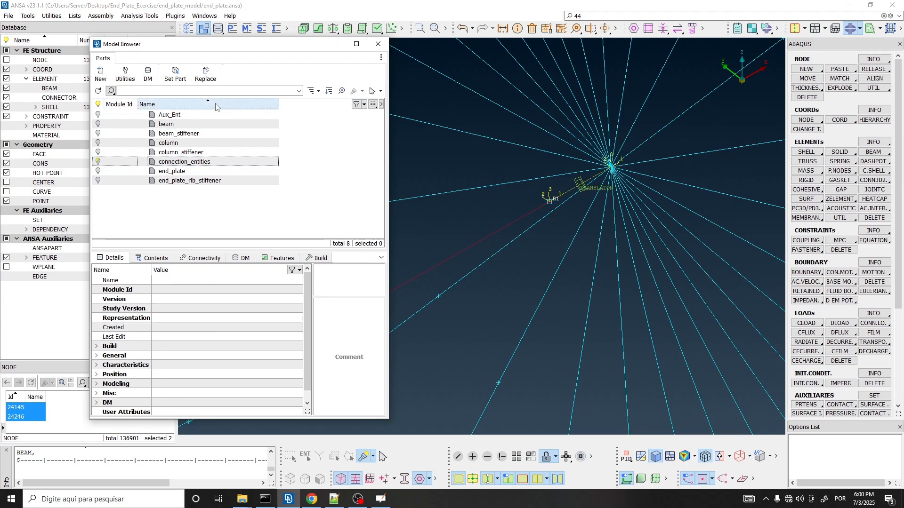
pyautogui.click(175, 76)
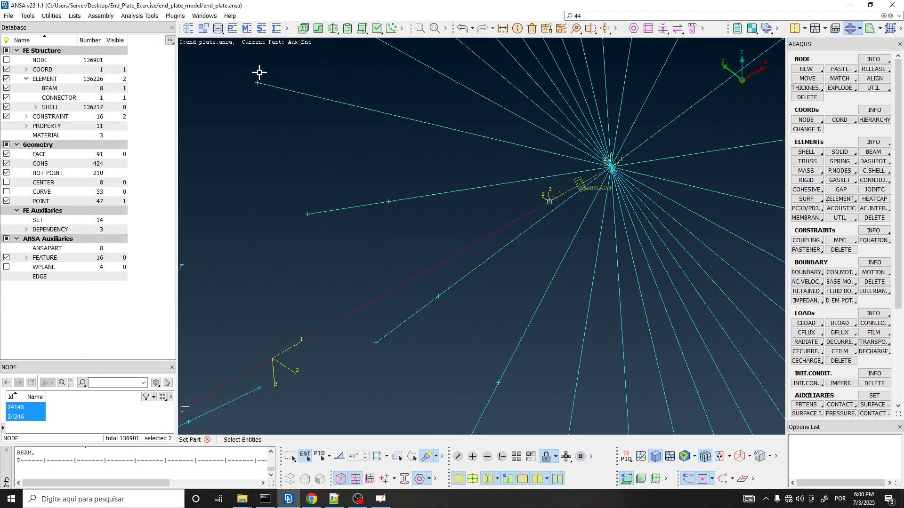
pyautogui.click(576, 186)
pyautogui.middleClick(417, 162)
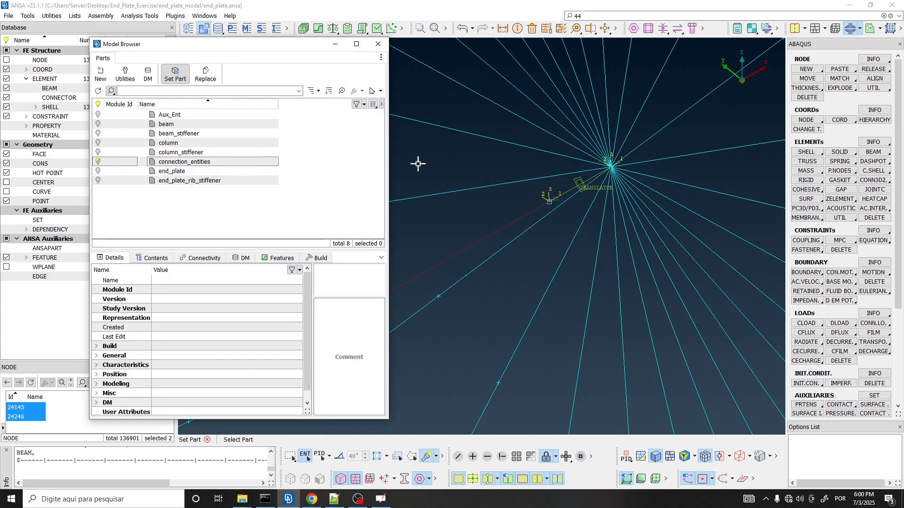
pyautogui.click(181, 162)
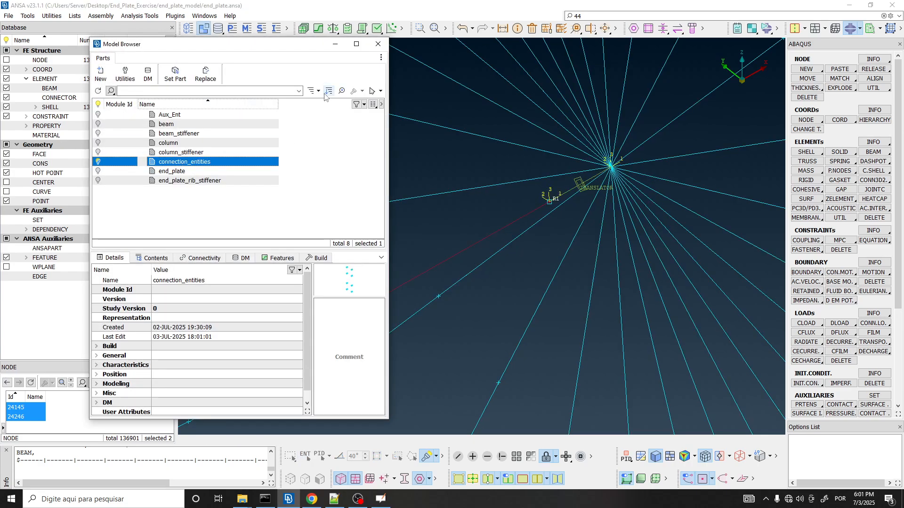
pyautogui.click(378, 43)
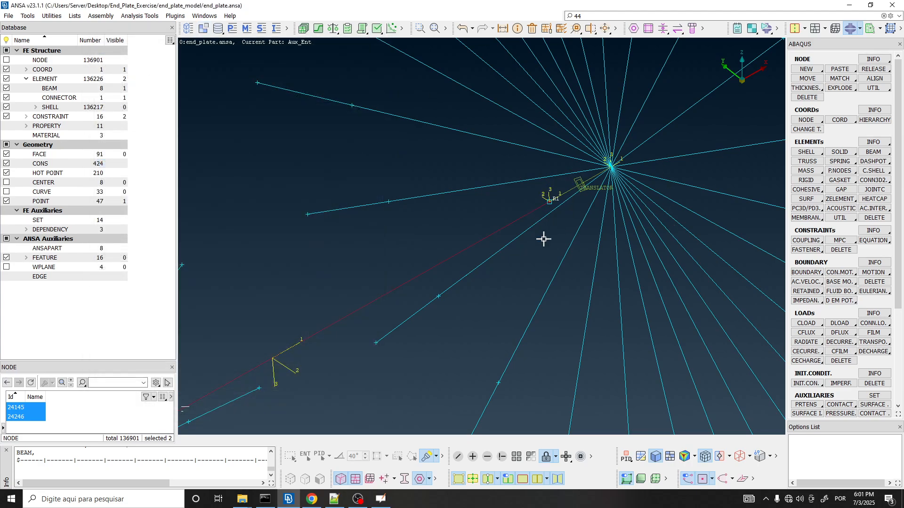
pyautogui.scroll(-5, 436, 261)
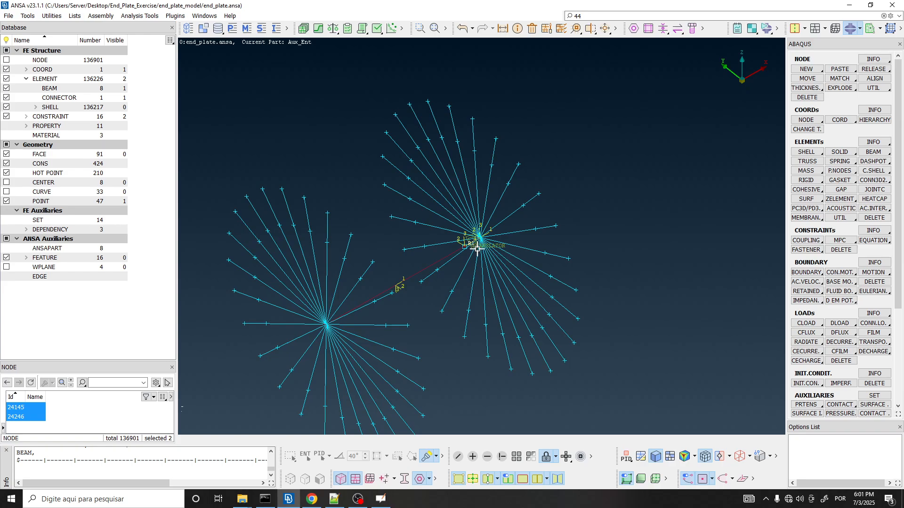
pyautogui.scroll(3, 481, 238)
pyautogui.moveTo(465, 264)
pyautogui.keyDown('ctrl'); pyautogui.mouseDown()
pyautogui.moveTo(440, 266)
pyautogui.moveTo(454, 288)
pyautogui.moveTo(459, 269)
pyautogui.mouseUp(); pyautogui.keyUp('ctrl')
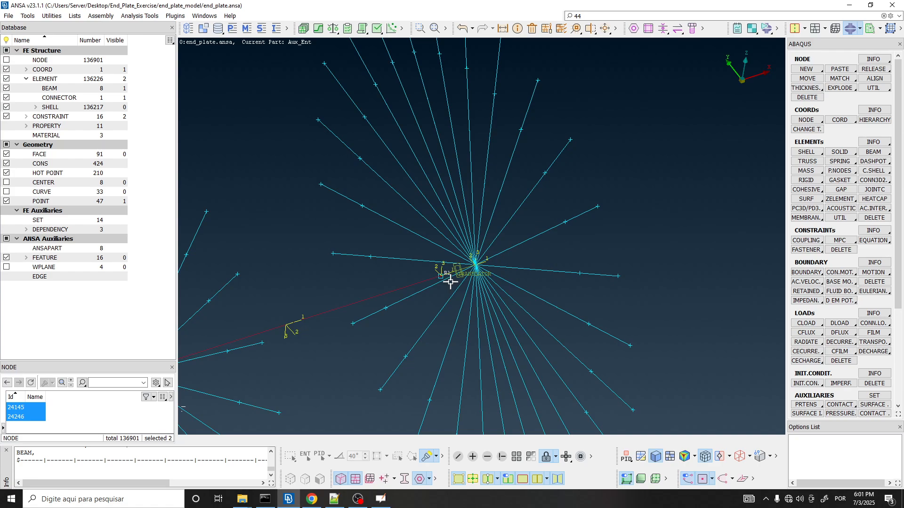
pyautogui.scroll(-3, 466, 292)
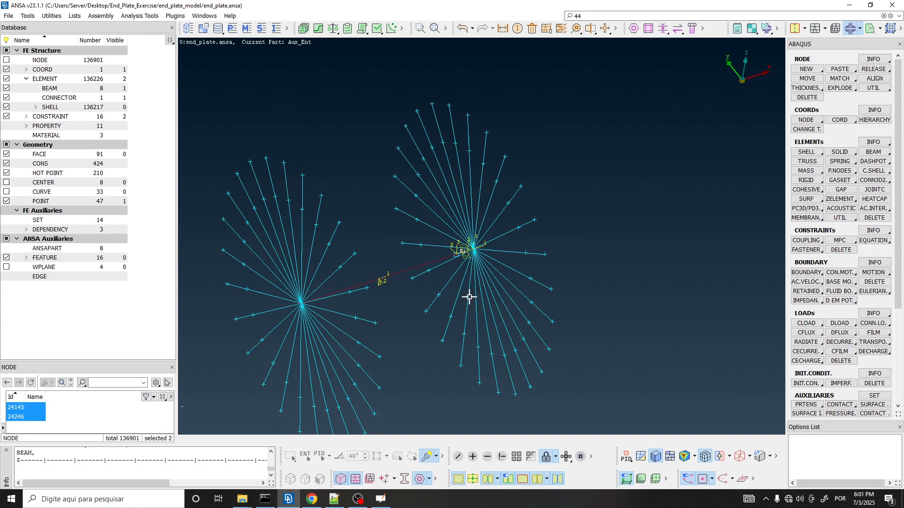
pyautogui.click(358, 499)
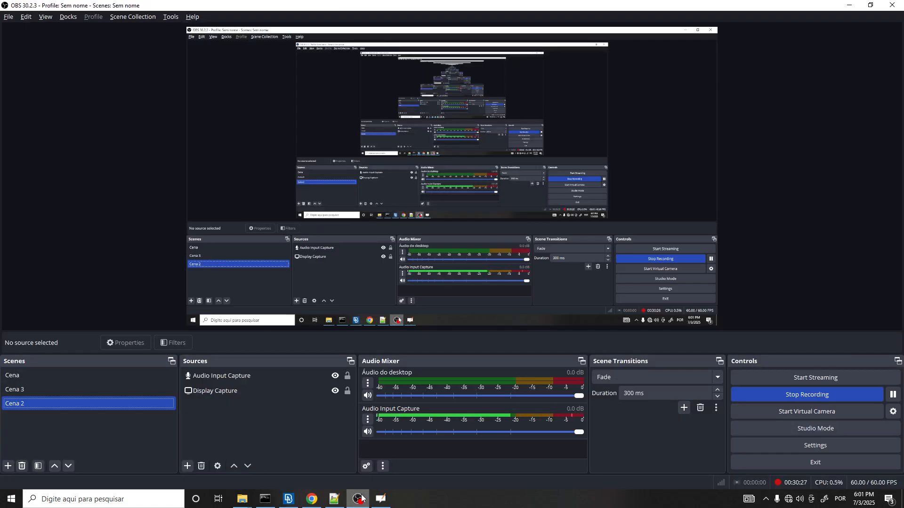
pyautogui.press('Up')
pyautogui.press('Up')
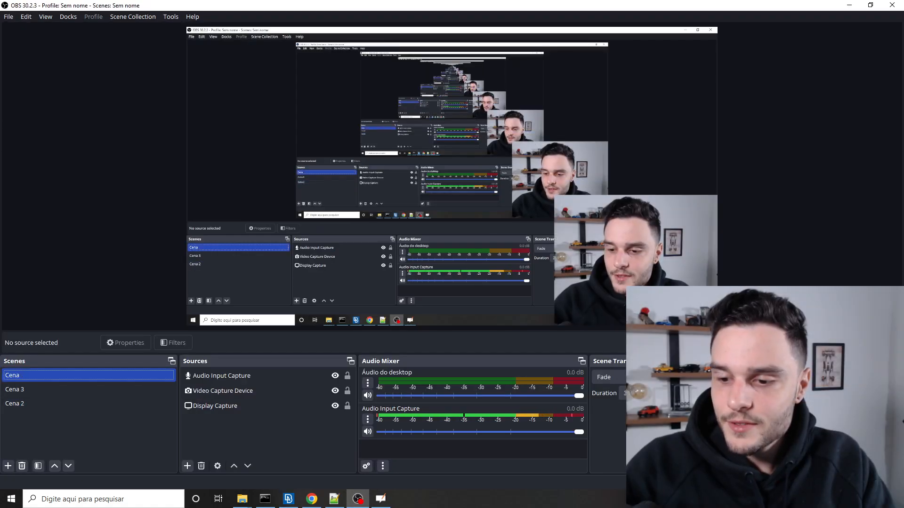
pyautogui.click(357, 500)
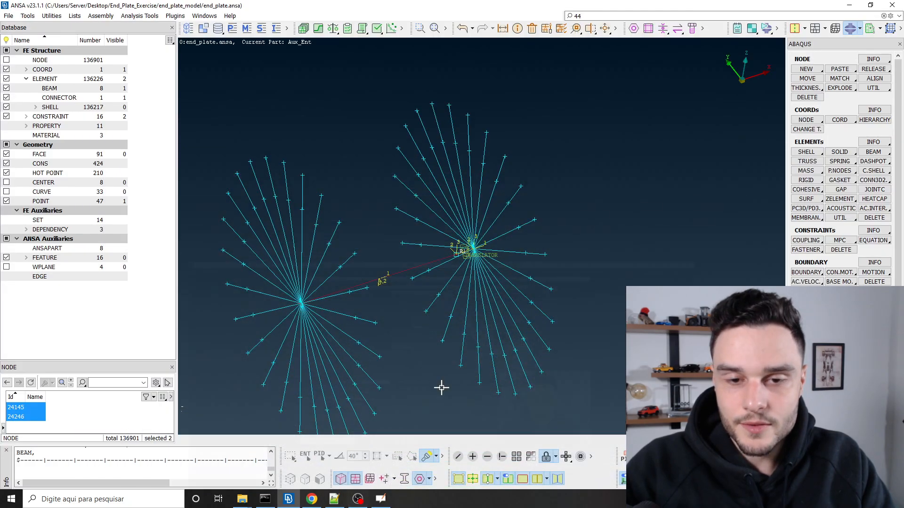
pyautogui.scroll(5, 464, 249)
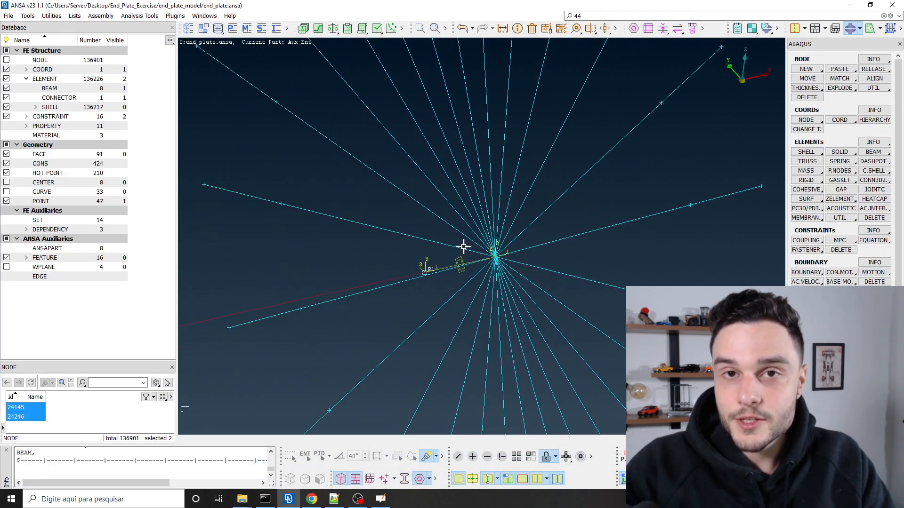
# Step: Examine the TRANSLATOR connector, its end nodes and local axes between the bolt couplings from several angles
pyautogui.keyDown('ctrl'); pyautogui.moveTo(464, 246); pyautogui.dragTo(466, 272); pyautogui.keyUp('ctrl')
pyautogui.scroll(-3, 475, 239)
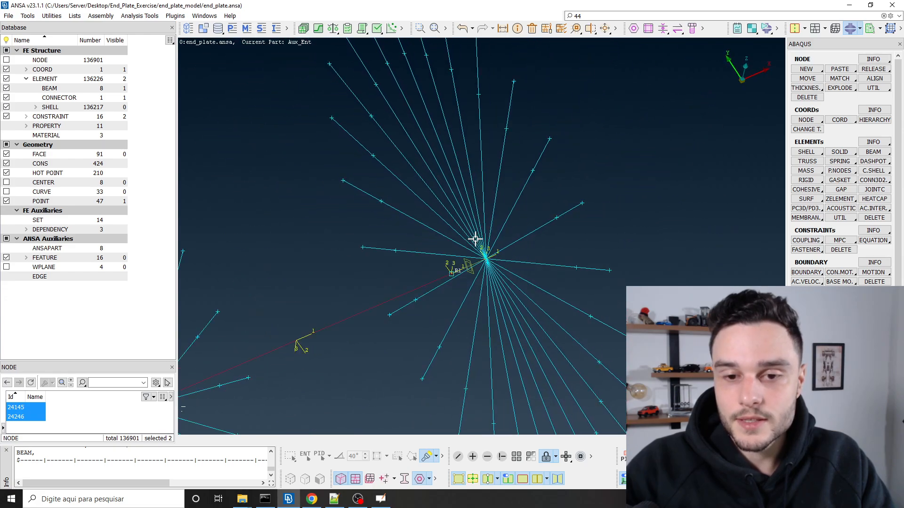
pyautogui.scroll(-2, 476, 240)
pyautogui.keyDown('ctrl'); pyautogui.moveTo(475, 239); pyautogui.dragTo(488, 260); pyautogui.keyUp('ctrl')
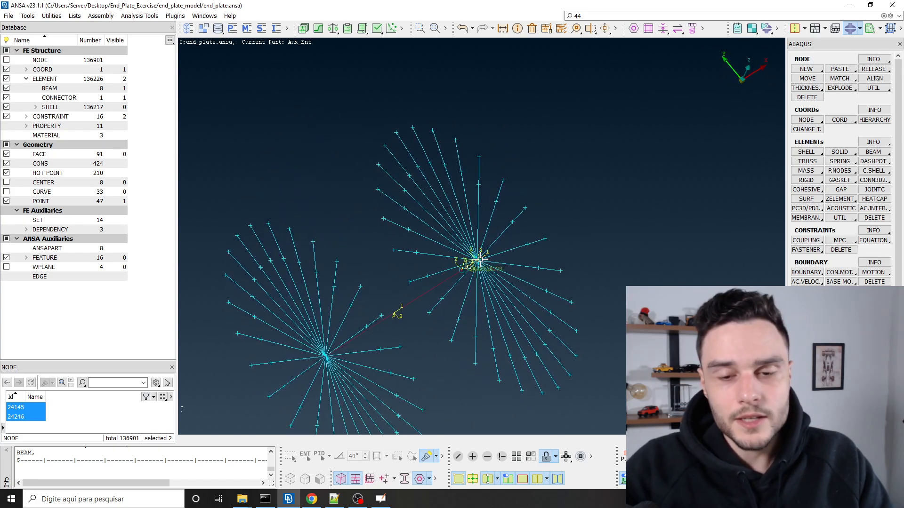
pyautogui.scroll(4, 472, 266)
pyautogui.keyDown('ctrl'); pyautogui.moveTo(472, 266); pyautogui.dragTo(484, 252); pyautogui.keyUp('ctrl')
pyautogui.scroll(-5, 482, 255)
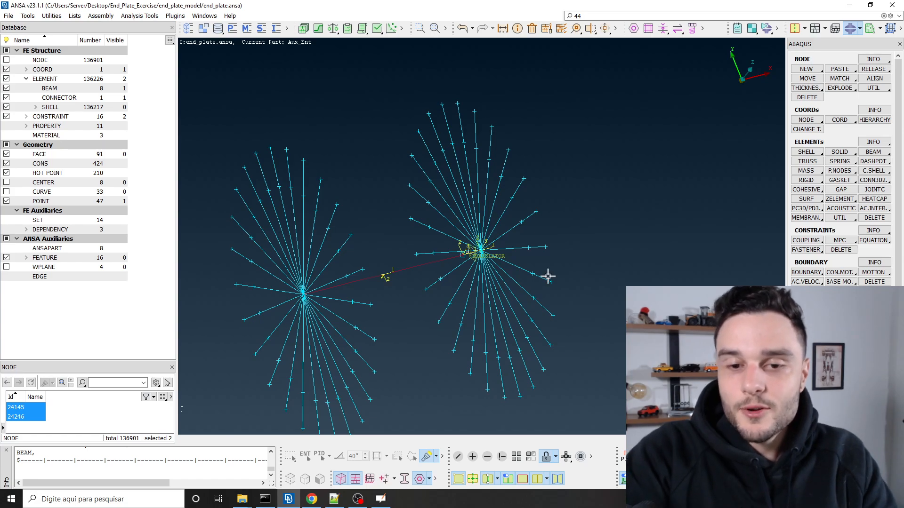
pyautogui.scroll(5, 480, 254)
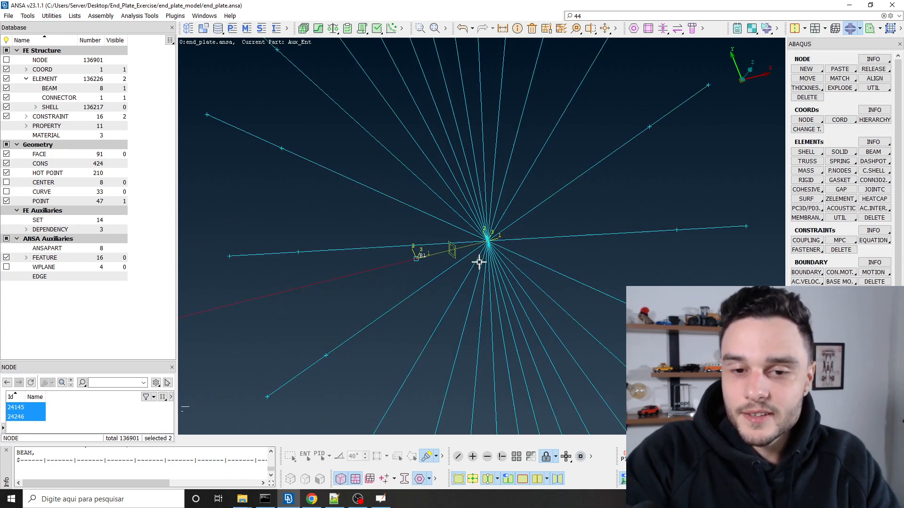
pyautogui.keyDown('ctrl'); pyautogui.moveTo(470, 251); pyautogui.dragTo(475, 268); pyautogui.keyUp('ctrl')
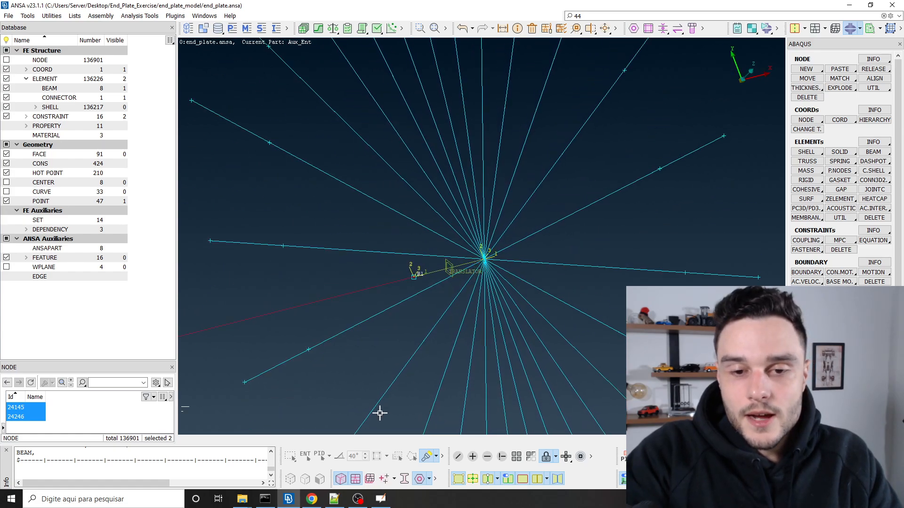
pyautogui.scroll(-2, 411, 197)
pyautogui.scroll(4, 437, 233)
pyautogui.keyDown('ctrl'); pyautogui.moveTo(456, 155); pyautogui.dragTo(469, 194); pyautogui.keyUp('ctrl')
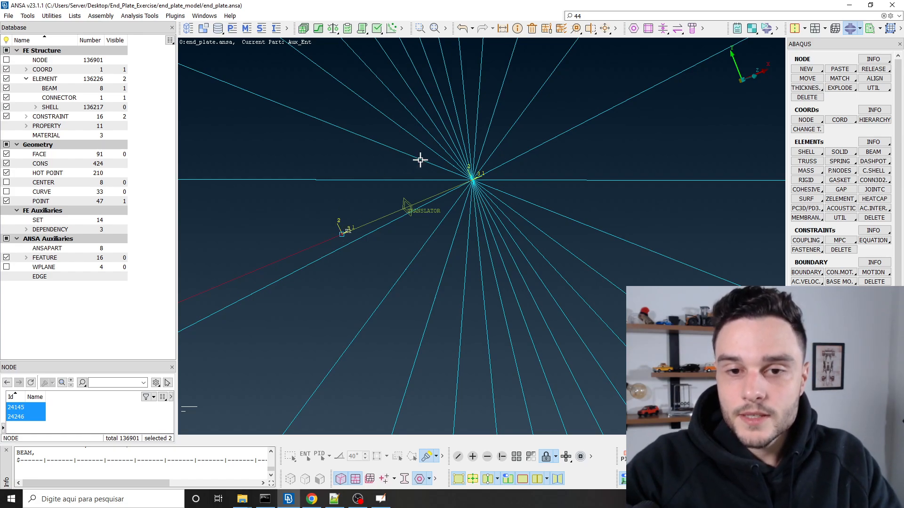
# Step: Identify the connector's two end nodes in the model and list the connector element
pyautogui.click(40, 60)
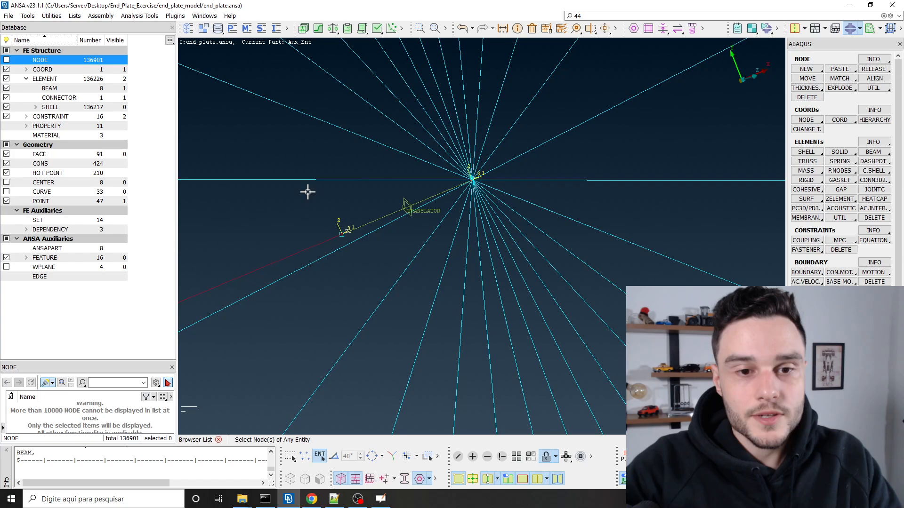
pyautogui.click(342, 234)
pyautogui.click(472, 180)
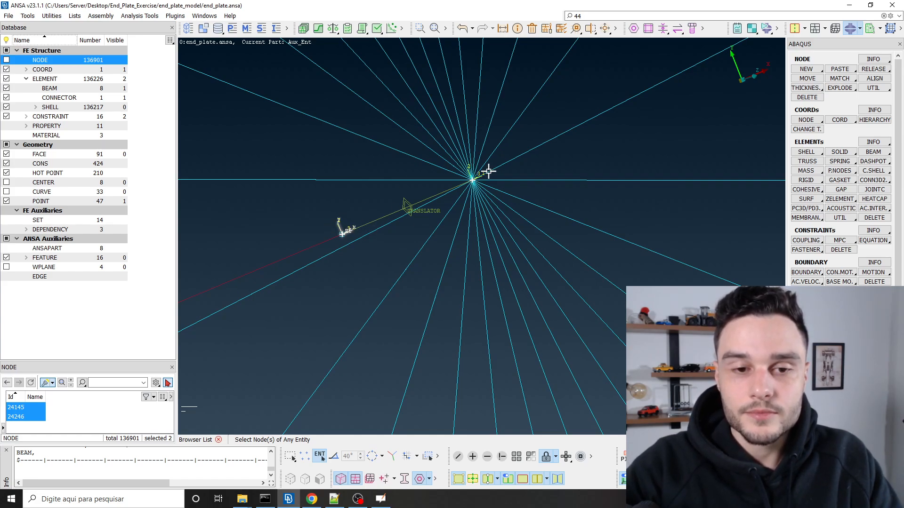
pyautogui.keyDown('ctrl'); pyautogui.moveTo(404, 214); pyautogui.dragTo(409, 230); pyautogui.keyUp('ctrl')
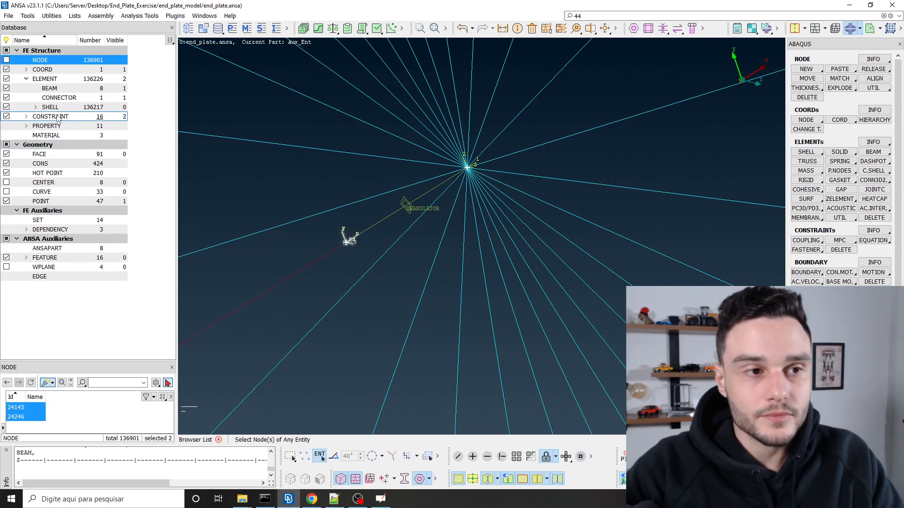
pyautogui.click(60, 98)
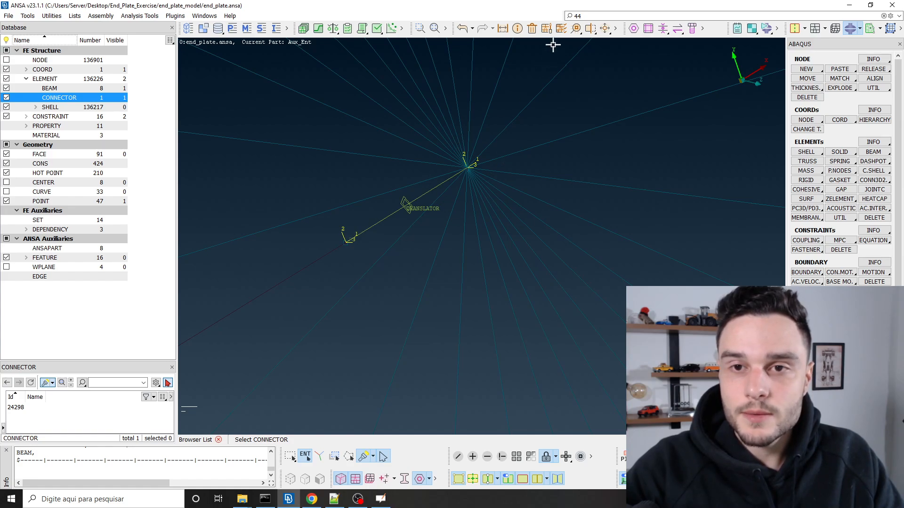
# Step: Set the coordinate-system draw size to 10 % relative to the screen and examine the axes at both ends of the connector
pyautogui.click(561, 29)
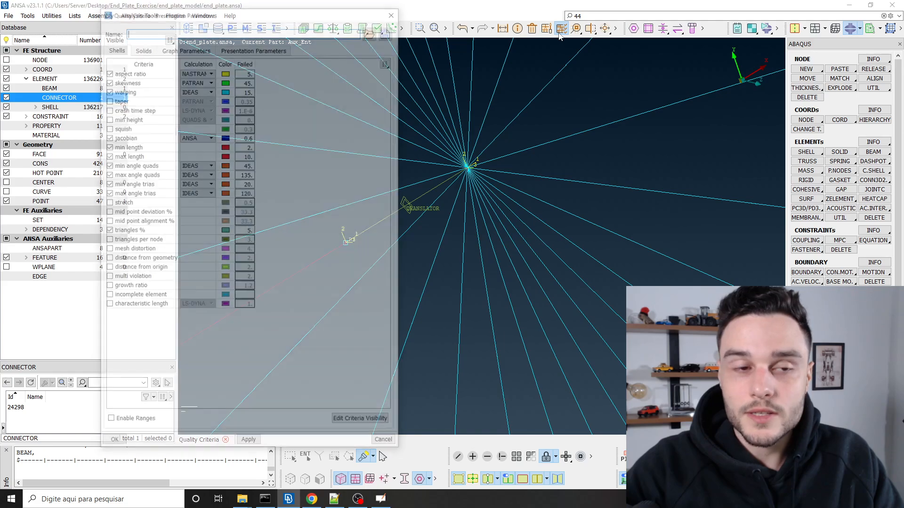
pyautogui.click(247, 47)
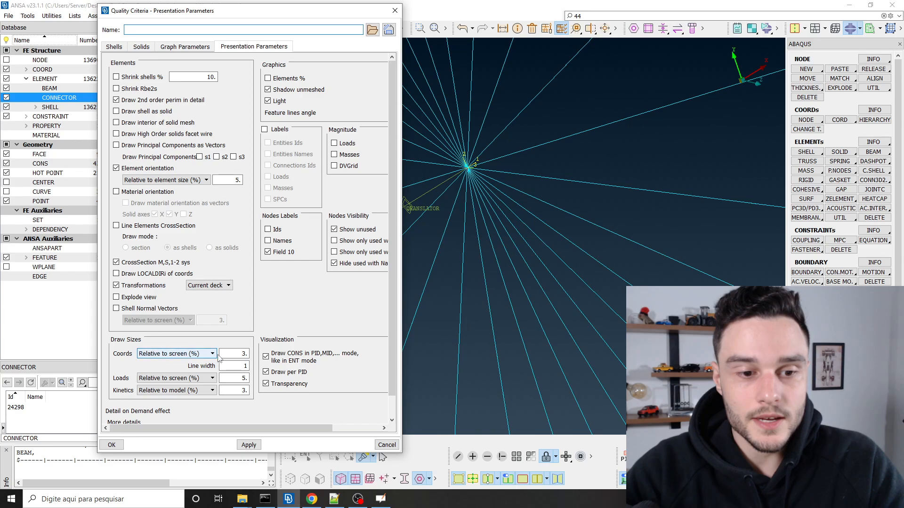
pyautogui.doubleClick(233, 353)
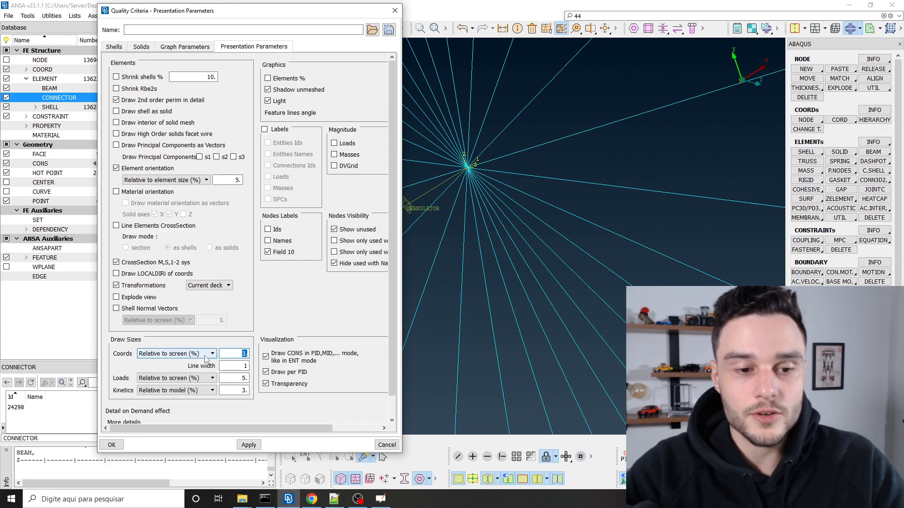
pyautogui.write('1')
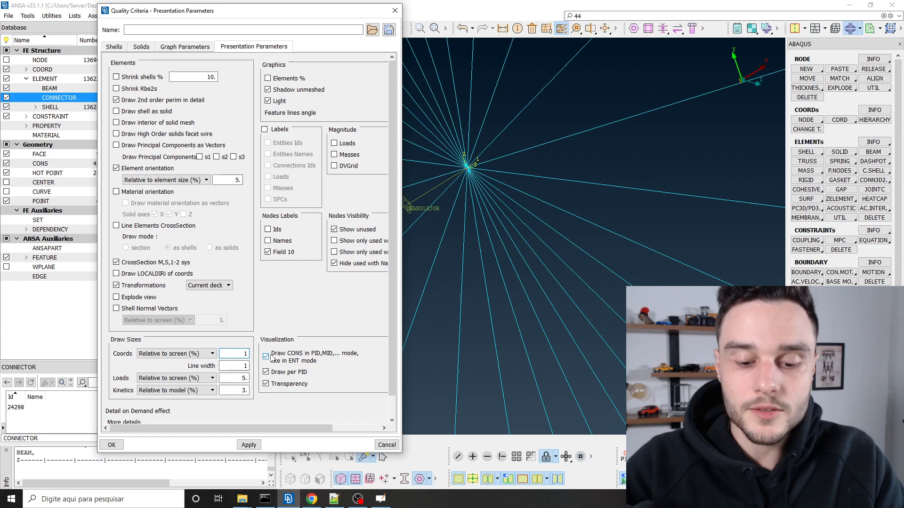
pyautogui.write('0')
pyautogui.click(249, 445)
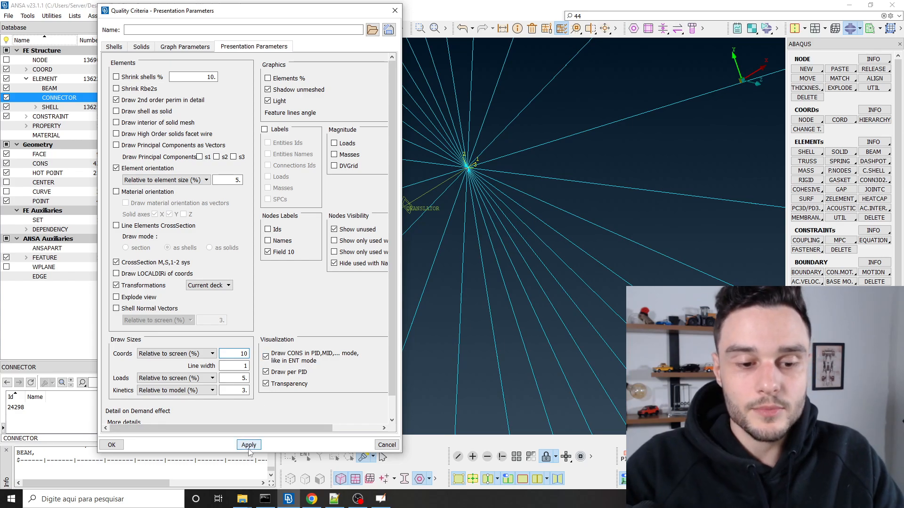
pyautogui.click(115, 445)
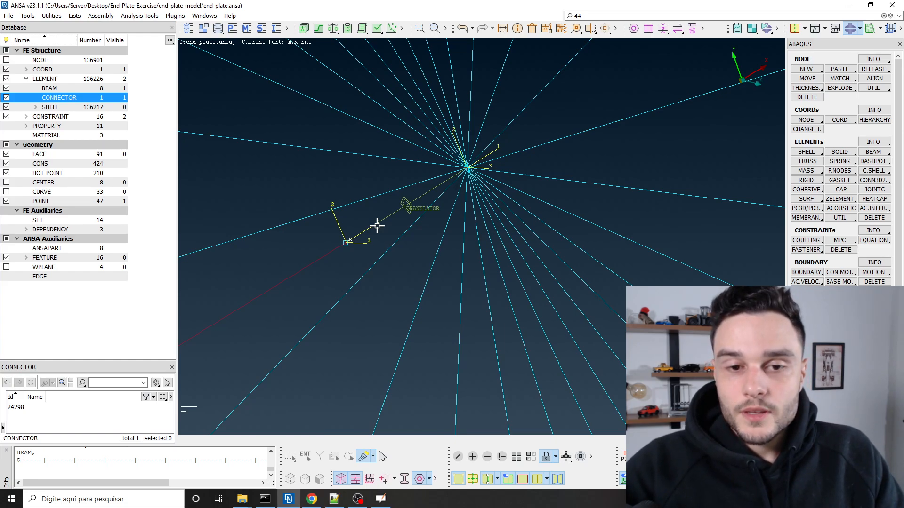
pyautogui.scroll(-3, 377, 226)
pyautogui.scroll(3, 388, 247)
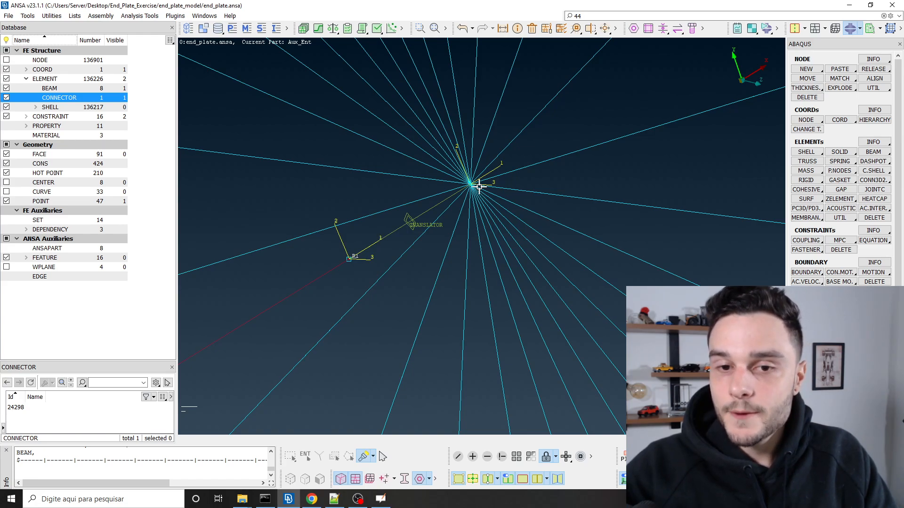
pyautogui.scroll(-4, 479, 187)
pyautogui.scroll(4, 474, 198)
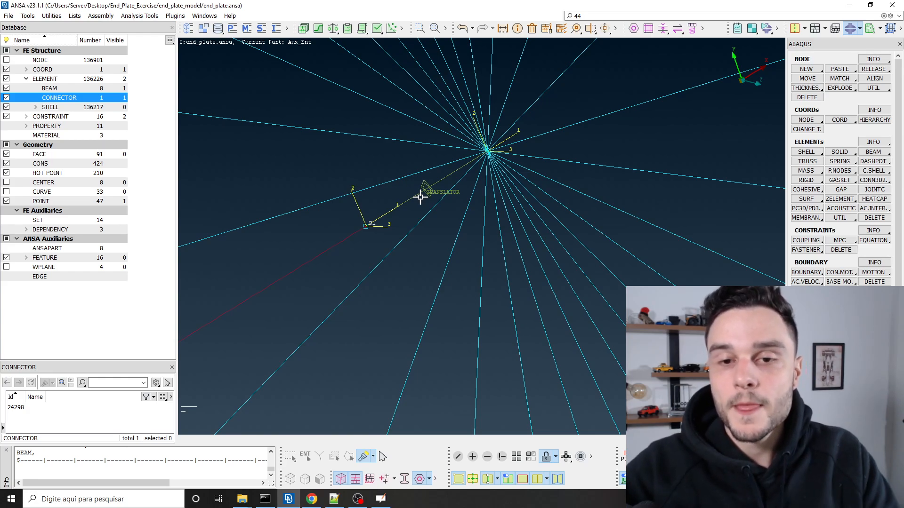
pyautogui.scroll(-3, 420, 197)
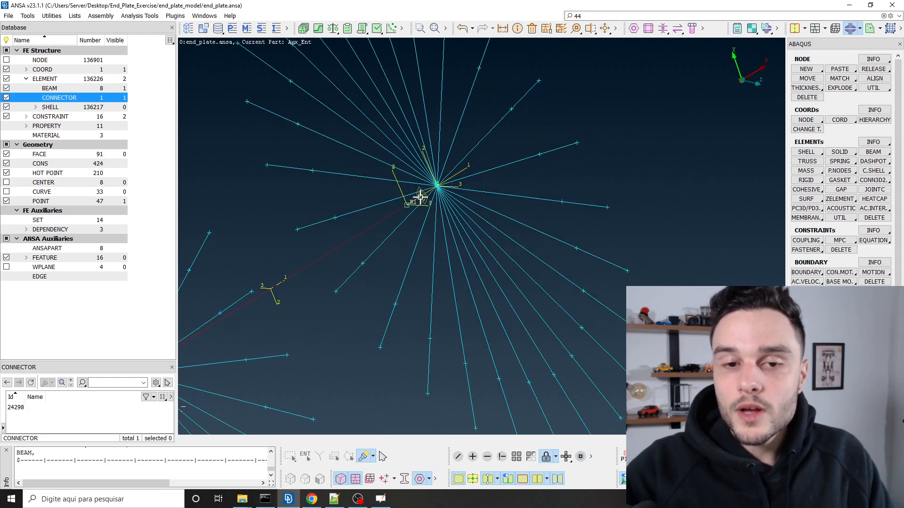
# Step: Launch a second ANSA 23.1.1 session with the ANSA layout and dismiss the release highlights
pyautogui.click(10, 499)
pyautogui.write('ansa')
pyautogui.click(70, 238)
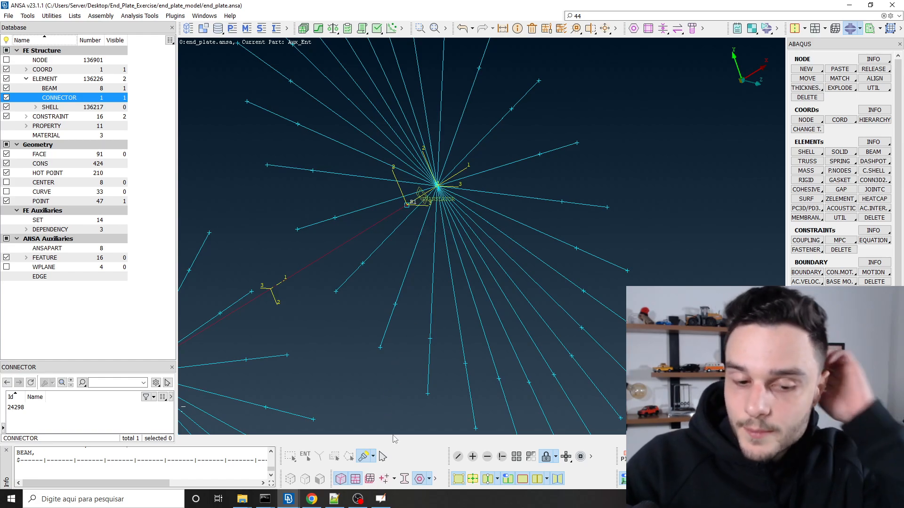
pyautogui.click(292, 498)
pyautogui.click(336, 459)
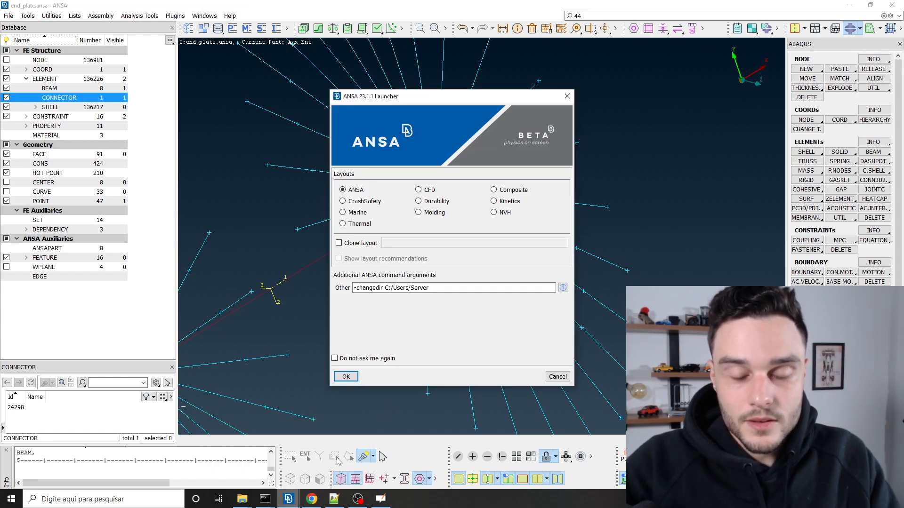
pyautogui.click(346, 377)
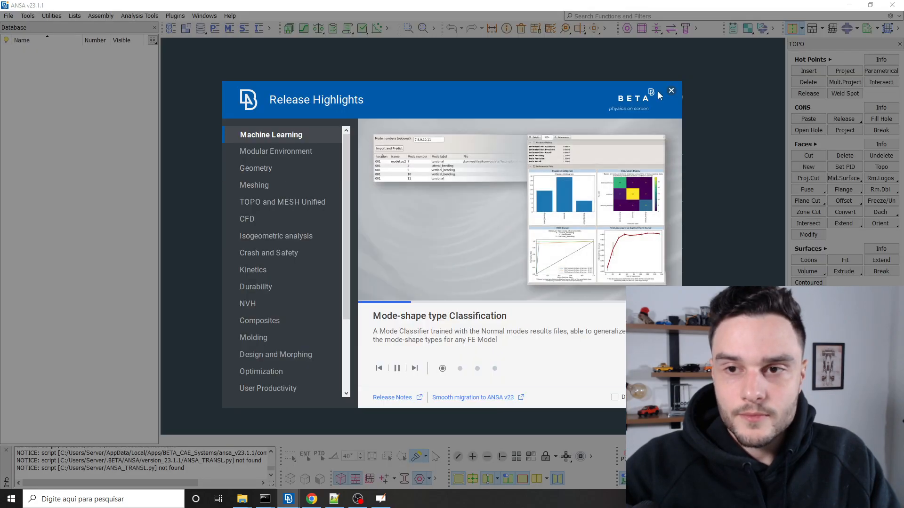
pyautogui.click(671, 91)
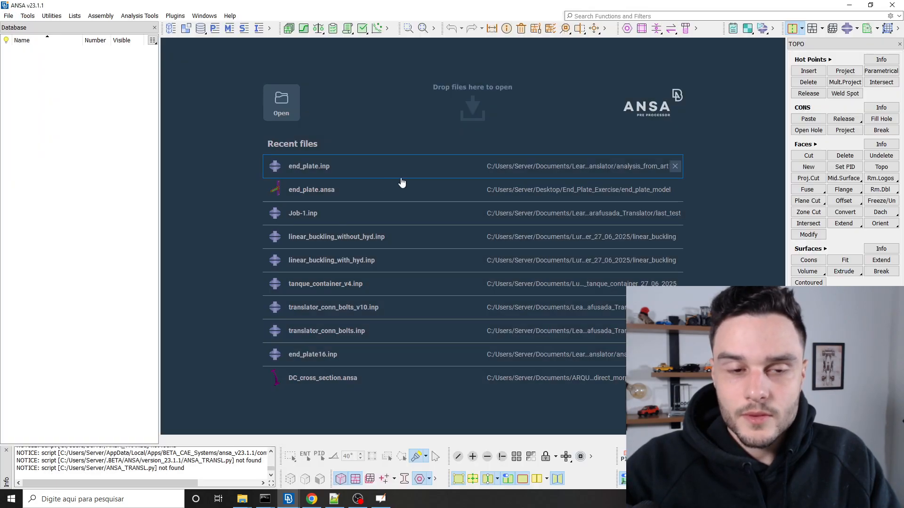
# Step: Import the recent Abaqus file end_plate.inp from analysis_from_article, using Merge with current model
pyautogui.click(312, 172)
pyautogui.click(365, 173)
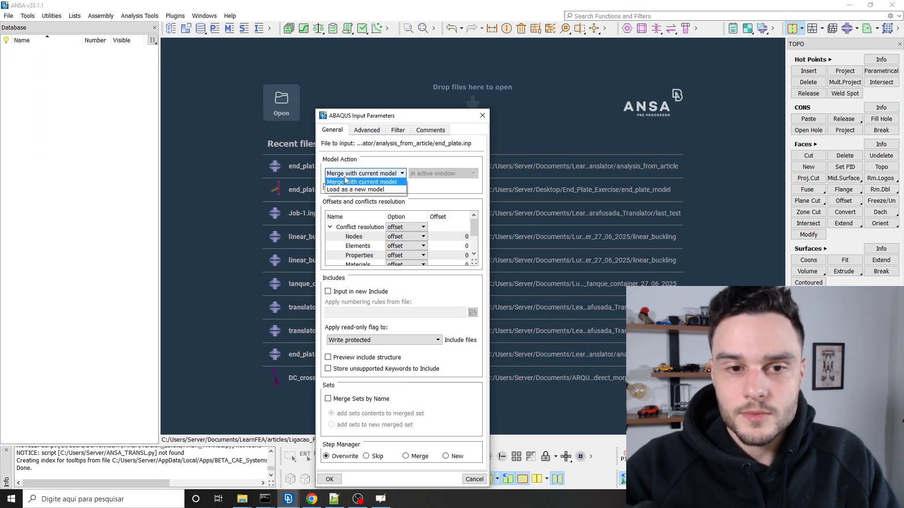
pyautogui.click(363, 183)
pyautogui.press('Return')
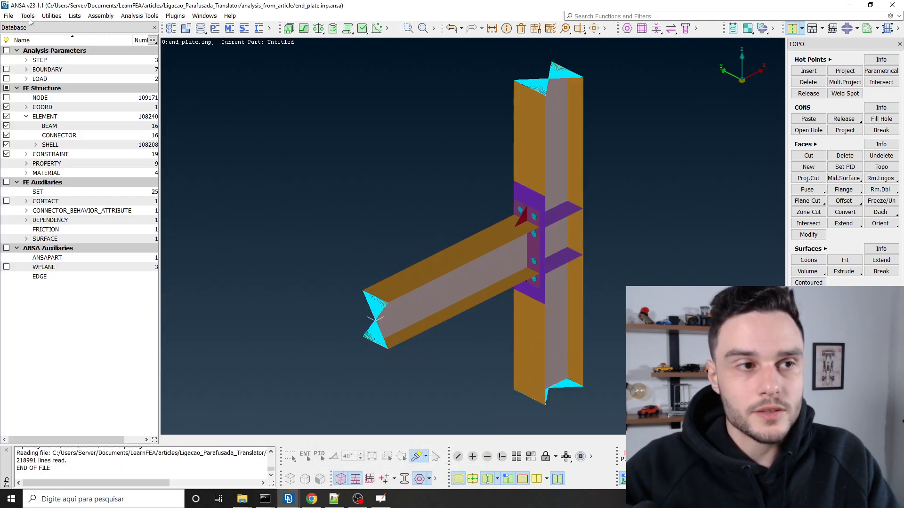
# Step: Discard the imported model and start a new empty one
pyautogui.click(8, 17)
pyautogui.click(21, 27)
pyautogui.click(237, 86)
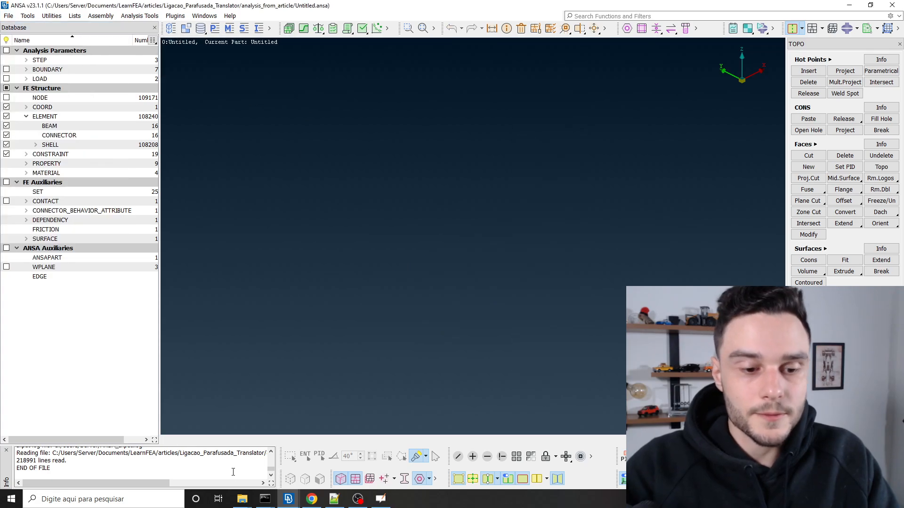
pyautogui.moveTo(246, 506)
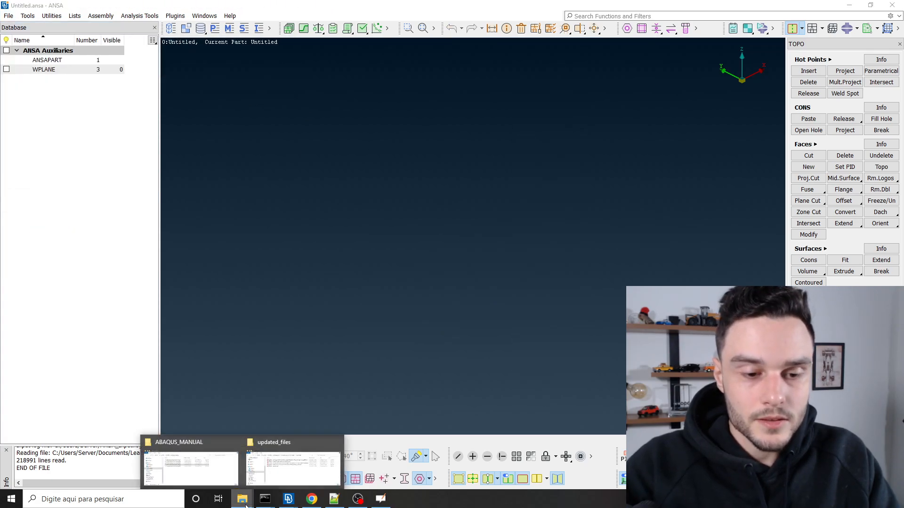
pyautogui.click(225, 483)
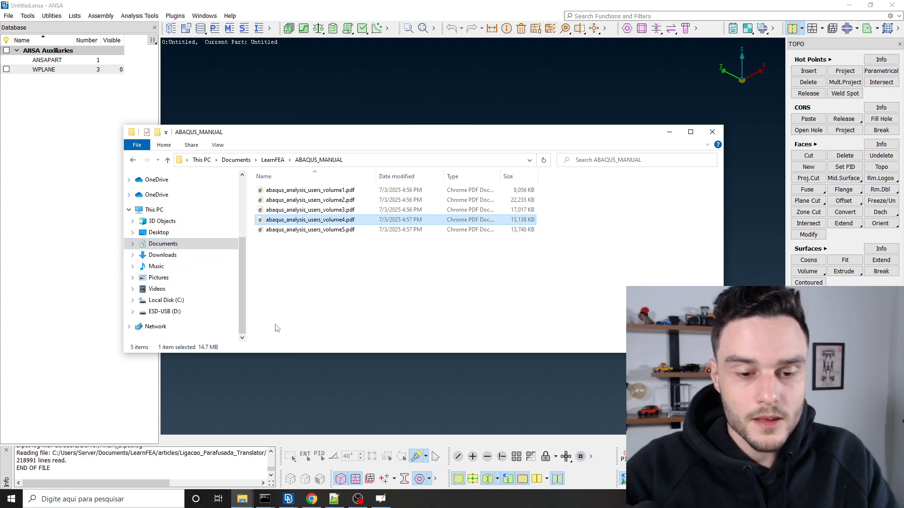
pyautogui.click(228, 357)
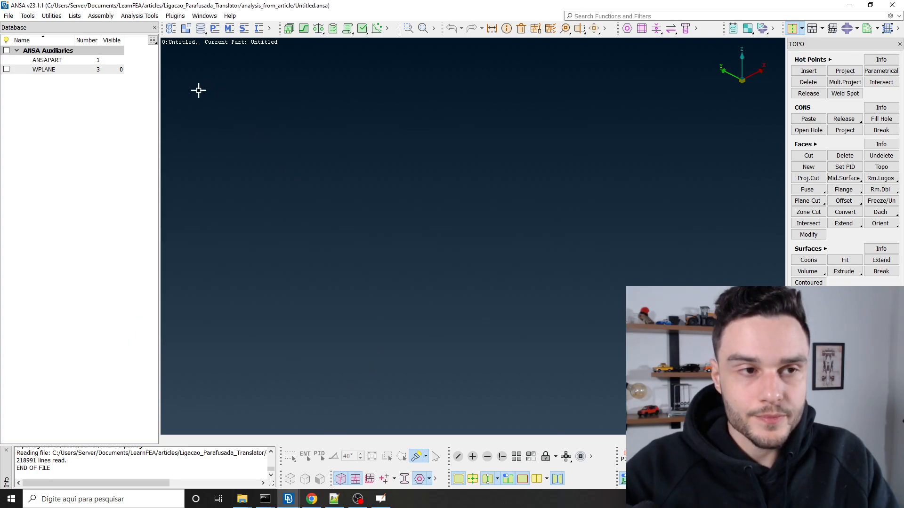
pyautogui.click(8, 16)
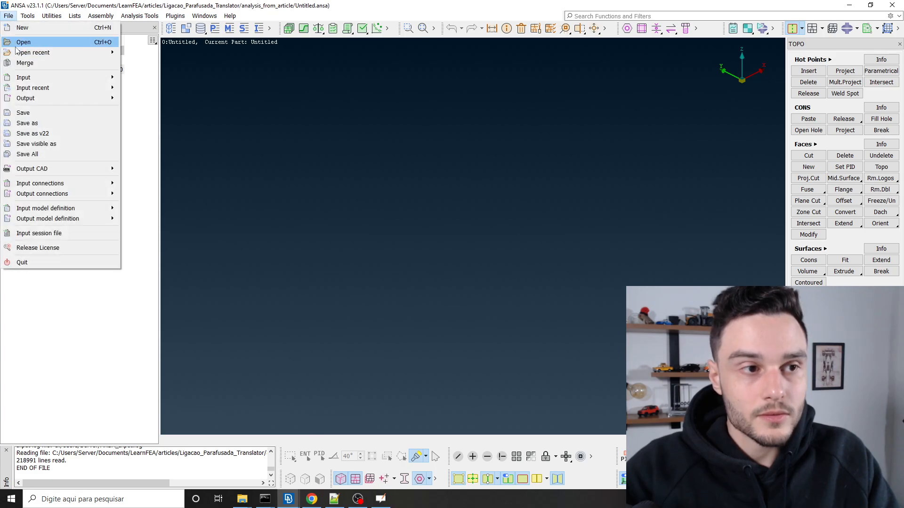
pyautogui.moveTo(22, 77)
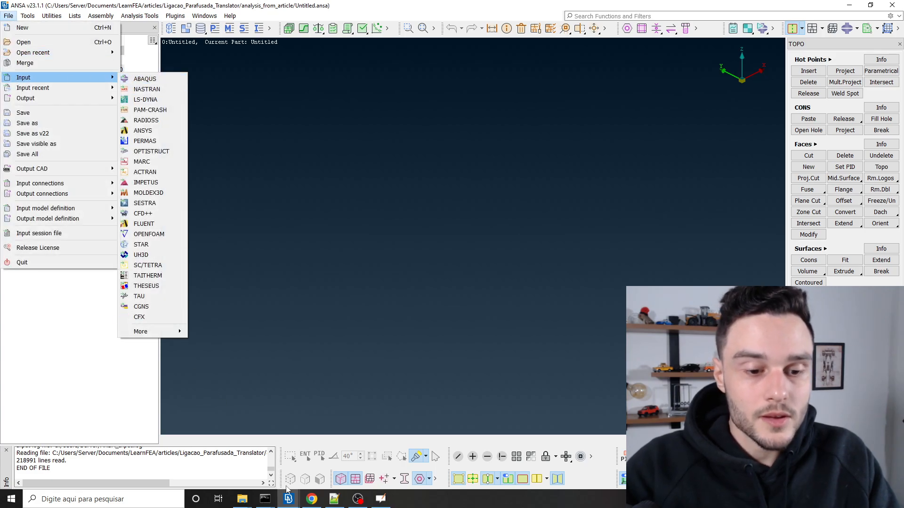
# Step: Open the folder LearnFEA > articles > Ligacao_Parafusada_Translator > with_bolts from Documents in a new File Explorer window
pyautogui.click(242, 499)
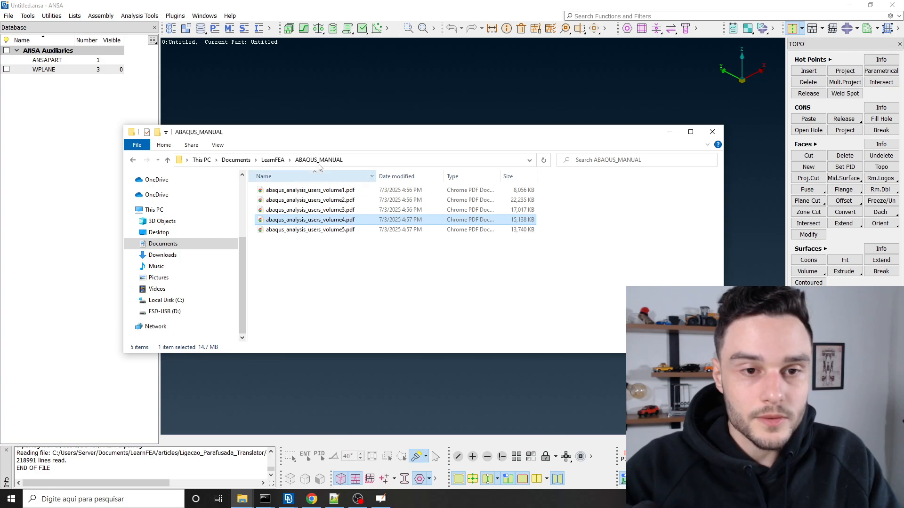
pyautogui.rightClick(171, 245)
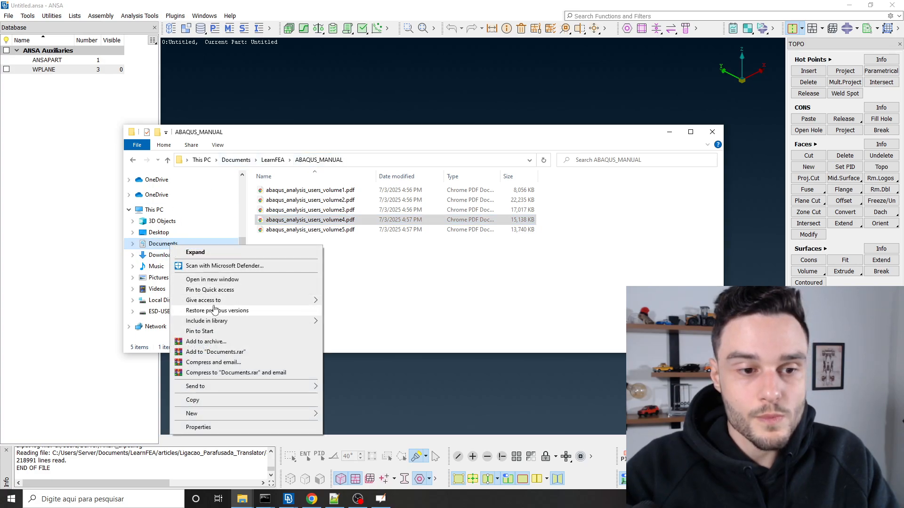
pyautogui.click(213, 280)
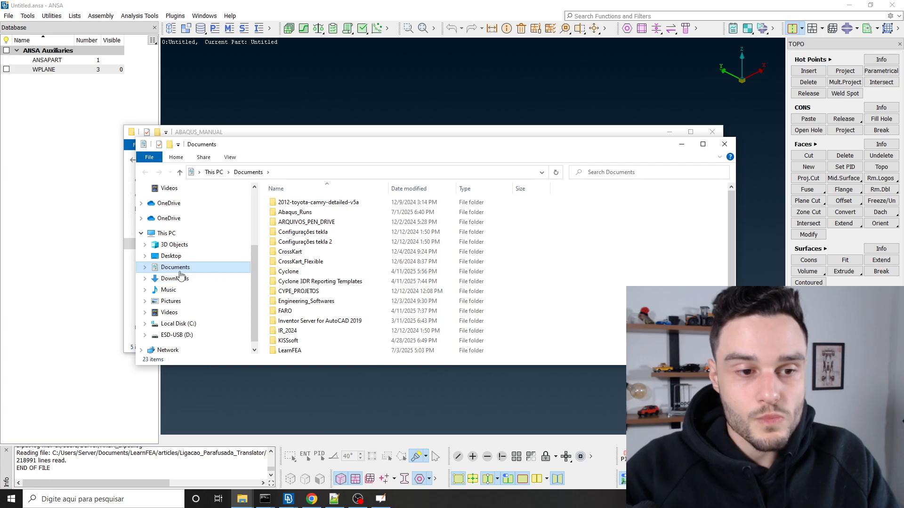
pyautogui.scroll(-1, 311, 273)
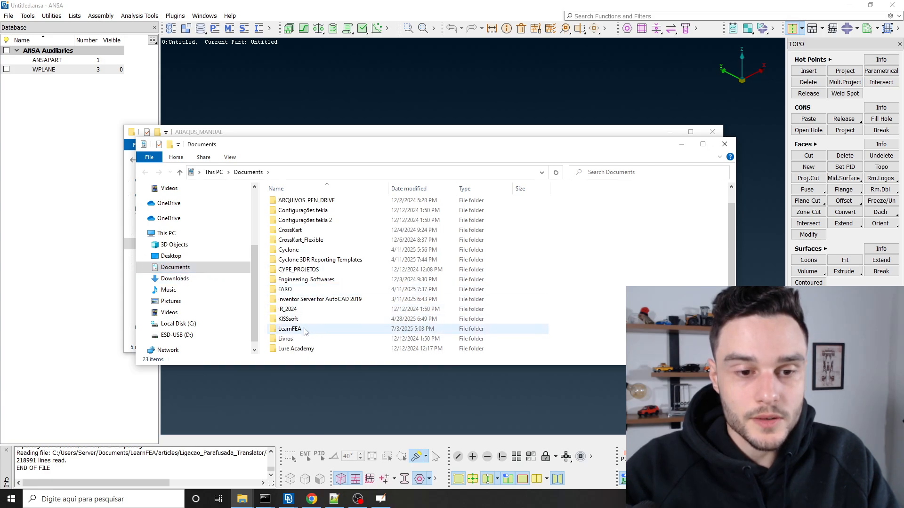
pyautogui.doubleClick(290, 330)
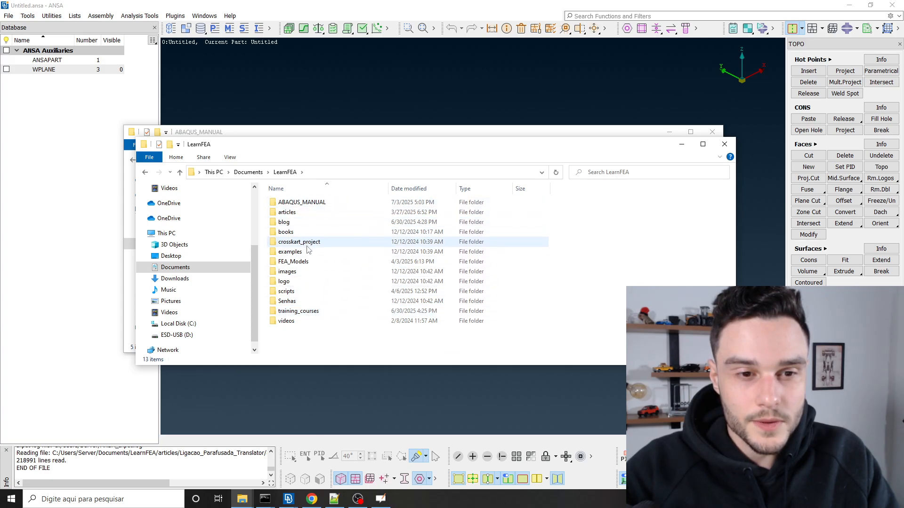
pyautogui.doubleClick(290, 213)
pyautogui.doubleClick(319, 202)
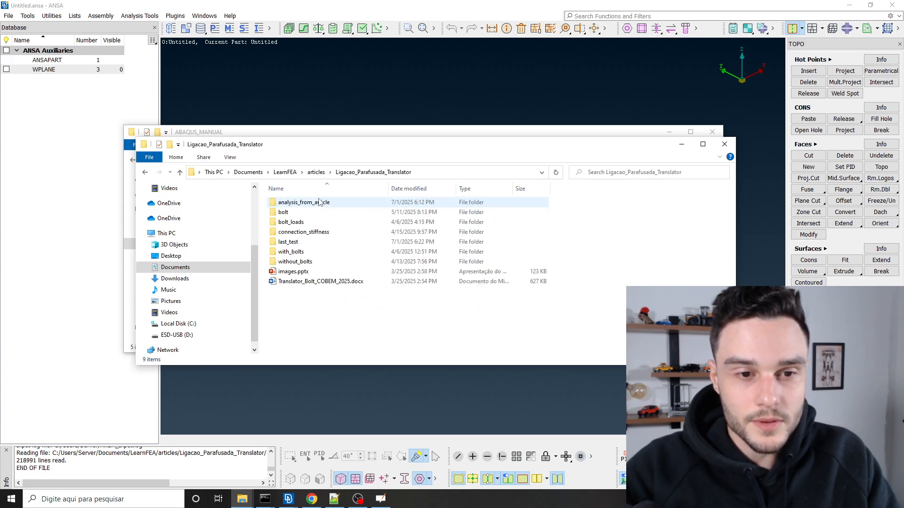
pyautogui.doubleClick(308, 253)
# Step: Import translator_conn_bolts_v12.inp from with_bolts into the empty ANSA session as an ABAQUS deck, using Overwrite current model
pyautogui.scroll(-7, 309, 257)
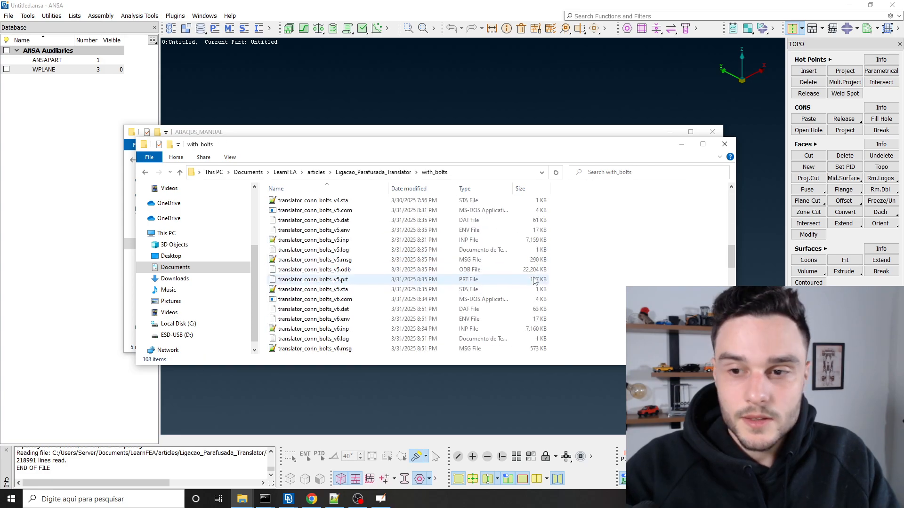
pyautogui.moveTo(731, 259); pyautogui.dragTo(534, 327)
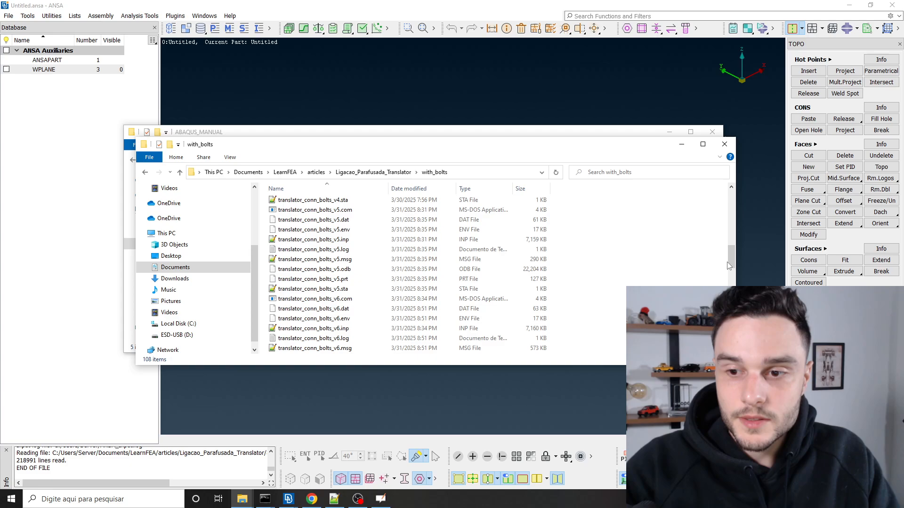
pyautogui.scroll(-18, 325, 322)
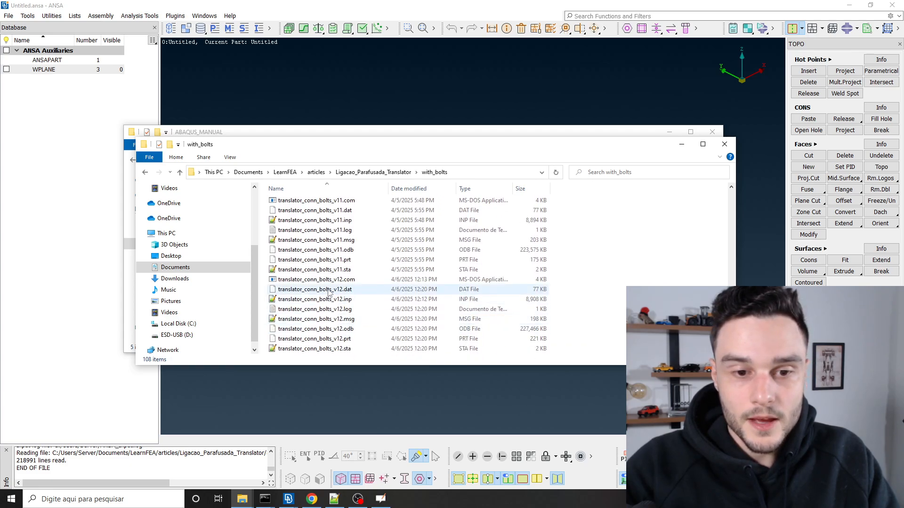
pyautogui.moveTo(317, 305); pyautogui.dragTo(478, 92)
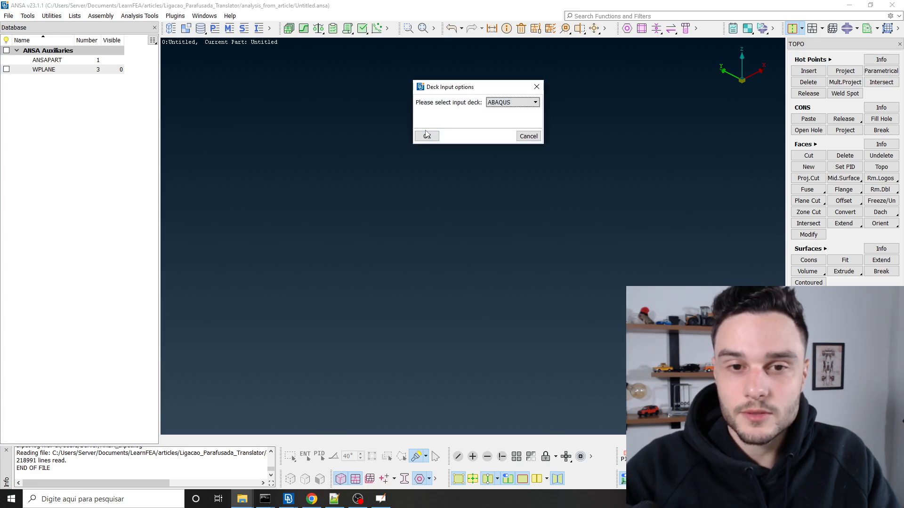
pyautogui.click(434, 138)
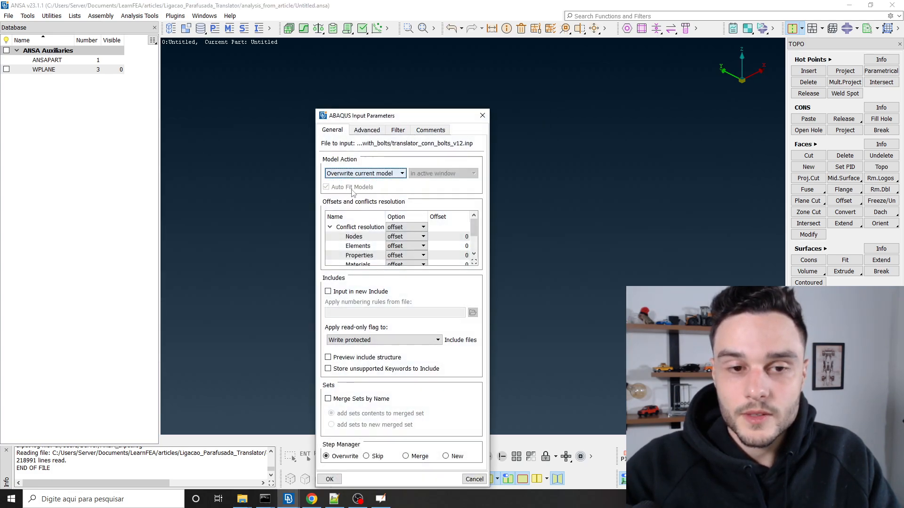
pyautogui.click(333, 479)
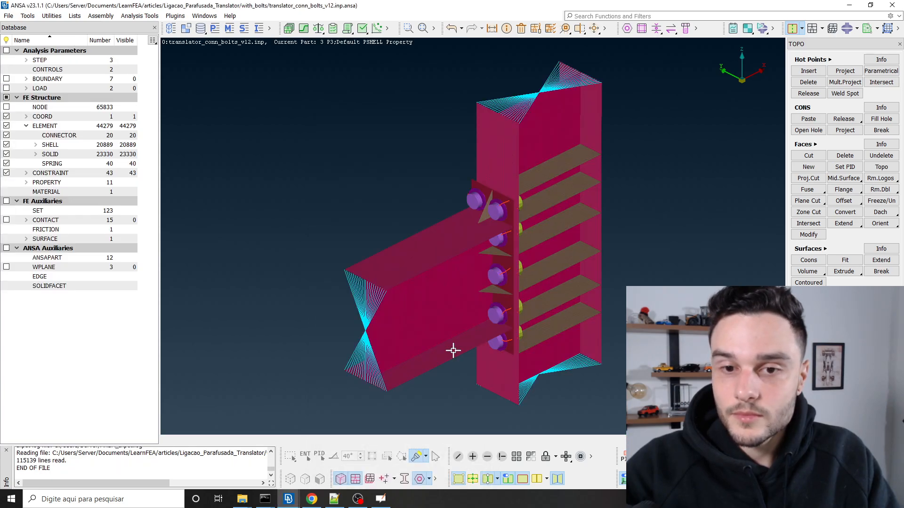
# Step: Examine the reference model's bolts up close, including the split shanks, nuts, washers and the connectors along the bolt axes
pyautogui.scroll(5, 507, 206)
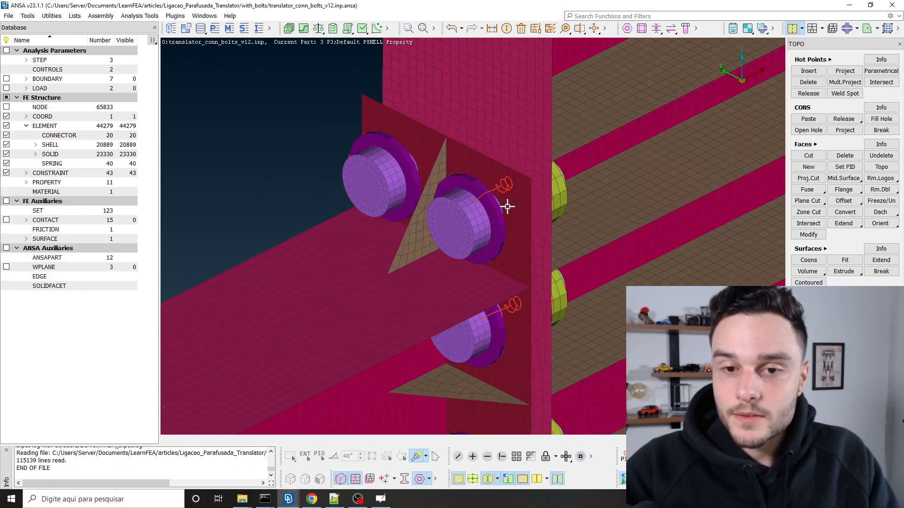
pyautogui.keyDown('ctrl'); pyautogui.moveTo(506, 206); pyautogui.dragTo(474, 299); pyautogui.keyUp('ctrl')
pyautogui.scroll(3, 634, 214)
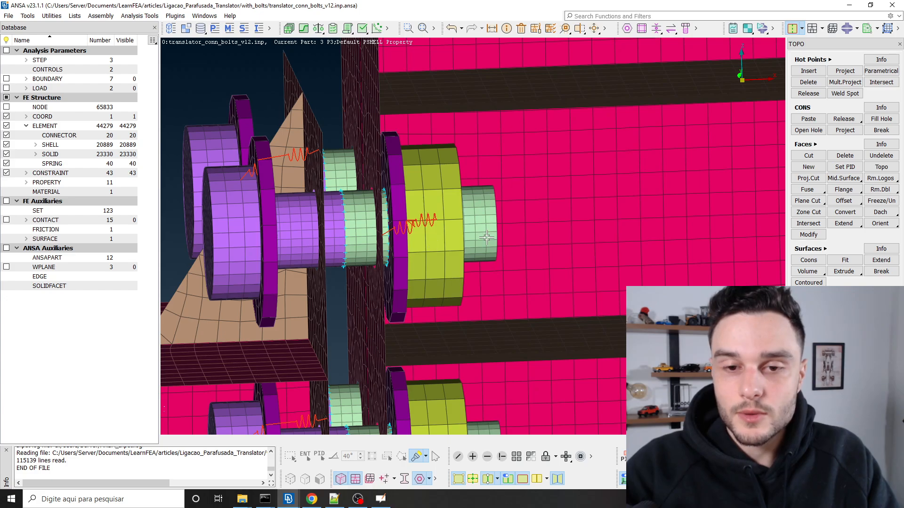
pyautogui.keyDown('ctrl'); pyautogui.moveTo(486, 238); pyautogui.dragTo(464, 229); pyautogui.keyUp('ctrl')
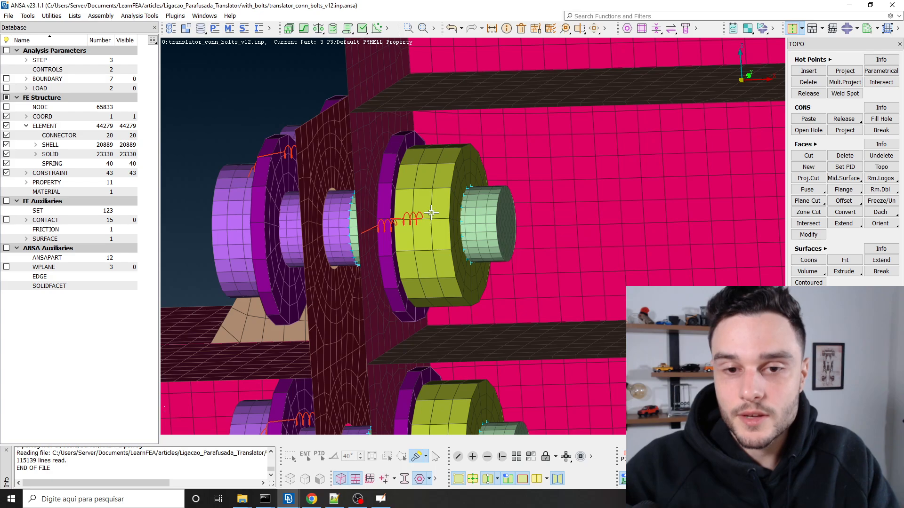
pyautogui.scroll(-4, 438, 223)
pyautogui.moveTo(439, 224)
pyautogui.keyDown('ctrl'); pyautogui.mouseDown()
pyautogui.moveTo(419, 249)
pyautogui.moveTo(438, 242)
pyautogui.mouseUp(); pyautogui.keyUp('ctrl')
pyautogui.scroll(4, 437, 242)
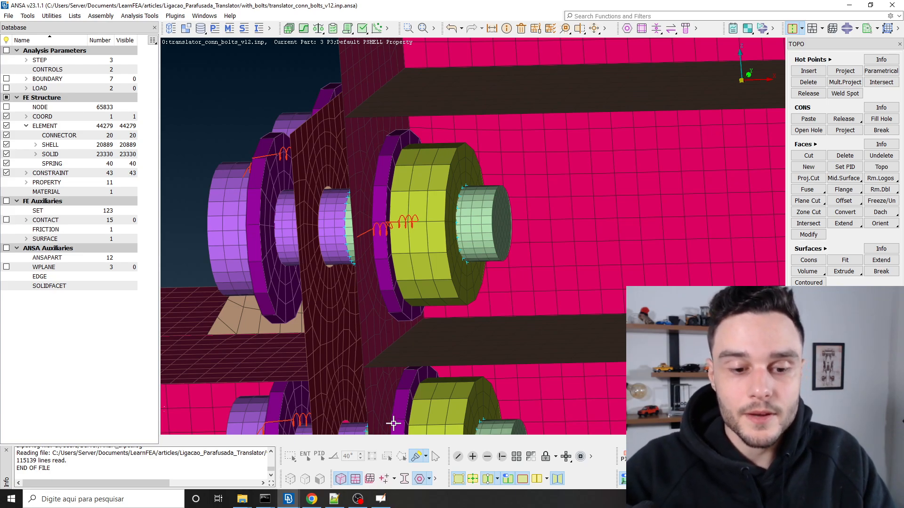
# Step: Switch back to the end_plate.ansa session, view the TRANSLATOR connector closely and collapse the ELEMENT group in the database
pyautogui.click(290, 502)
pyautogui.click(282, 436)
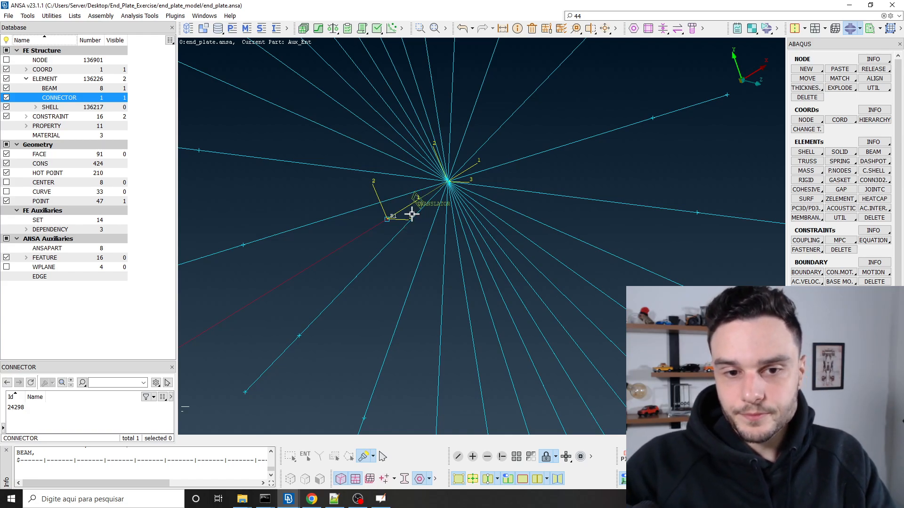
pyautogui.scroll(3, 412, 213)
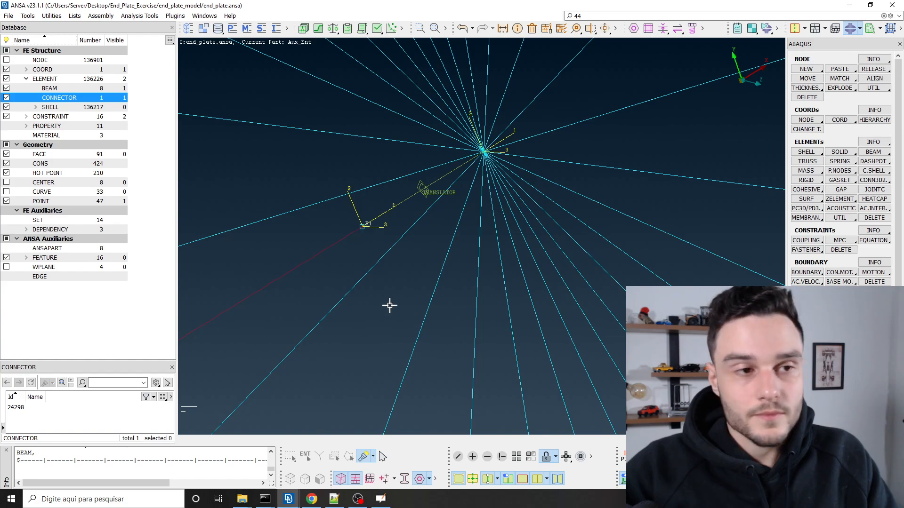
pyautogui.click(136, 142)
pyautogui.click(26, 79)
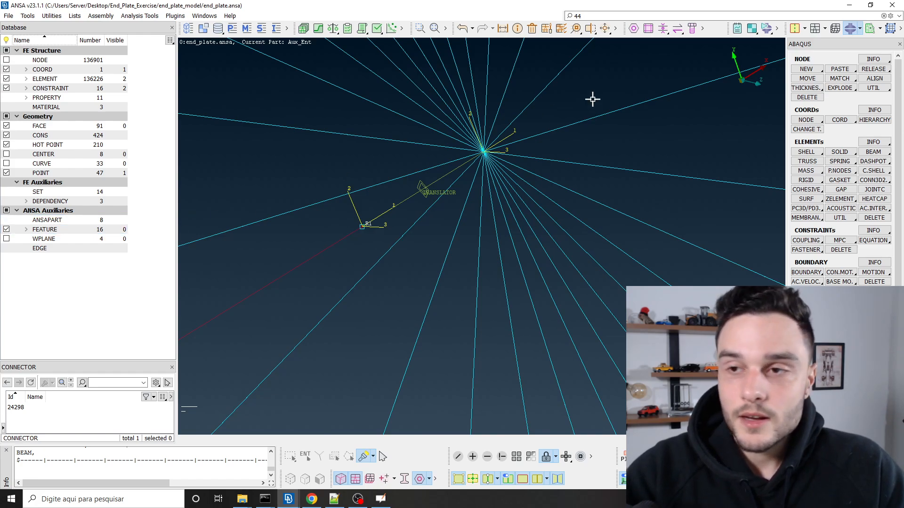
# Step: Select the ABAQUS deck and look through its boundary, load and auxiliary functions
pyautogui.click(860, 29)
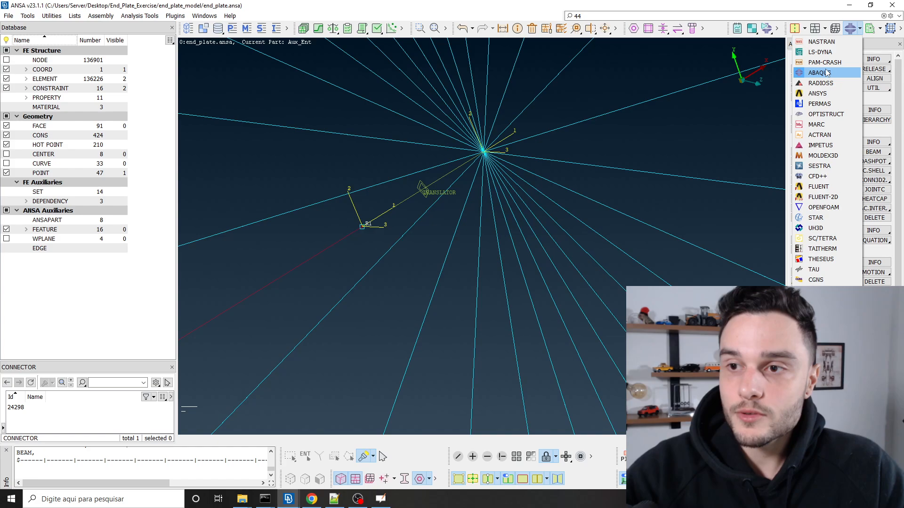
pyautogui.click(826, 72)
pyautogui.scroll(-4, 828, 94)
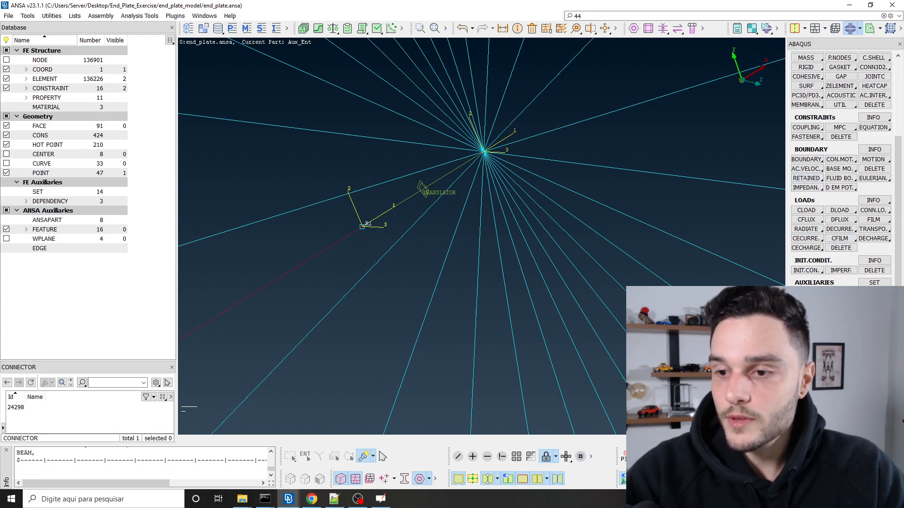
pyautogui.scroll(-1, 840, 267)
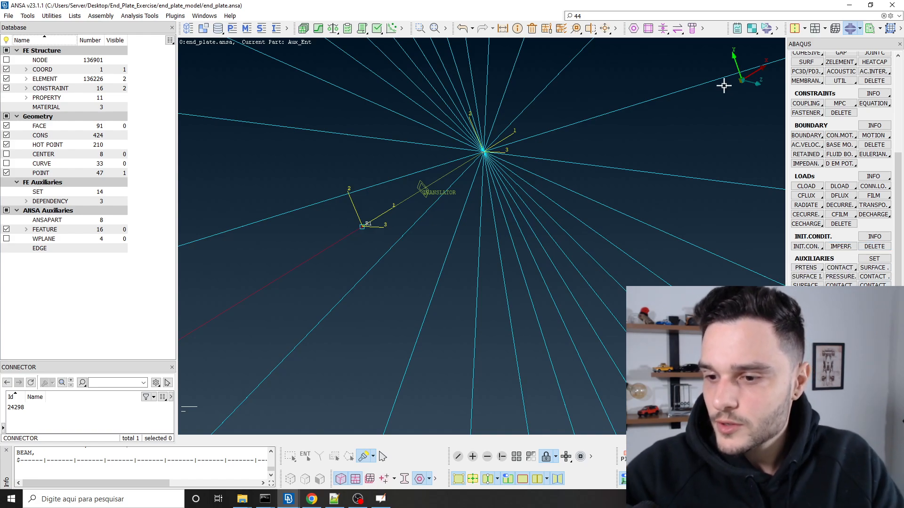
# Step: Find the STEP function by searching for "step" and create a new step with the default *STATIC analysis
pyautogui.moveTo(597, 16); pyautogui.dragTo(554, 15)
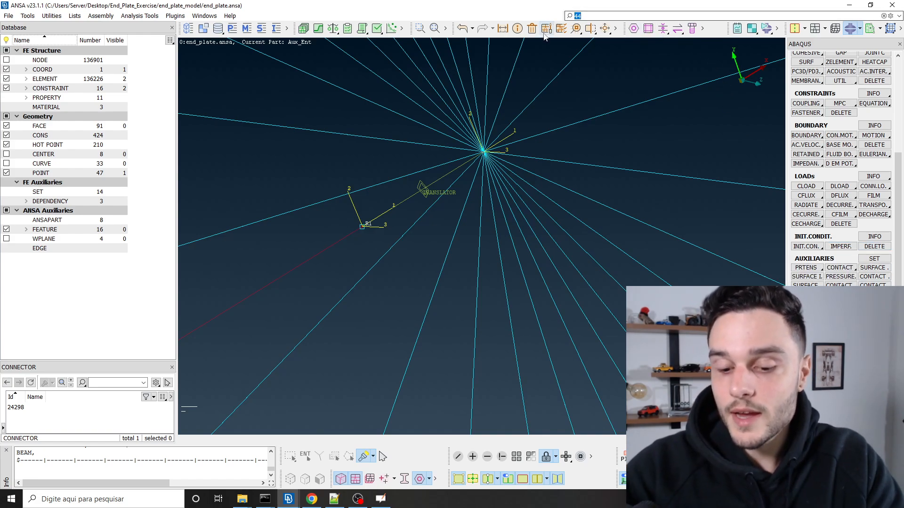
pyautogui.press('BackSpace')
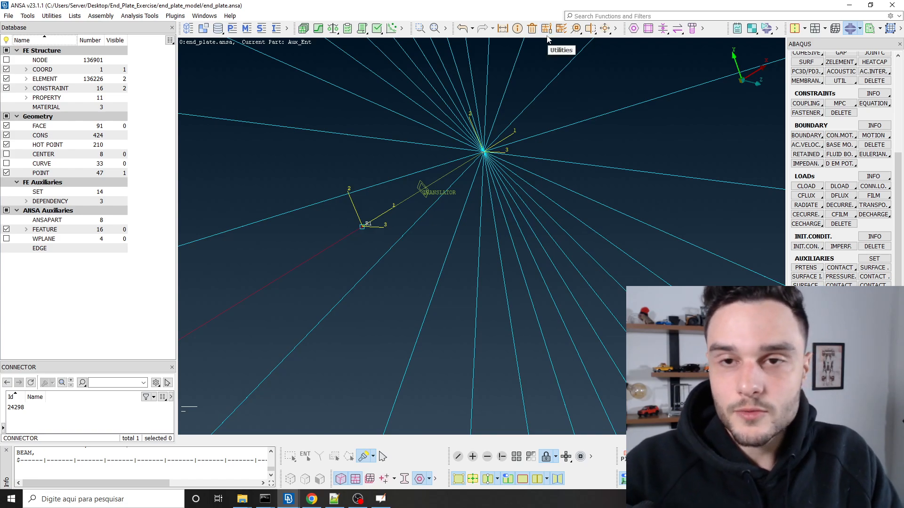
pyautogui.write('step')
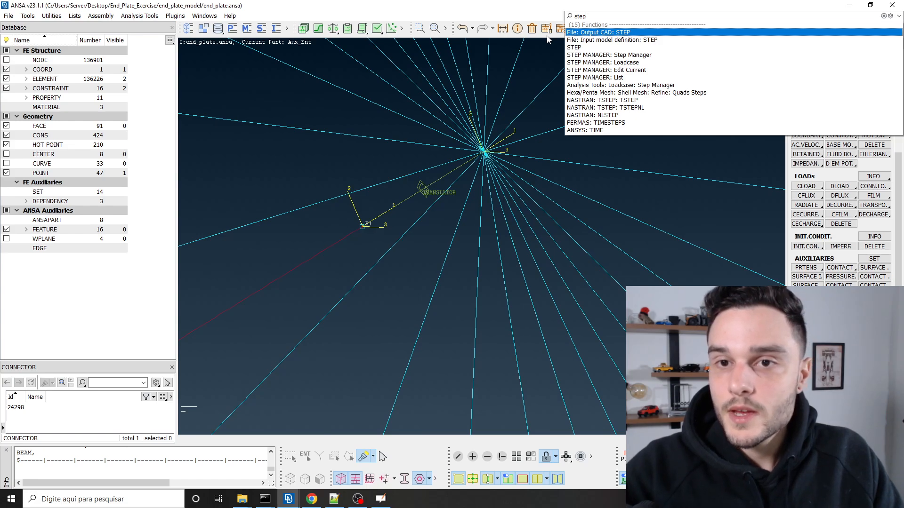
pyautogui.click(580, 48)
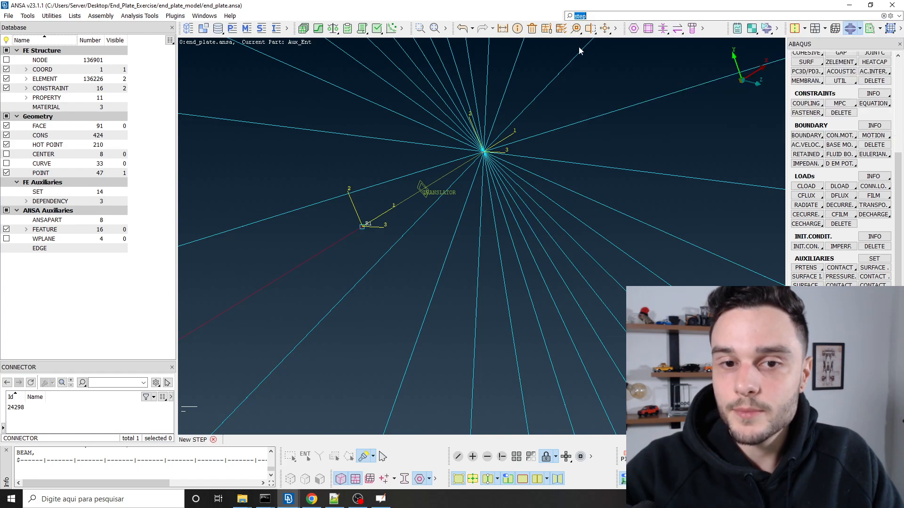
pyautogui.moveTo(563, 55); pyautogui.dragTo(287, 39)
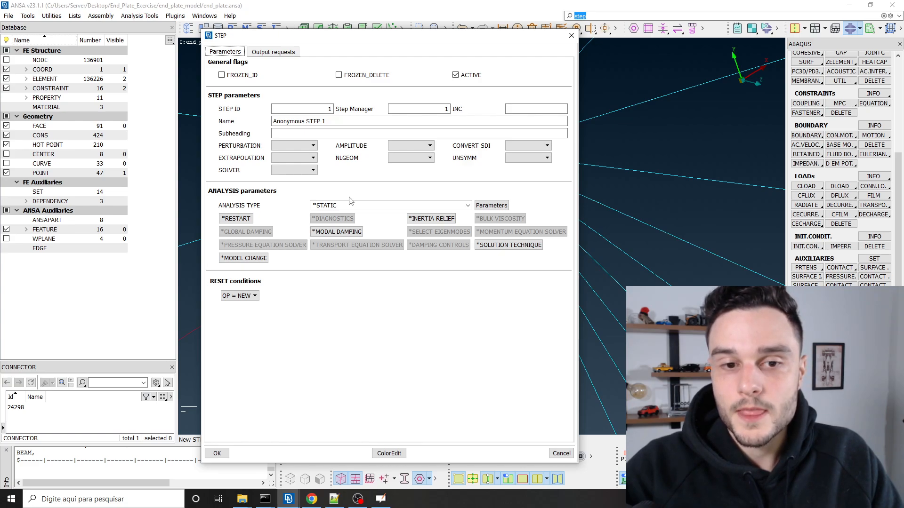
pyautogui.click(571, 36)
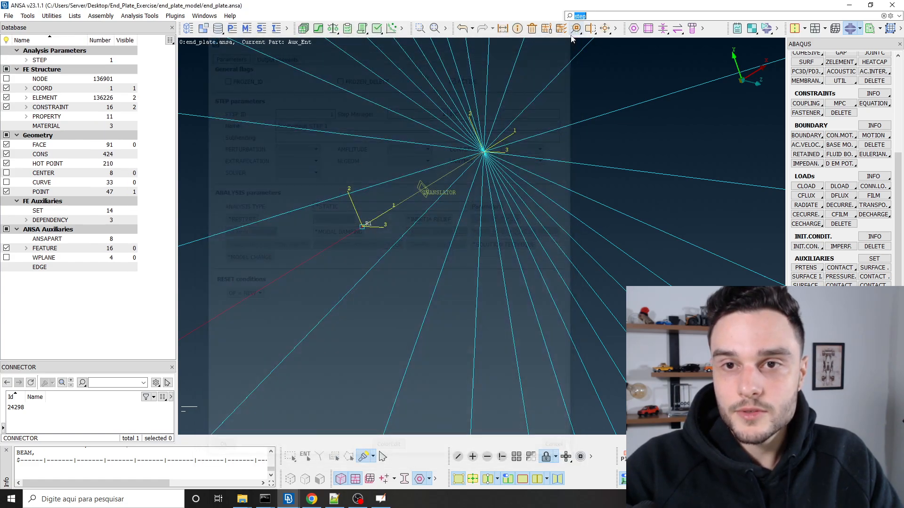
# Step: Delete the anonymous step manager together with its steps and all referenced entities
pyautogui.click(26, 60)
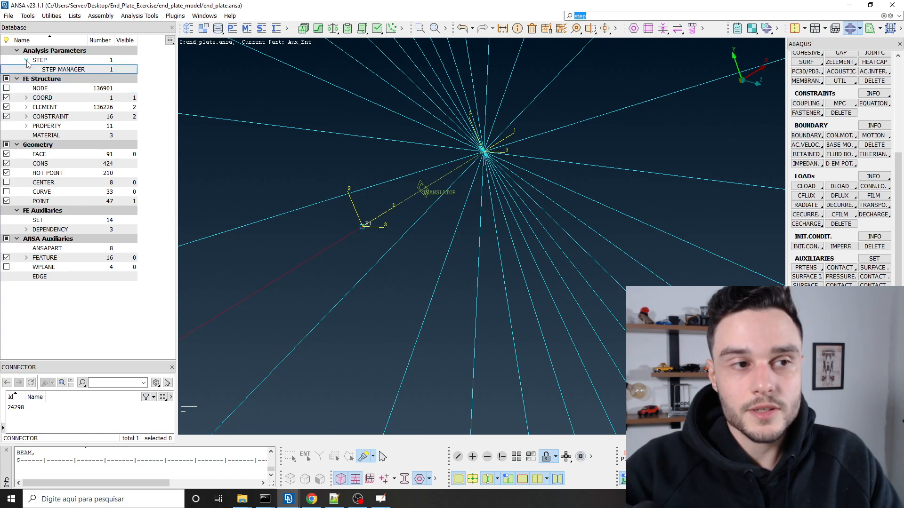
pyautogui.click(56, 70)
pyautogui.rightClick(51, 408)
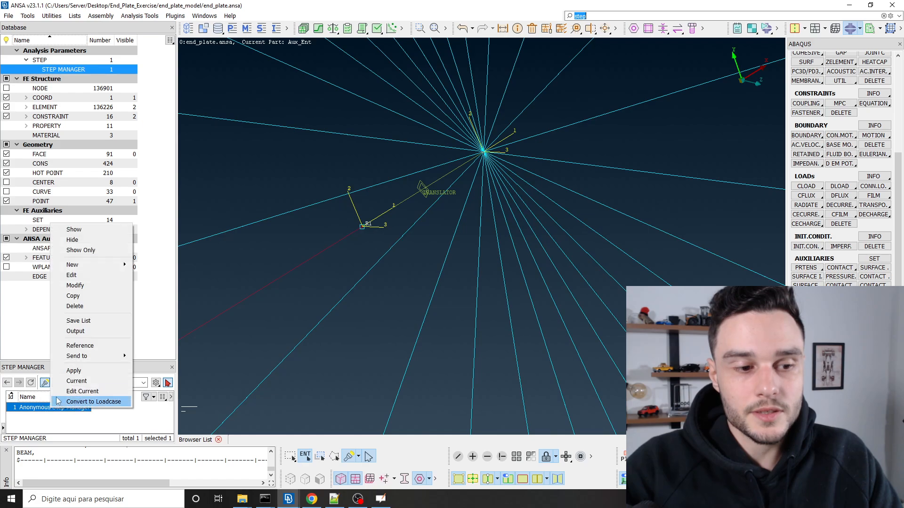
pyautogui.click(75, 306)
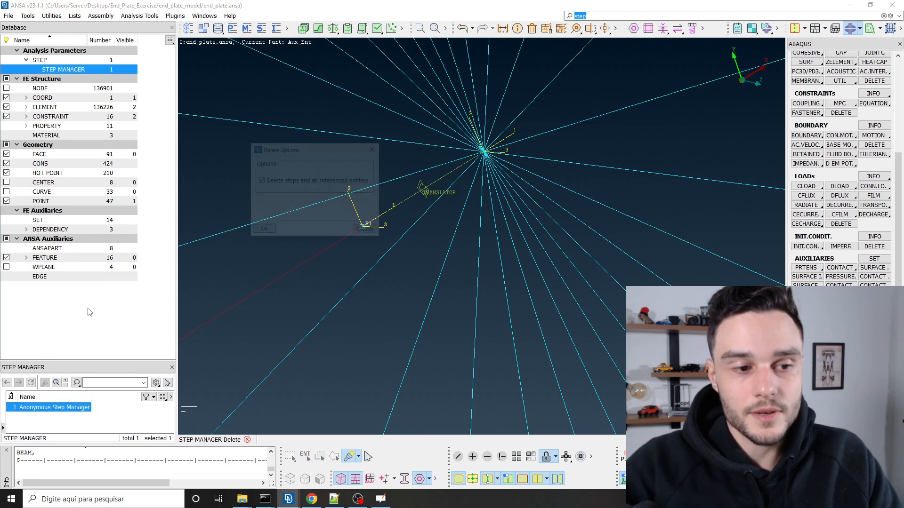
pyautogui.click(263, 230)
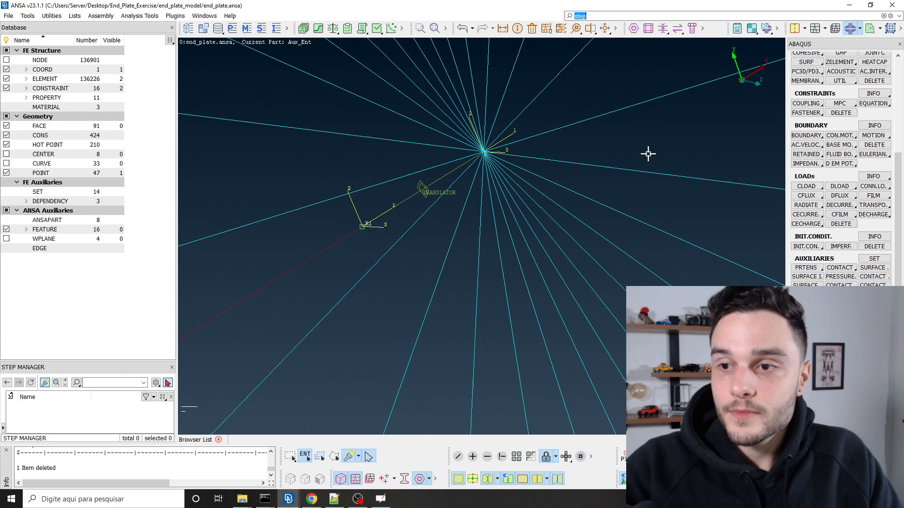
# Step: Reselect the ABAQUS deck and create a connector load by element on the TRANSLATOR connector
pyautogui.scroll(2, 855, 160)
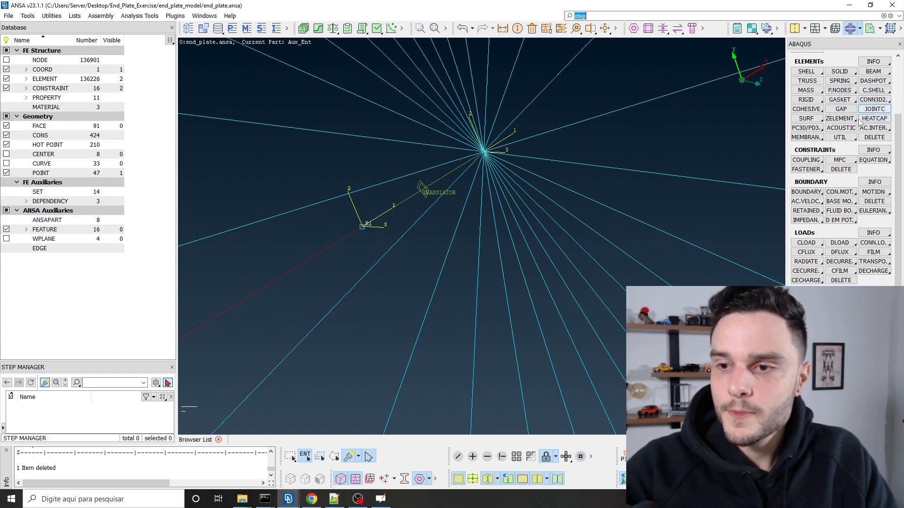
pyautogui.scroll(-2, 853, 143)
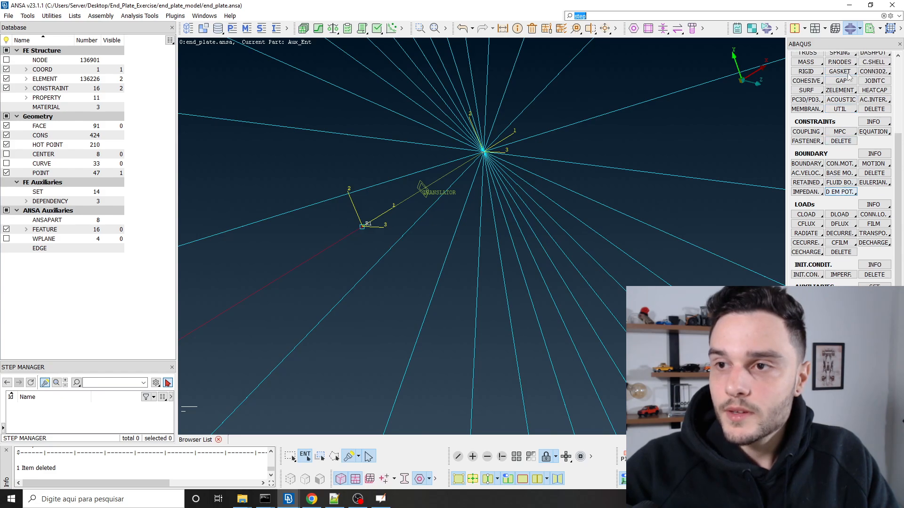
pyautogui.click(861, 27)
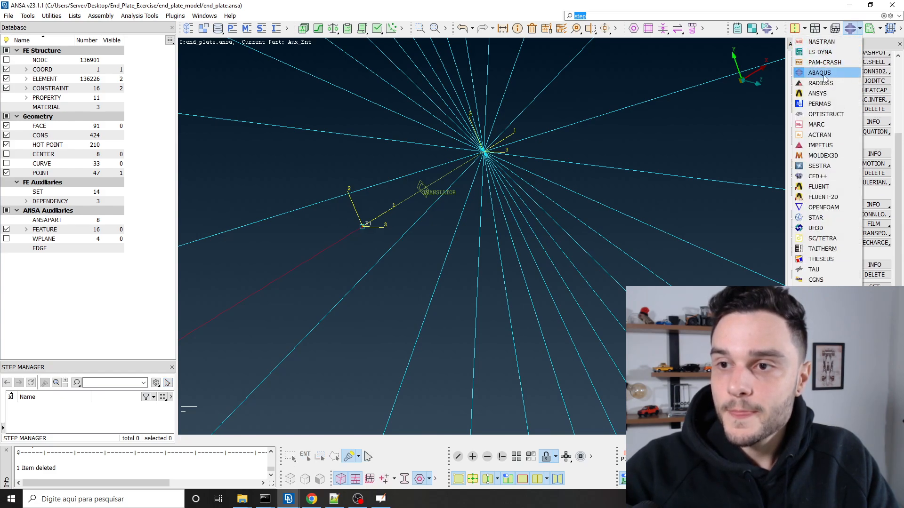
pyautogui.click(820, 73)
pyautogui.scroll(-1, 833, 136)
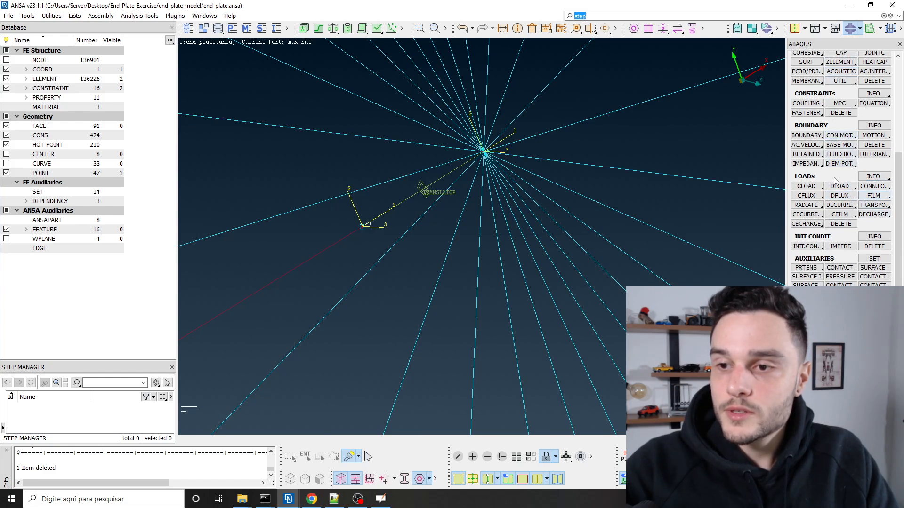
pyautogui.click(873, 186)
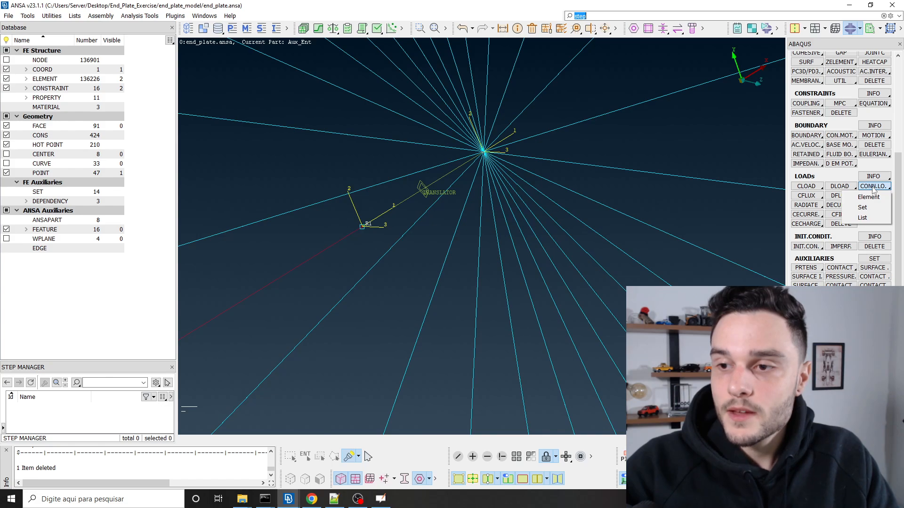
pyautogui.click(868, 197)
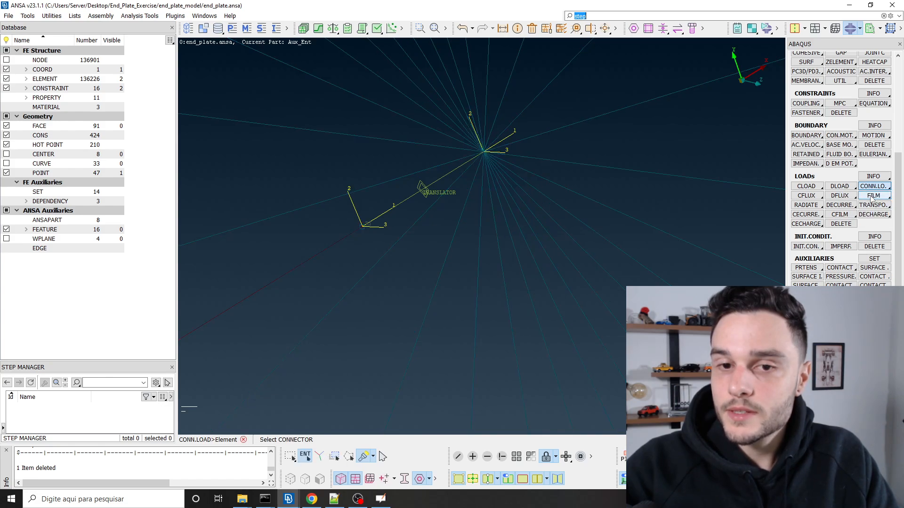
pyautogui.click(434, 180)
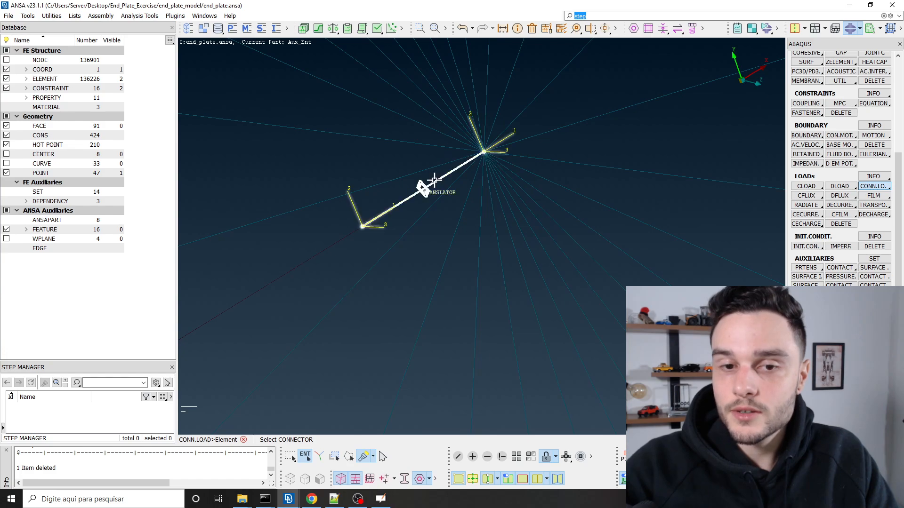
pyautogui.middleClick(410, 152)
pyautogui.moveTo(411, 151); pyautogui.dragTo(272, 72)
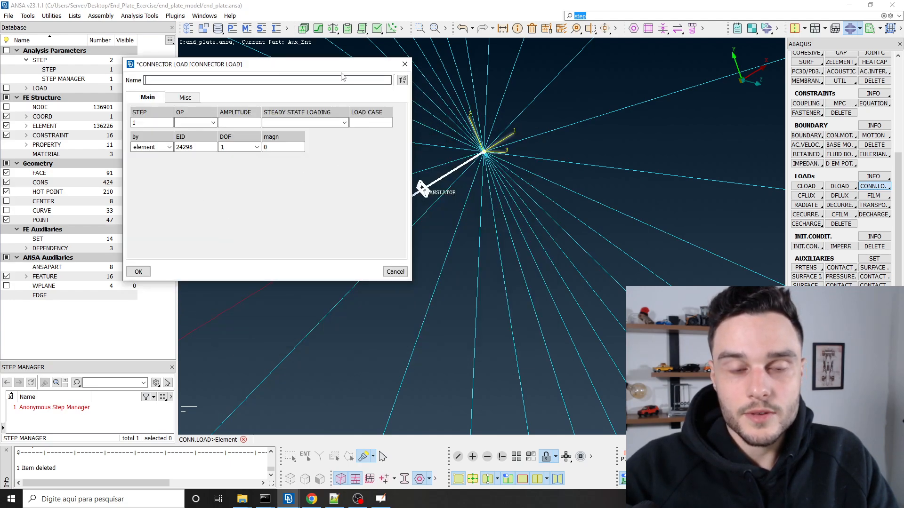
pyautogui.moveTo(343, 72); pyautogui.dragTo(314, 72)
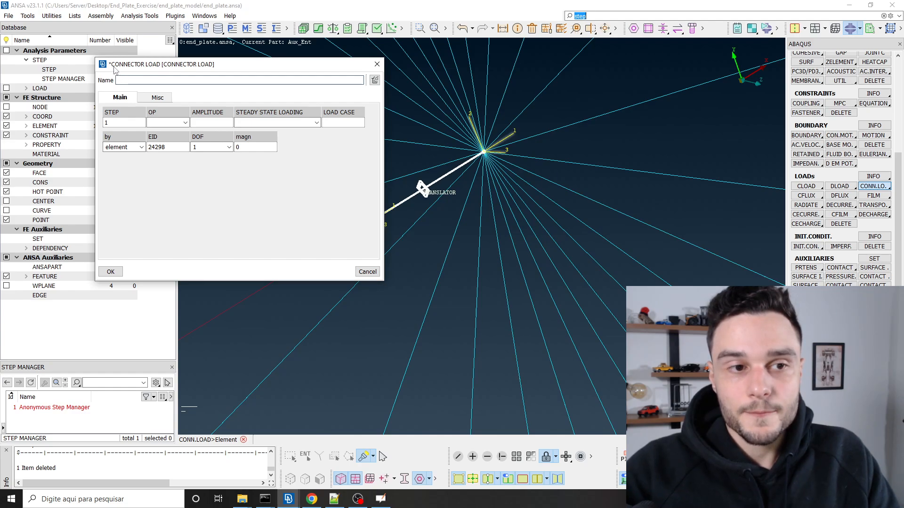
# Step: Review the connector load's step, element ID and magnitude, and choose degree of freedom 1
pyautogui.click(122, 123)
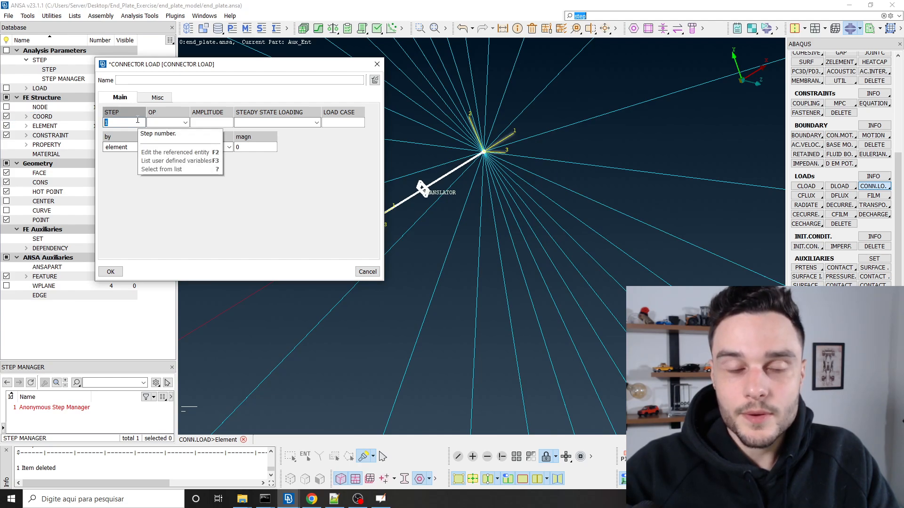
pyautogui.click(120, 124)
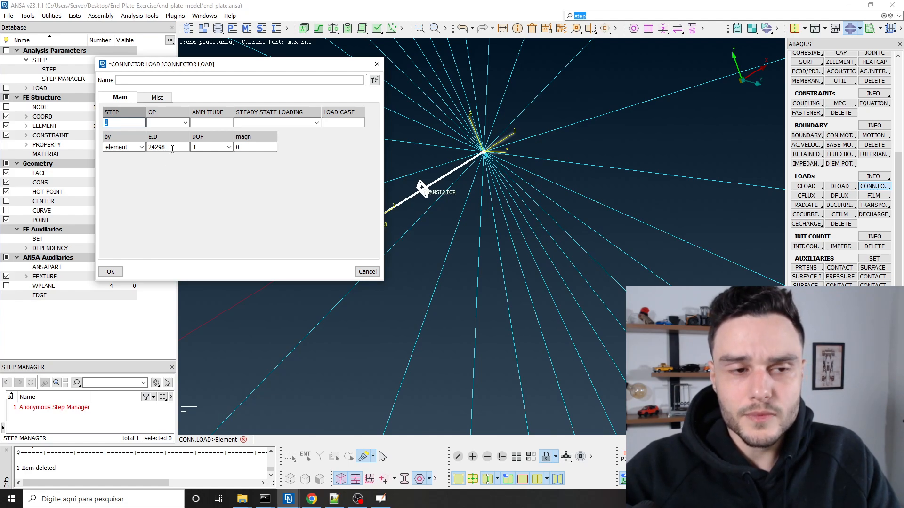
pyautogui.doubleClick(170, 147)
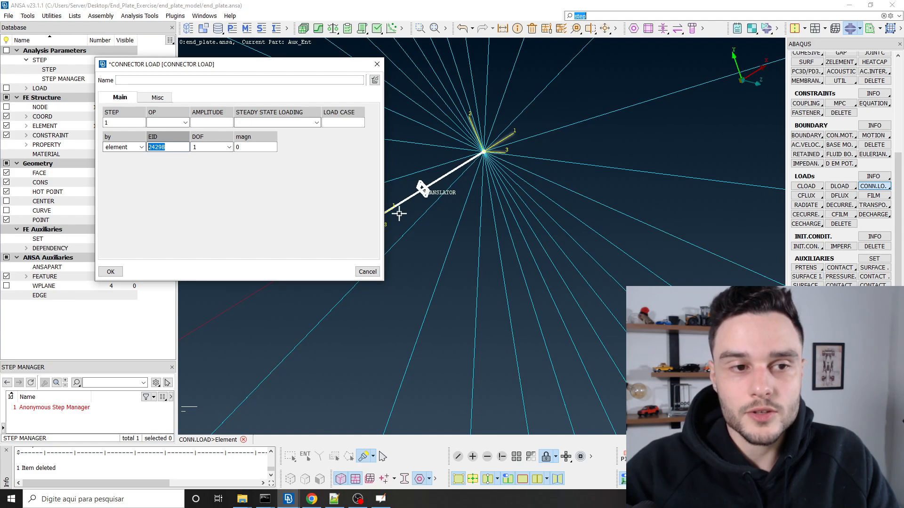
pyautogui.click(210, 147)
pyautogui.click(203, 158)
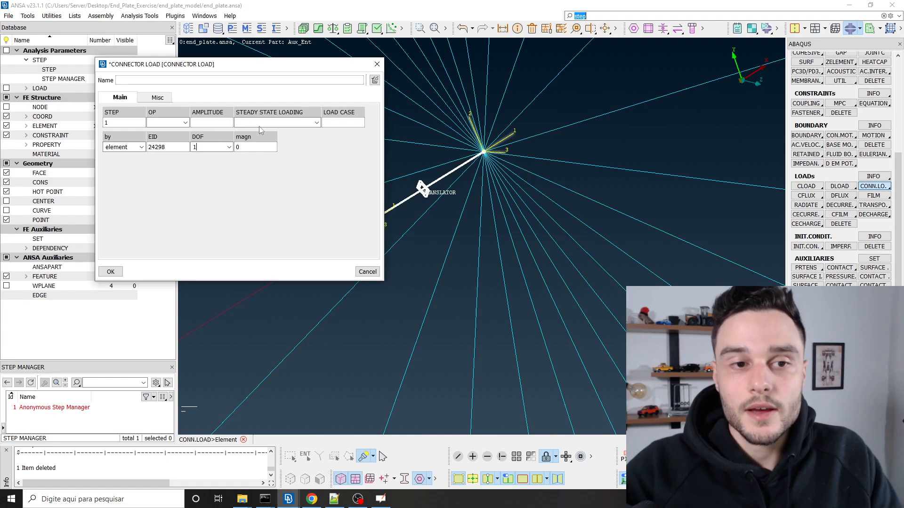
pyautogui.moveTo(277, 65); pyautogui.dragTo(252, 69)
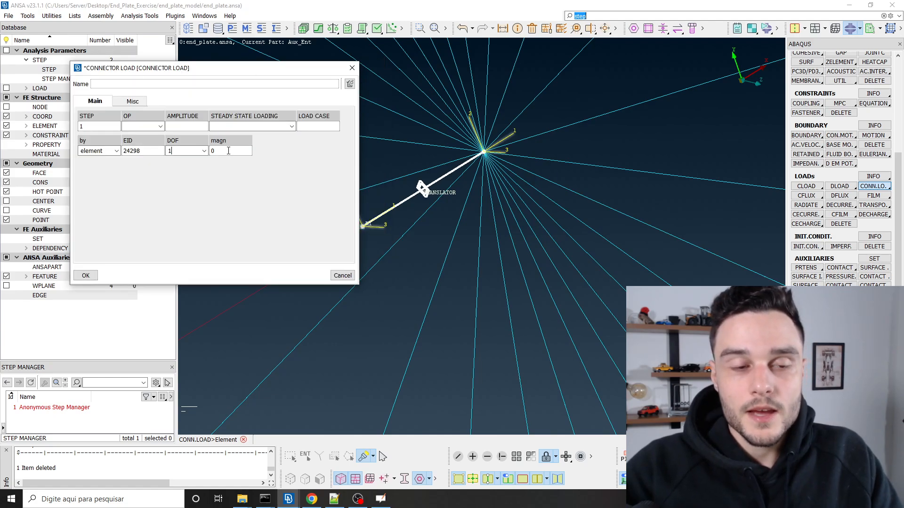
pyautogui.doubleClick(230, 151)
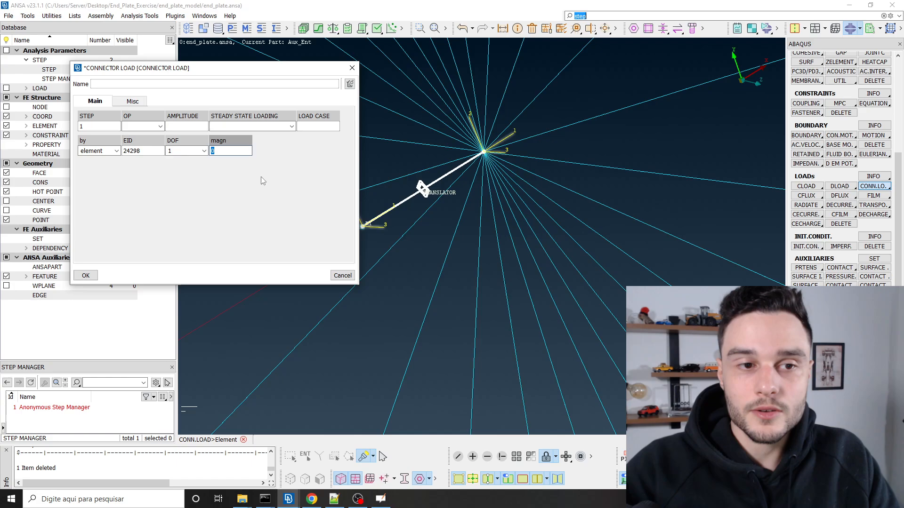
# Step: Switch to Chrome, open the shi2008.pdf paper and examine specimen SC2 in Table 1 and the geometric details of the connections
pyautogui.click(311, 499)
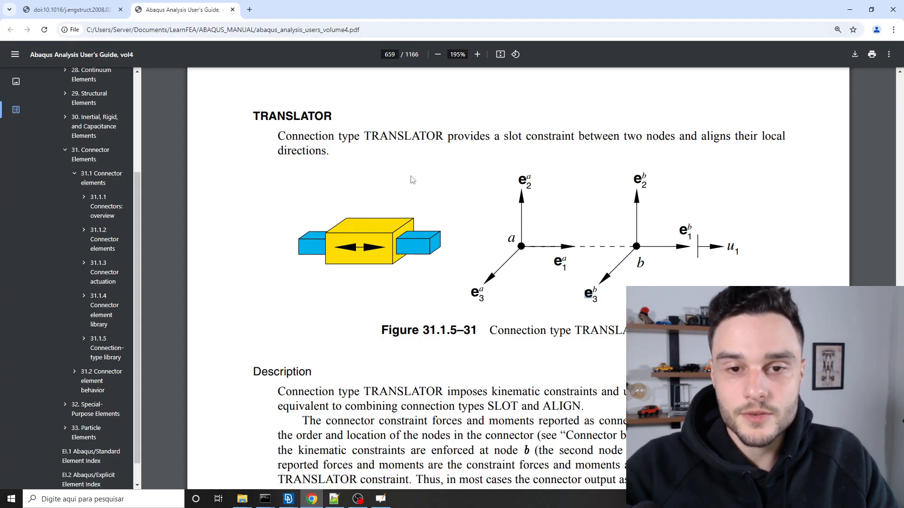
pyautogui.click(71, 9)
pyautogui.scroll(-20, 473, 174)
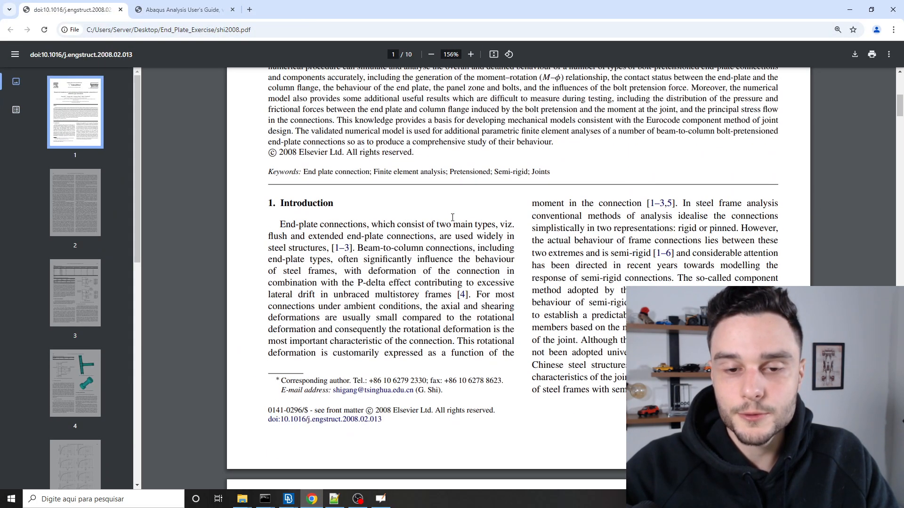
pyautogui.scroll(-8, 434, 265)
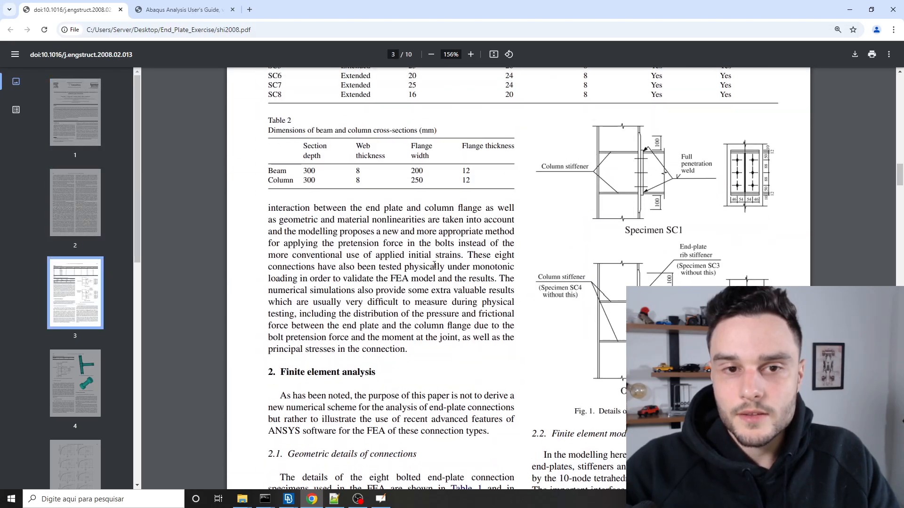
pyautogui.scroll(6, 353, 254)
pyautogui.keyDown('ctrl'); pyautogui.scroll(3, 467, 304); pyautogui.keyUp('ctrl')
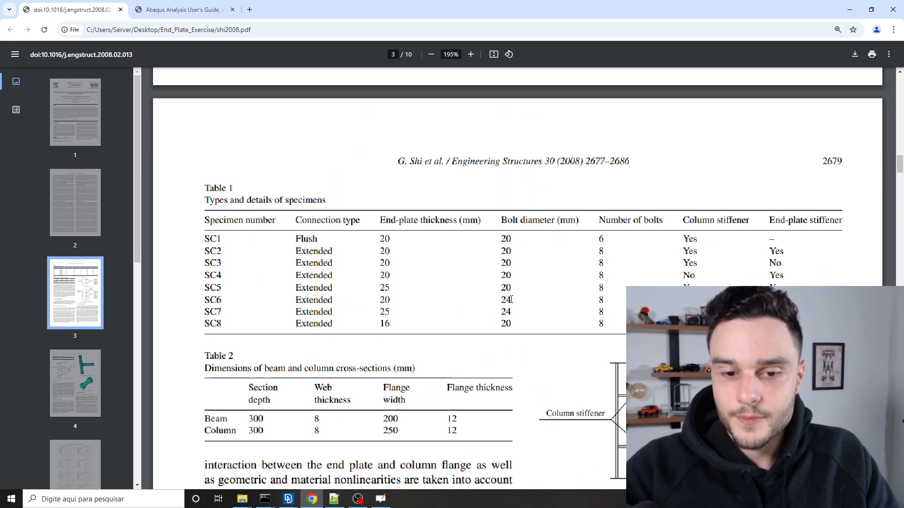
pyautogui.moveTo(210, 255); pyautogui.dragTo(765, 246)
pyautogui.scroll(-10, 421, 259)
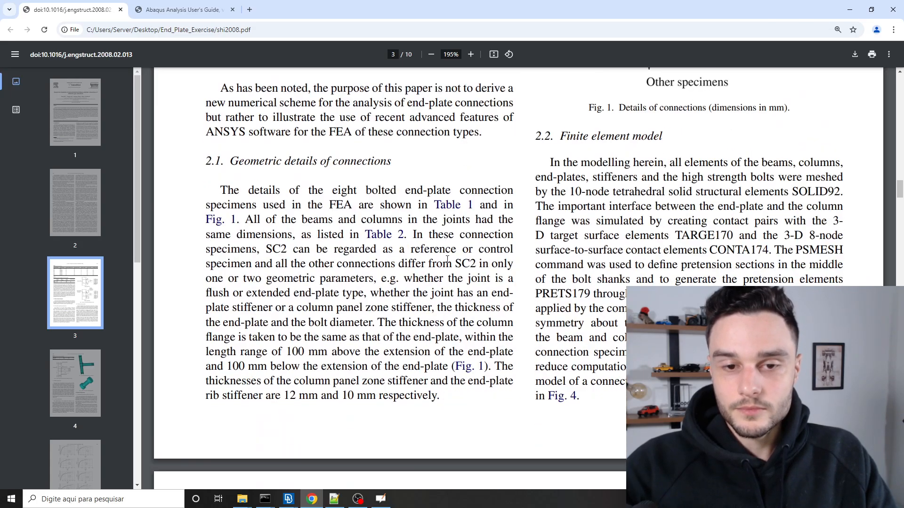
pyautogui.keyDown('ctrl'); pyautogui.scroll(-3, 447, 260); pyautogui.keyUp('ctrl')
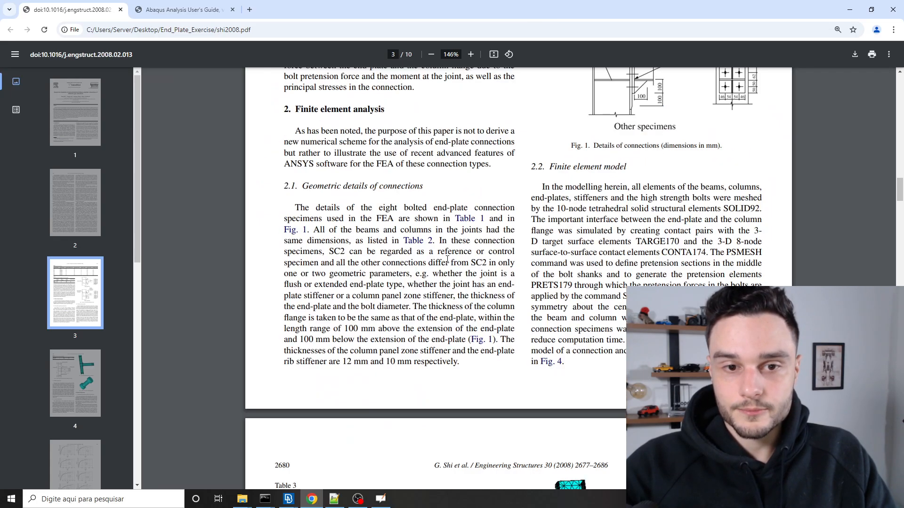
# Step: Find the bolt pretension forces for M20 and M24 bolts in section 2.4, Analysis methodology, of the paper
pyautogui.scroll(-14, 563, 232)
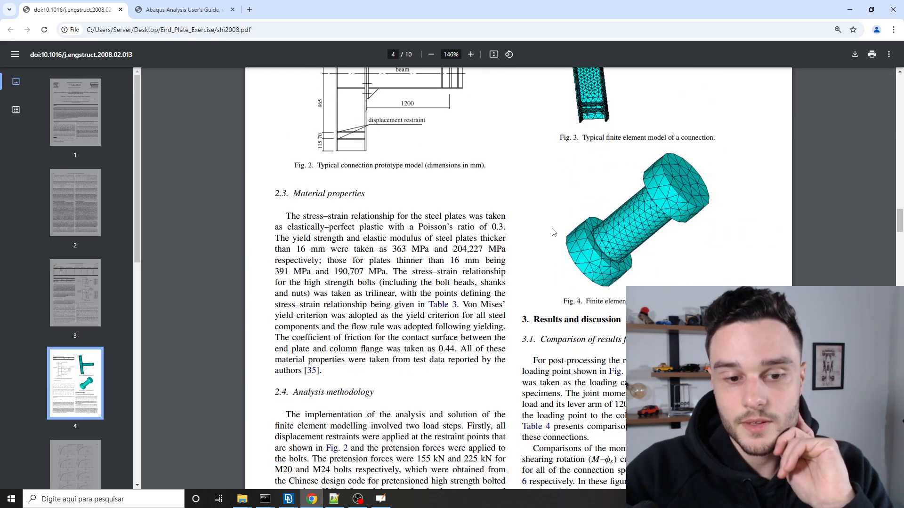
pyautogui.scroll(-3, 380, 312)
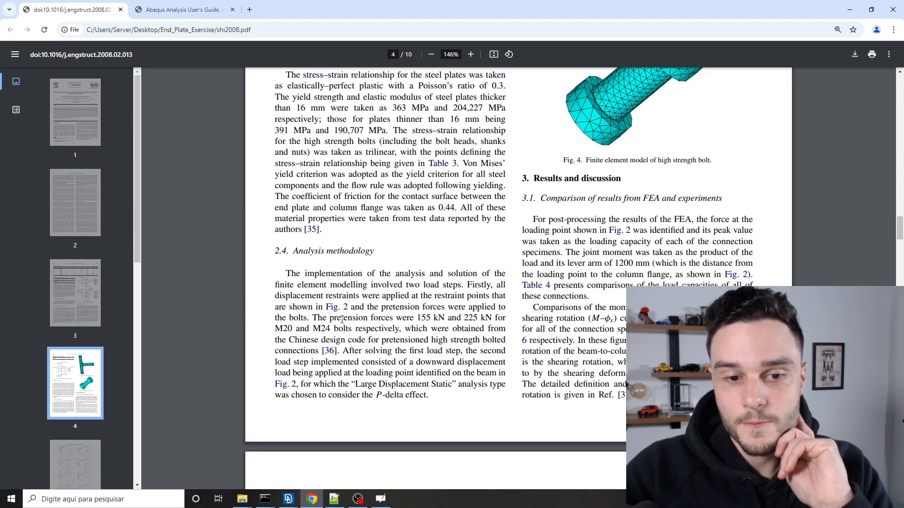
pyautogui.moveTo(325, 318); pyautogui.dragTo(490, 319)
pyautogui.click(490, 319)
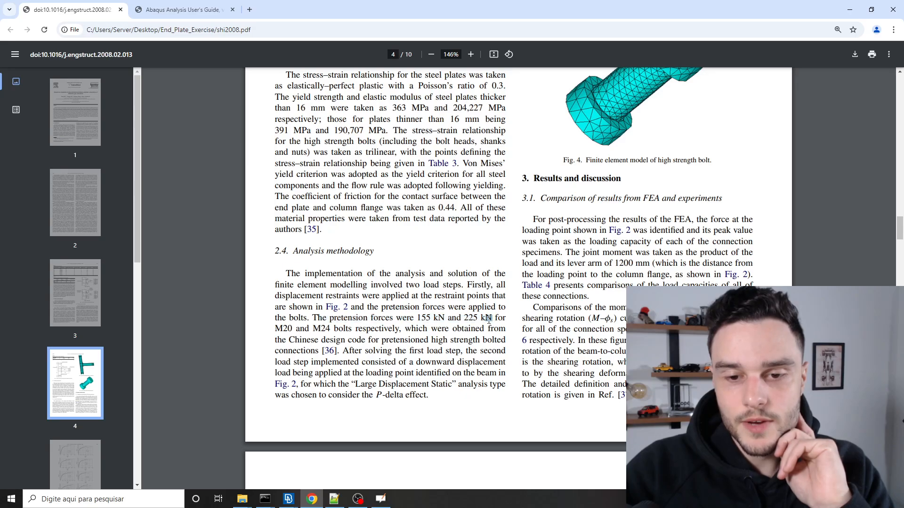
pyautogui.doubleClick(285, 328)
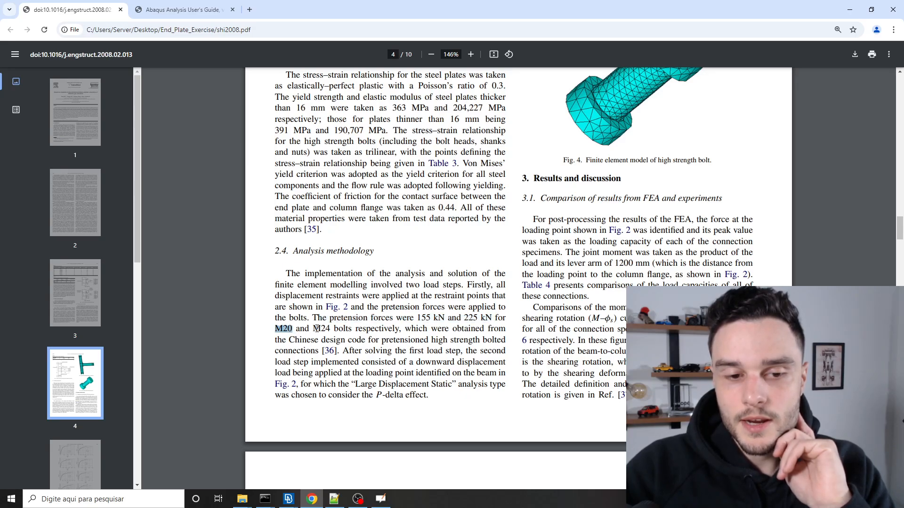
pyautogui.moveTo(314, 328); pyautogui.dragTo(328, 328)
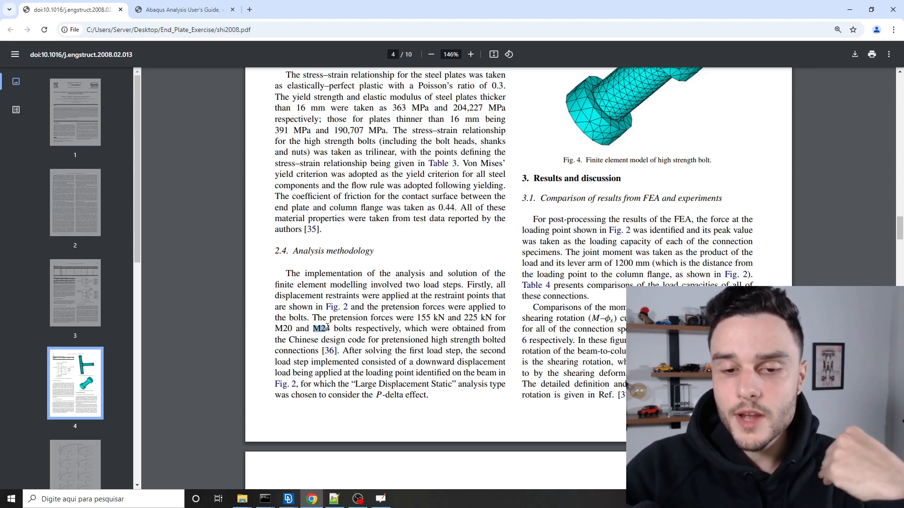
pyautogui.moveTo(410, 318); pyautogui.dragTo(445, 319)
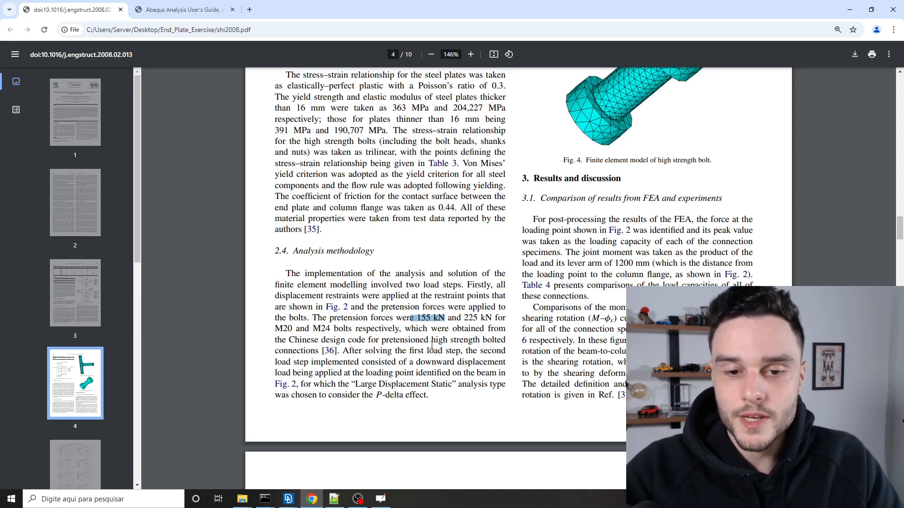
# Step: Return to ANSA, set the connector load magnitude to 155000 after rechecking the paper, and accept the load
pyautogui.hotkey('alt', 'Tab')
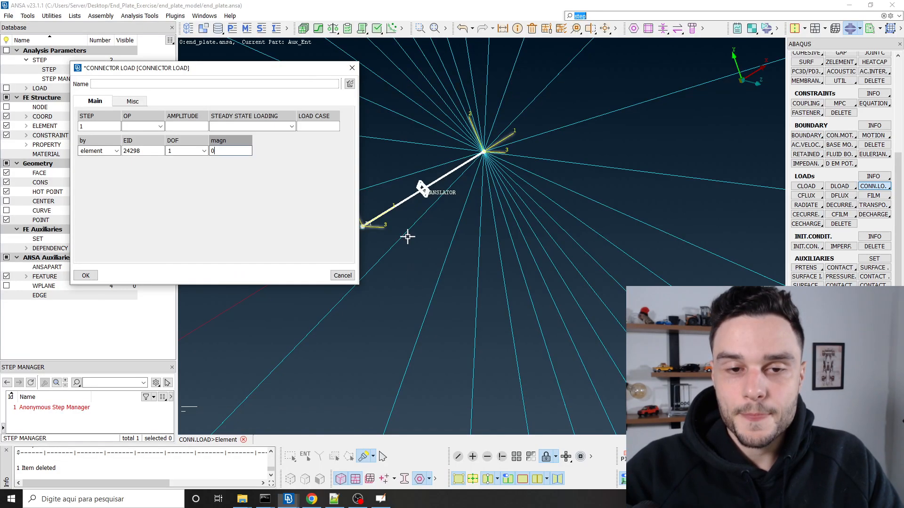
pyautogui.doubleClick(233, 151)
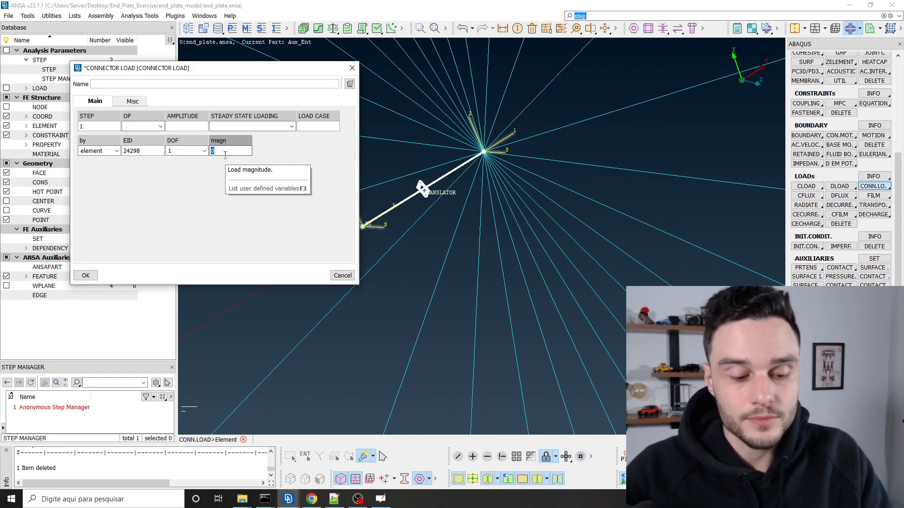
pyautogui.hotkey('alt', 'Tab')
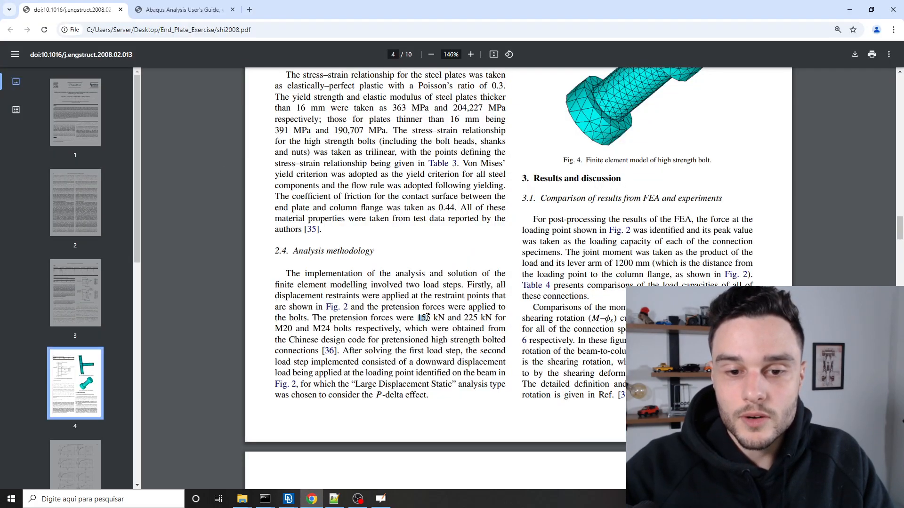
pyautogui.hotkey('alt', 'Tab')
pyautogui.click(235, 150)
pyautogui.write('155000')
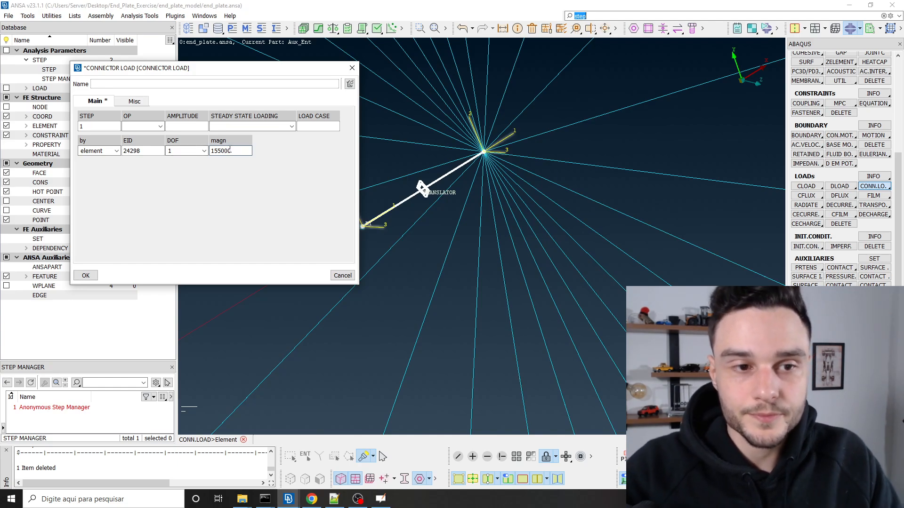
pyautogui.moveTo(221, 150)
pyautogui.mouseDown()
pyautogui.moveTo(238, 151)
pyautogui.moveTo(229, 151)
pyautogui.mouseUp()
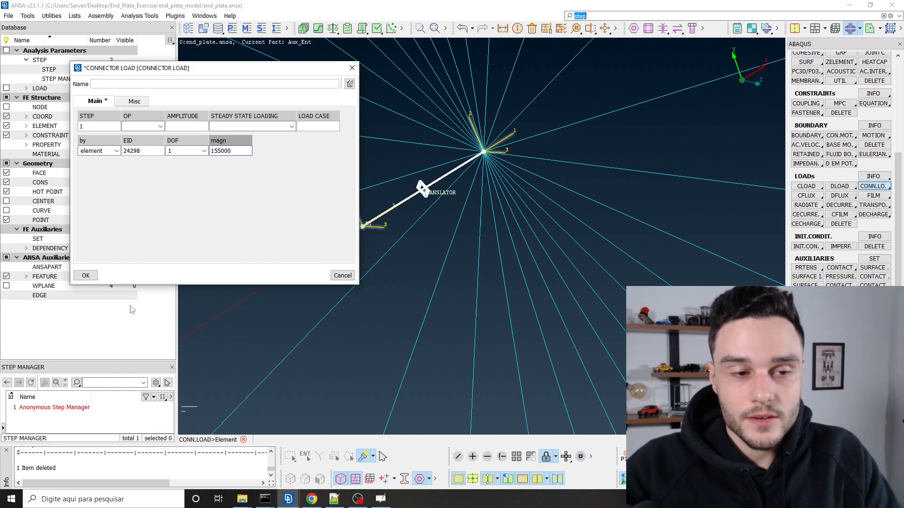
pyautogui.click(86, 276)
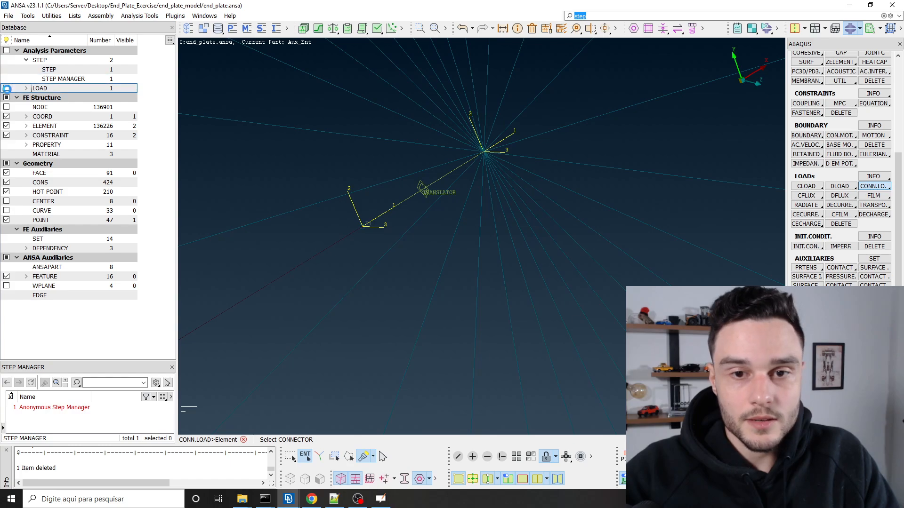
# Step: List the connector loads from the database's LOAD group and select the new load to highlight it in the model
pyautogui.click(25, 88)
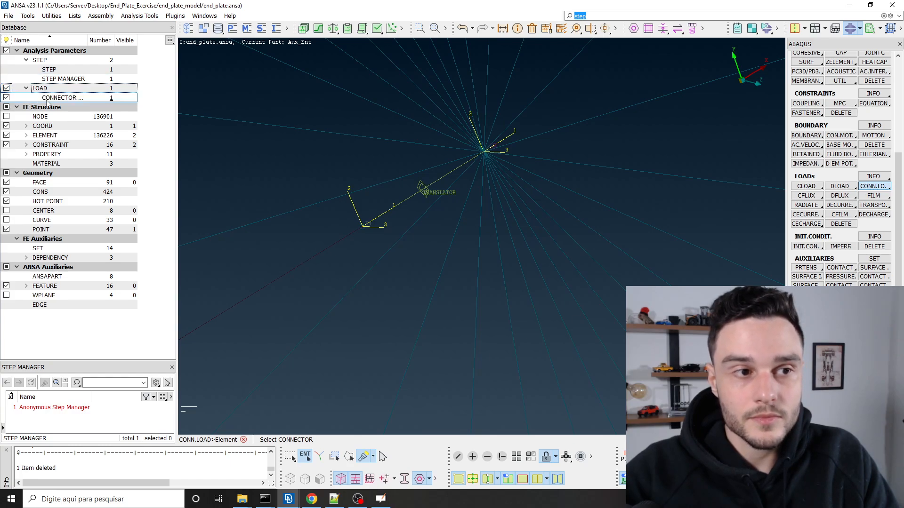
pyautogui.doubleClick(50, 98)
pyautogui.click(22, 407)
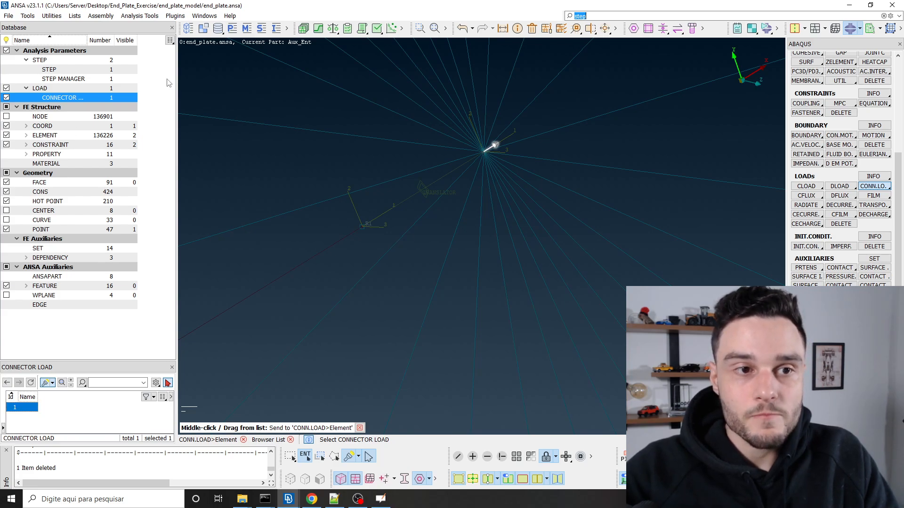
# Step: Widen the database's Name column, list the connector loads and highlight the load on the TRANSLATOR connector, finally clearing the selection
pyautogui.moveTo(86, 40); pyautogui.dragTo(108, 40)
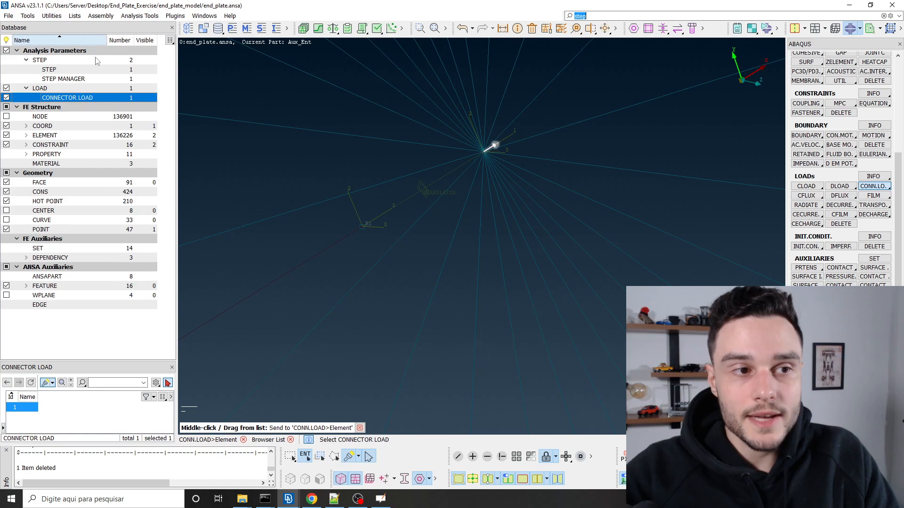
pyautogui.click(44, 88)
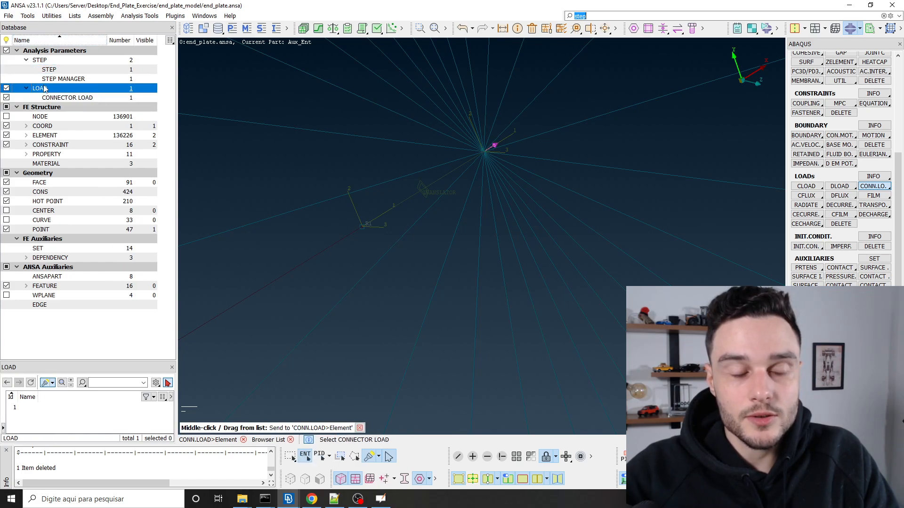
pyautogui.click(72, 98)
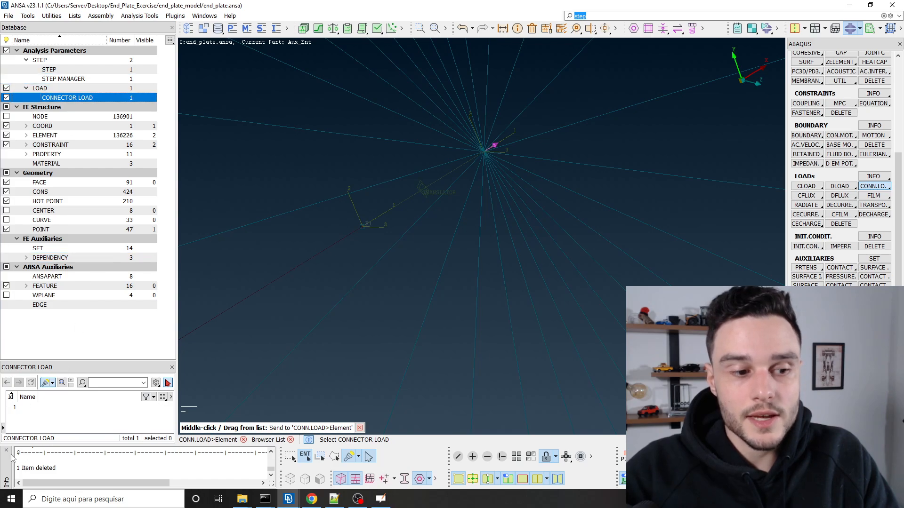
pyautogui.click(17, 408)
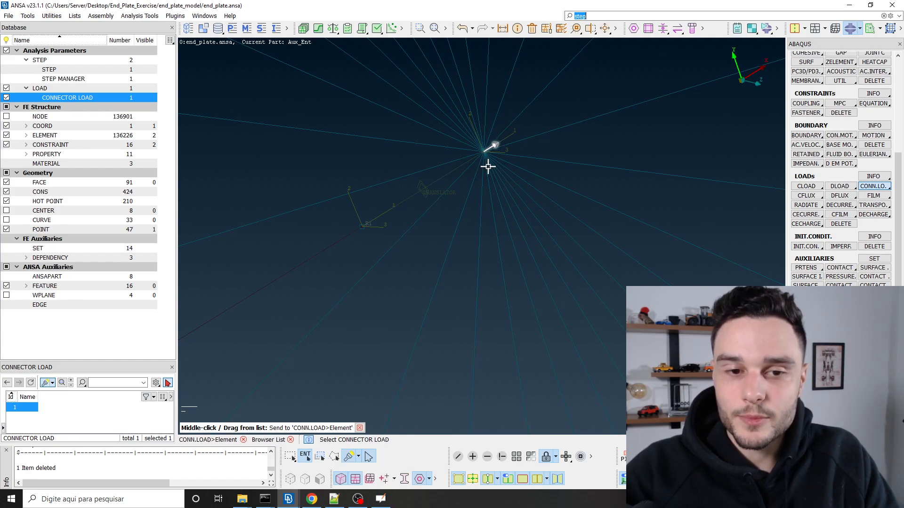
pyautogui.click(172, 225)
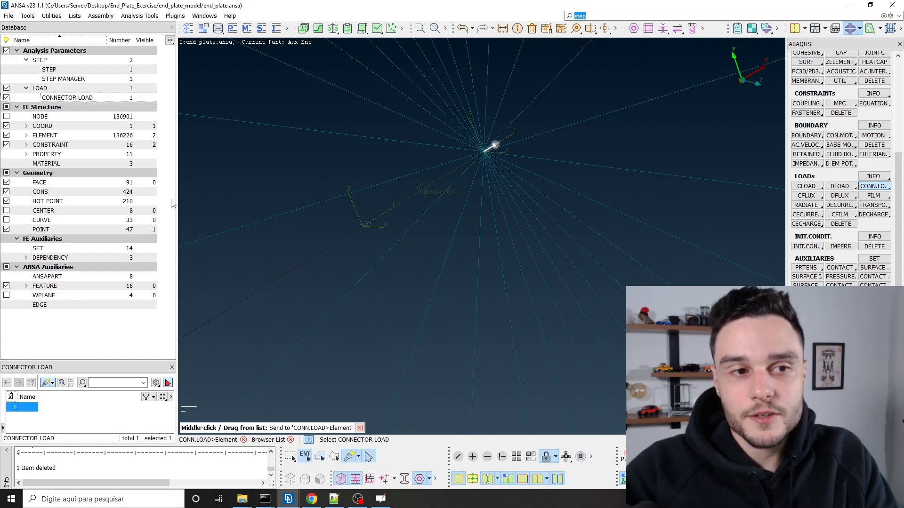
pyautogui.keyDown('ctrl'); pyautogui.moveTo(470, 165); pyautogui.dragTo(465, 203, button='middle'); pyautogui.keyUp('ctrl')
pyautogui.moveTo(465, 203)
pyautogui.keyDown('ctrl'); pyautogui.mouseDown()
pyautogui.moveTo(459, 193)
pyautogui.moveTo(462, 206)
pyautogui.mouseUp(); pyautogui.keyUp('ctrl')
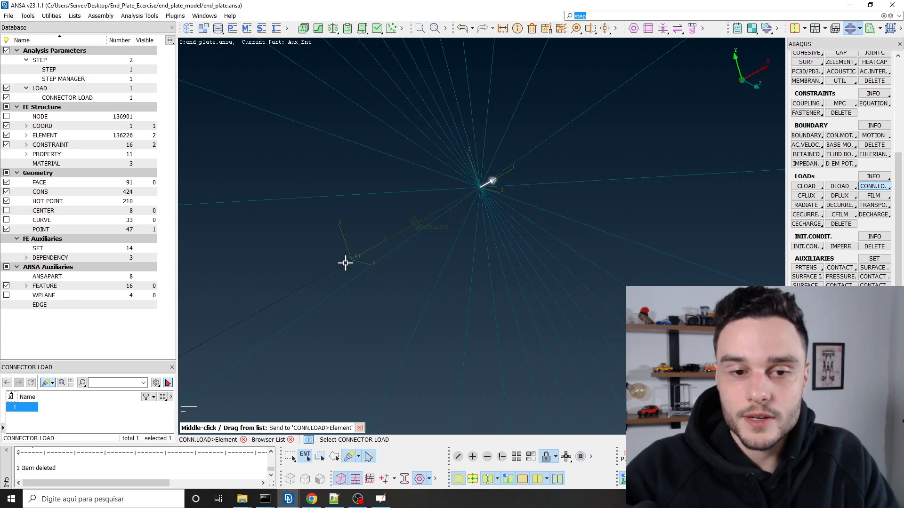
pyautogui.click(113, 409)
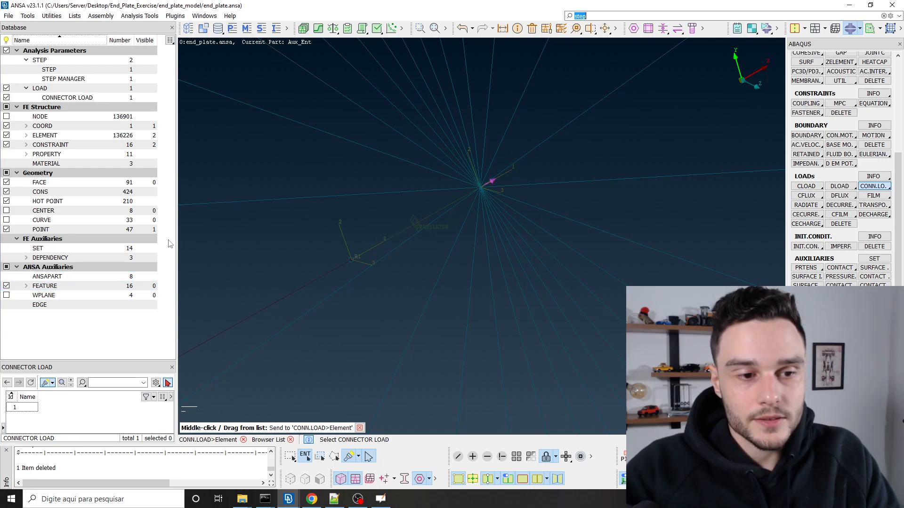
pyautogui.press('Escape')
pyautogui.press('Escape')
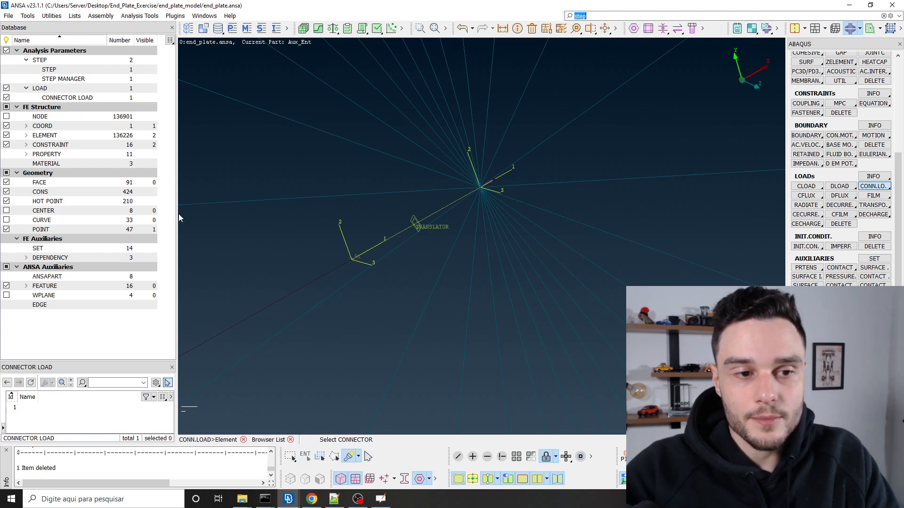
# Step: List the nodes from the database and pick the TRANSLATOR connector's two end nodes in the model
pyautogui.keyDown('ctrl'); pyautogui.moveTo(394, 224); pyautogui.dragTo(407, 227); pyautogui.keyUp('ctrl')
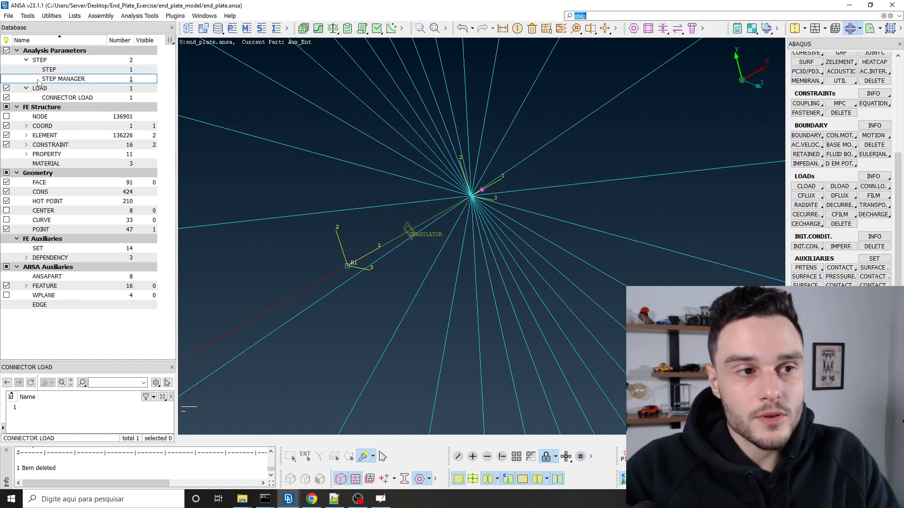
pyautogui.click(43, 117)
pyautogui.click(348, 267)
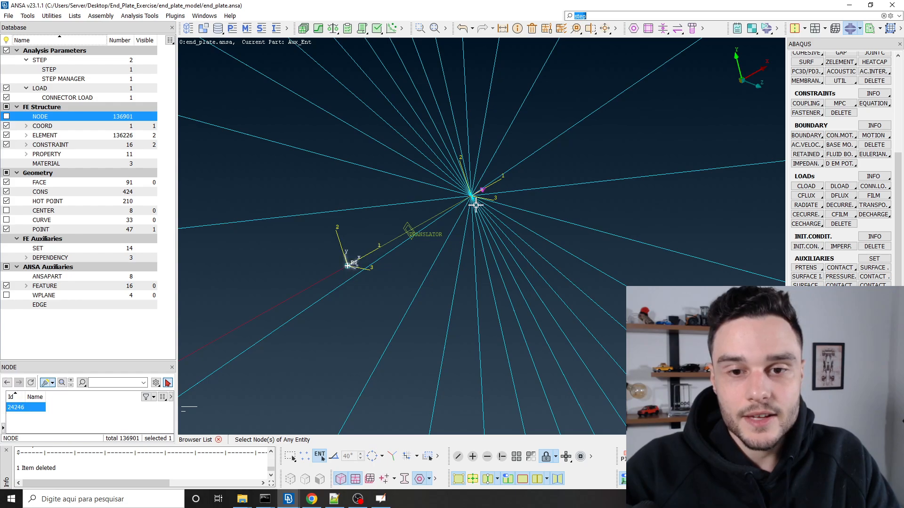
pyautogui.click(471, 196)
# Step: Switch to OpenBoard and sketch two red points labelled a and b below the TRANSLATOR figure, joined by a straight red line
pyautogui.press('super')
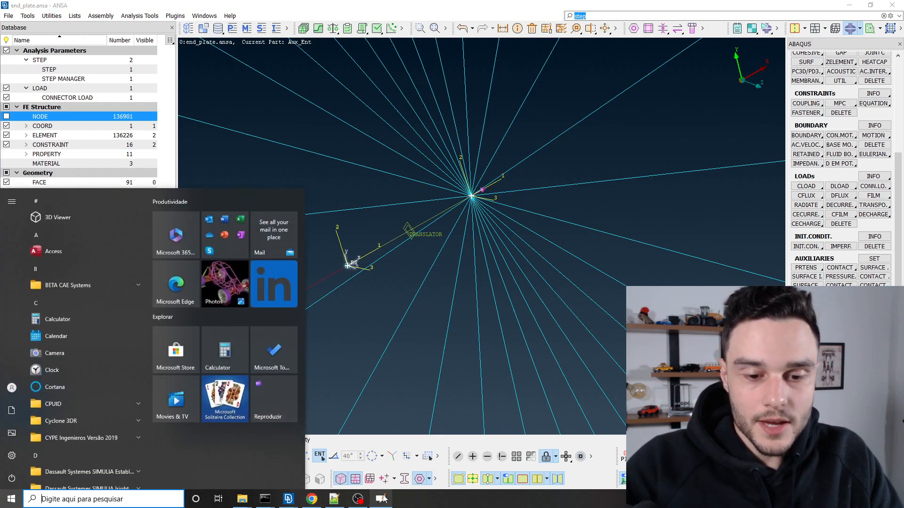
pyautogui.click(381, 499)
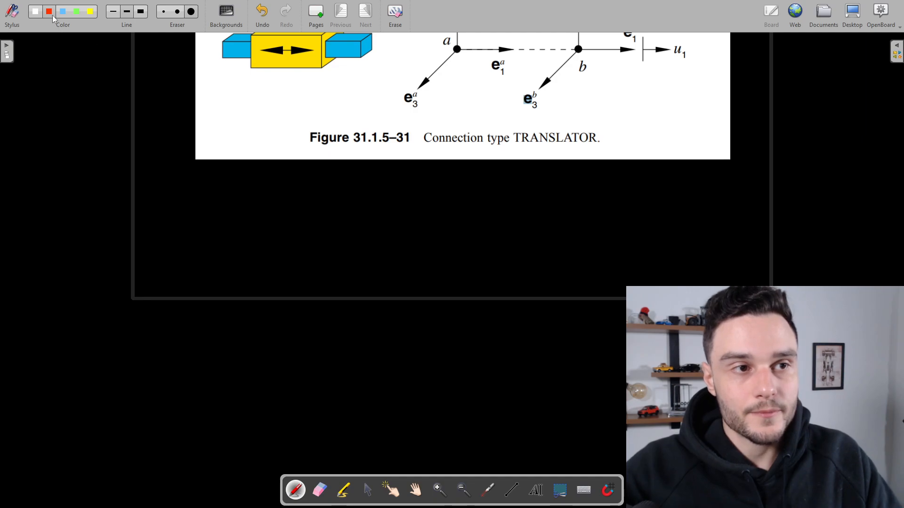
pyautogui.scroll(-5, 184, 202)
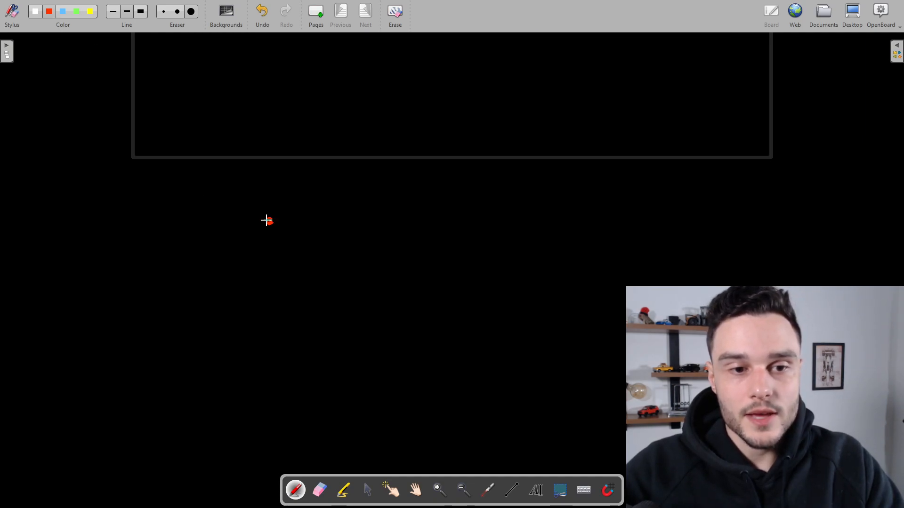
pyautogui.moveTo(271, 203); pyautogui.dragTo(273, 212)
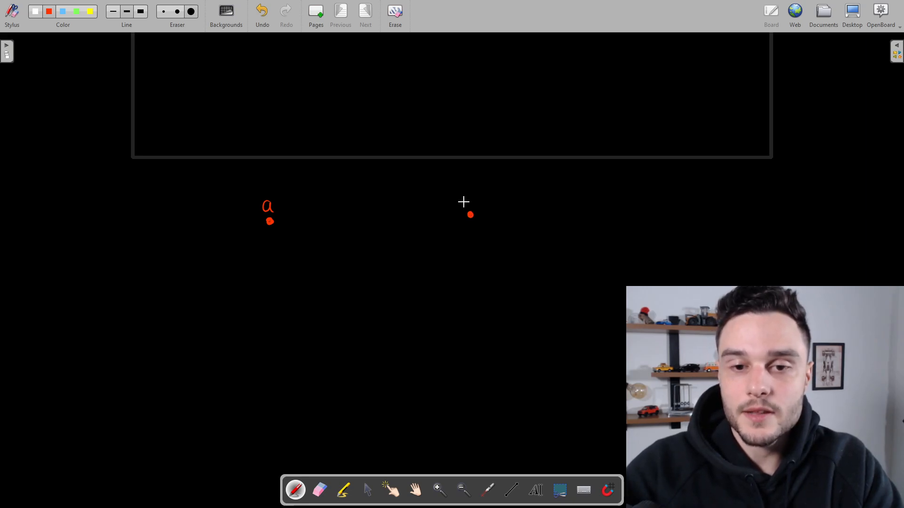
pyautogui.moveTo(465, 186); pyautogui.dragTo(467, 196)
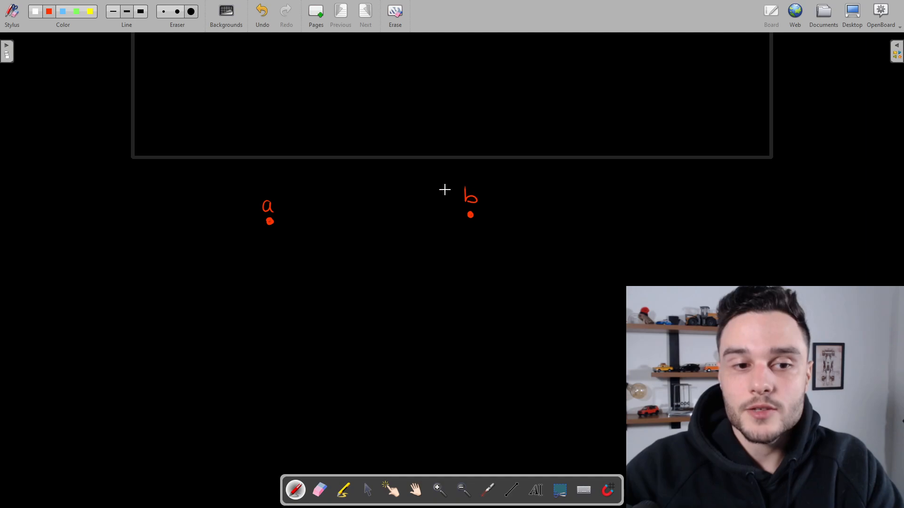
pyautogui.click(511, 491)
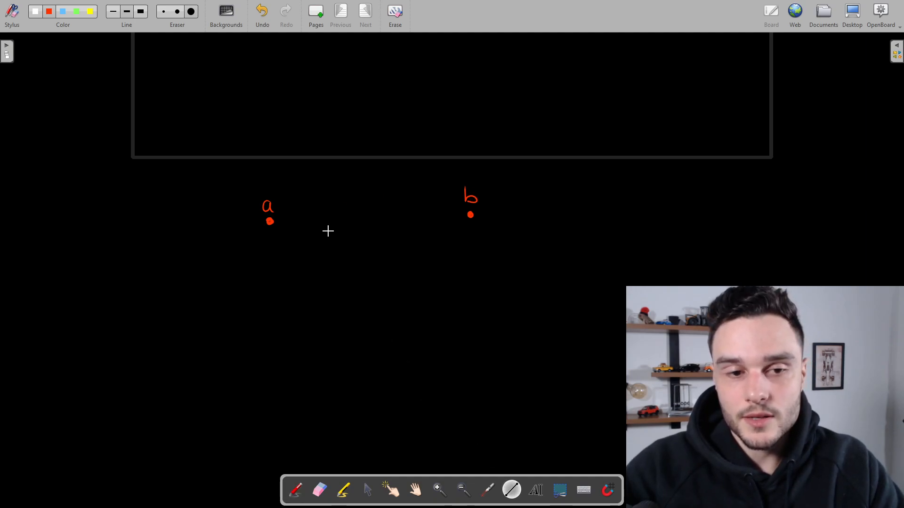
pyautogui.moveTo(272, 221); pyautogui.dragTo(471, 214)
# Step: Mark point a with a white dot, try a freehand white stroke from it towards b, and undo the stroke
pyautogui.click(34, 13)
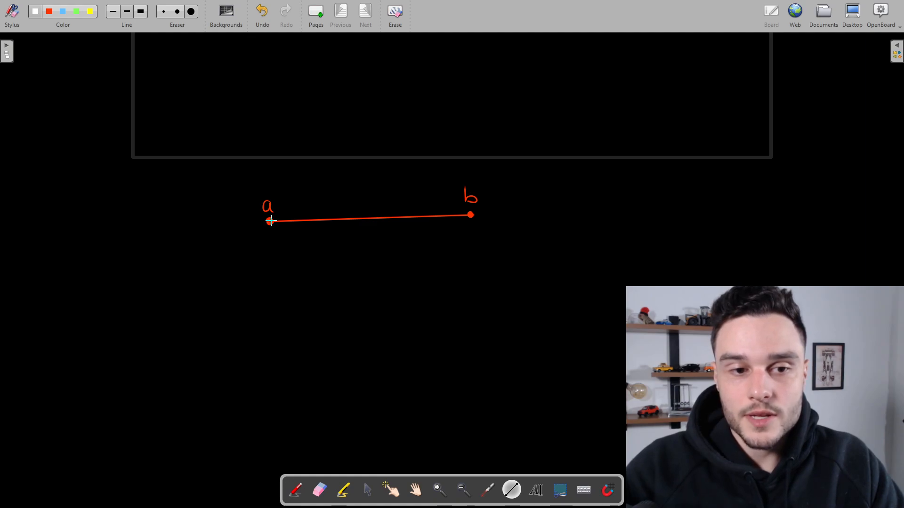
pyautogui.moveTo(268, 223); pyautogui.dragTo(271, 219)
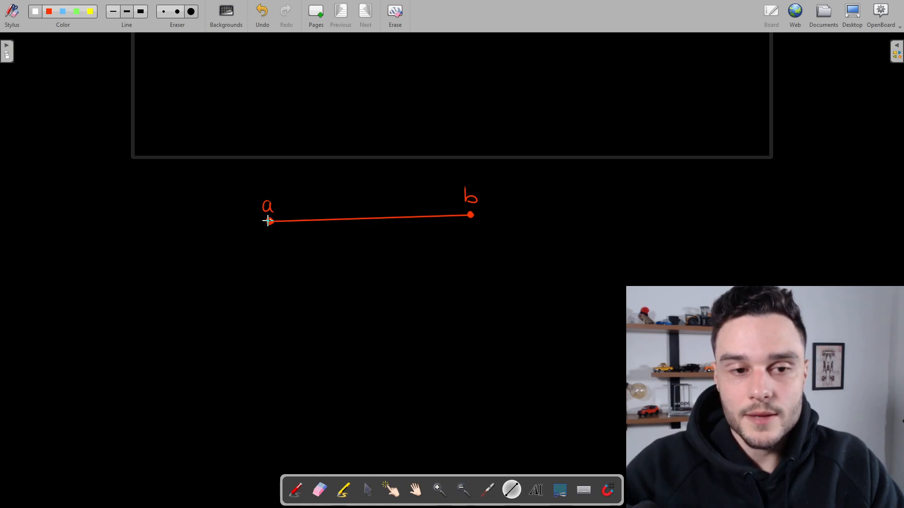
pyautogui.click(299, 493)
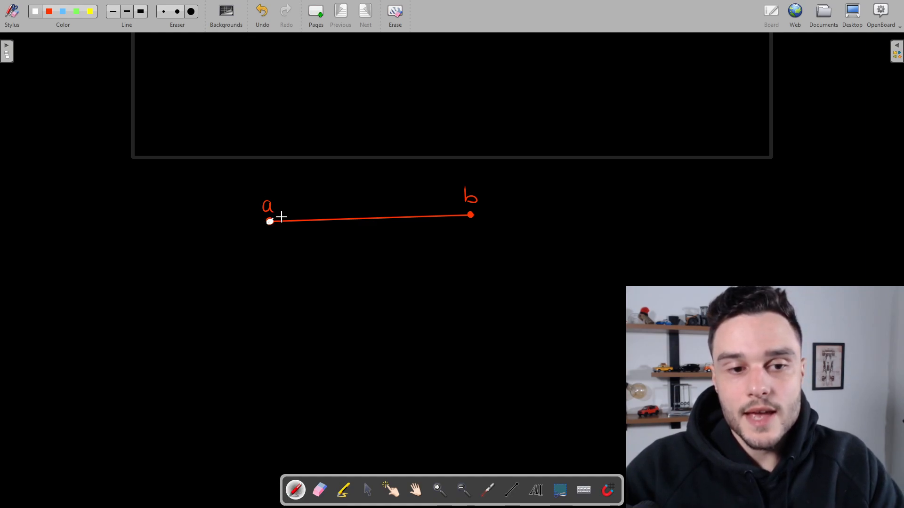
pyautogui.moveTo(273, 218); pyautogui.dragTo(303, 219)
pyautogui.hotkey('ctrl', 'z')
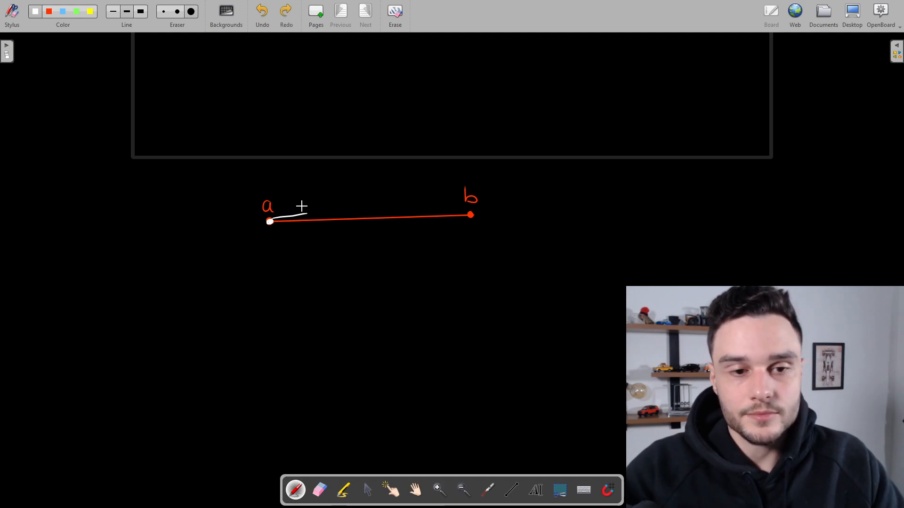
# Step: Undo the last white stroke and draw a white arrow from point a toward b, labelled x
pyautogui.hotkey('ctrl', 'z')
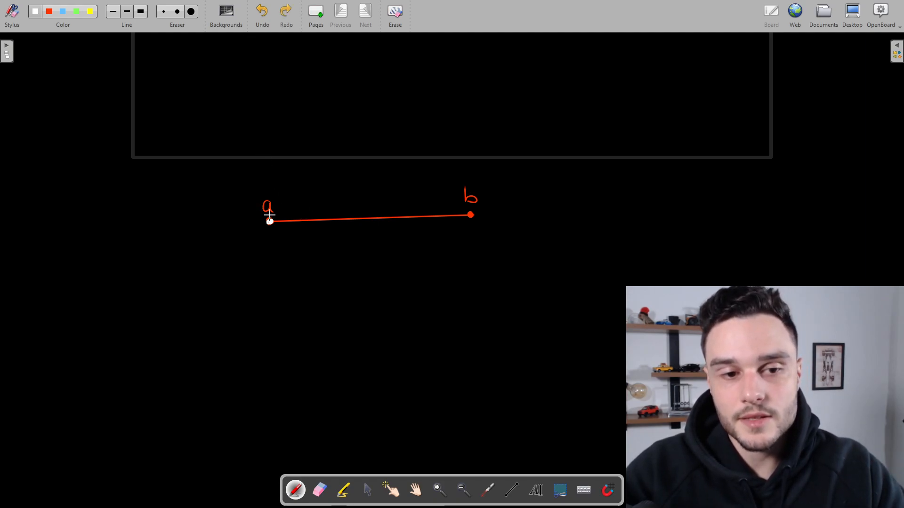
pyautogui.moveTo(269, 221); pyautogui.dragTo(312, 210)
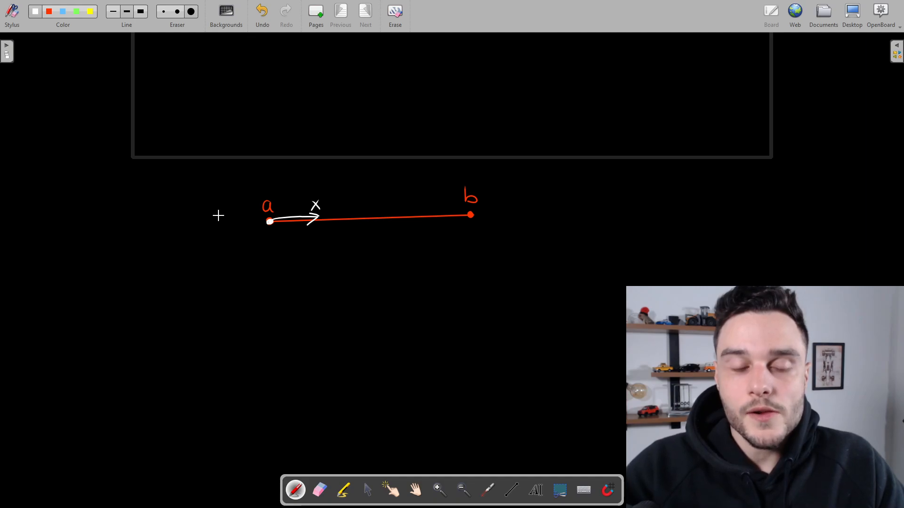
# Step: Write "CL = + 155000N" below the a–b line and set the pen colour to yellow
pyautogui.moveTo(238, 292)
pyautogui.mouseDown()
pyautogui.moveTo(260, 304)
pyautogui.moveTo(274, 294)
pyautogui.mouseUp()
pyautogui.moveTo(267, 298); pyautogui.dragTo(350, 290)
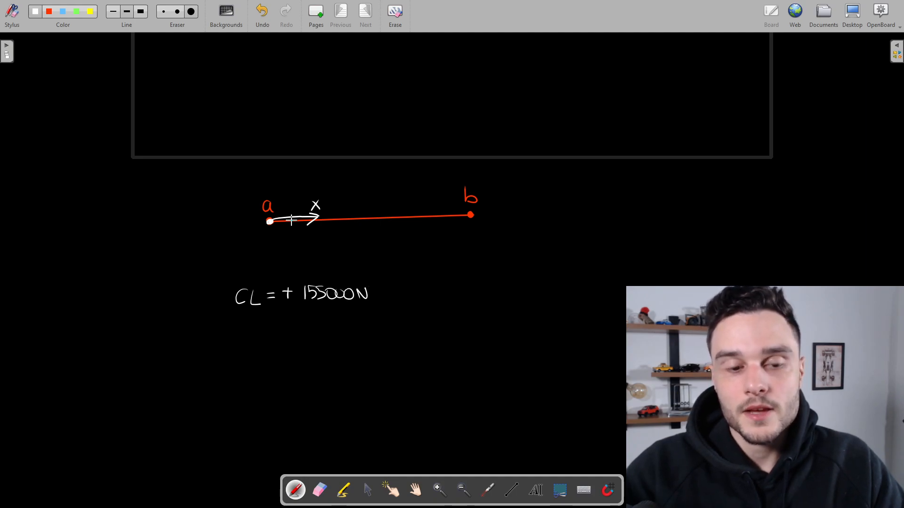
pyautogui.click(93, 15)
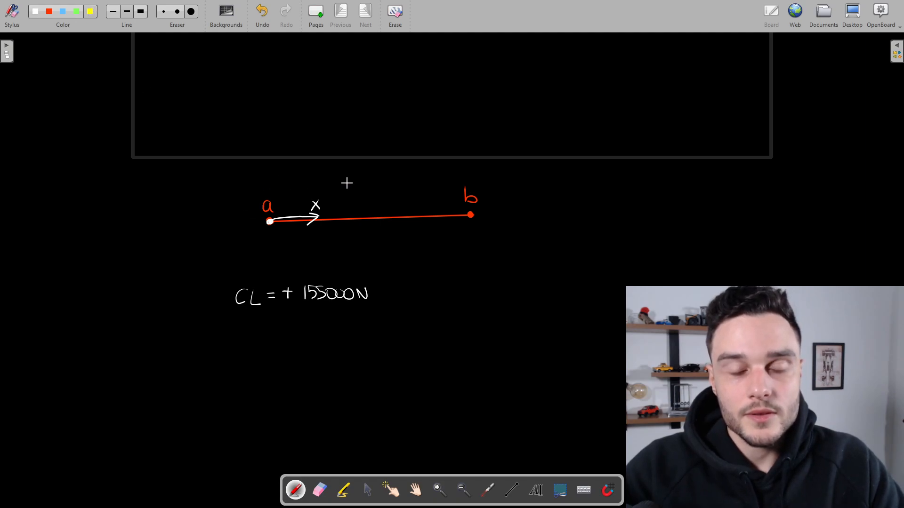
# Step: Switch to the Abaqus Analysis User's Guide in Chrome and highlight the TRANSLATOR passage on kinematic constraints being enforced at node b
pyautogui.hotkey('alt', 'Tab')
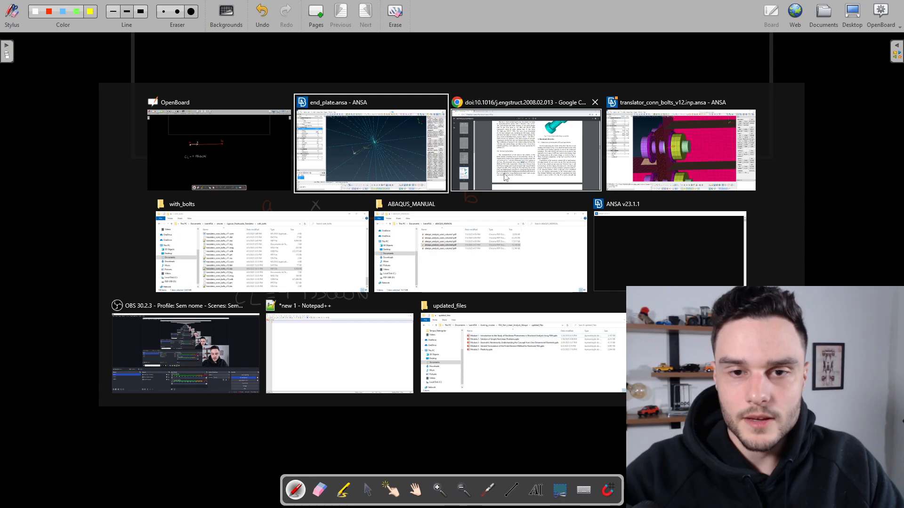
pyautogui.hotkey('alt', 'Tab')
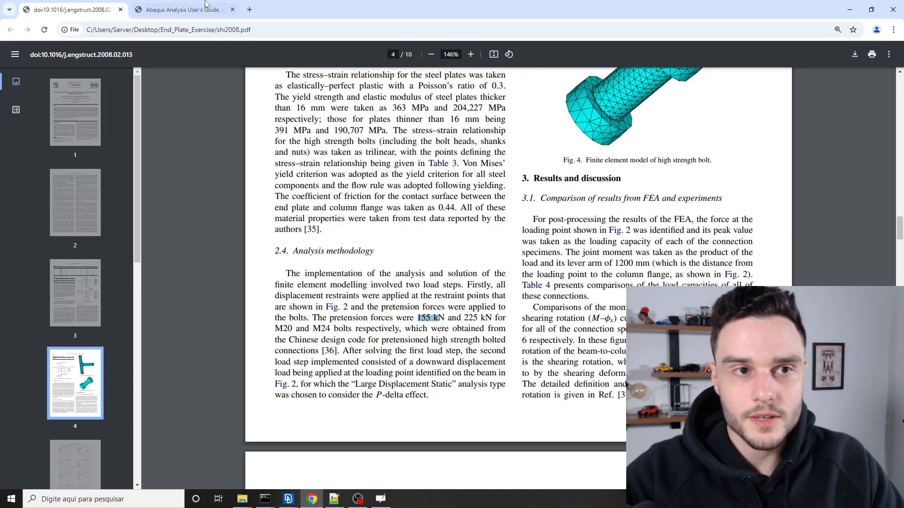
pyautogui.click(188, 5)
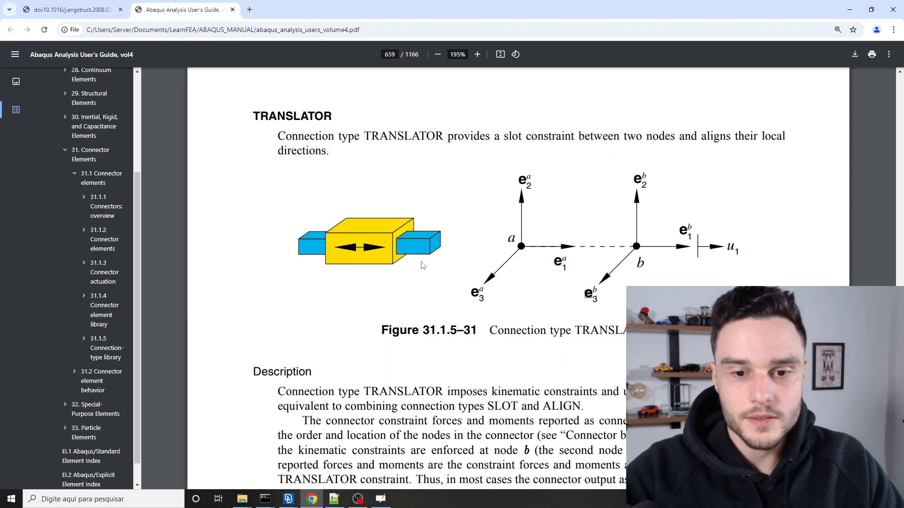
pyautogui.scroll(-3, 422, 265)
pyautogui.scroll(-1, 408, 252)
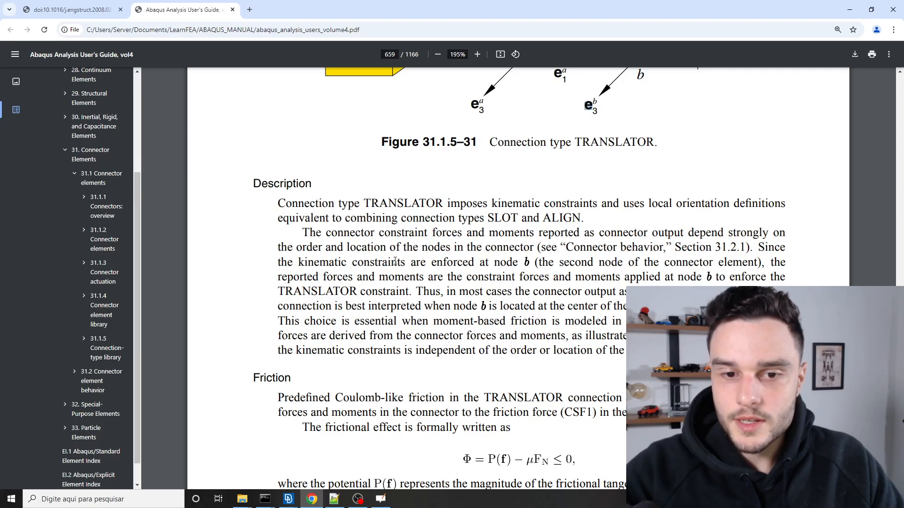
pyautogui.moveTo(299, 263); pyautogui.dragTo(732, 266)
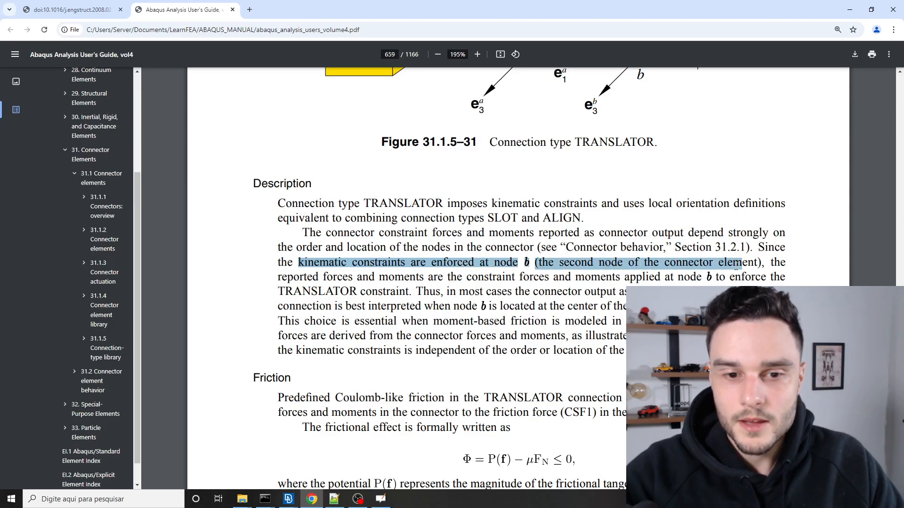
# Step: Examine the TRANSLATOR connection's figure, description and friction section for the roles of nodes a and b
pyautogui.scroll(-1, 474, 248)
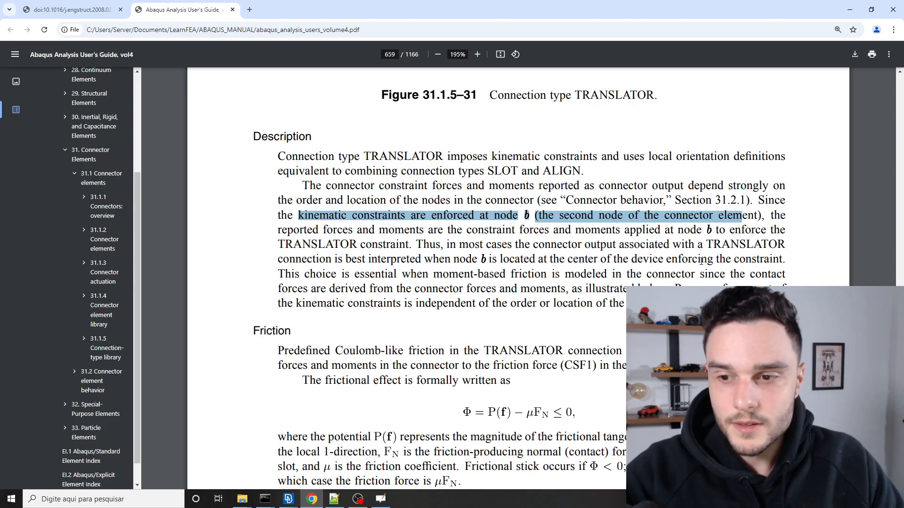
pyautogui.scroll(-3, 719, 263)
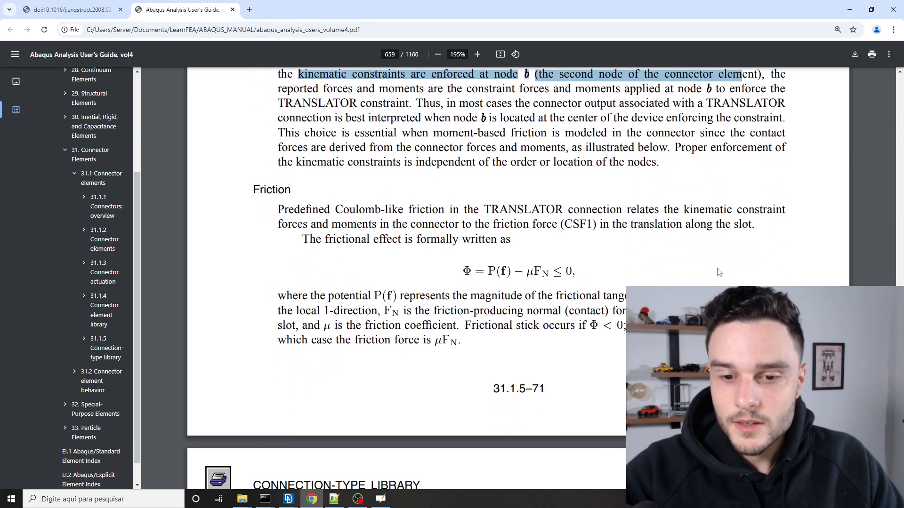
pyautogui.scroll(4, 676, 268)
pyautogui.scroll(3, 571, 252)
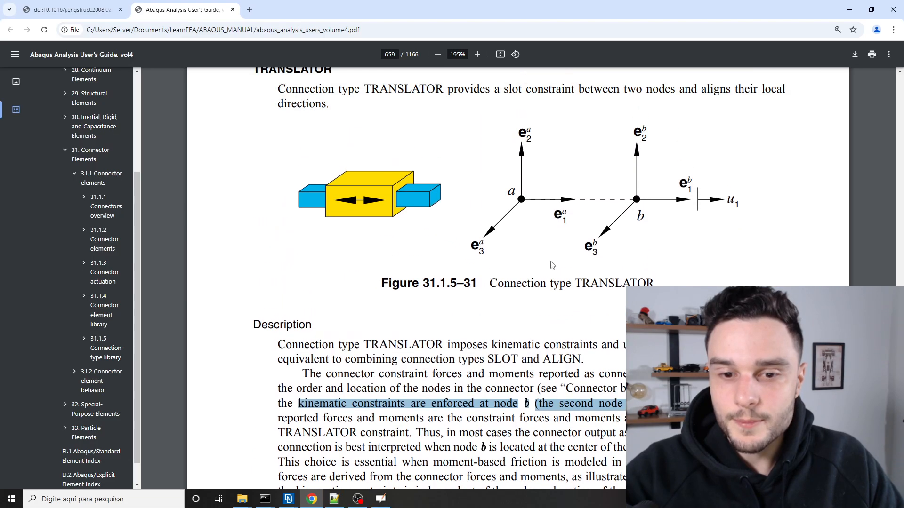
pyautogui.scroll(-3, 552, 264)
pyautogui.hotkey('alt', 'Tab')
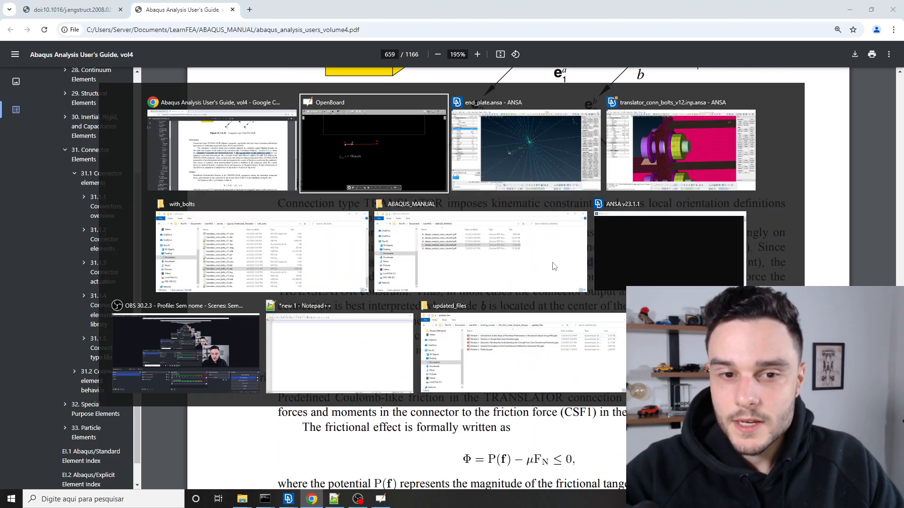
pyautogui.hotkey('alt', 'Tab')
pyautogui.scroll(2, 404, 196)
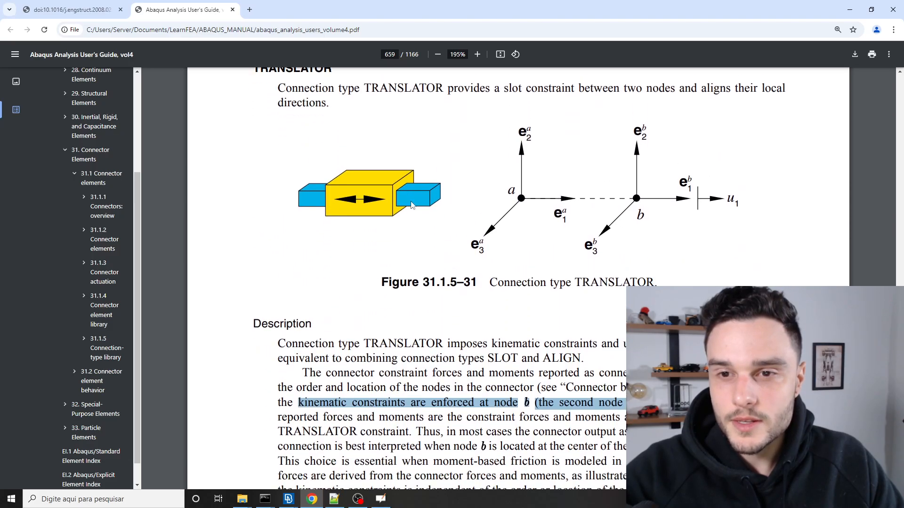
pyautogui.scroll(-8, 377, 200)
pyautogui.scroll(-7, 344, 206)
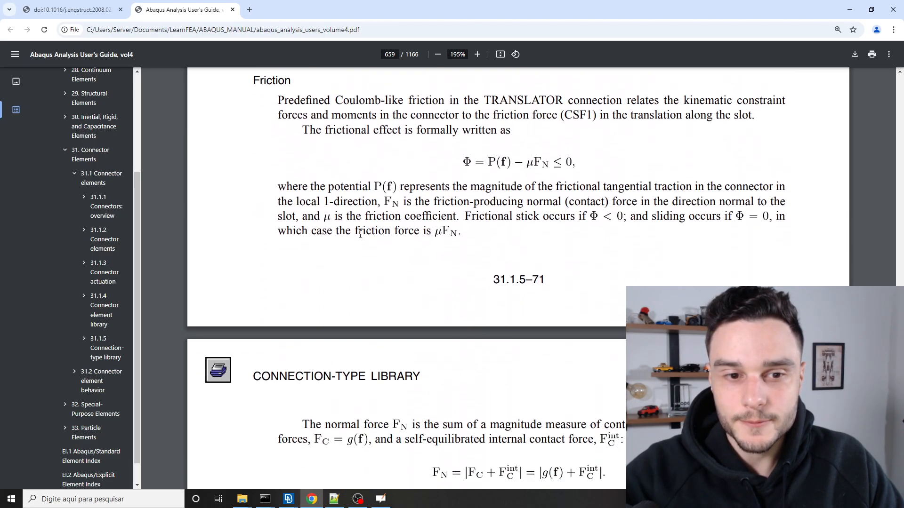
pyautogui.scroll(10, 345, 206)
# Step: Return to OpenBoard and draw yellow arrows at points a and b plus a dimension line labelled d above them
pyautogui.hotkey('alt', 'Tab')
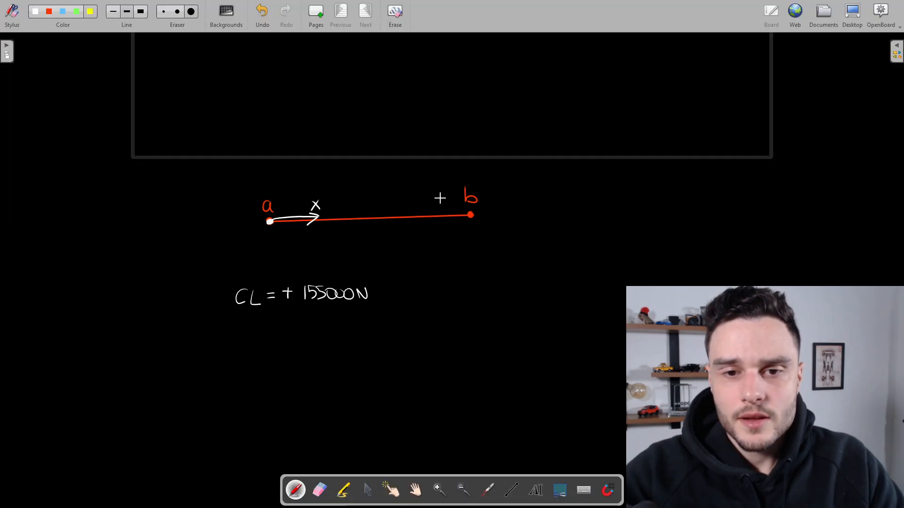
pyautogui.click(471, 216)
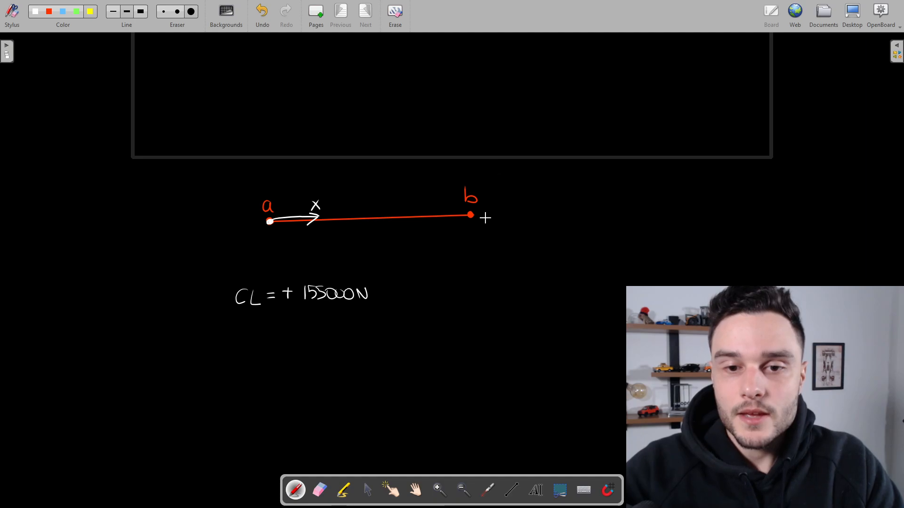
pyautogui.moveTo(482, 215); pyautogui.dragTo(502, 212)
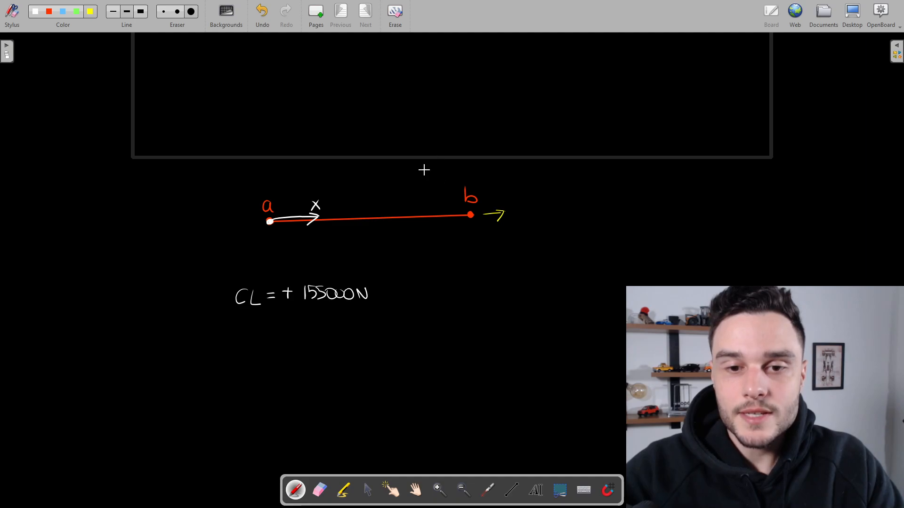
pyautogui.moveTo(468, 155)
pyautogui.mouseDown()
pyautogui.moveTo(468, 170)
pyautogui.moveTo(366, 172)
pyautogui.moveTo(261, 182)
pyautogui.moveTo(266, 188)
pyautogui.mouseUp()
pyautogui.moveTo(366, 151)
pyautogui.mouseDown()
pyautogui.moveTo(366, 144)
pyautogui.moveTo(368, 160)
pyautogui.mouseUp()
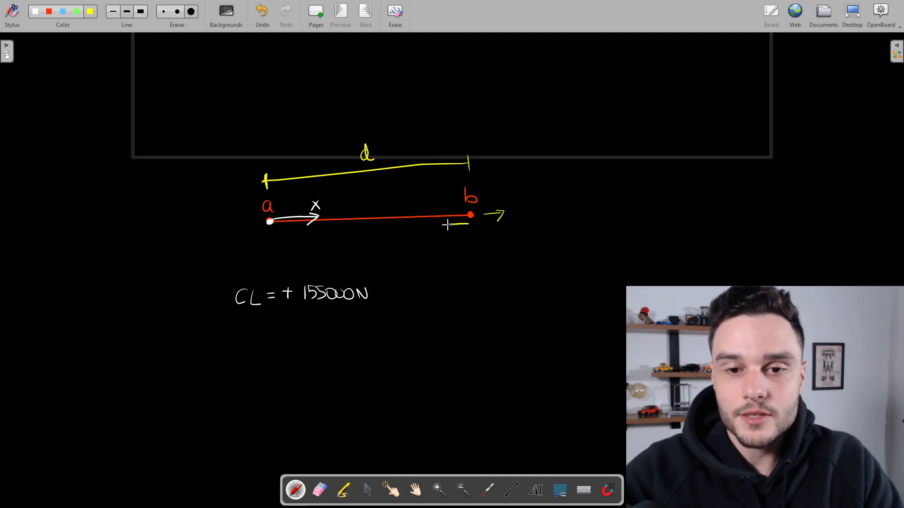
pyautogui.moveTo(454, 220); pyautogui.dragTo(448, 225)
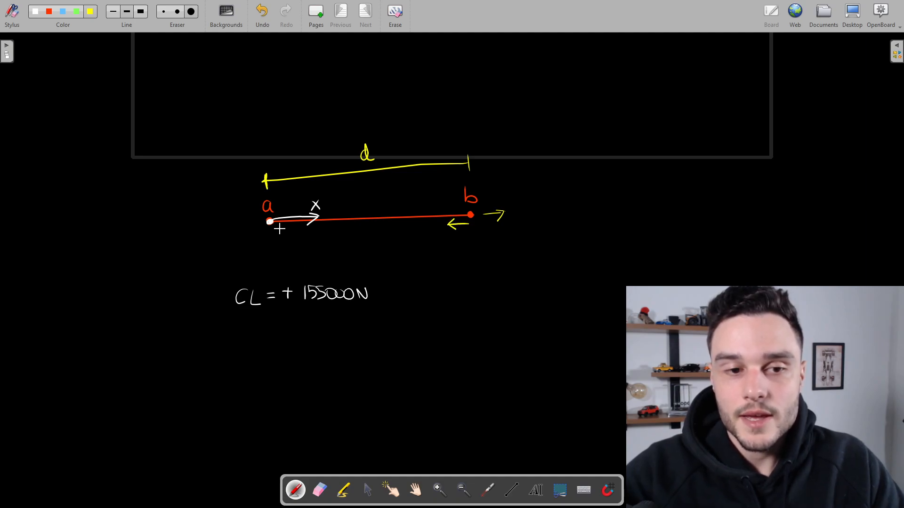
pyautogui.moveTo(271, 231); pyautogui.dragTo(293, 229)
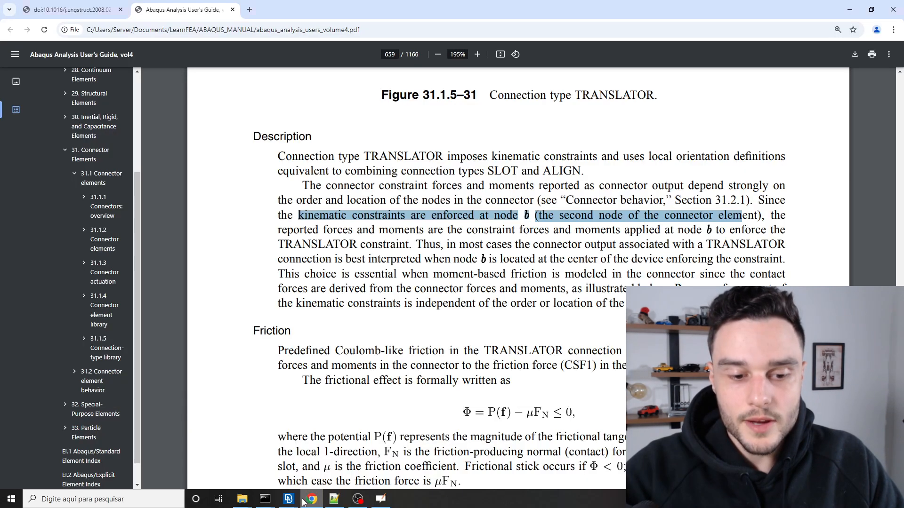
# Step: Switch to the end_plate model in ANSA and select the TRANSLATOR connector's node at the centre of the radiating coupling lines
pyautogui.moveTo(298, 504)
pyautogui.click(236, 458)
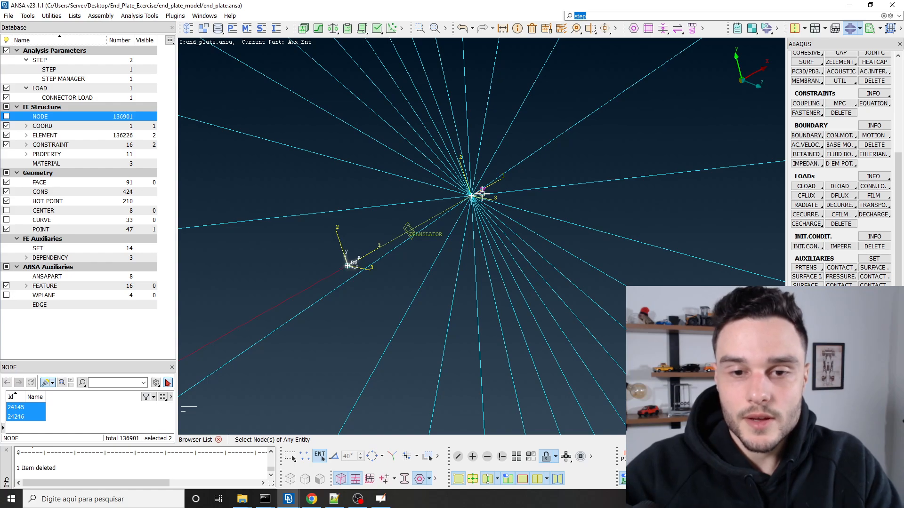
pyautogui.doubleClick(54, 118)
pyautogui.click(471, 196)
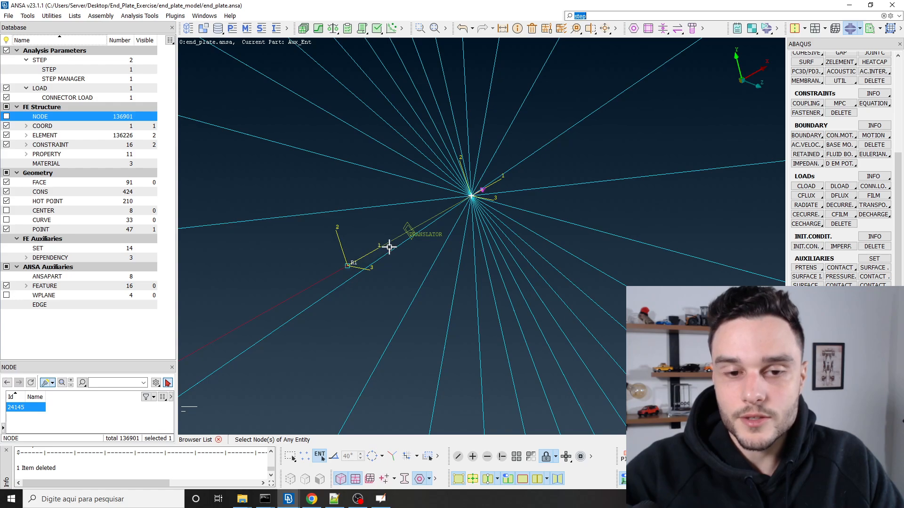
# Step: Return to OpenBoard and undo all the yellow arrows and the dimension line d
pyautogui.hotkey('alt', 'Tab')
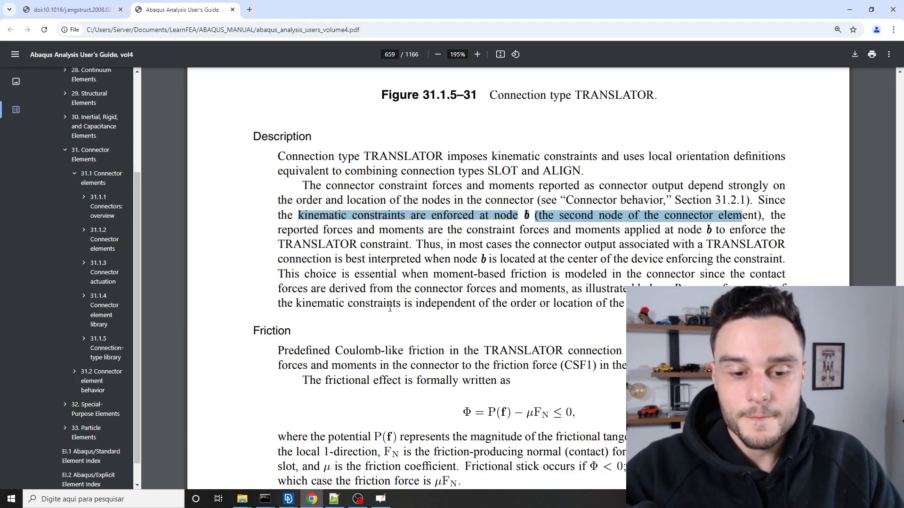
pyautogui.click(383, 501)
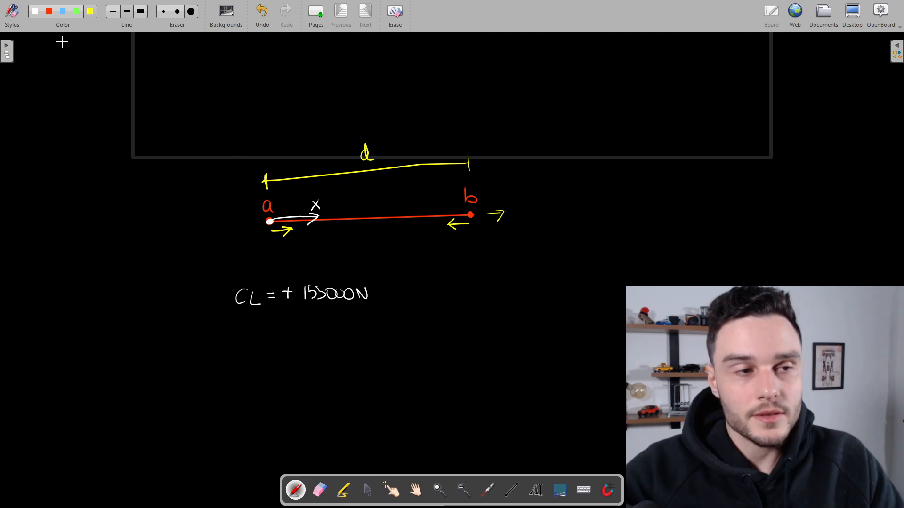
pyautogui.hotkey('ctrl', 'z')
pyautogui.hotkey('ctrl', 'z')
pyautogui.hotkey('ctrl', 'z')
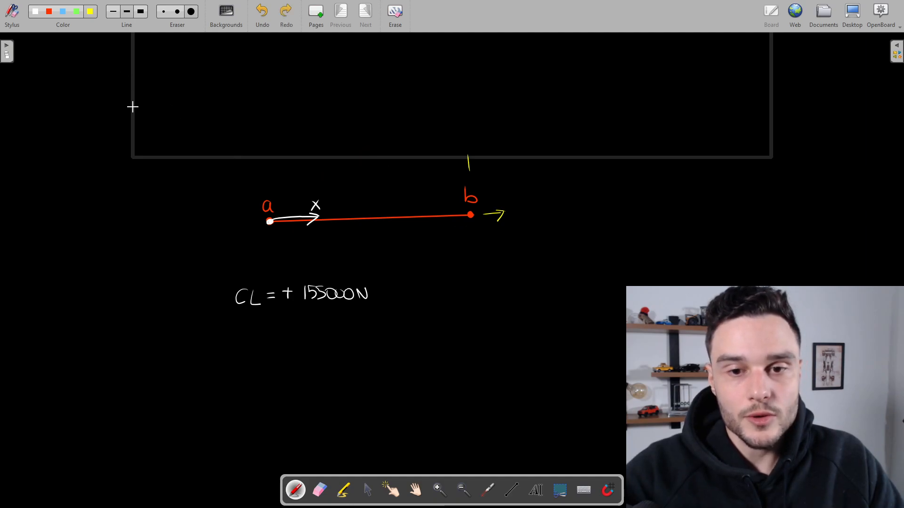
pyautogui.hotkey('ctrl', 'z')
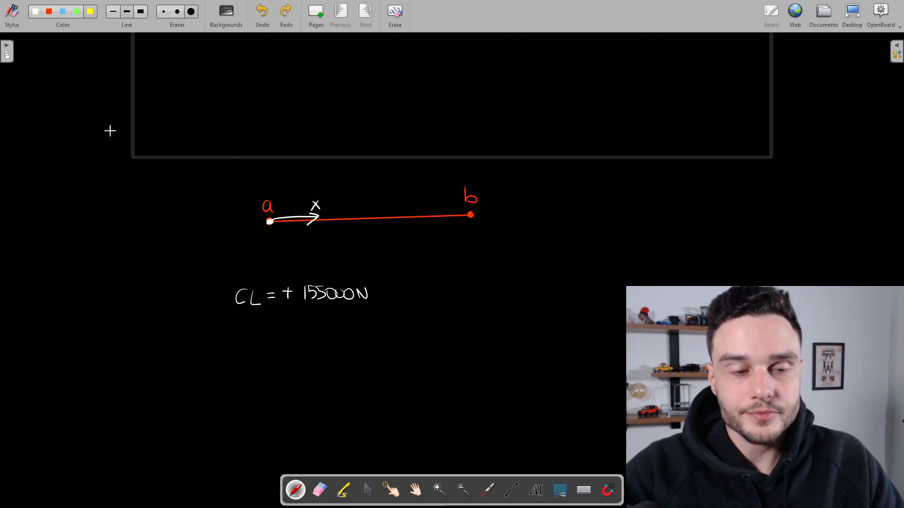
# Step: Draw white inward-pointing arrows below points b and a, and a white dimension line spanning a to b above them
pyautogui.click(34, 13)
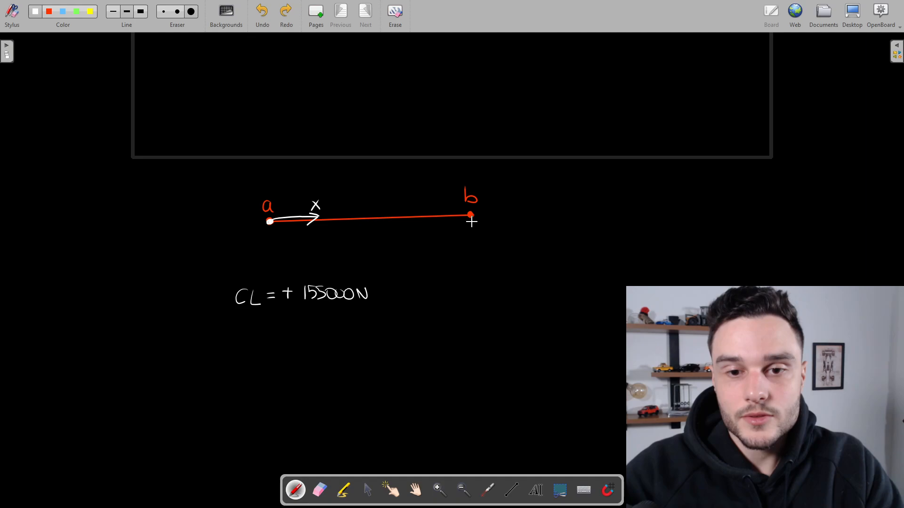
pyautogui.moveTo(471, 222)
pyautogui.mouseDown()
pyautogui.moveTo(447, 224)
pyautogui.moveTo(456, 229)
pyautogui.mouseUp()
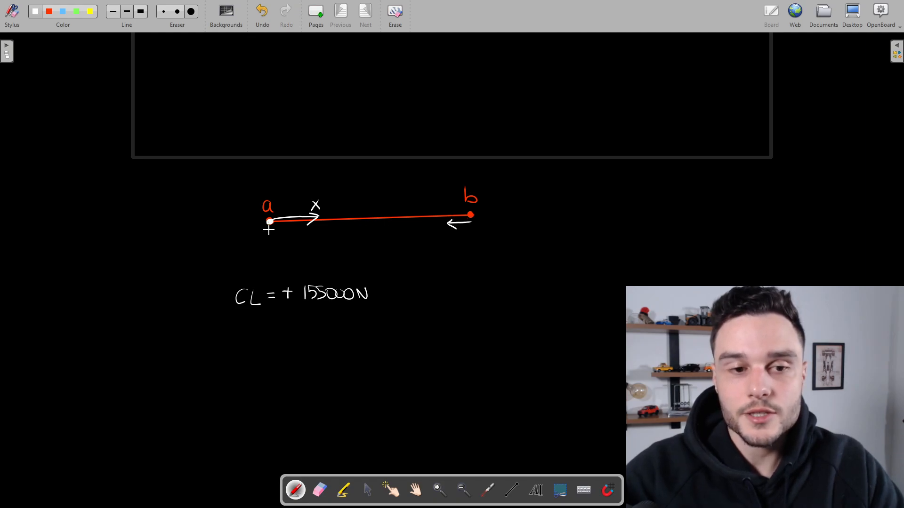
pyautogui.moveTo(270, 238)
pyautogui.mouseDown()
pyautogui.moveTo(292, 235)
pyautogui.moveTo(287, 240)
pyautogui.mouseUp()
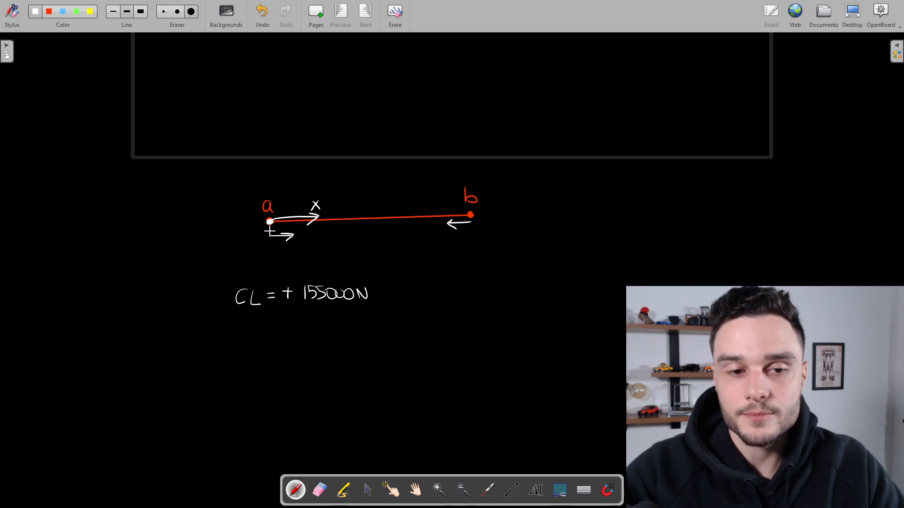
pyautogui.moveTo(269, 151)
pyautogui.mouseDown()
pyautogui.moveTo(269, 168)
pyautogui.moveTo(467, 163)
pyautogui.mouseUp()
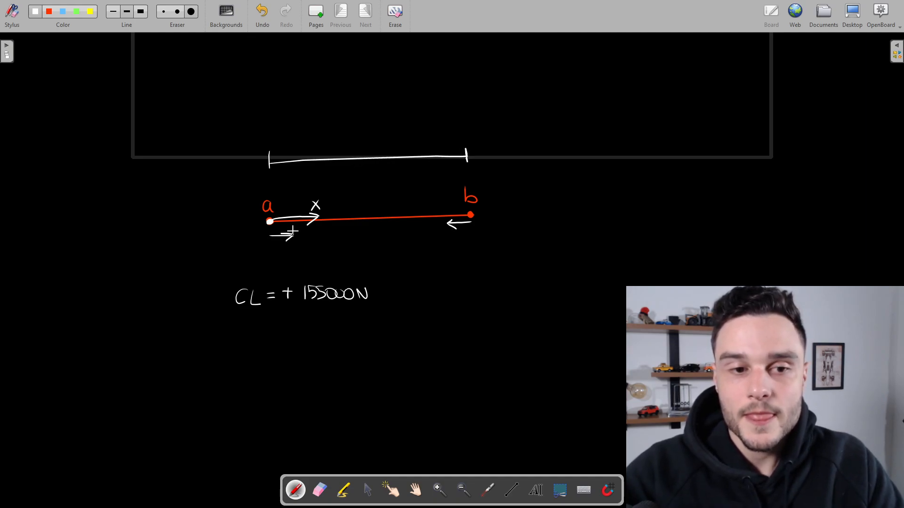
pyautogui.hotkey('alt', 'Tab')
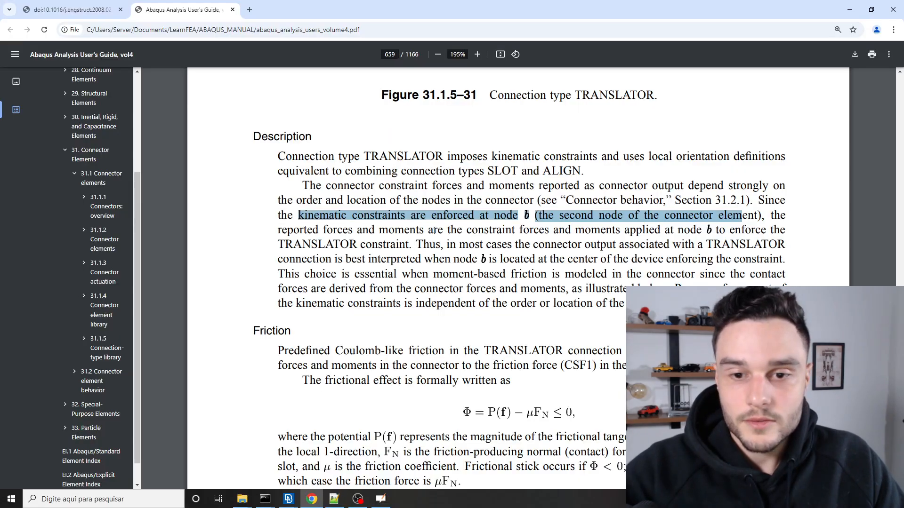
pyautogui.hotkey('alt', 'Tab')
pyautogui.hotkey('alt', 'Tab')
pyautogui.hotkey('alt', 'Tab')
pyautogui.hotkey('alt', 'Tab')
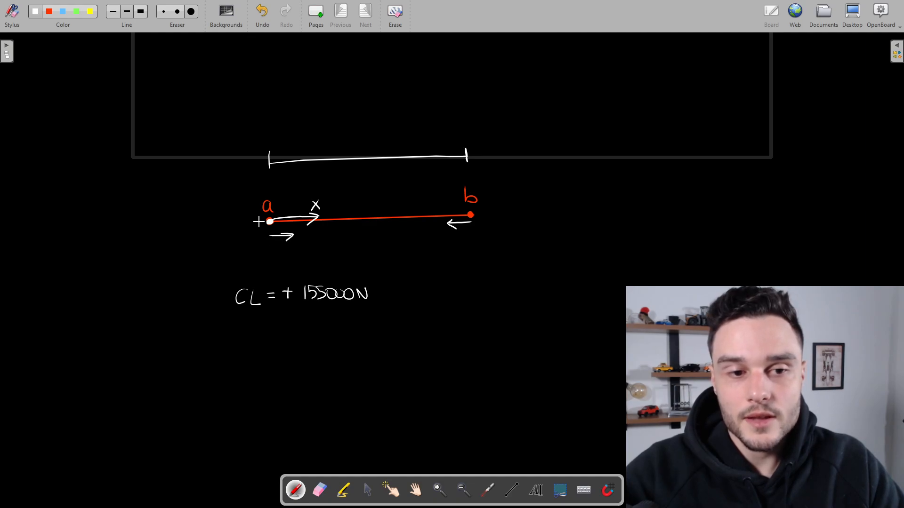
# Step: Draw white outward-pointing arrows beside point a and point b
pyautogui.moveTo(261, 222); pyautogui.dragTo(233, 224)
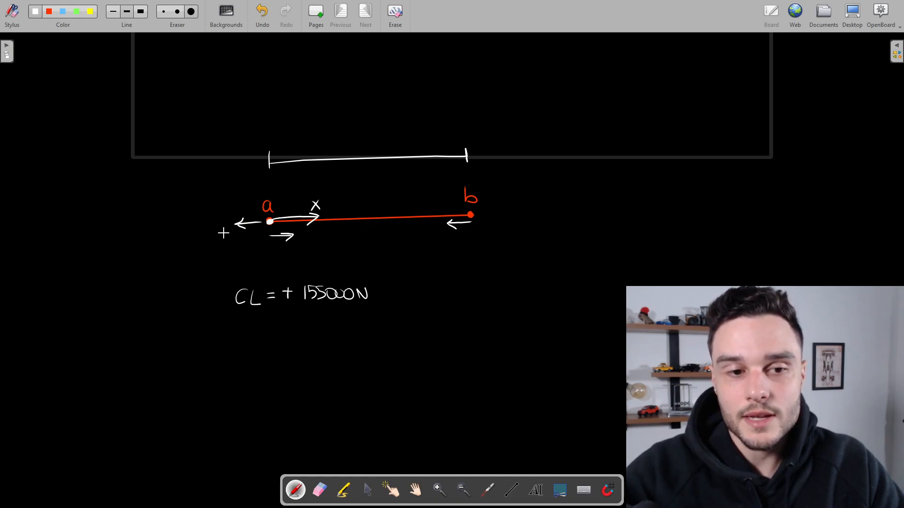
pyautogui.moveTo(481, 213); pyautogui.dragTo(502, 212)
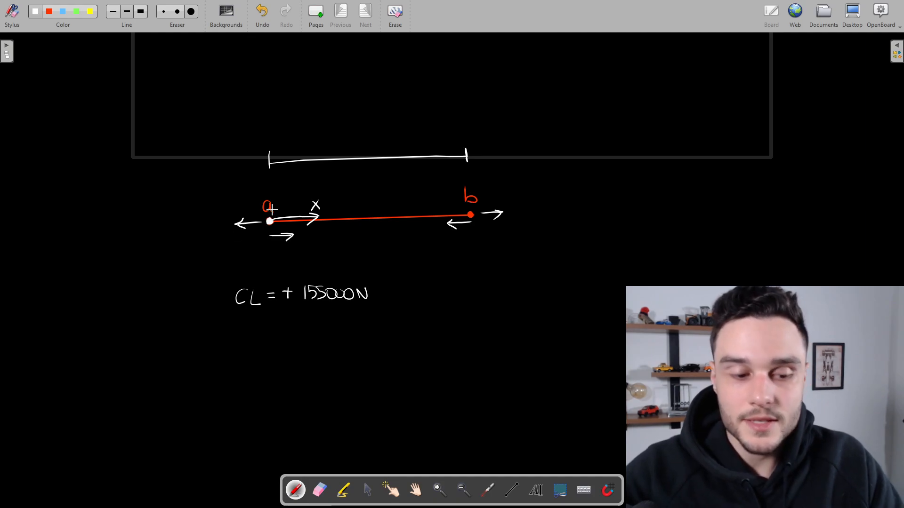
# Step: Switch to the end_plate model in ANSA and select the TRANSLATOR connector's node away from the coupling centre, labelled R1
pyautogui.hotkey('alt', 'Tab')
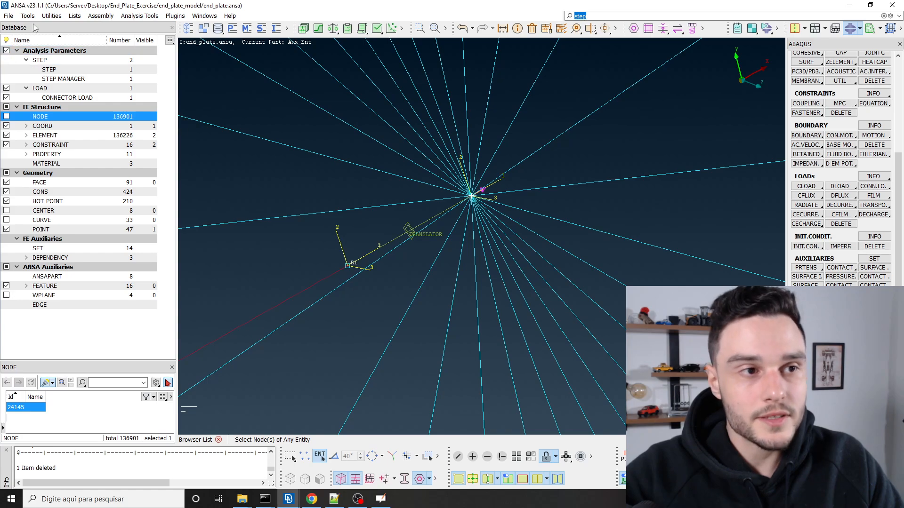
pyautogui.click(65, 117)
pyautogui.click(347, 267)
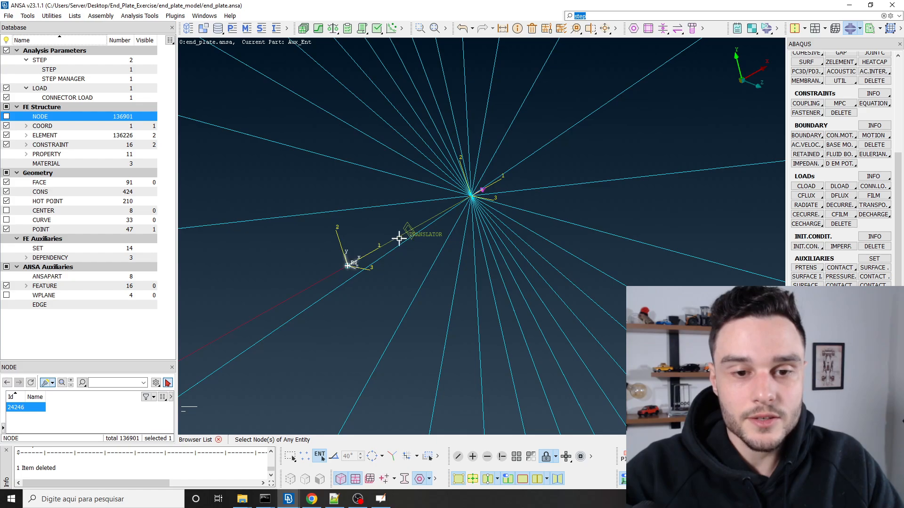
# Step: Examine from the side and at an angle how the TRANSLATOR connector and its local axes lie between the two coupling spiders
pyautogui.keyDown('ctrl'); pyautogui.moveTo(349, 265); pyautogui.dragTo(395, 206); pyautogui.keyUp('ctrl')
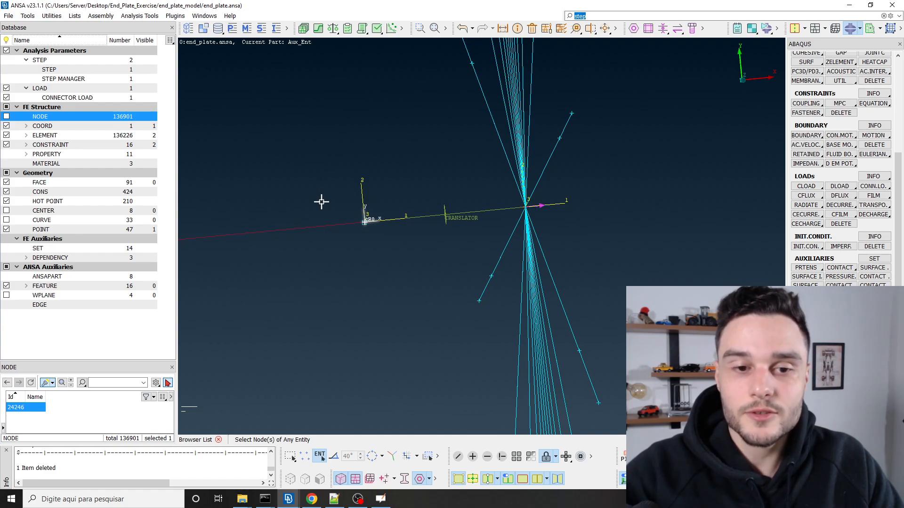
pyautogui.scroll(-2, 539, 213)
pyautogui.scroll(-2, 559, 212)
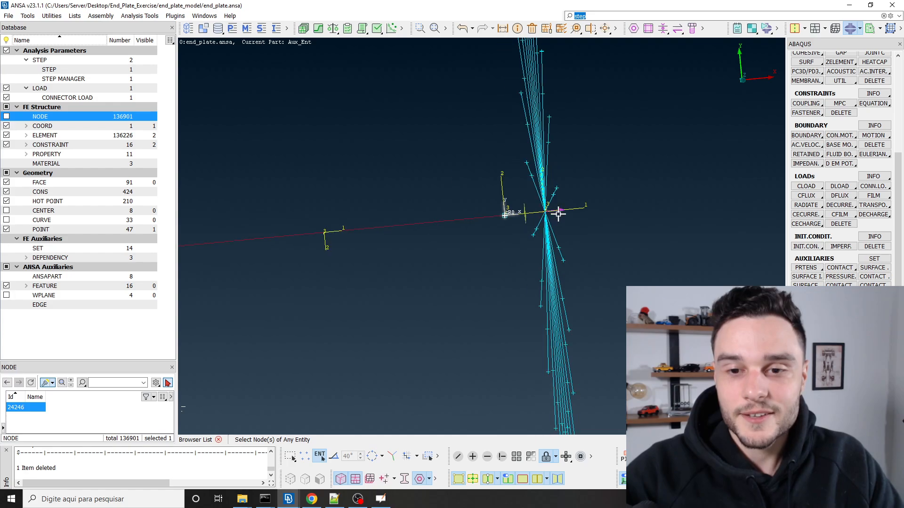
pyautogui.scroll(2, 509, 208)
pyautogui.keyDown('ctrl'); pyautogui.moveTo(512, 211); pyautogui.dragTo(544, 210); pyautogui.keyUp('ctrl')
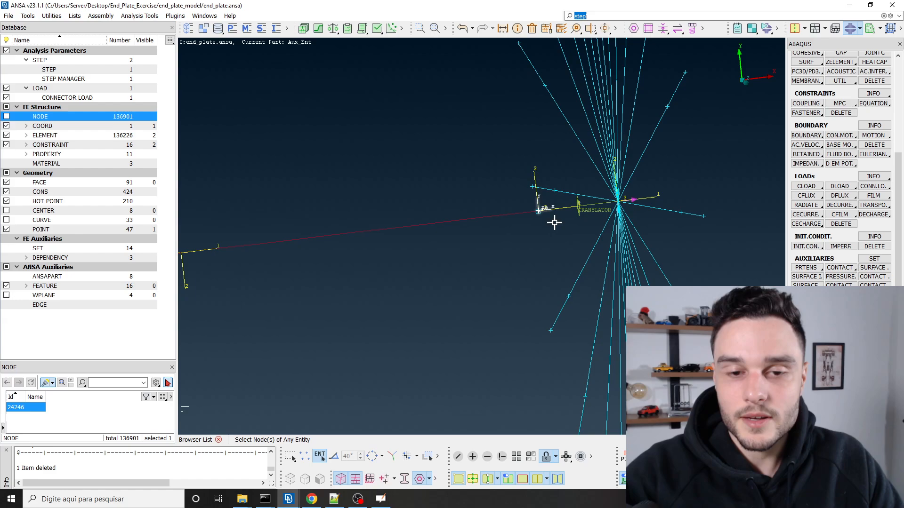
pyautogui.scroll(-2, 553, 222)
pyautogui.scroll(2, 545, 216)
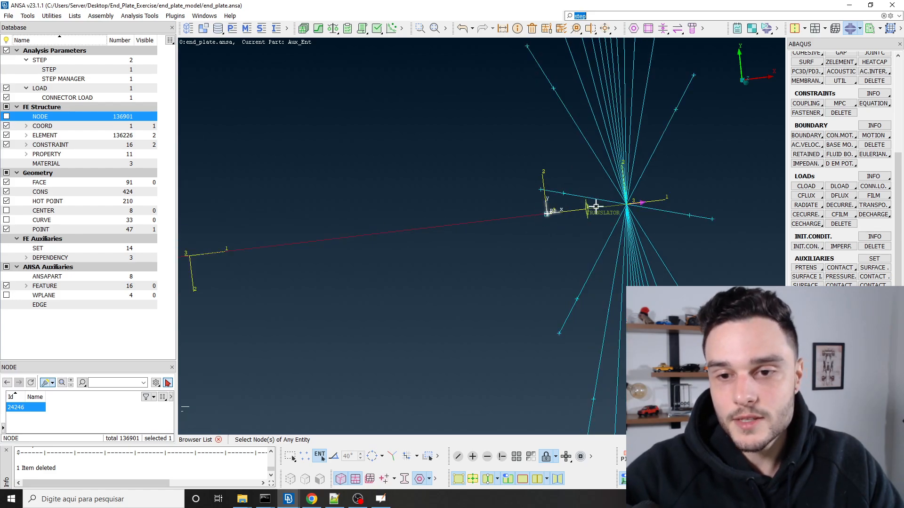
pyautogui.scroll(-2, 596, 207)
pyautogui.keyDown('ctrl'); pyautogui.moveTo(588, 213); pyautogui.dragTo(571, 232, button='middle'); pyautogui.keyUp('ctrl')
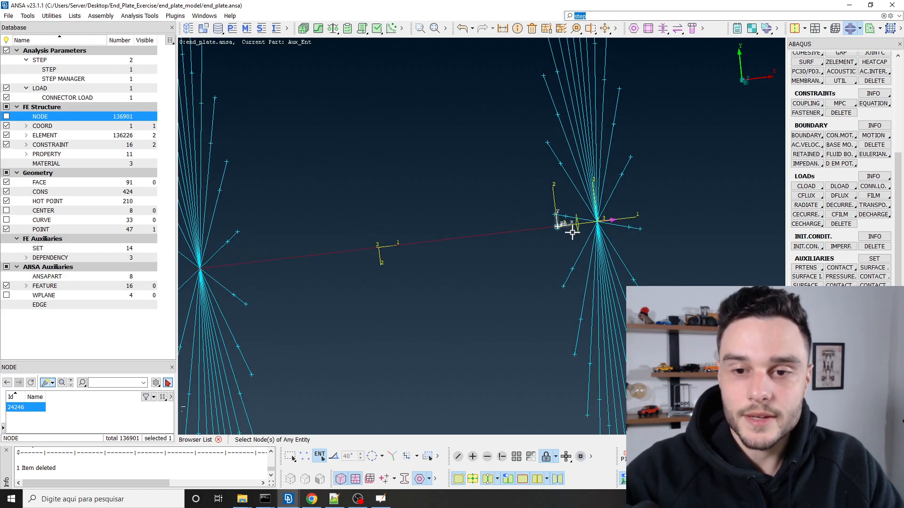
pyautogui.moveTo(571, 232)
pyautogui.keyDown('ctrl'); pyautogui.mouseDown()
pyautogui.moveTo(571, 216)
pyautogui.moveTo(583, 230)
pyautogui.mouseUp(); pyautogui.keyUp('ctrl')
pyautogui.scroll(4, 582, 232)
pyautogui.keyDown('ctrl'); pyautogui.moveTo(505, 231); pyautogui.dragTo(455, 292); pyautogui.keyUp('ctrl')
# Step: Return to OpenBoard, erase the plus sign before 155000N, and write a white minus sign in its place
pyautogui.hotkey('alt', 'Tab')
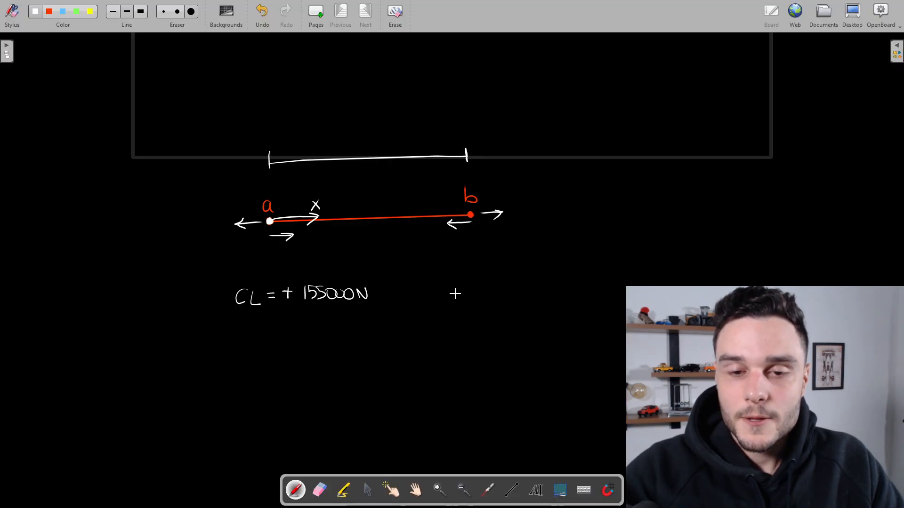
pyautogui.click(192, 11)
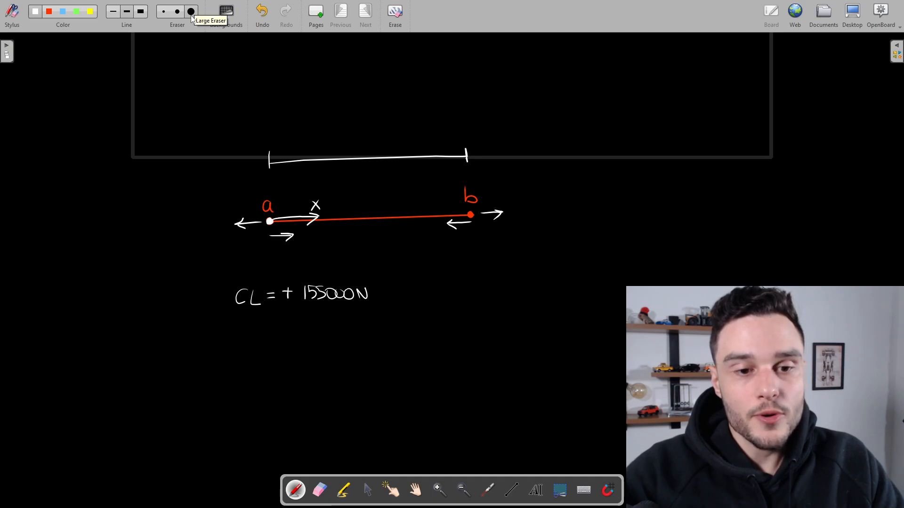
pyautogui.click(36, 12)
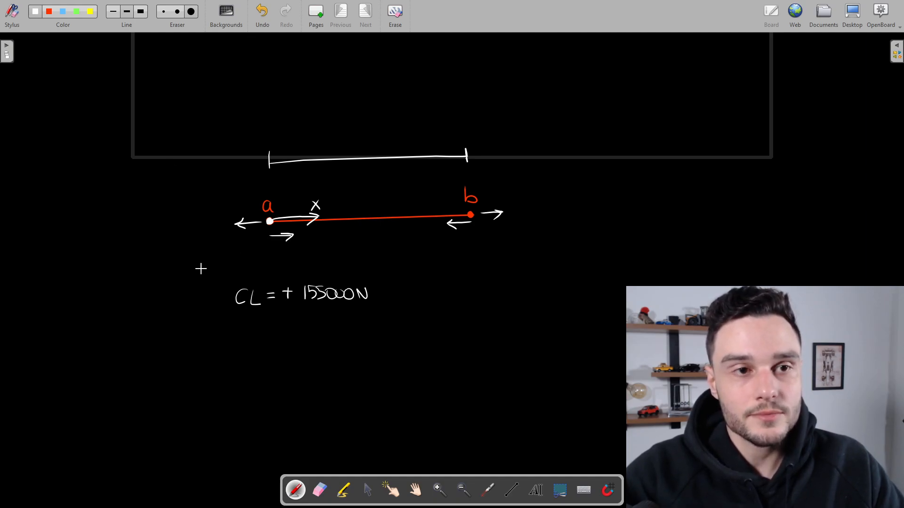
pyautogui.click(164, 11)
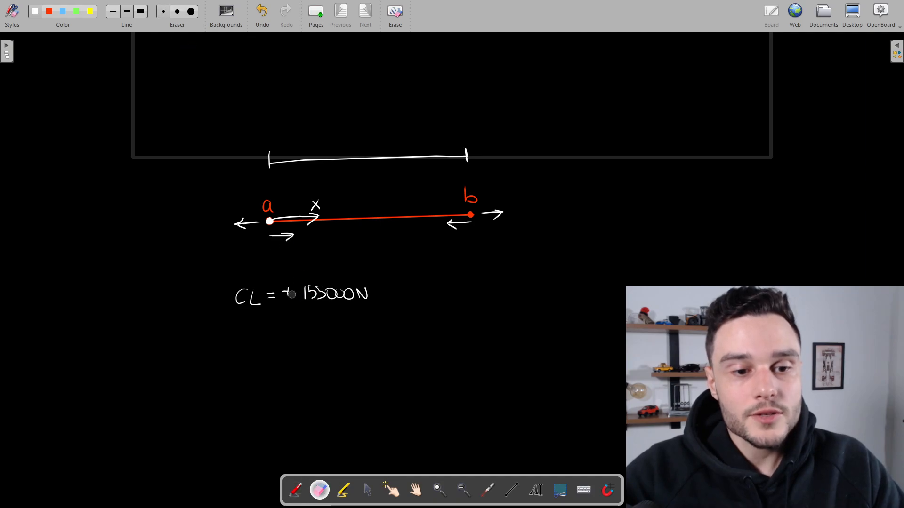
pyautogui.click(35, 11)
pyautogui.moveTo(286, 290); pyautogui.dragTo(287, 304)
pyautogui.moveTo(281, 296); pyautogui.dragTo(298, 296)
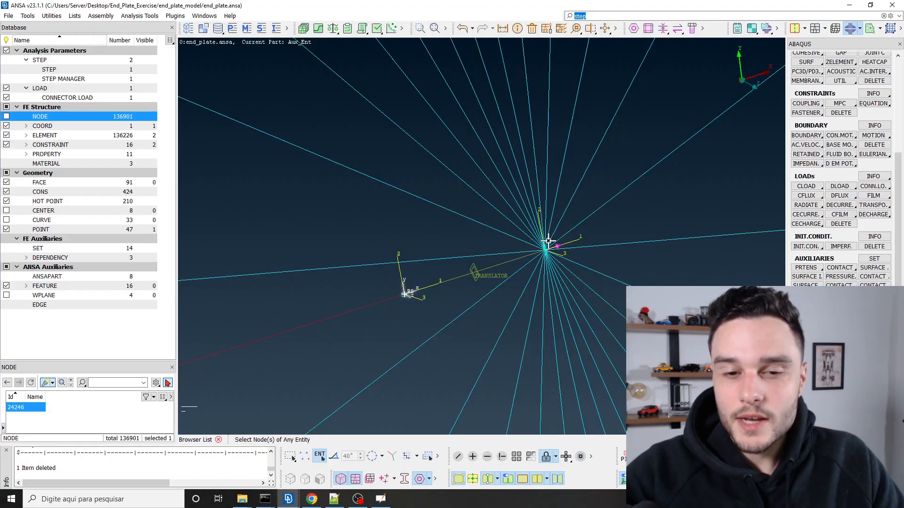
# Step: Switch to ANSA and examine the TRANSLATOR connector's local 1 direction between its two nodes
pyautogui.scroll(-5, 428, 207)
pyautogui.scroll(5, 452, 224)
pyautogui.keyDown('ctrl'); pyautogui.moveTo(429, 198); pyautogui.dragTo(428, 214, button='middle'); pyautogui.keyUp('ctrl')
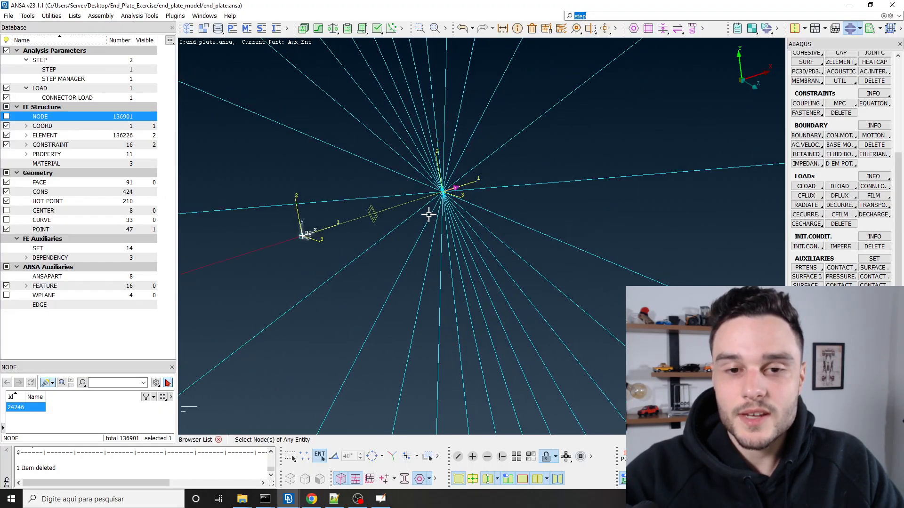
pyautogui.moveTo(429, 215)
pyautogui.keyDown('ctrl'); pyautogui.mouseDown()
pyautogui.moveTo(430, 205)
pyautogui.moveTo(424, 208)
pyautogui.moveTo(437, 218)
pyautogui.mouseUp(); pyautogui.keyUp('ctrl')
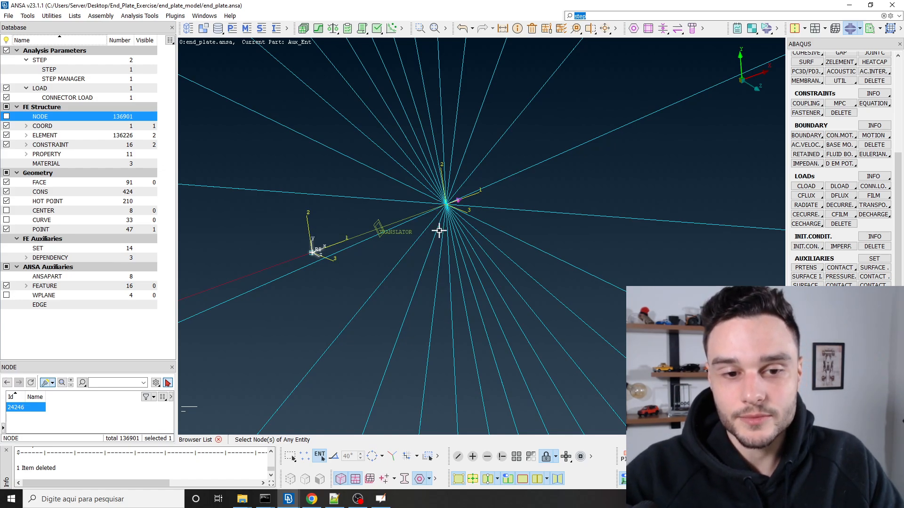
# Step: Return to OpenBoard, undo the minus sign, and erase the x arrow and its label beside point a
pyautogui.hotkey('alt', 'Tab')
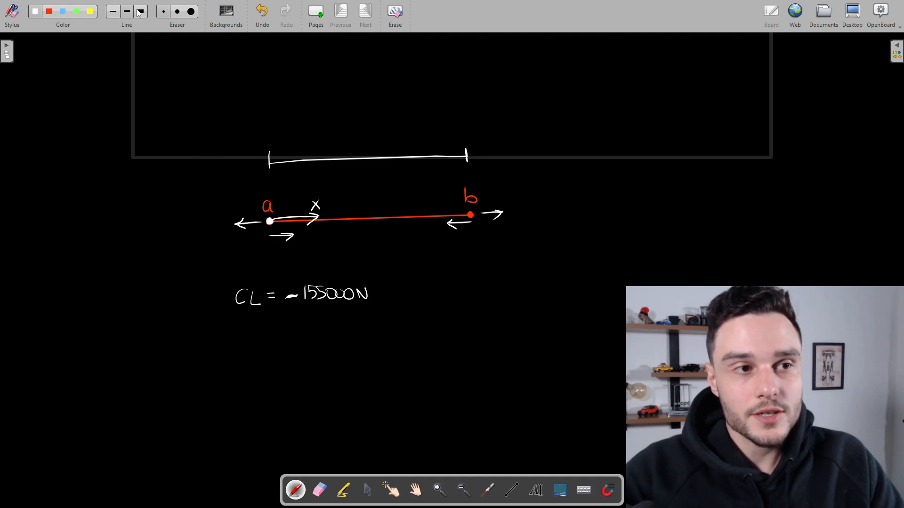
pyautogui.hotkey('ctrl', 'z')
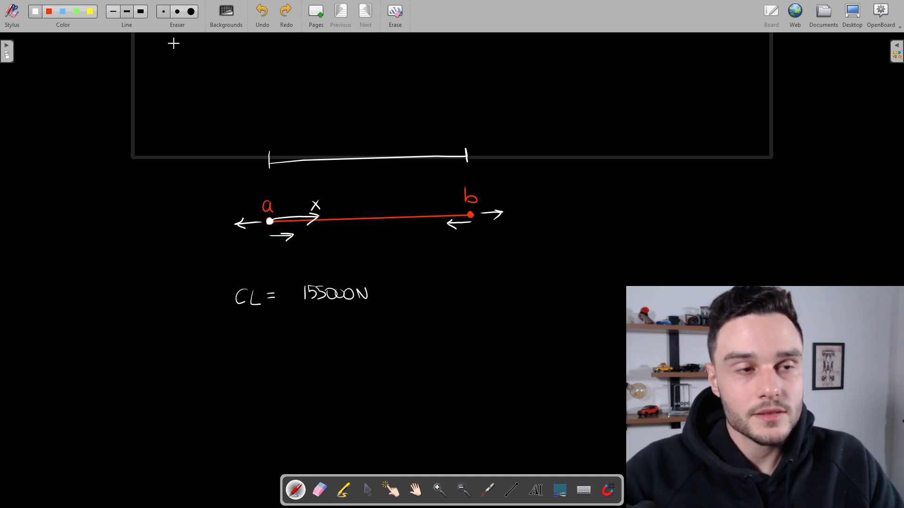
pyautogui.click(168, 14)
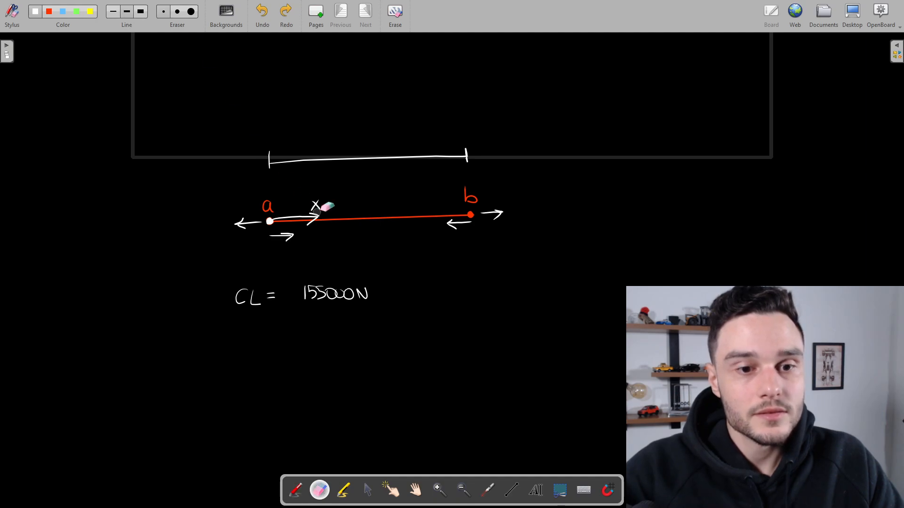
pyautogui.moveTo(316, 205); pyautogui.dragTo(278, 219)
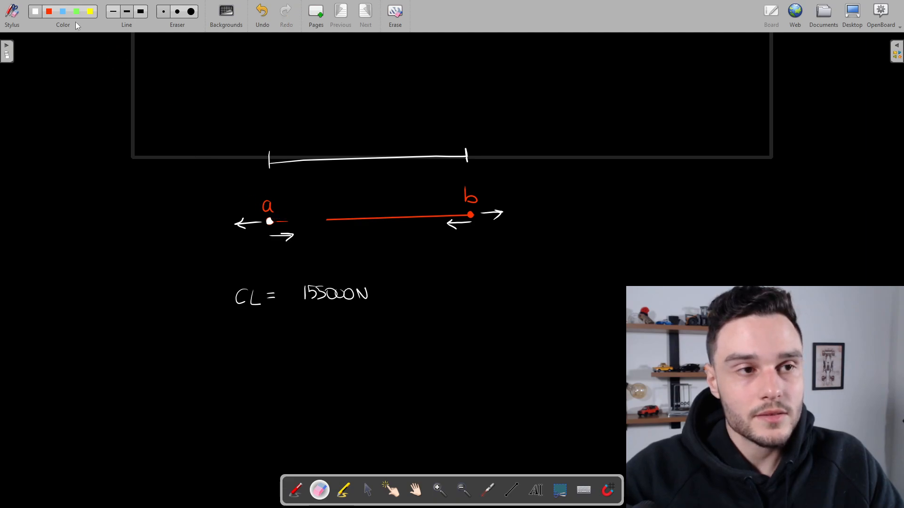
# Step: Repair the red line between a and b and draw a white arrow labelled x from b towards a
pyautogui.click(32, 11)
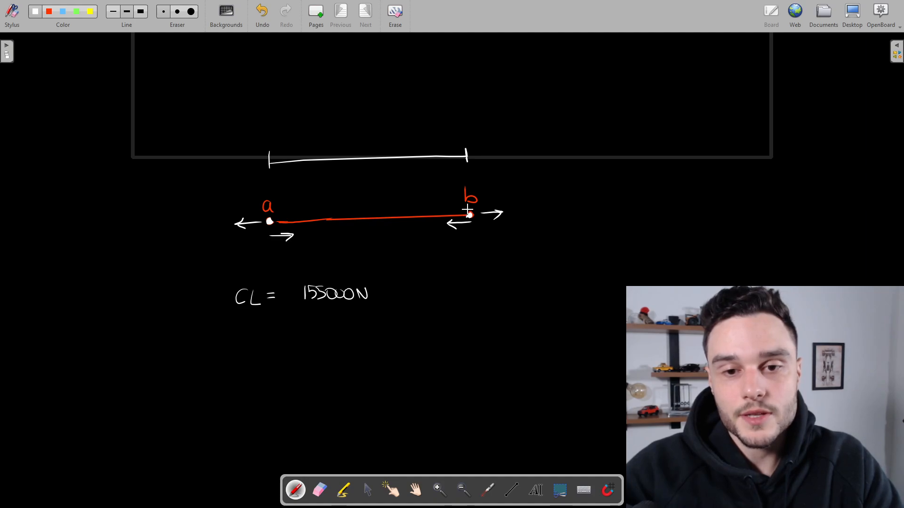
pyautogui.moveTo(468, 210)
pyautogui.mouseDown()
pyautogui.moveTo(432, 206)
pyautogui.moveTo(439, 219)
pyautogui.mouseUp()
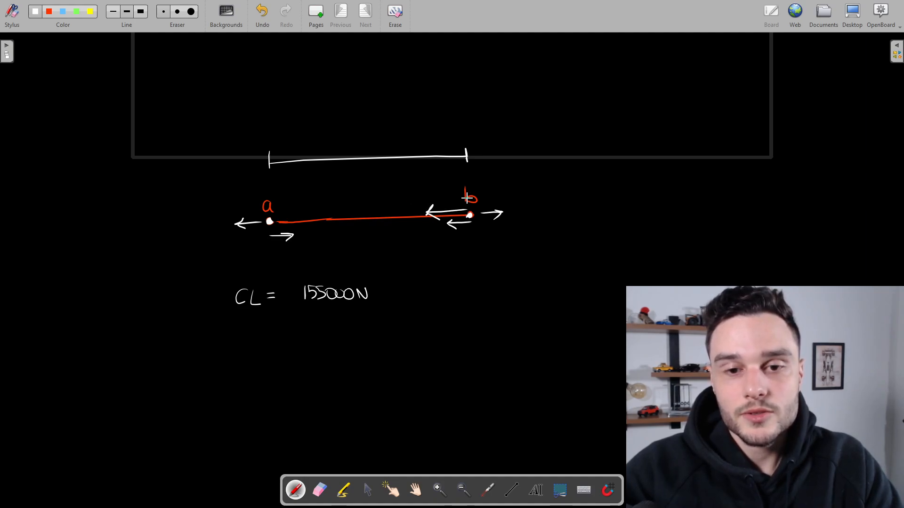
pyautogui.moveTo(429, 188)
pyautogui.mouseDown()
pyautogui.moveTo(439, 201)
pyautogui.moveTo(430, 201)
pyautogui.mouseUp()
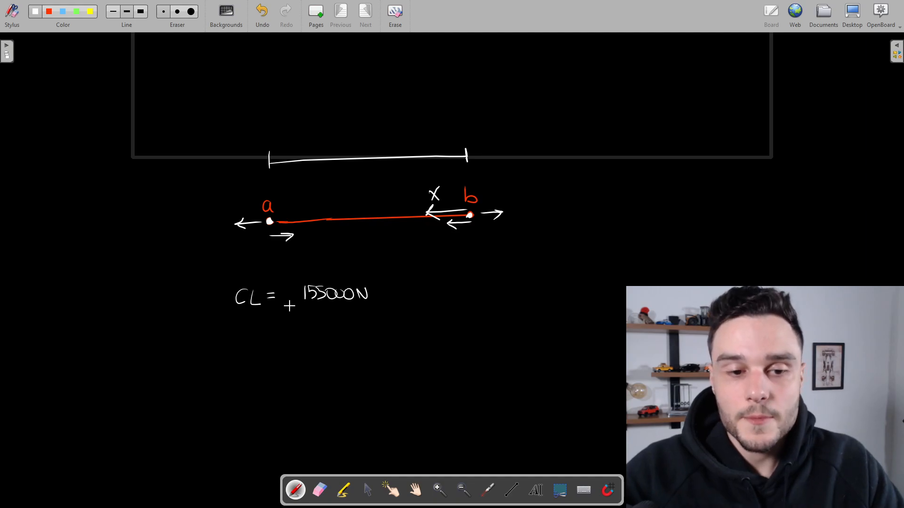
# Step: Write a white plus sign before 155000N and circle the inward-pointing arrows below a and b
pyautogui.moveTo(287, 296); pyautogui.dragTo(298, 295)
pyautogui.moveTo(292, 289); pyautogui.dragTo(292, 302)
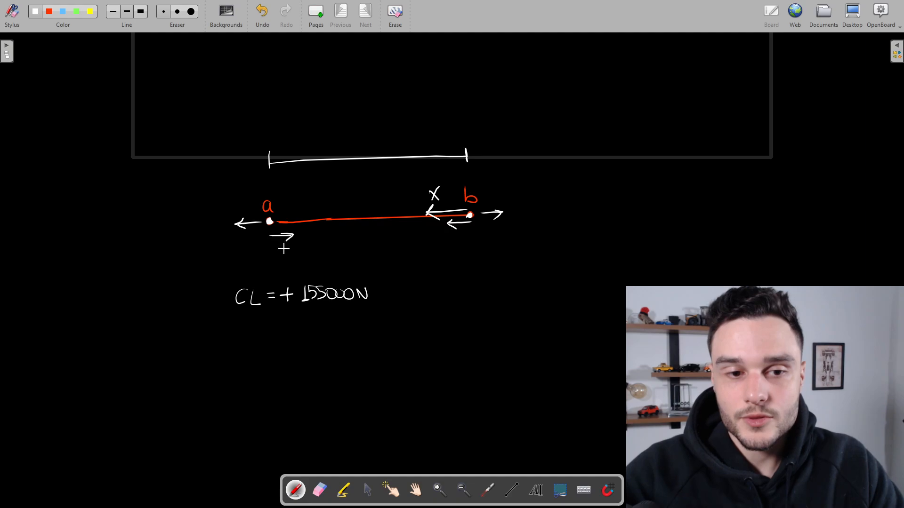
pyautogui.moveTo(288, 226); pyautogui.dragTo(290, 228)
pyautogui.moveTo(460, 218); pyautogui.dragTo(462, 219)
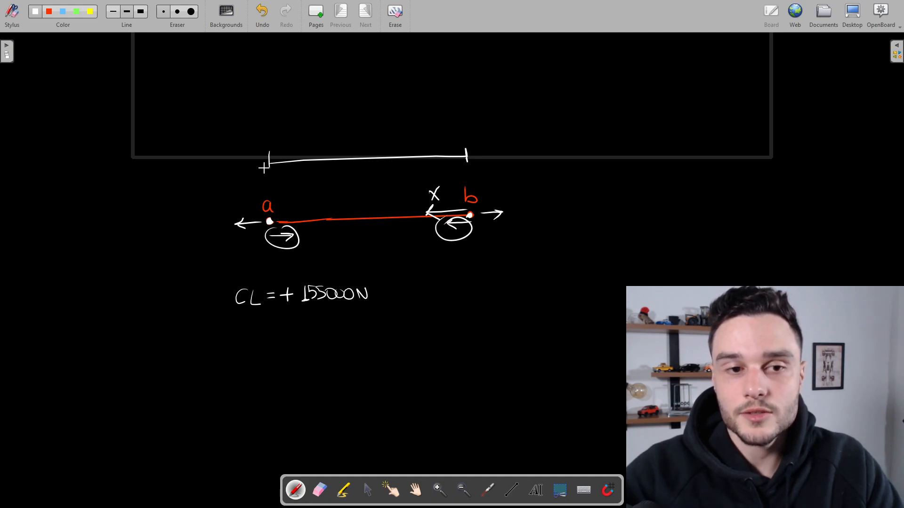
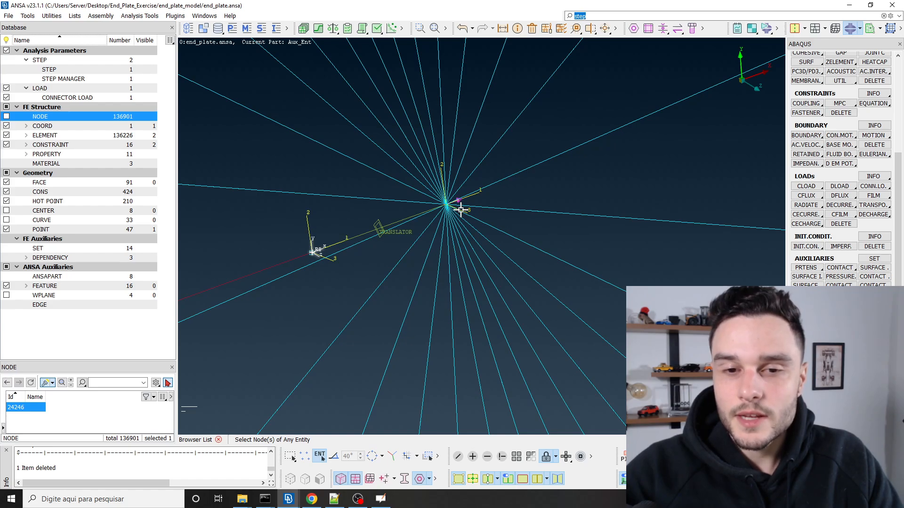
# Step: Switch to ANSA, open the connector load for editing, and set its magnitude to -155000
pyautogui.scroll(-3, 461, 209)
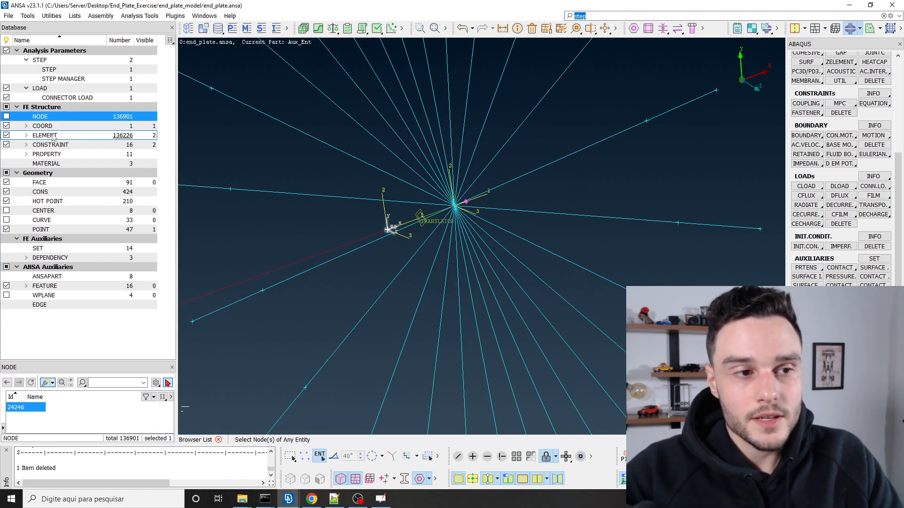
pyautogui.click(60, 98)
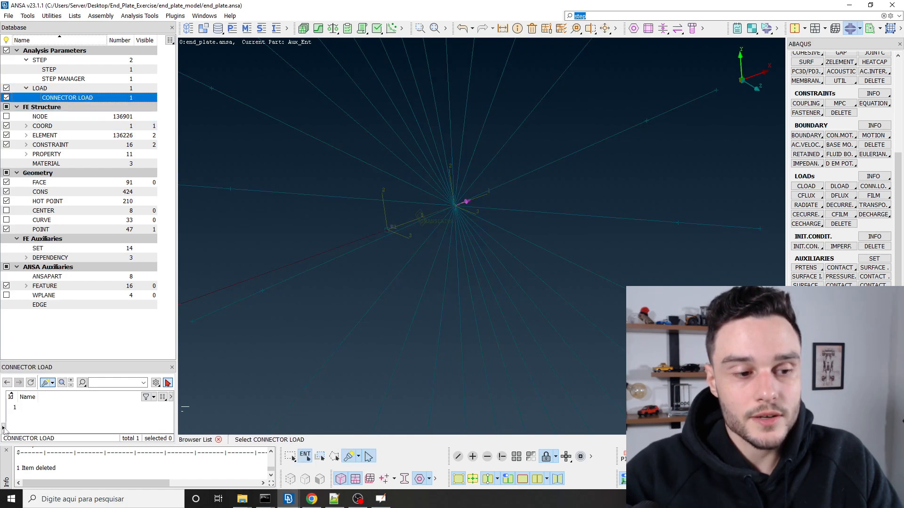
pyautogui.click(22, 408)
pyautogui.doubleClick(21, 408)
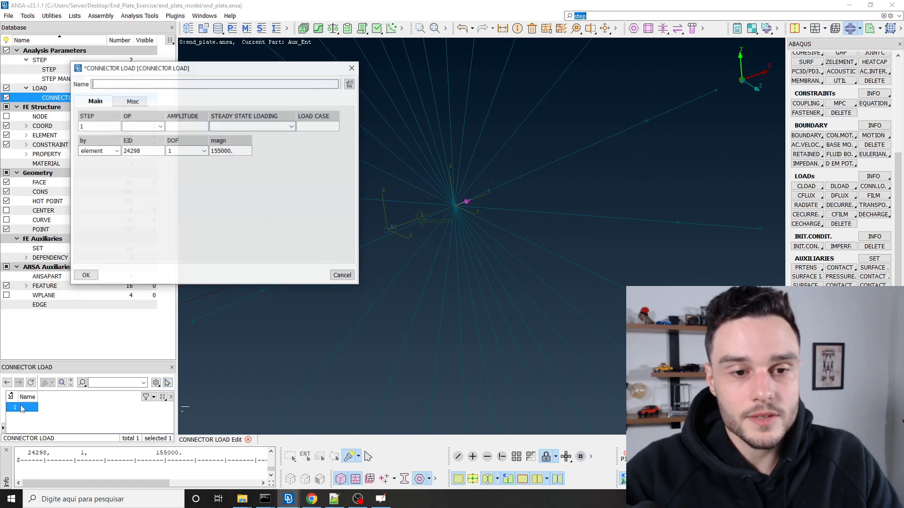
pyautogui.click(211, 150)
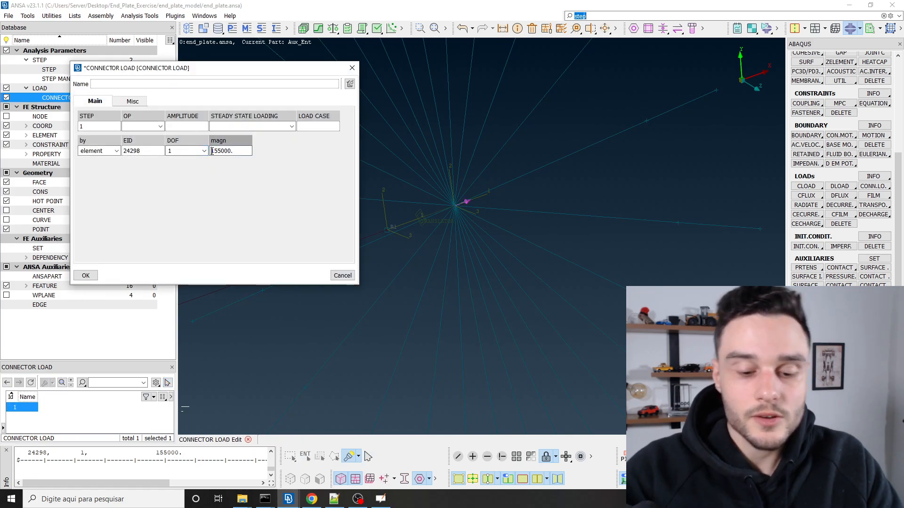
pyautogui.write('-')
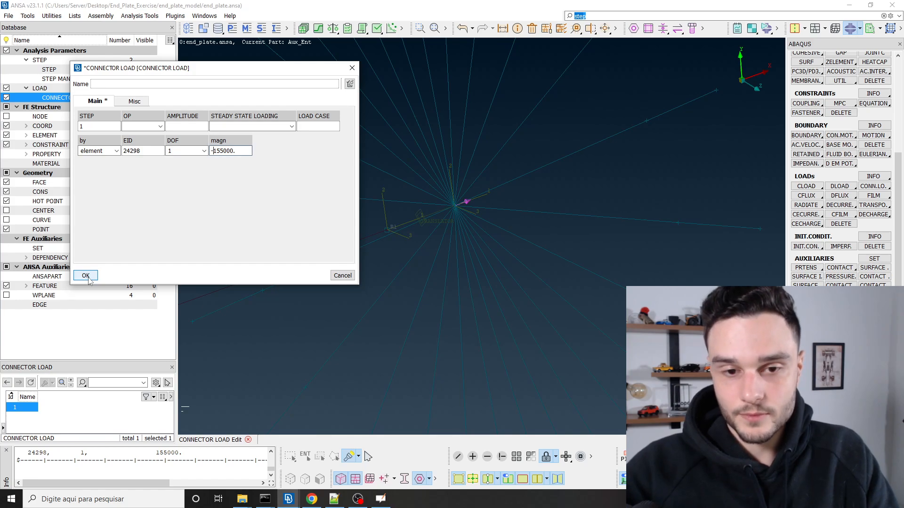
pyautogui.click(214, 151)
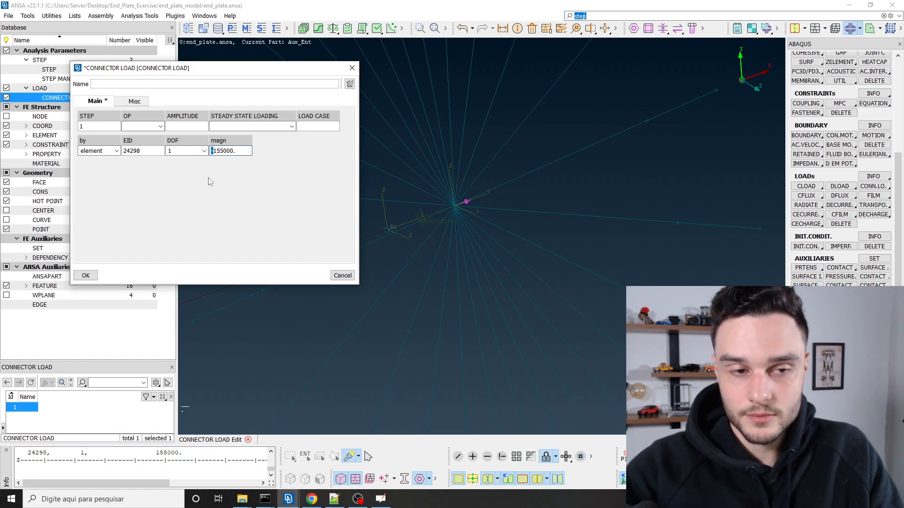
pyautogui.click(85, 276)
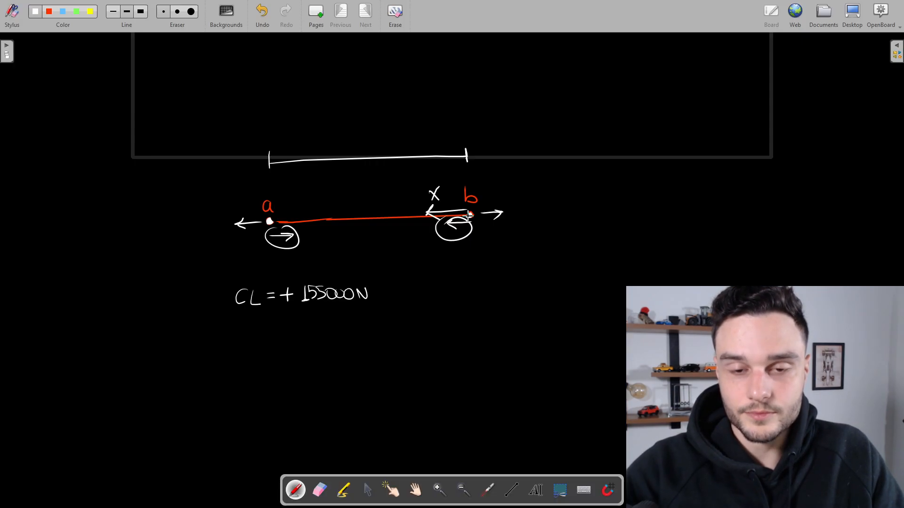
# Step: Return to OpenBoard and undo the circles around the inward-pointing arrows and the plus sign before 155000N
pyautogui.click(49, 12)
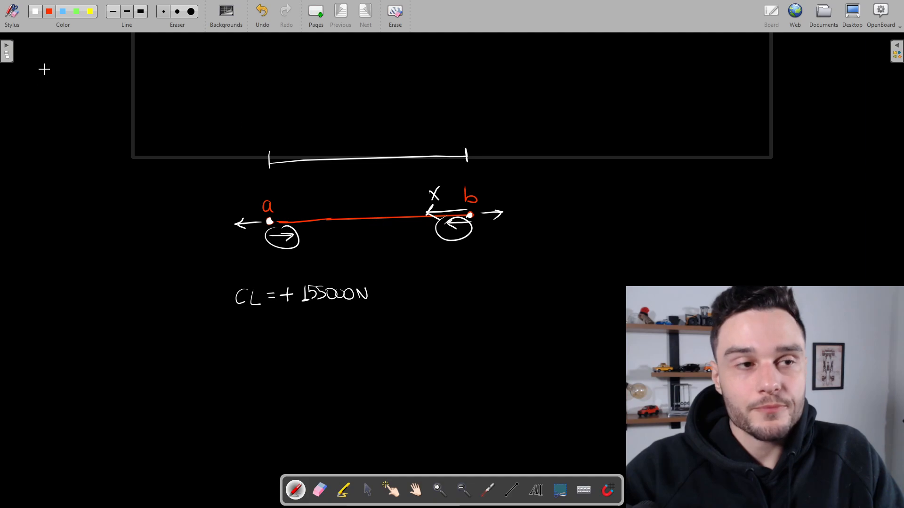
pyautogui.hotkey('ctrl', 'z')
pyautogui.hotkey('ctrl', 'z')
pyautogui.hotkey('ctrl', 'z')
pyautogui.hotkey('ctrl', 'z')
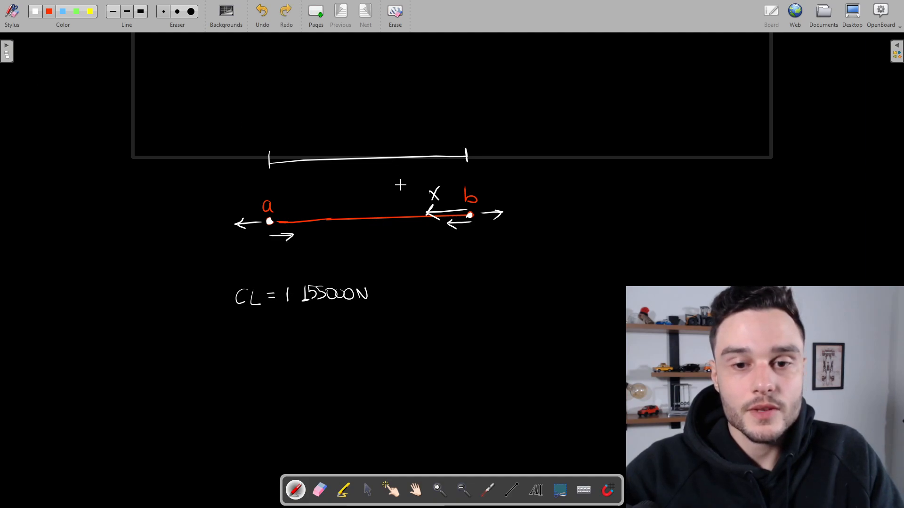
pyautogui.hotkey('ctrl', 'z')
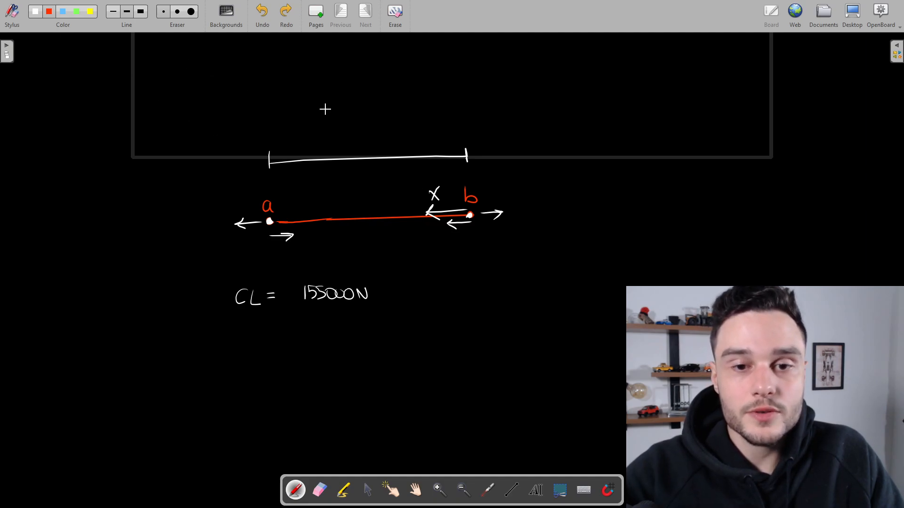
pyautogui.hotkey('alt', 'Tab')
pyautogui.hotkey('alt', 'Tab')
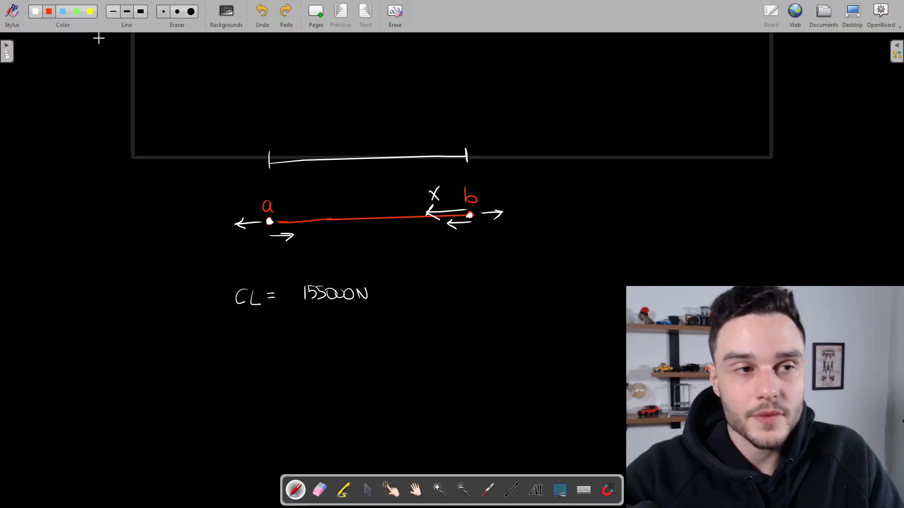
# Step: Switch to ANSA and examine the TRANSLATOR connector, its load arrow and local axes relative to the red beam element
pyautogui.hotkey('alt', 'Tab')
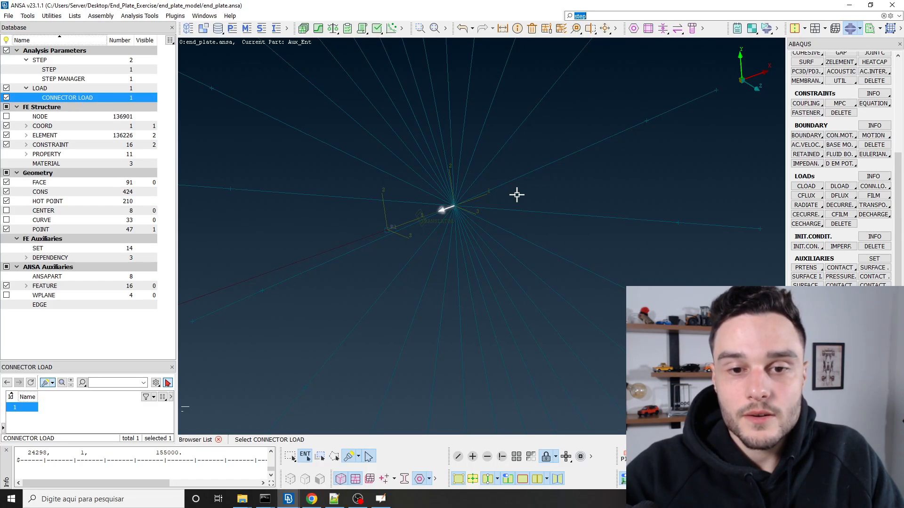
pyautogui.scroll(-3, 432, 177)
pyautogui.scroll(5, 432, 177)
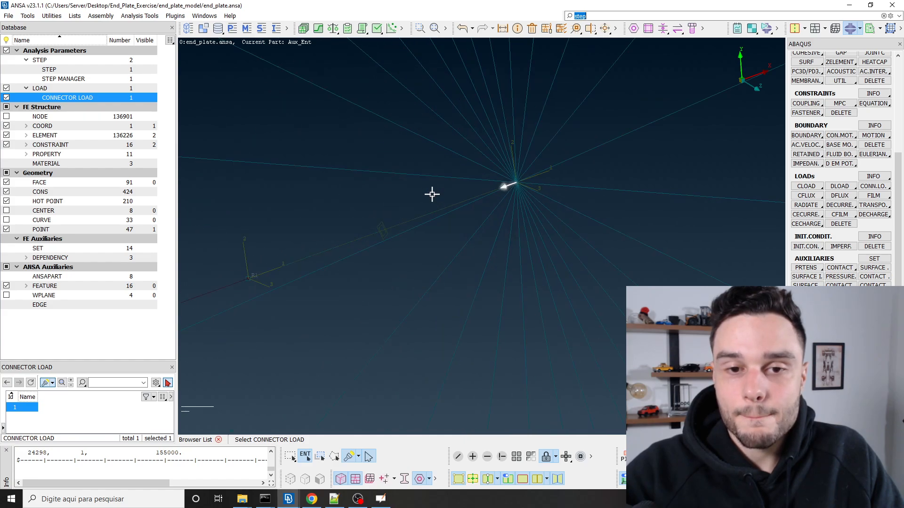
pyautogui.keyDown('ctrl'); pyautogui.moveTo(432, 195); pyautogui.dragTo(432, 218, button='middle'); pyautogui.keyUp('ctrl')
pyautogui.moveTo(432, 219)
pyautogui.keyDown('ctrl'); pyautogui.mouseDown()
pyautogui.moveTo(428, 210)
pyautogui.moveTo(433, 224)
pyautogui.mouseUp(); pyautogui.keyUp('ctrl')
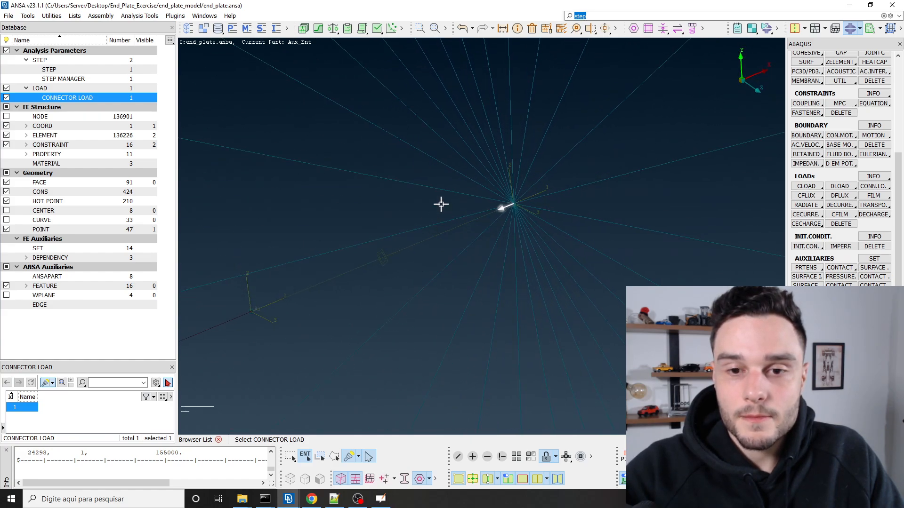
pyautogui.scroll(-4, 446, 181)
pyautogui.scroll(-2, 453, 189)
pyautogui.scroll(-3, 451, 160)
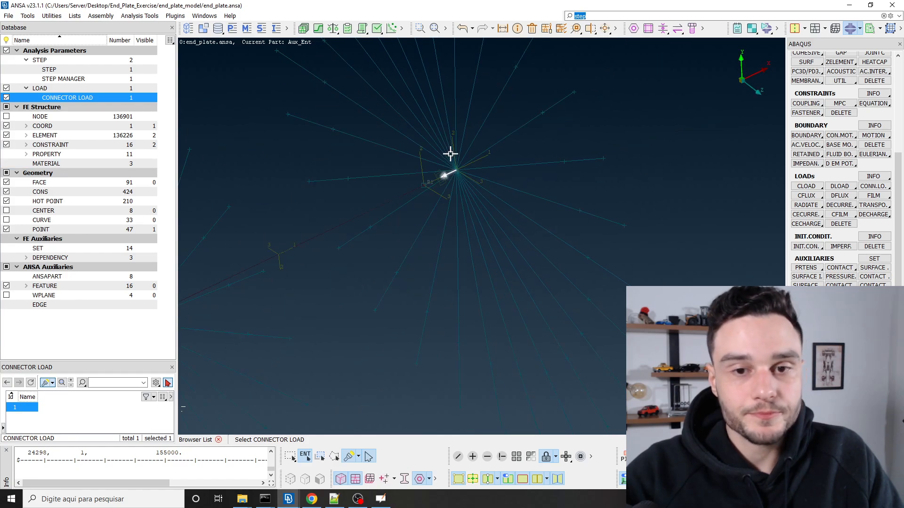
pyautogui.moveTo(454, 172)
pyautogui.keyDown('ctrl'); pyautogui.mouseDown()
pyautogui.moveTo(428, 171)
pyautogui.moveTo(468, 178)
pyautogui.moveTo(459, 174)
pyautogui.moveTo(456, 212)
pyautogui.moveTo(445, 193)
pyautogui.mouseUp(); pyautogui.keyUp('ctrl')
pyautogui.scroll(3, 462, 196)
pyautogui.scroll(5, 462, 195)
pyautogui.scroll(-8, 607, 139)
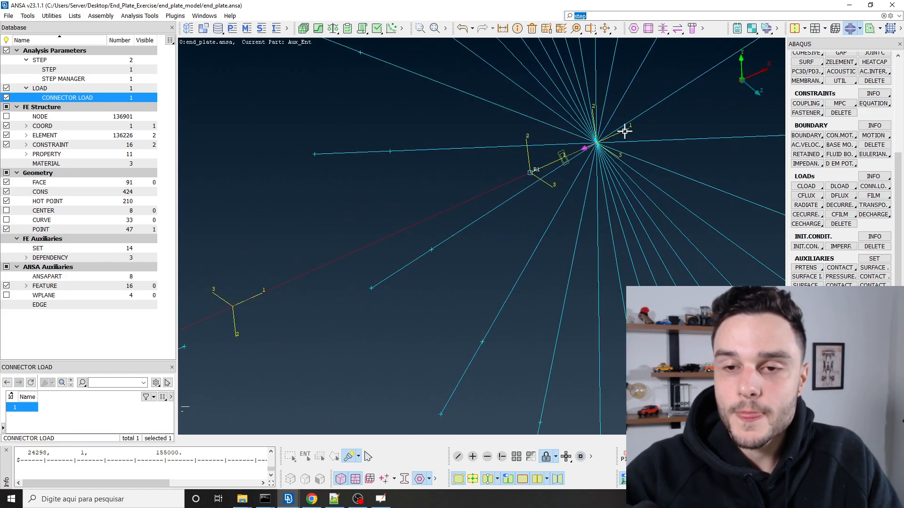
pyautogui.keyDown('ctrl'); pyautogui.moveTo(603, 146); pyautogui.dragTo(597, 149); pyautogui.keyUp('ctrl')
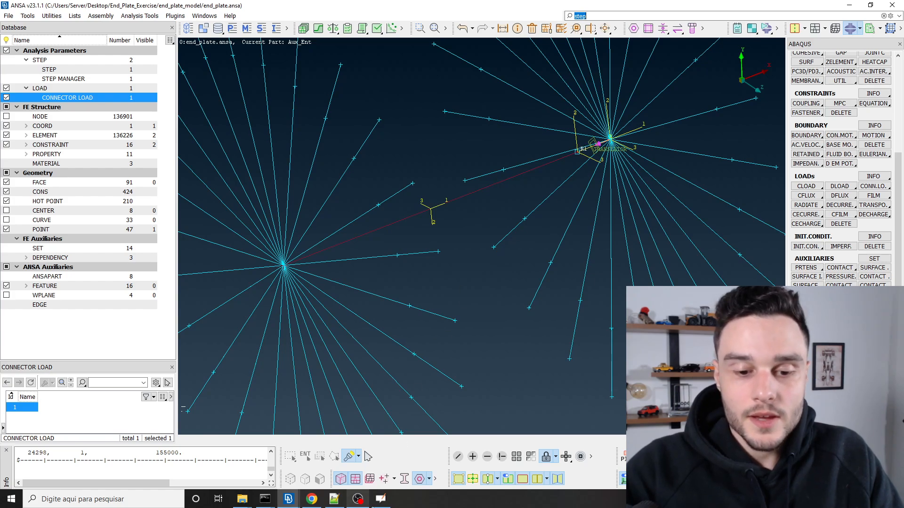
# Step: Return to OpenBoard, write K = AE/L in red on an empty area, circle the L and draw an arrow down to K
pyautogui.click(380, 499)
pyautogui.scroll(-5, 277, 370)
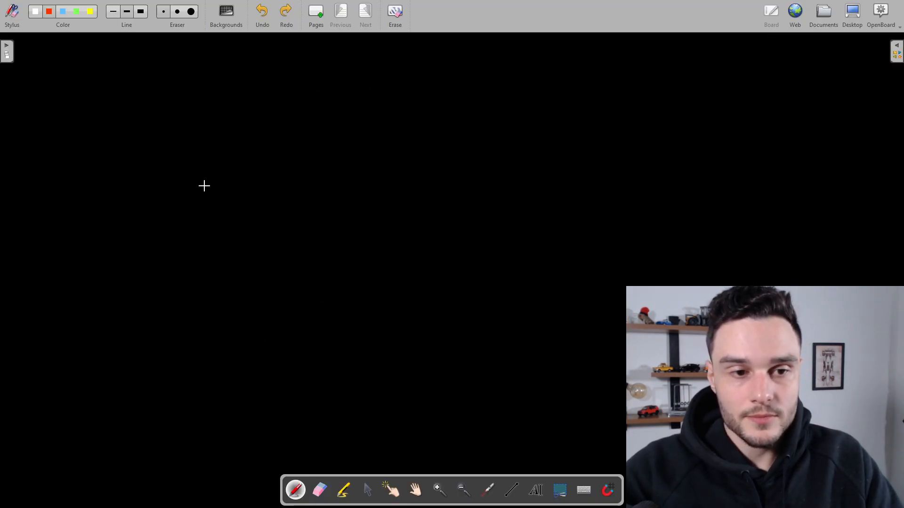
pyautogui.moveTo(209, 174); pyautogui.dragTo(207, 193)
pyautogui.moveTo(216, 176)
pyautogui.mouseDown()
pyautogui.moveTo(216, 194)
pyautogui.moveTo(229, 184)
pyautogui.mouseUp()
pyautogui.moveTo(224, 188); pyautogui.dragTo(244, 191)
pyautogui.moveTo(242, 178)
pyautogui.mouseDown()
pyautogui.moveTo(266, 191)
pyautogui.moveTo(263, 219)
pyautogui.moveTo(245, 231)
pyautogui.mouseUp()
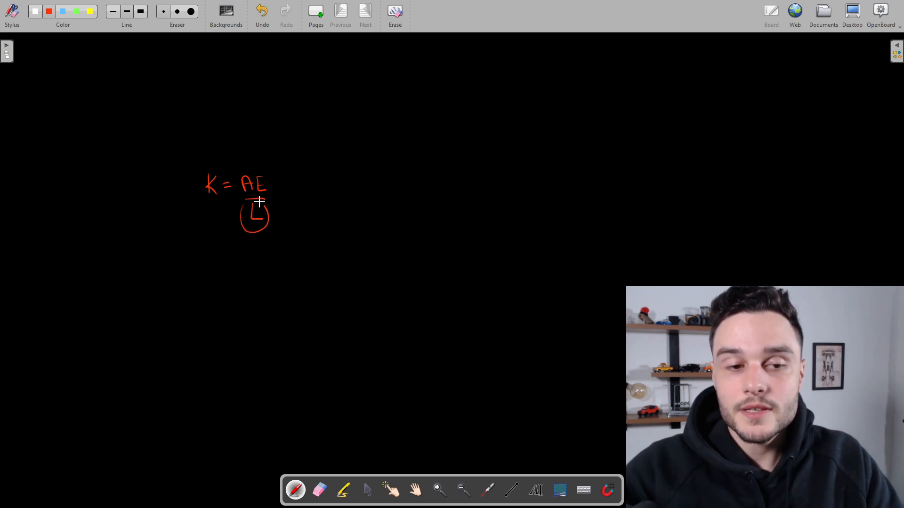
pyautogui.moveTo(204, 138); pyautogui.dragTo(206, 163)
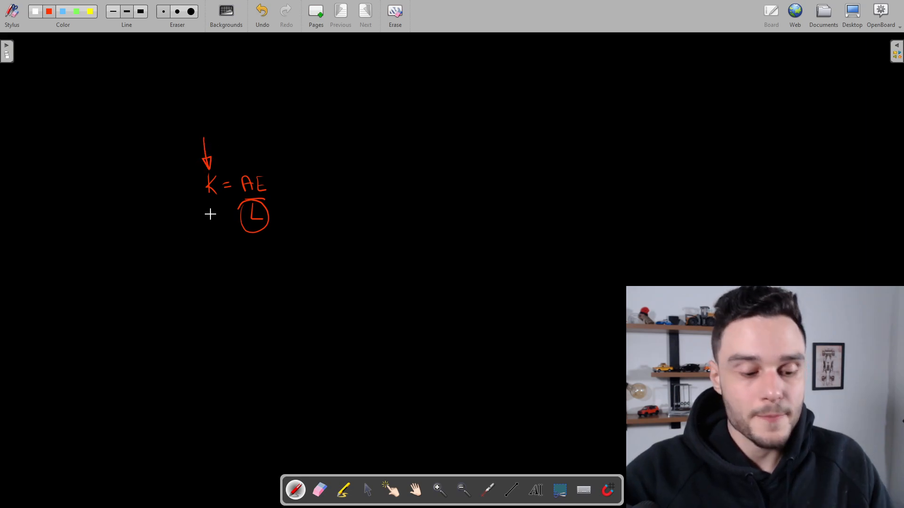
# Step: Switch to the translator_conn_bolts_v12 model in ANSA and examine how the split bolt shank, washers and nut are modelled
pyautogui.hotkey('alt', 'Tab')
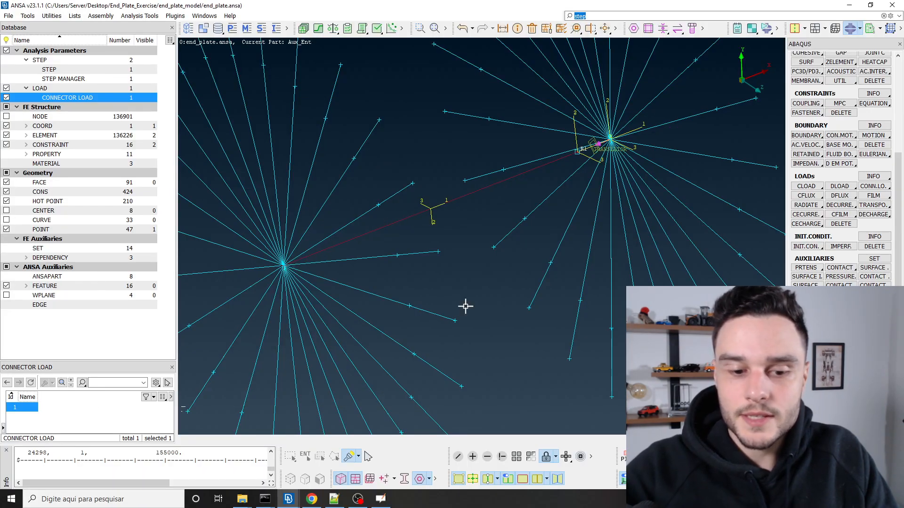
pyautogui.moveTo(299, 502)
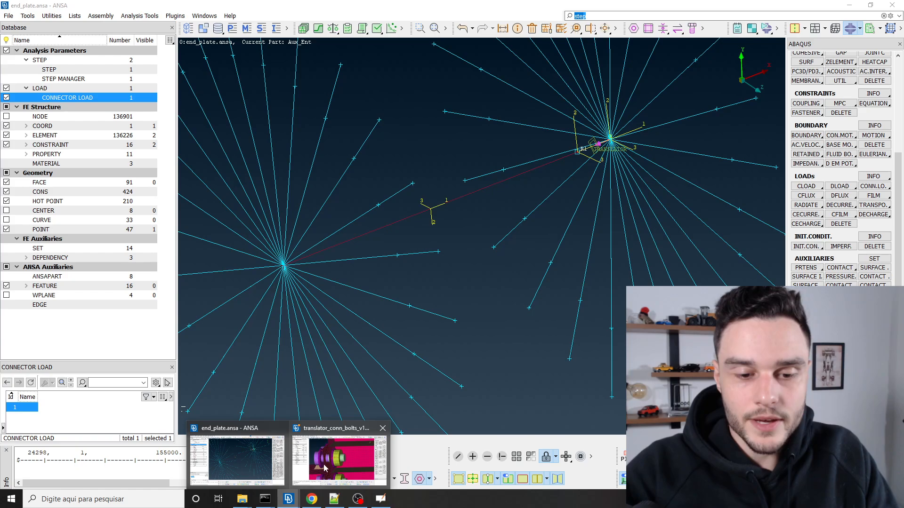
pyautogui.click(339, 452)
pyautogui.keyDown('ctrl'); pyautogui.moveTo(369, 221); pyautogui.dragTo(399, 217); pyautogui.keyUp('ctrl')
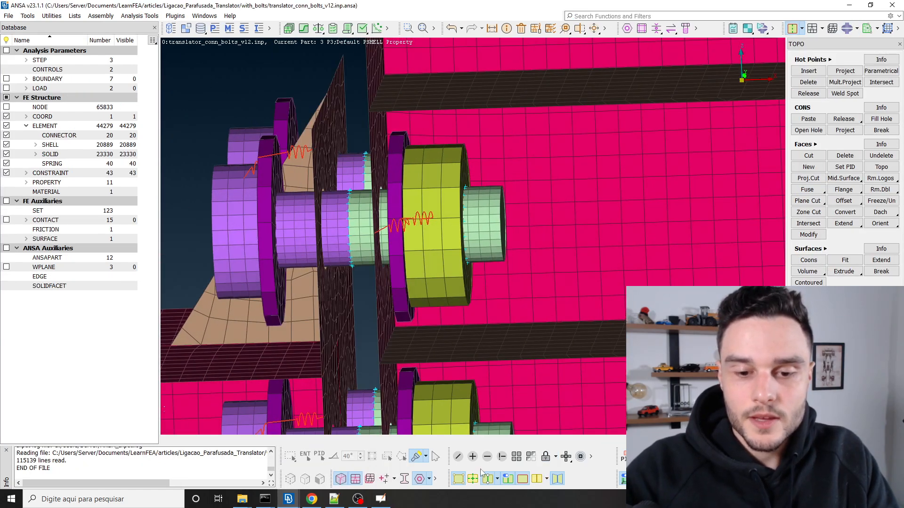
pyautogui.click(502, 457)
pyautogui.keyDown('ctrl'); pyautogui.moveTo(406, 259); pyautogui.dragTo(397, 245); pyautogui.keyUp('ctrl')
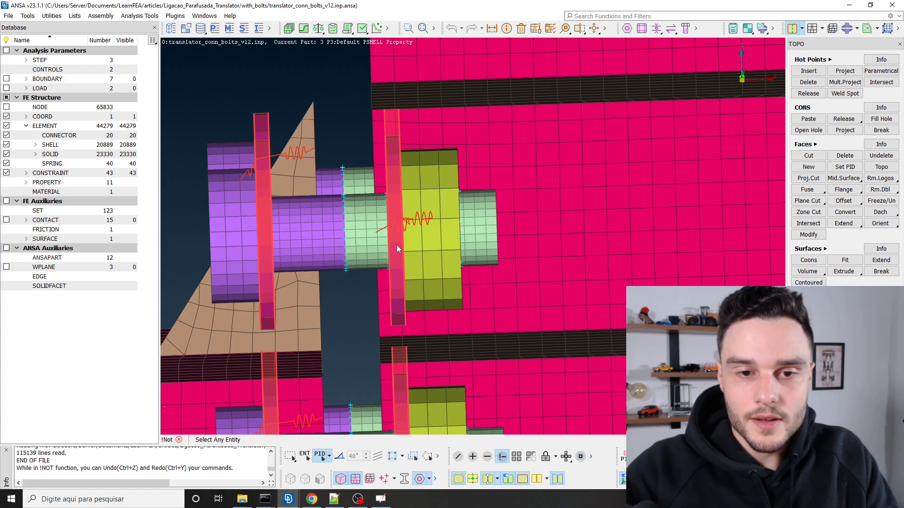
pyautogui.click(481, 229)
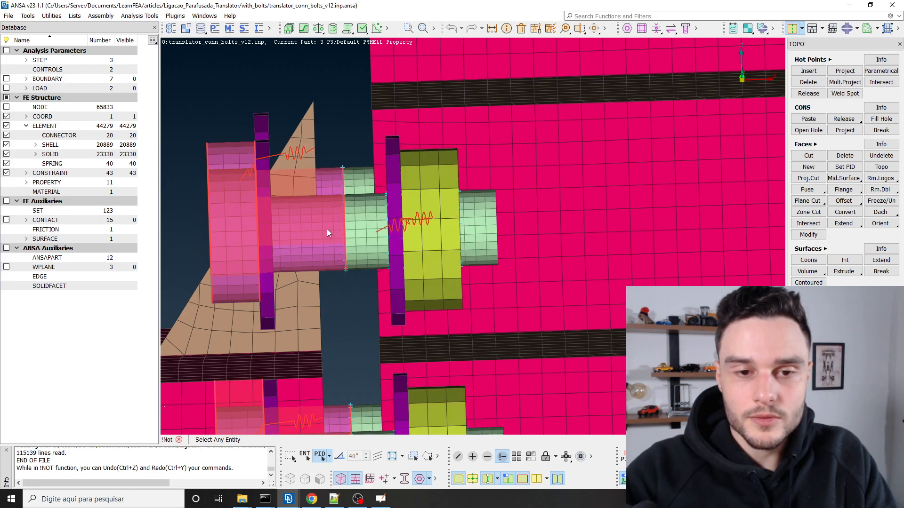
pyautogui.scroll(-3, 392, 218)
pyautogui.scroll(3, 378, 222)
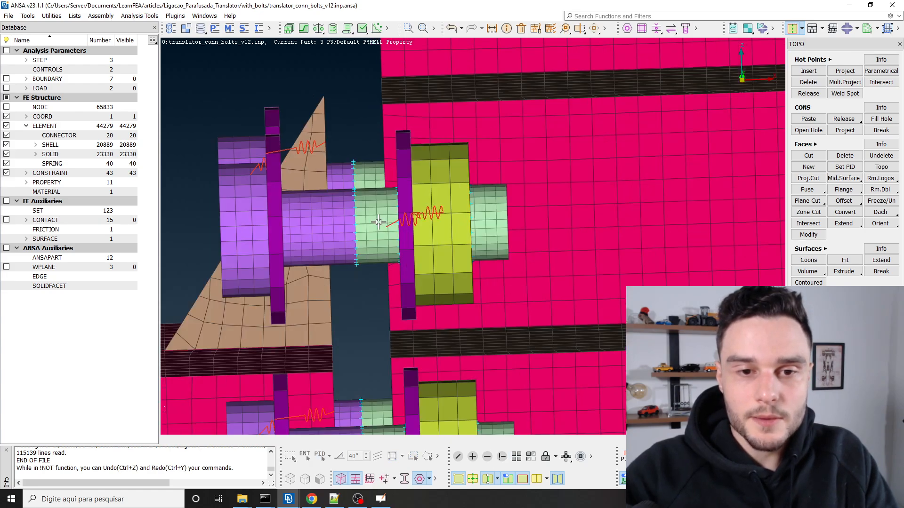
pyautogui.moveTo(379, 222)
pyautogui.keyDown('ctrl'); pyautogui.mouseDown()
pyautogui.moveTo(369, 219)
pyautogui.moveTo(376, 224)
pyautogui.mouseUp(); pyautogui.keyUp('ctrl')
pyautogui.scroll(2, 375, 224)
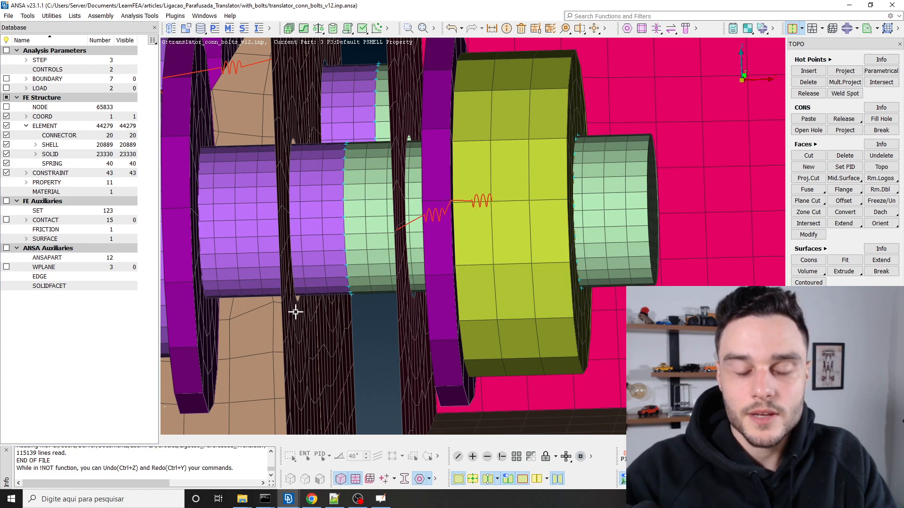
pyautogui.scroll(-3, 301, 306)
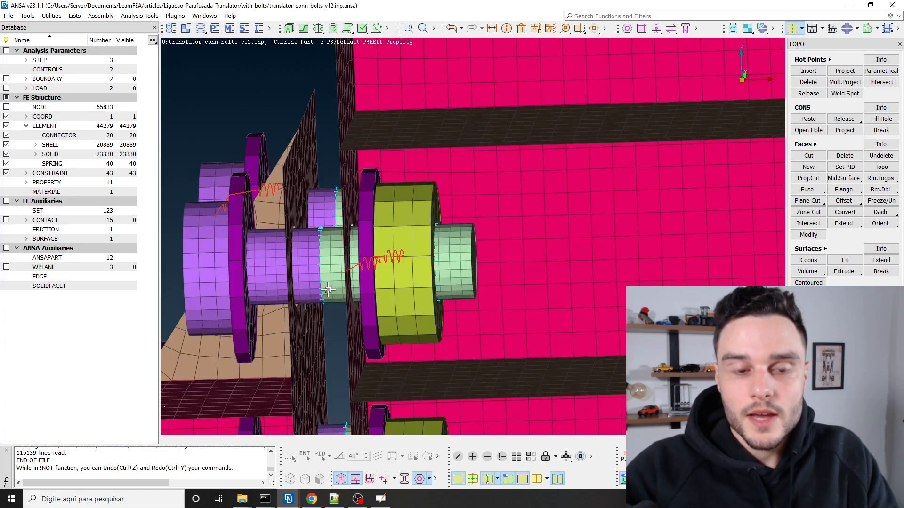
# Step: Review the connector in the end_plate model, then return to OpenBoard and add a short red mark below the circled L
pyautogui.hotkey('alt', 'Tab')
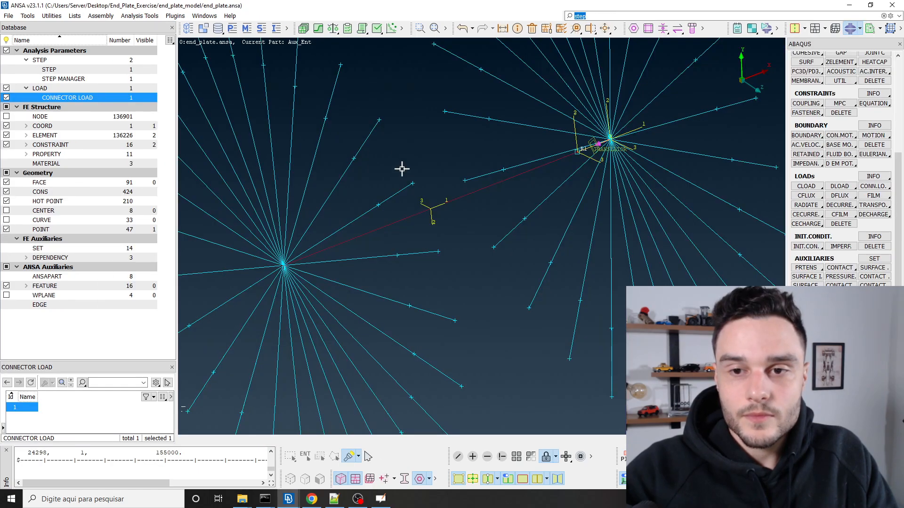
pyautogui.scroll(-3, 480, 208)
pyautogui.scroll(8, 541, 147)
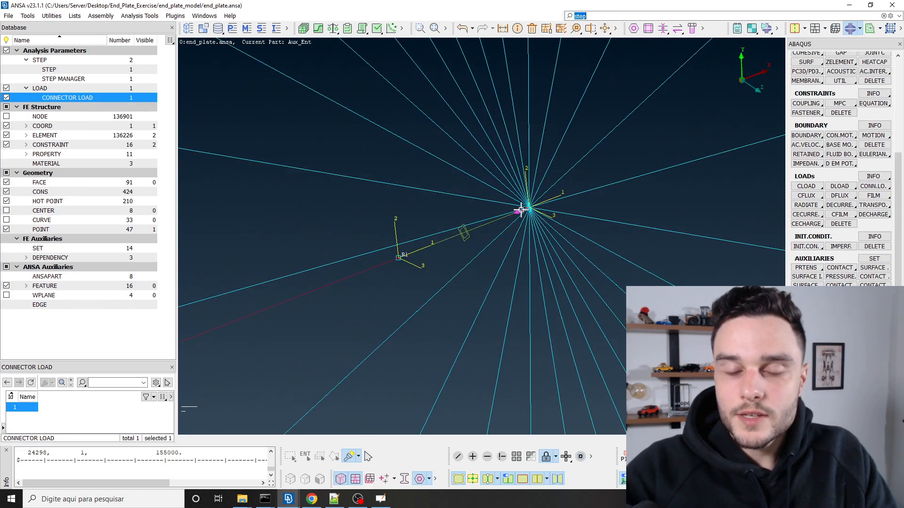
pyautogui.keyDown('ctrl'); pyautogui.moveTo(523, 207); pyautogui.dragTo(533, 205); pyautogui.keyUp('ctrl')
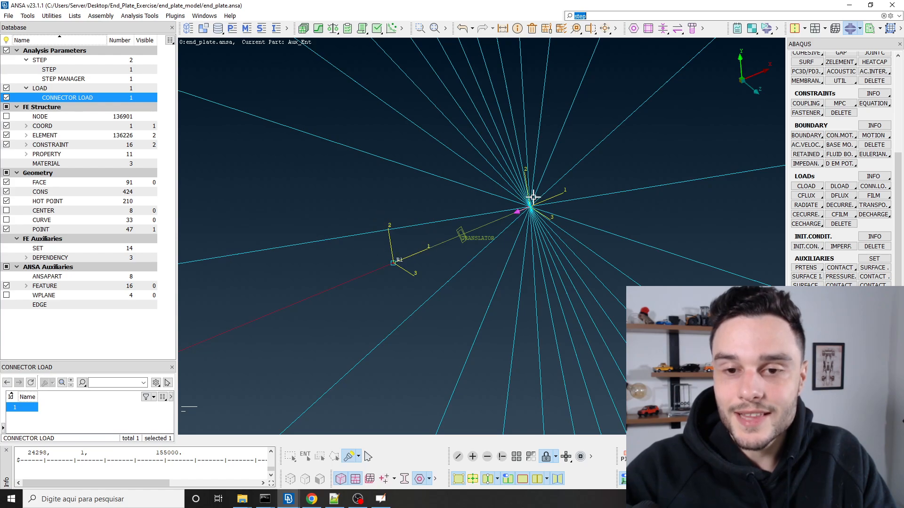
pyautogui.scroll(-3, 532, 198)
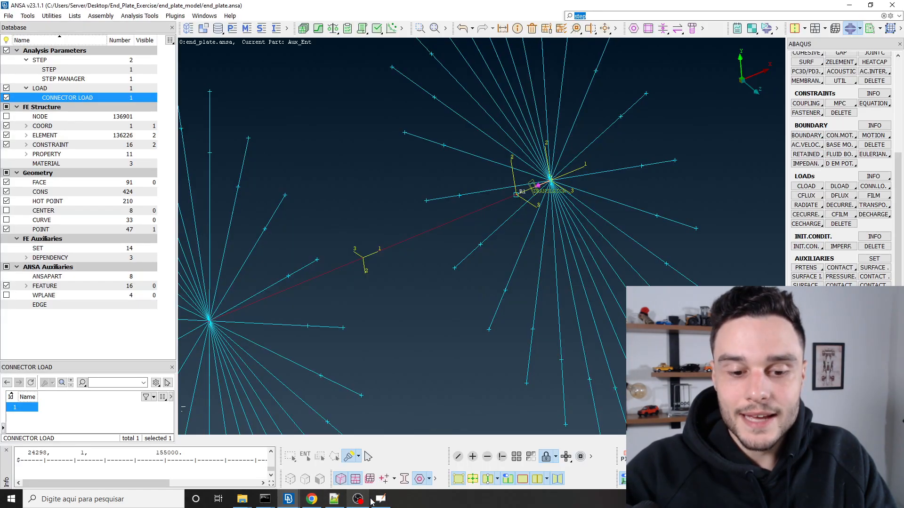
pyautogui.click(380, 499)
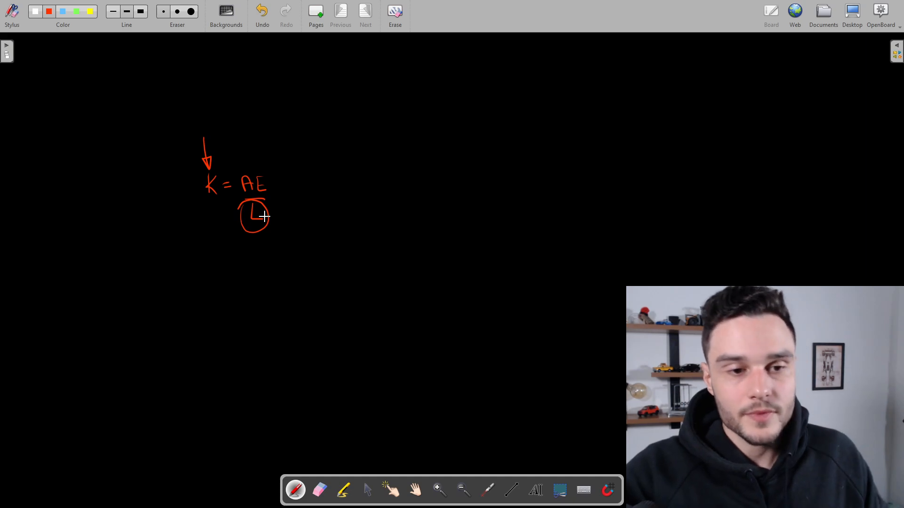
pyautogui.moveTo(261, 256); pyautogui.dragTo(255, 267)
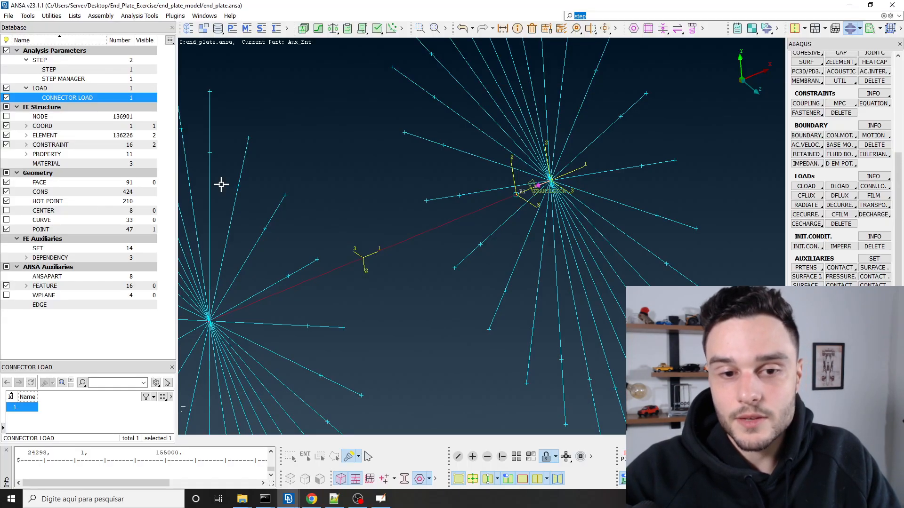
# Step: Switch to ANSA and examine the gap spanned by the TRANSLATOR connector between the red beam's end and the coupling's centre node
pyautogui.scroll(-2, 474, 223)
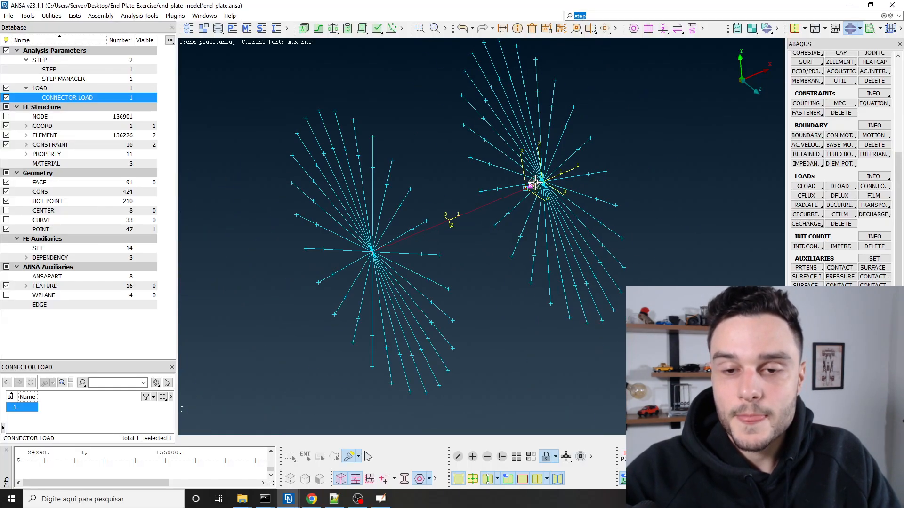
pyautogui.scroll(5, 540, 184)
pyautogui.scroll(2, 540, 183)
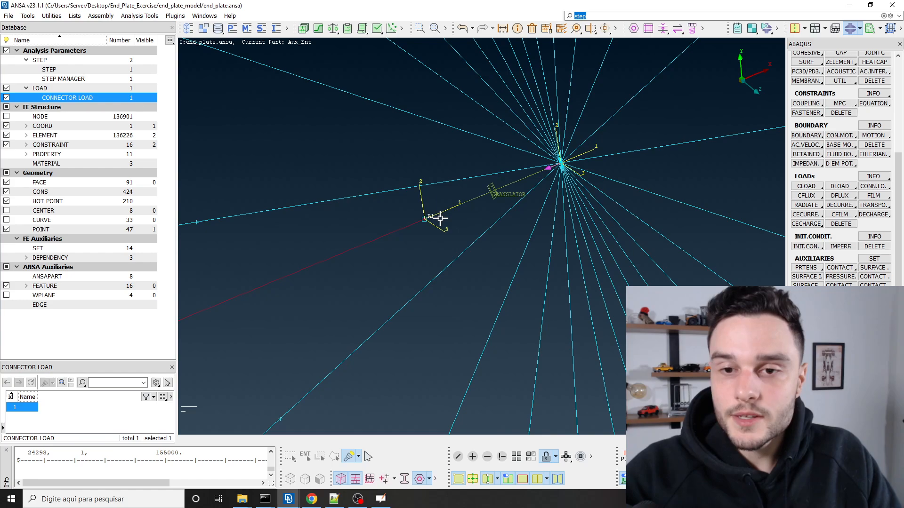
pyautogui.scroll(-2, 403, 185)
pyautogui.scroll(3, 402, 160)
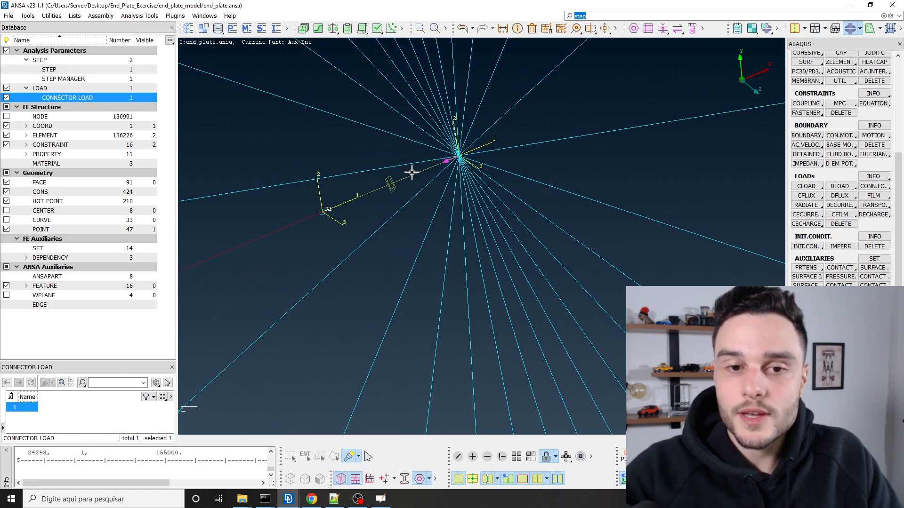
pyautogui.keyDown('ctrl'); pyautogui.moveTo(413, 184); pyautogui.dragTo(416, 184); pyautogui.keyUp('ctrl')
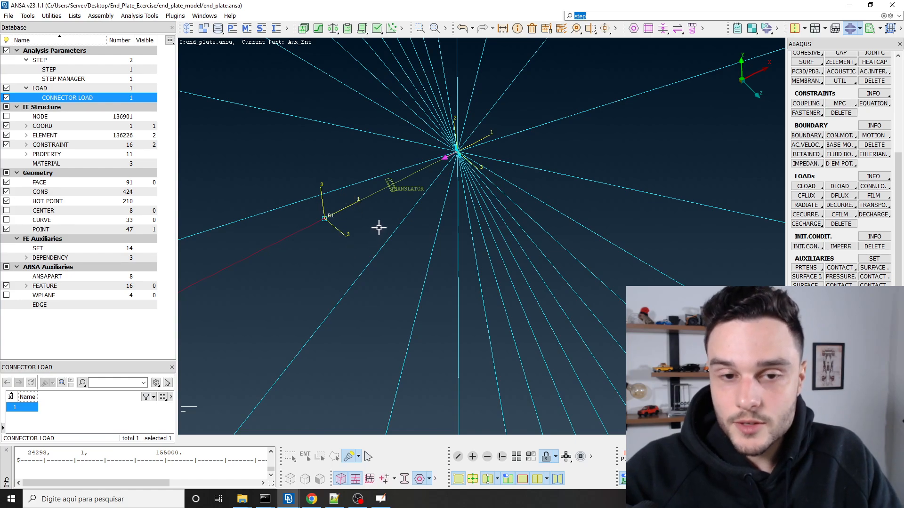
pyautogui.moveTo(391, 194)
pyautogui.keyDown('ctrl'); pyautogui.mouseDown()
pyautogui.moveTo(391, 210)
pyautogui.moveTo(391, 200)
pyautogui.mouseUp(); pyautogui.keyUp('ctrl')
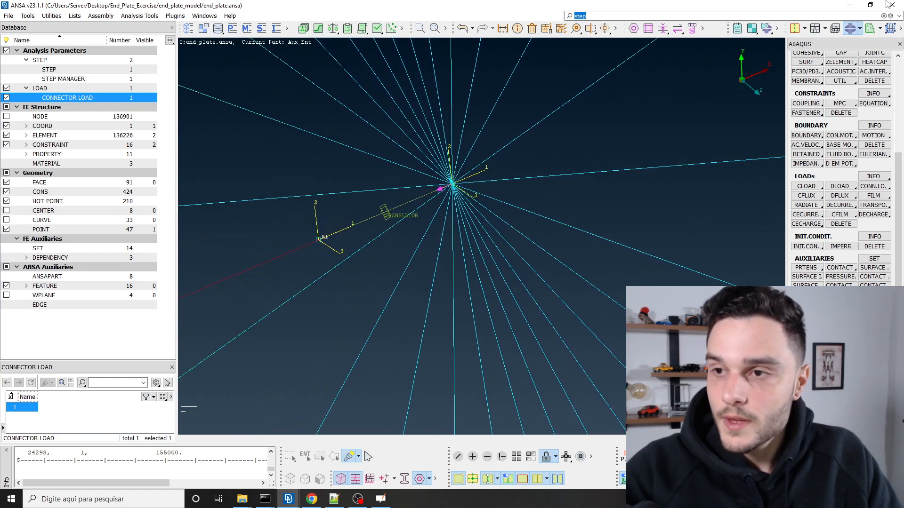
# Step: Manually match the connector node at R1 onto the coupling's centre node, using Match to the last Node
pyautogui.click(860, 28)
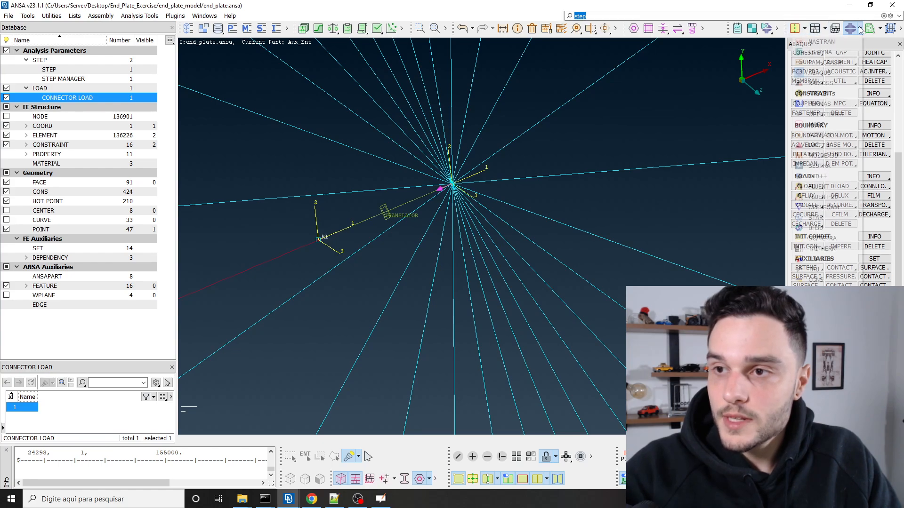
pyautogui.click(828, 73)
pyautogui.scroll(3, 831, 89)
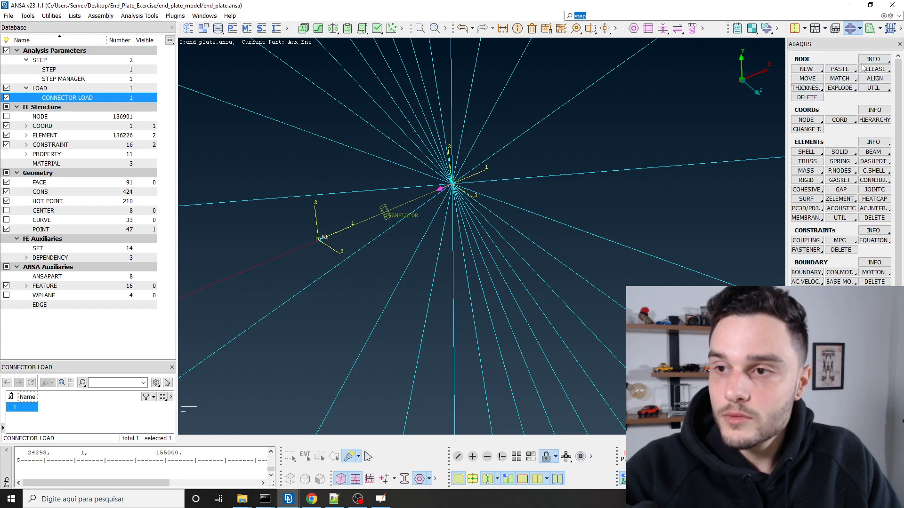
pyautogui.click(841, 79)
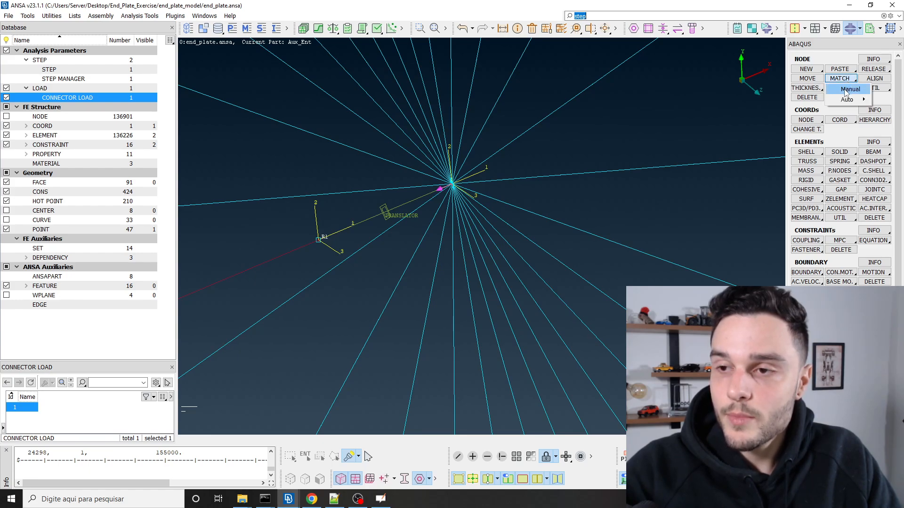
pyautogui.click(846, 89)
pyautogui.moveTo(654, 77); pyautogui.dragTo(215, 81)
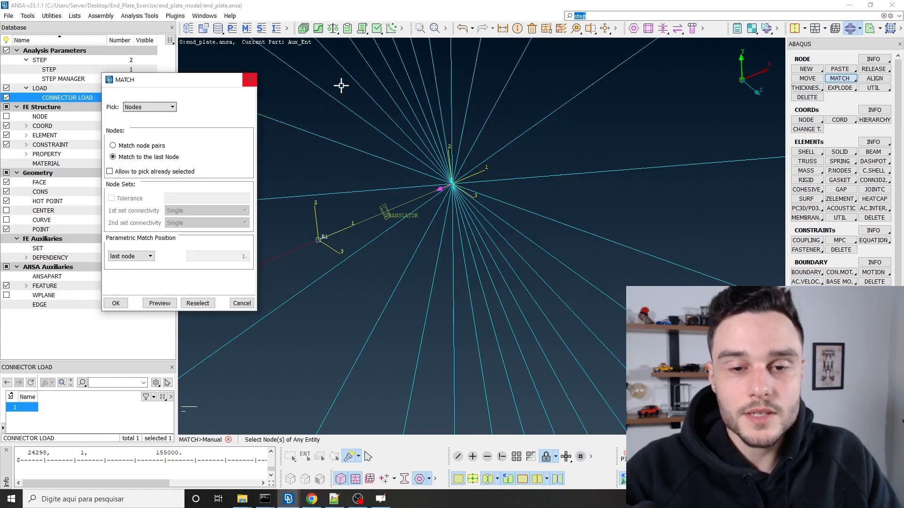
pyautogui.click(319, 240)
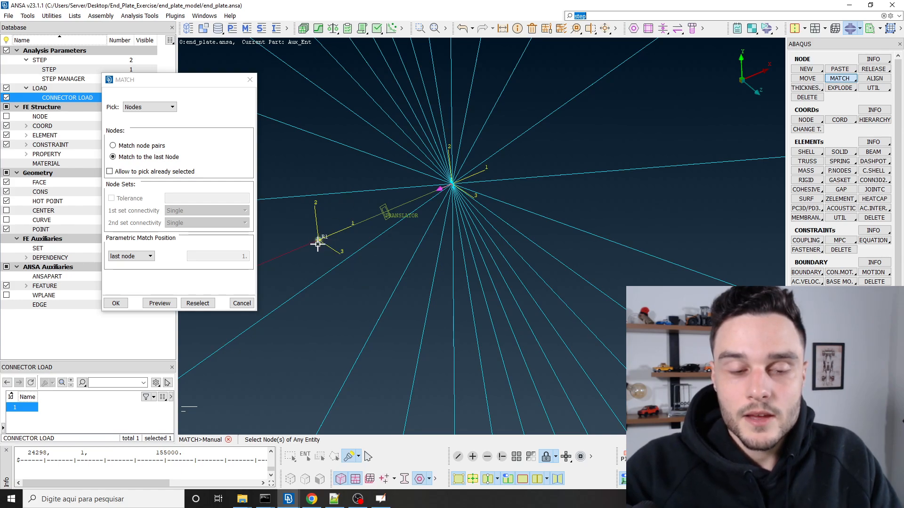
pyautogui.click(453, 187)
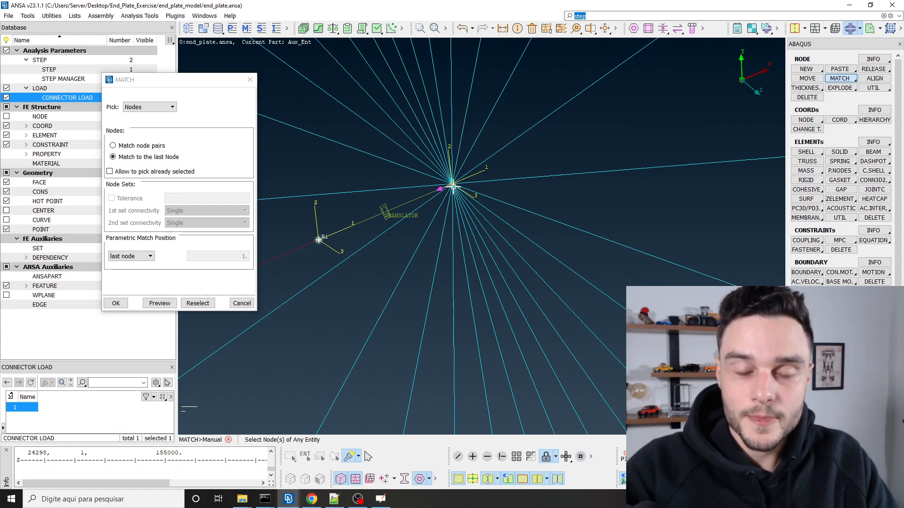
pyautogui.middleClick(436, 210)
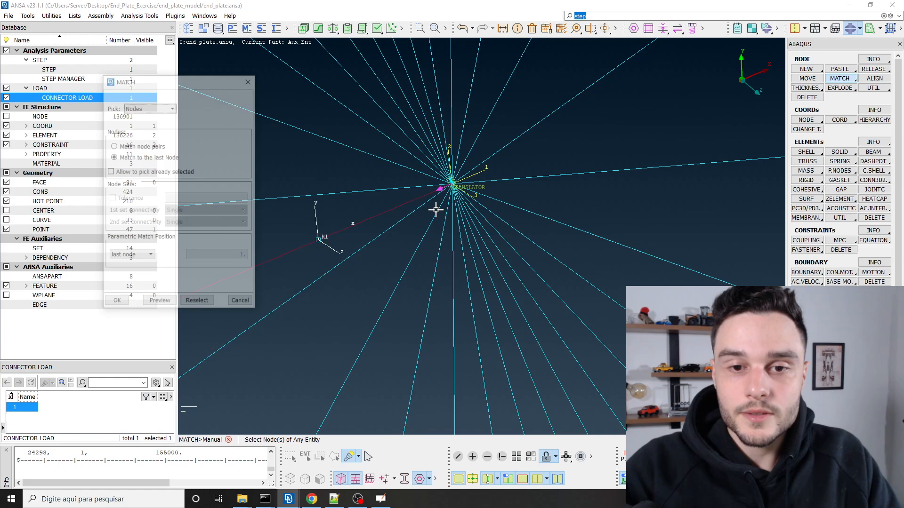
# Step: Close the node matching window and examine the TRANSLATOR connector's end at the coupling's centre node
pyautogui.scroll(5, 456, 187)
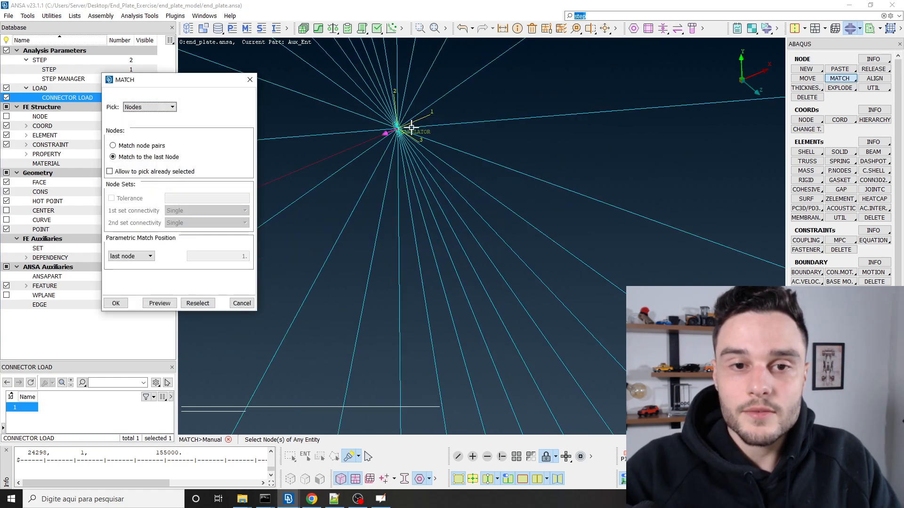
pyautogui.scroll(5, 389, 118)
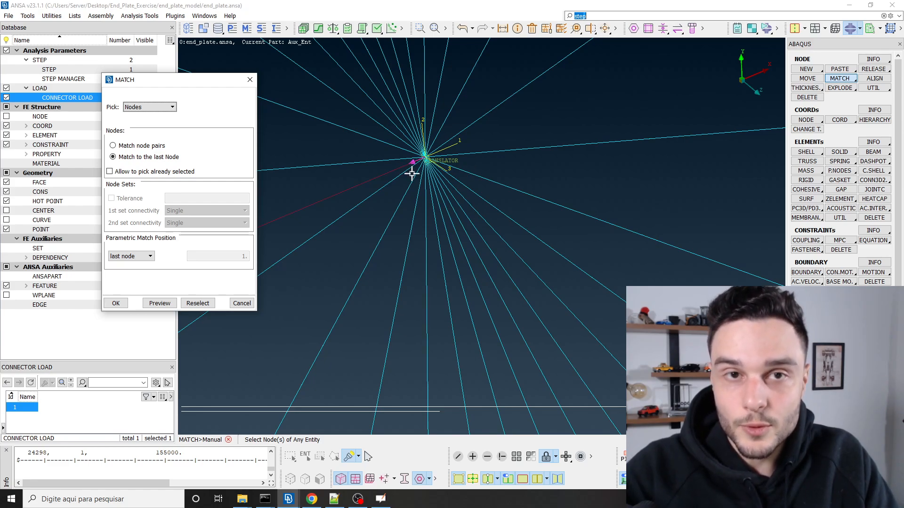
pyautogui.click(250, 80)
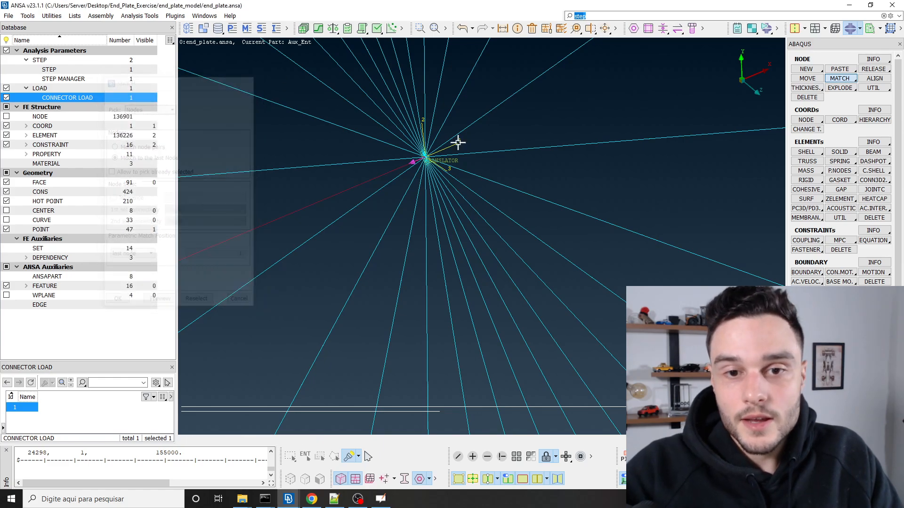
pyautogui.scroll(-5, 509, 121)
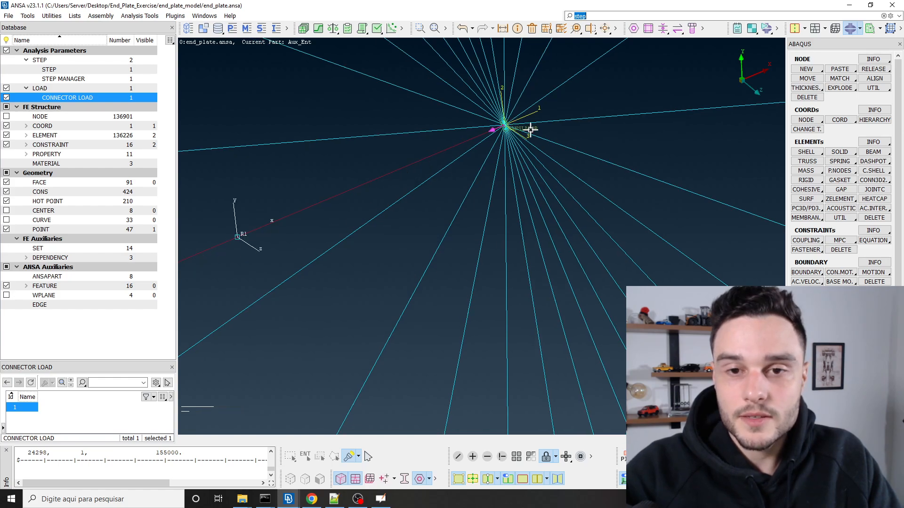
pyautogui.scroll(-4, 513, 121)
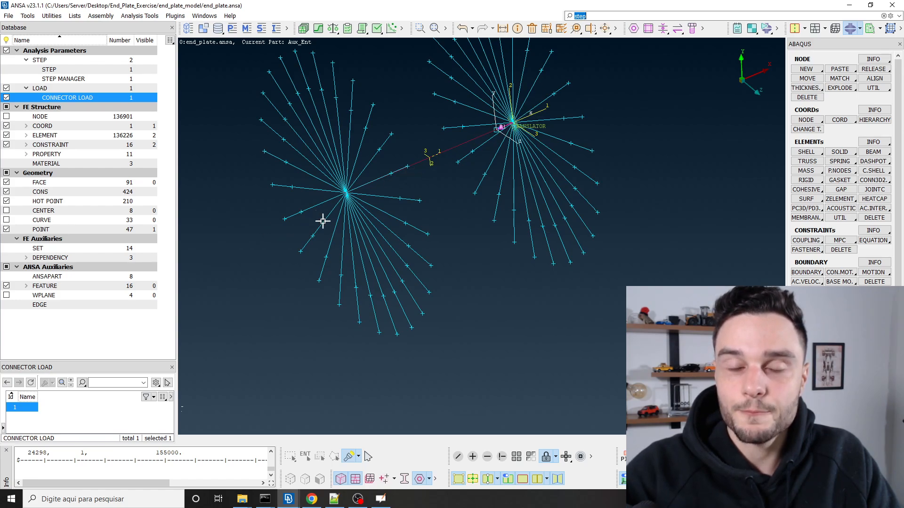
pyautogui.keyDown('ctrl'); pyautogui.moveTo(507, 139); pyautogui.dragTo(500, 202, button='middle'); pyautogui.keyUp('ctrl')
pyautogui.moveTo(500, 202)
pyautogui.keyDown('ctrl'); pyautogui.mouseDown()
pyautogui.moveTo(452, 173)
pyautogui.moveTo(504, 194)
pyautogui.mouseUp(); pyautogui.keyUp('ctrl')
pyautogui.scroll(4, 503, 194)
pyautogui.scroll(-2, 494, 182)
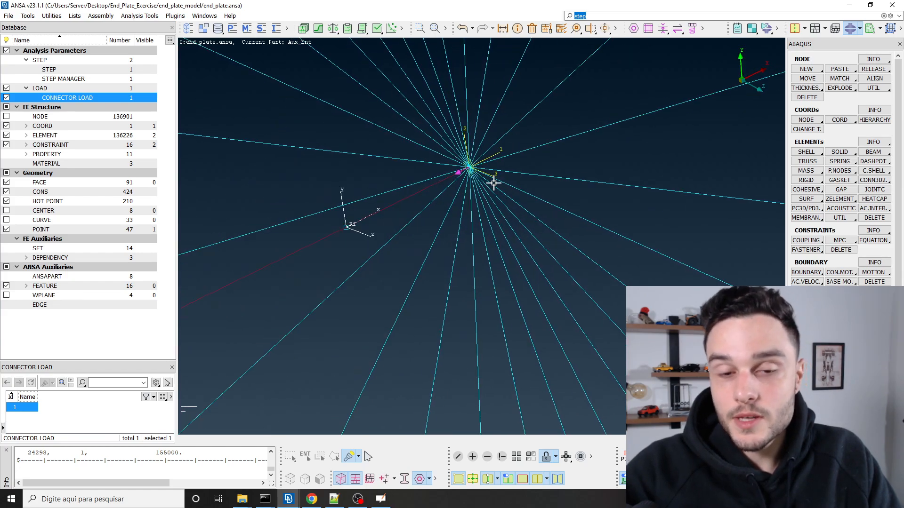
pyautogui.scroll(-3, 494, 182)
pyautogui.scroll(3, 493, 180)
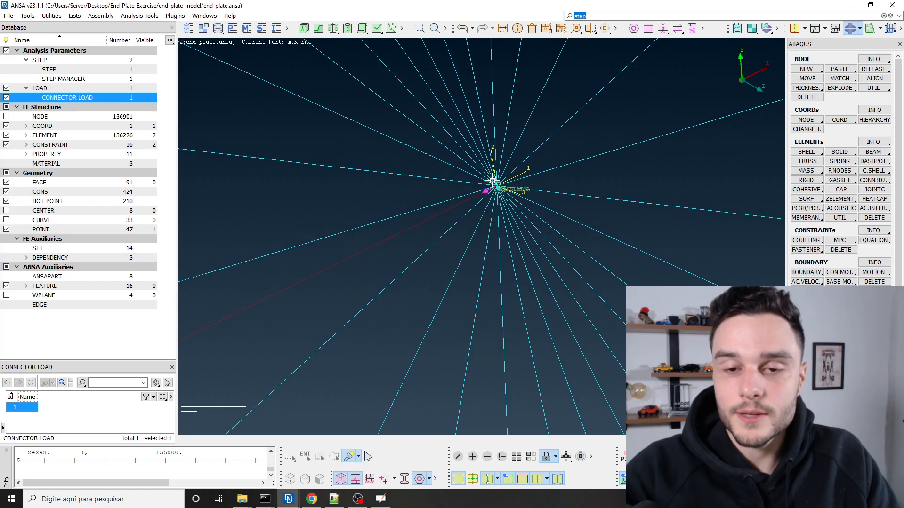
pyautogui.scroll(-3, 492, 181)
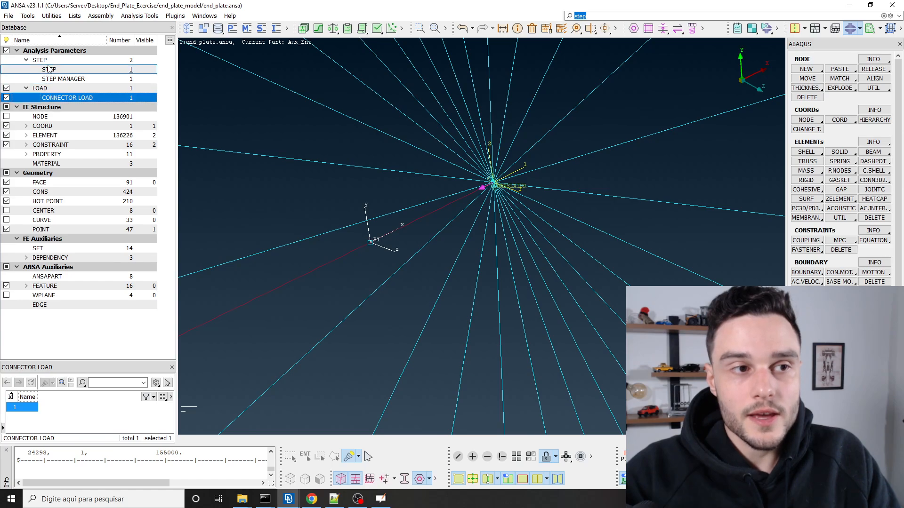
# Step: List the nodes and select those at the coupling's centre to check the connector's two end nodes
pyautogui.click(46, 118)
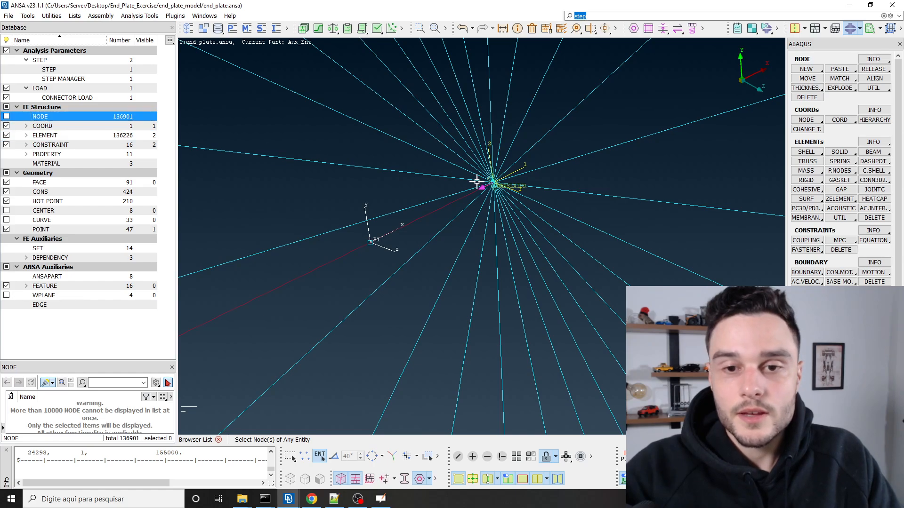
pyautogui.scroll(5, 512, 186)
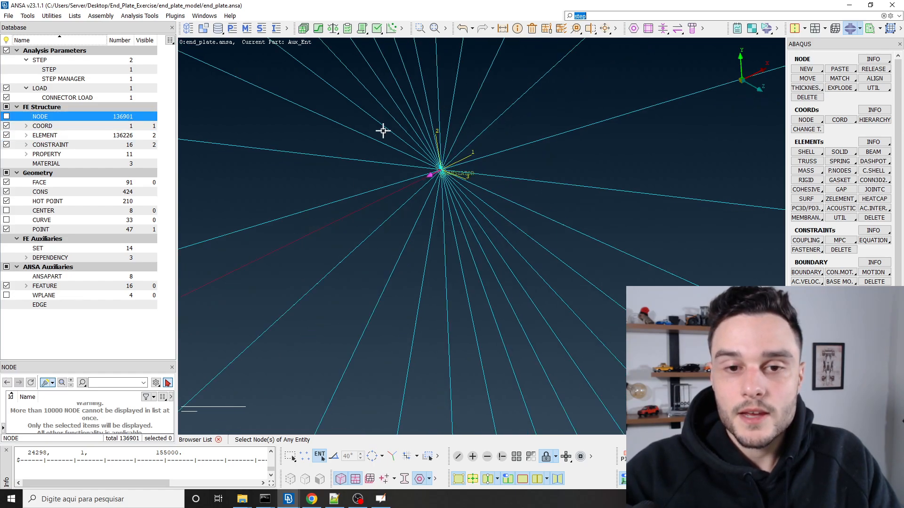
pyautogui.moveTo(395, 124); pyautogui.dragTo(490, 210)
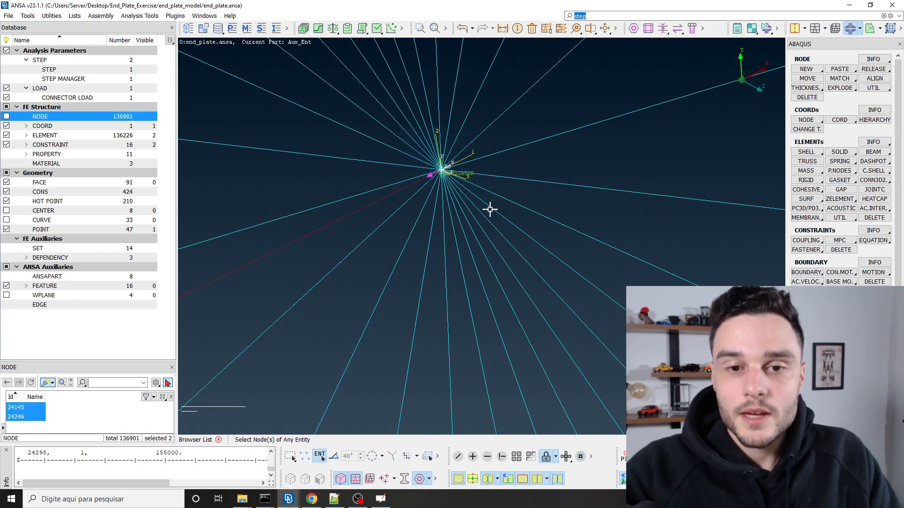
pyautogui.keyDown('ctrl'); pyautogui.moveTo(472, 200); pyautogui.dragTo(446, 182); pyautogui.keyUp('ctrl')
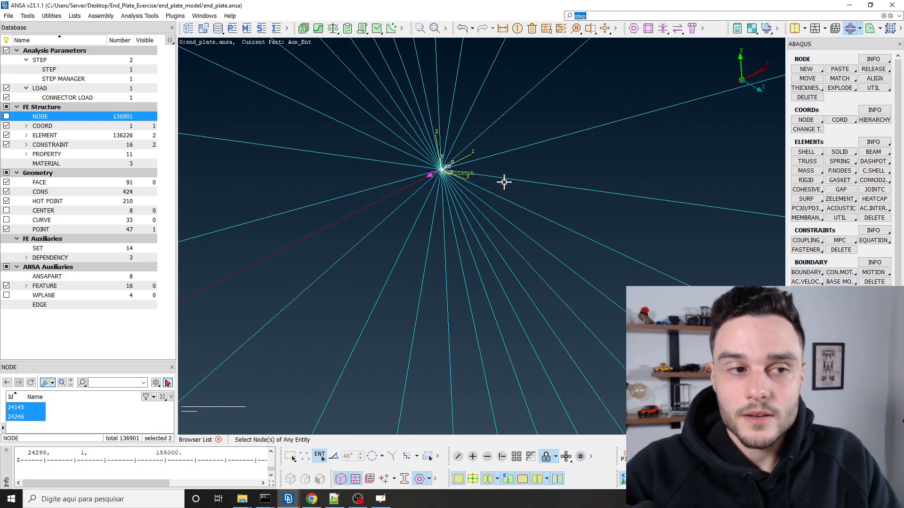
pyautogui.scroll(-5, 503, 181)
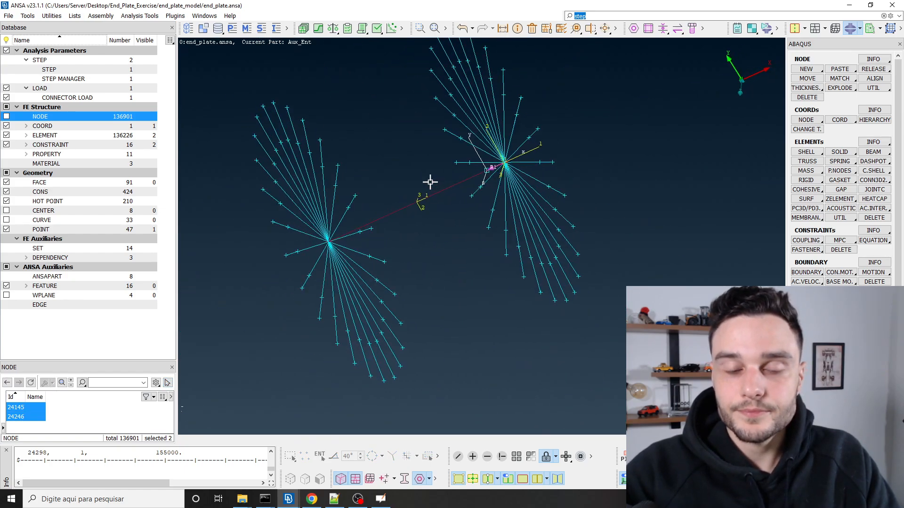
pyautogui.keyDown('ctrl'); pyautogui.moveTo(430, 182); pyautogui.dragTo(473, 178); pyautogui.keyUp('ctrl')
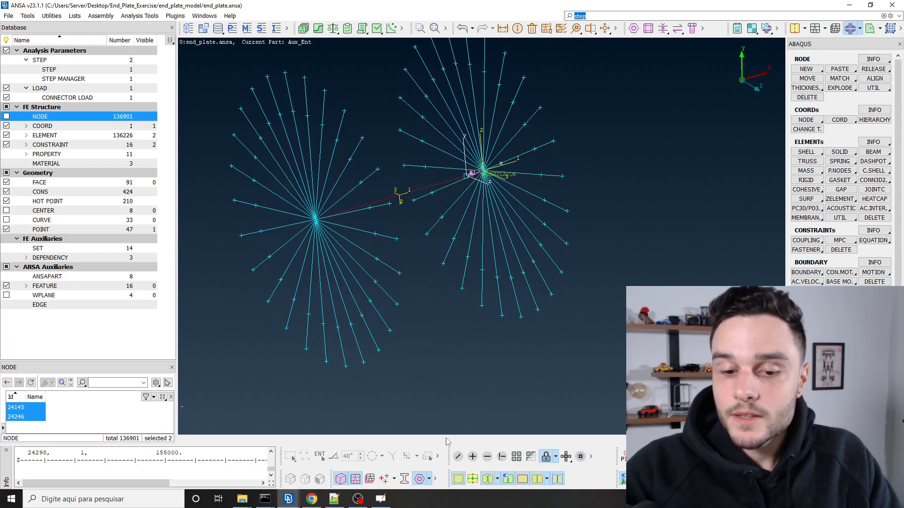
pyautogui.click(358, 499)
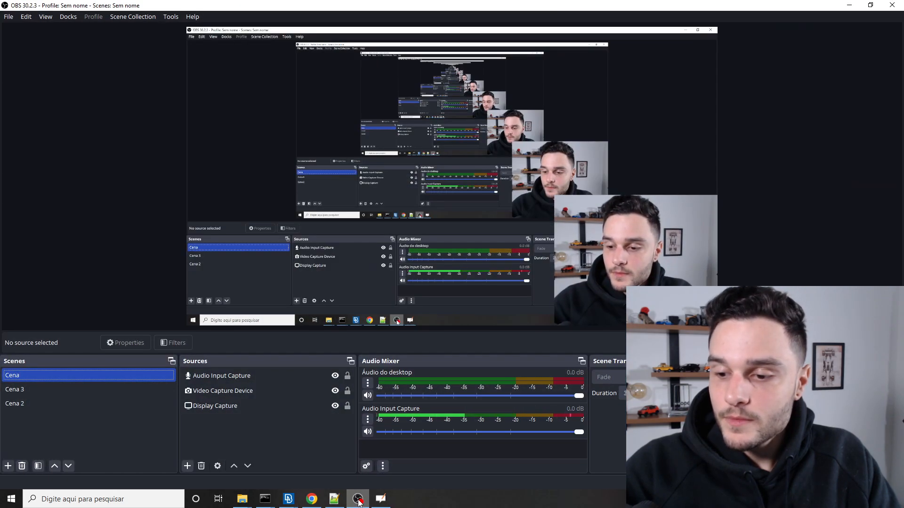
pyautogui.click(358, 499)
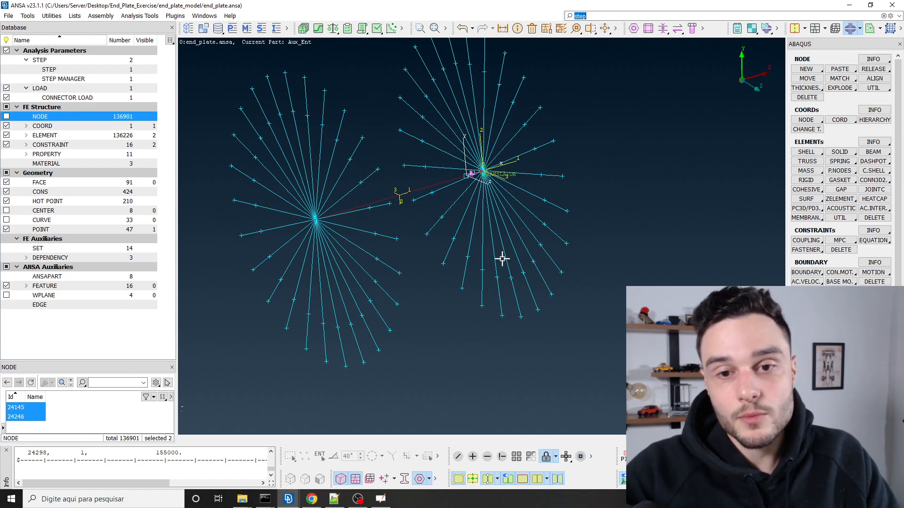
pyautogui.scroll(-4, 502, 259)
pyautogui.scroll(-4, 504, 223)
pyautogui.keyDown('ctrl'); pyautogui.moveTo(502, 223); pyautogui.dragTo(474, 251); pyautogui.keyUp('ctrl')
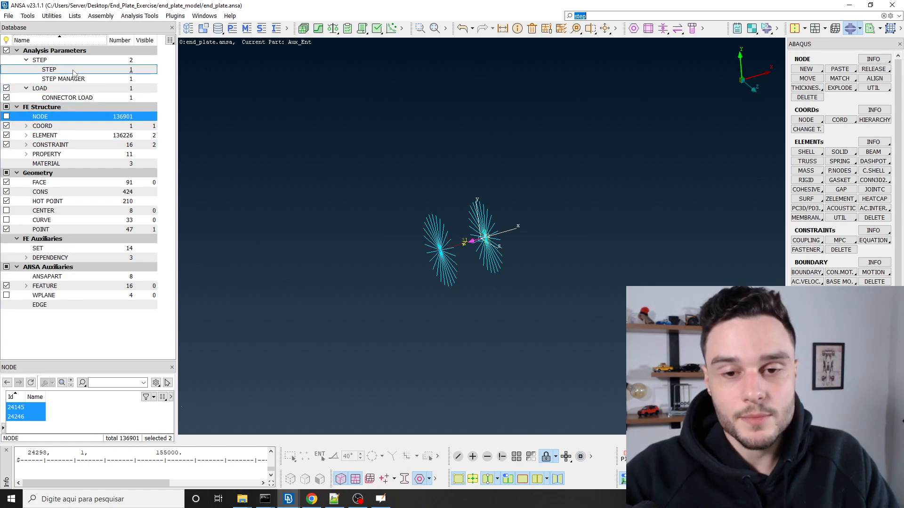
# Step: Rename the static analysis step Anonymous STEP 1 as bolt_pretension
pyautogui.click(42, 60)
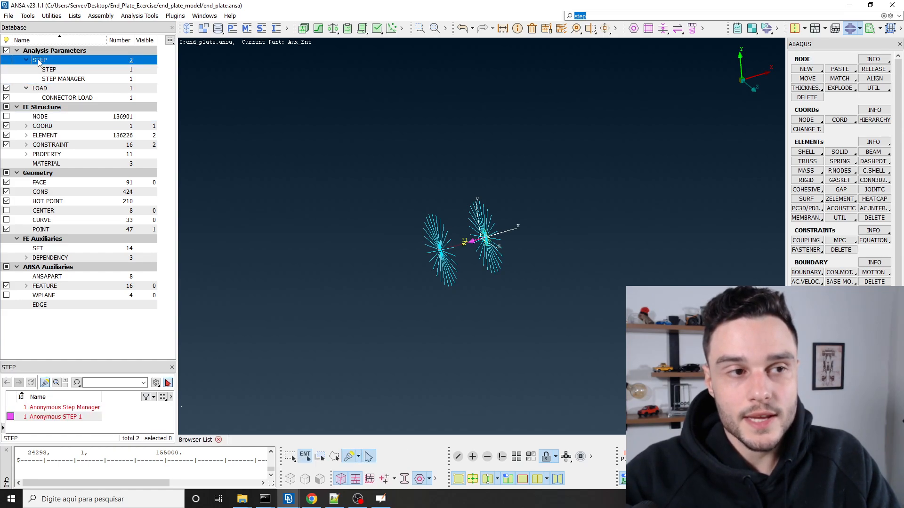
pyautogui.click(52, 70)
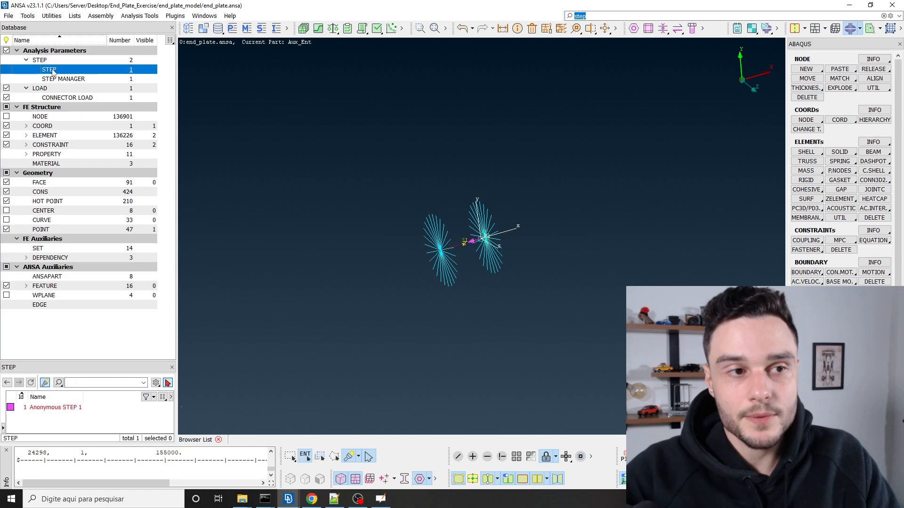
pyautogui.click(58, 80)
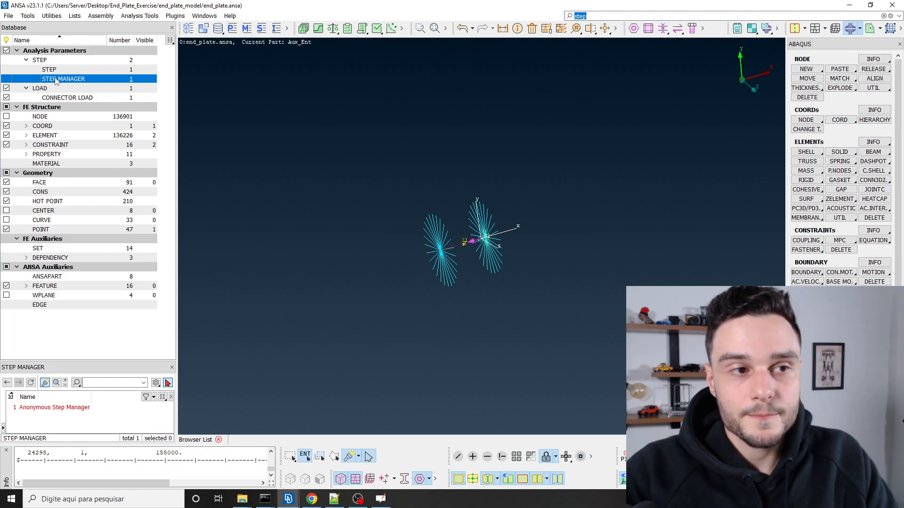
pyautogui.click(62, 69)
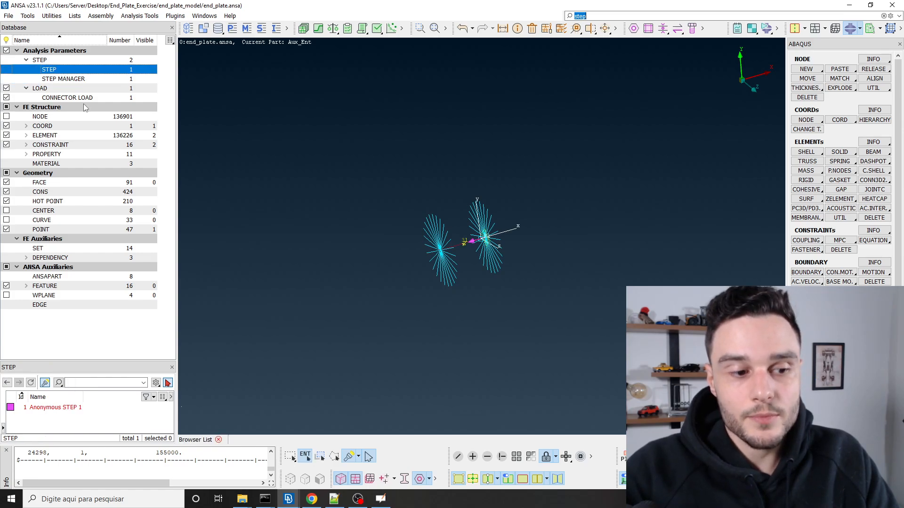
pyautogui.click(56, 408)
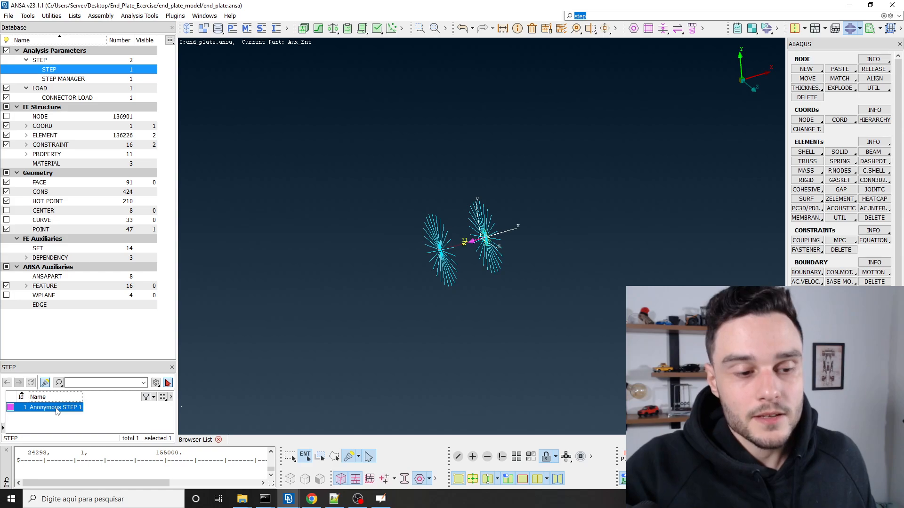
pyautogui.doubleClick(55, 407)
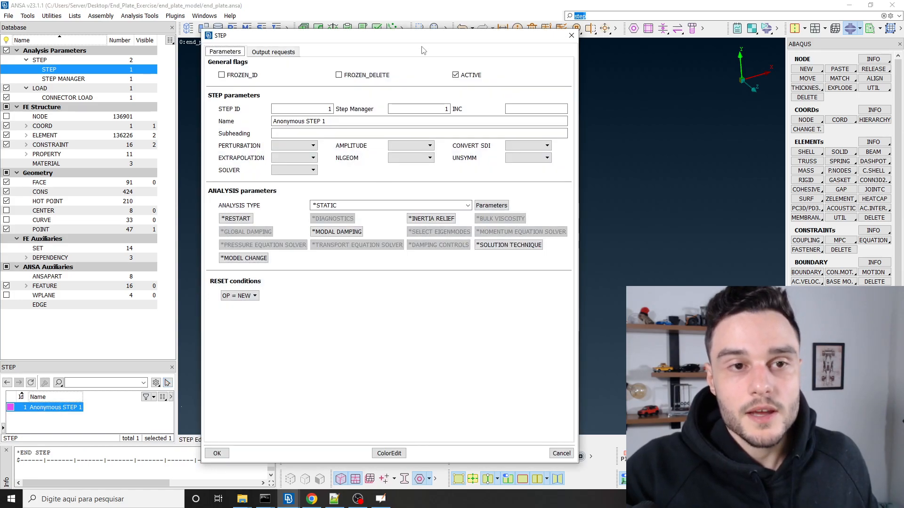
pyautogui.moveTo(330, 122); pyautogui.dragTo(150, 130)
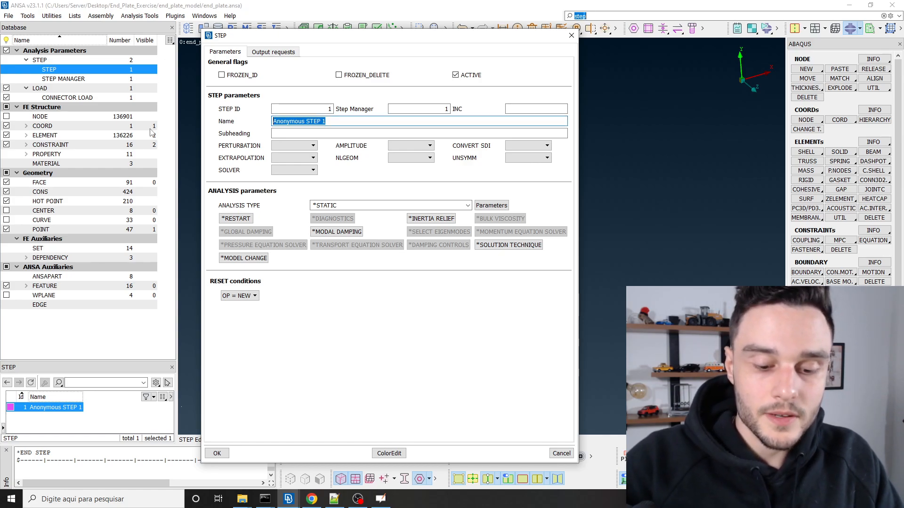
pyautogui.write('bolt_pretension')
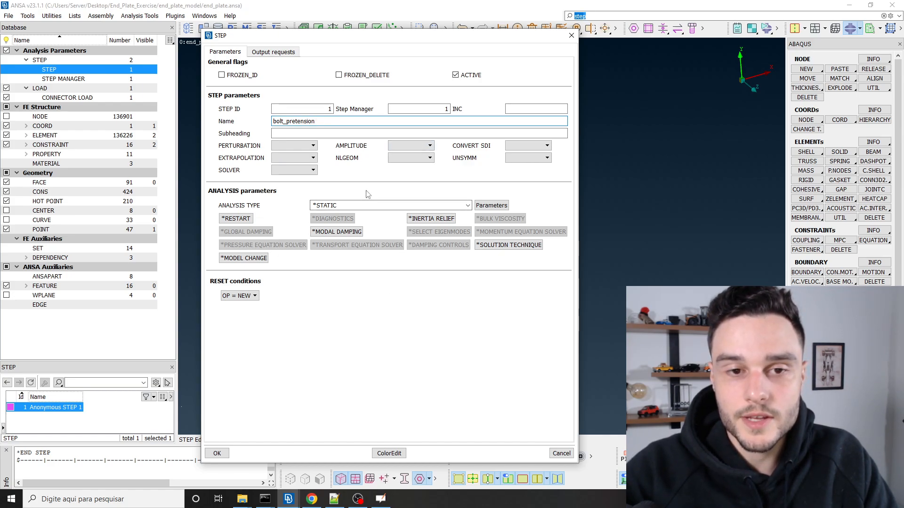
pyautogui.hotkey('ctrl', 'a')
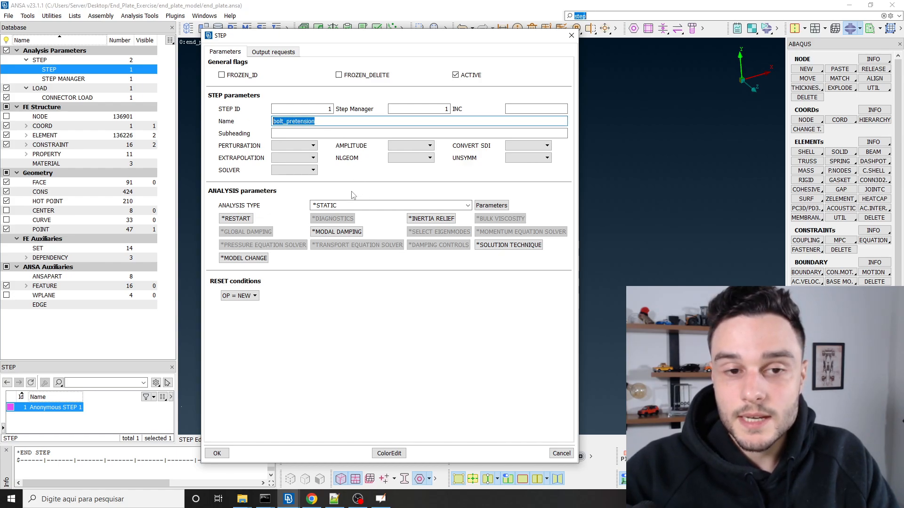
pyautogui.click(217, 454)
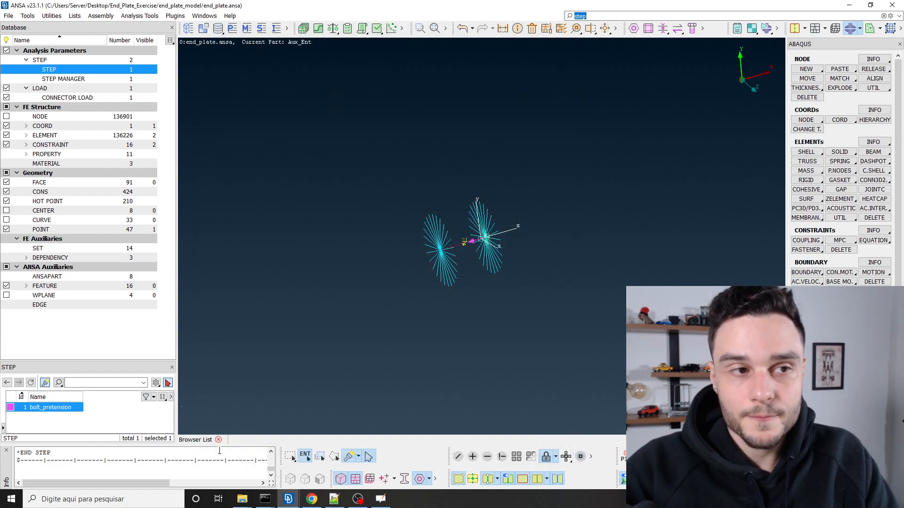
# Step: Bring all entities of the end plate model back into view around the bolted connection
pyautogui.scroll(-3, 413, 180)
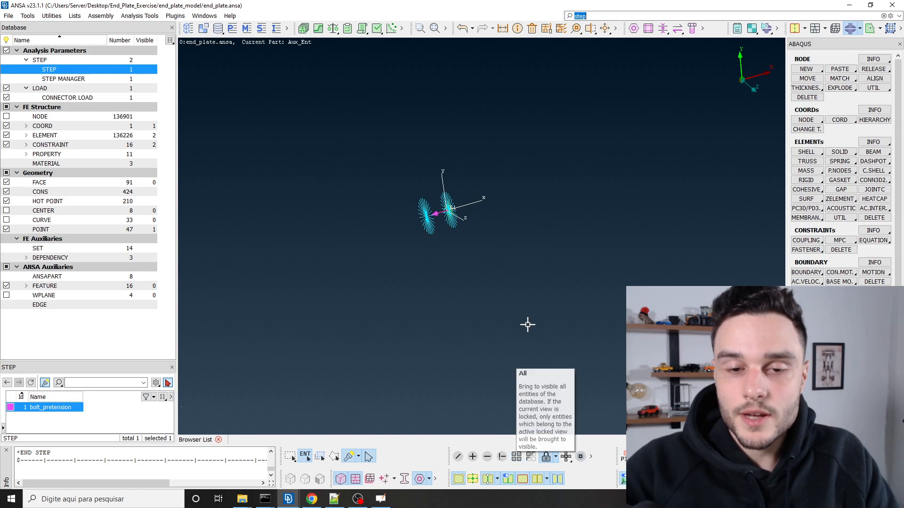
pyautogui.scroll(5, 440, 208)
pyautogui.scroll(-3, 487, 222)
pyautogui.keyDown('ctrl'); pyautogui.moveTo(486, 221); pyautogui.dragTo(457, 173); pyautogui.keyUp('ctrl')
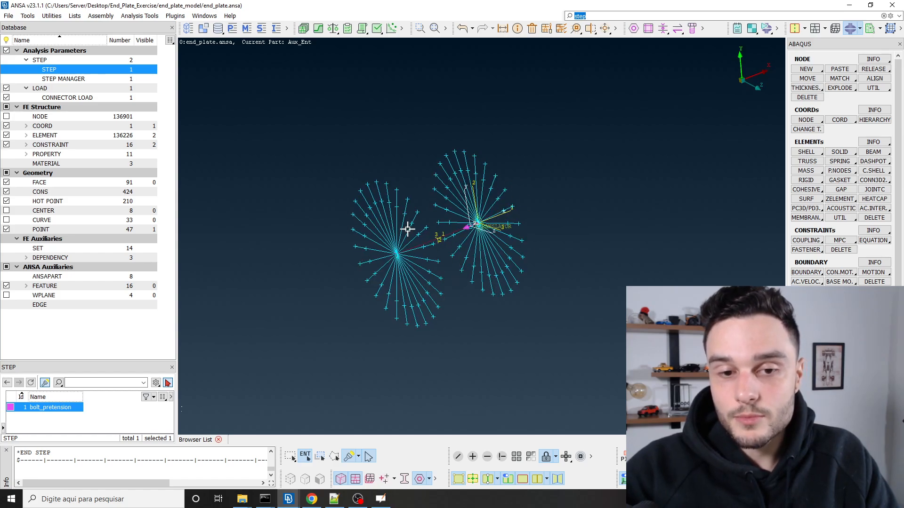
pyautogui.scroll(-5, 516, 126)
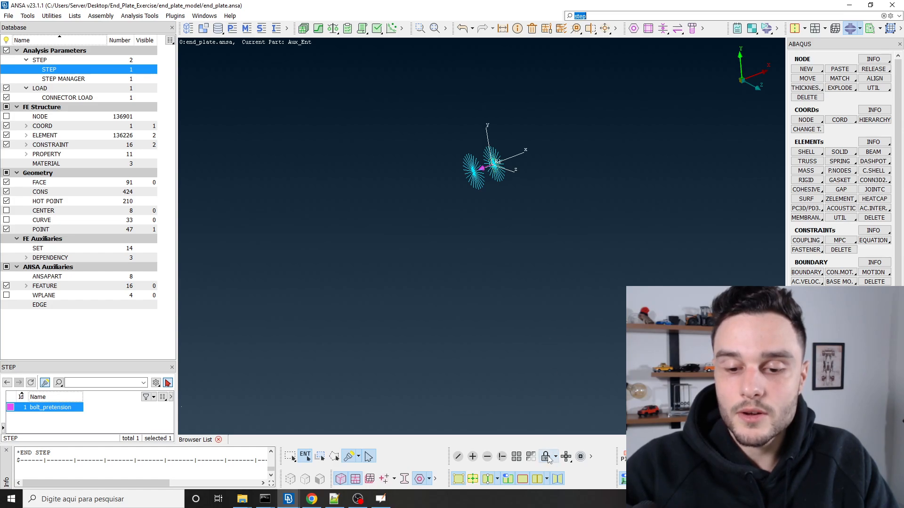
pyautogui.click(517, 457)
pyautogui.scroll(-4, 458, 333)
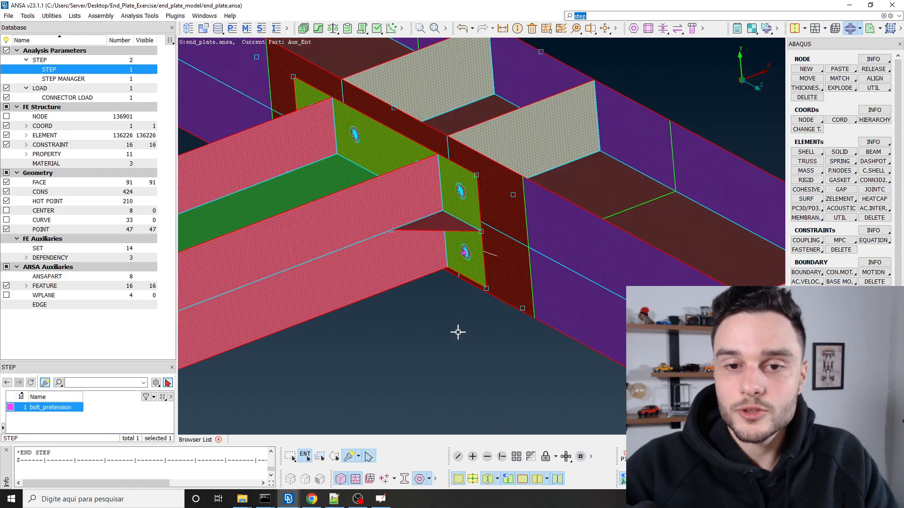
pyautogui.keyDown('ctrl'); pyautogui.moveTo(472, 259); pyautogui.dragTo(480, 296); pyautogui.keyUp('ctrl')
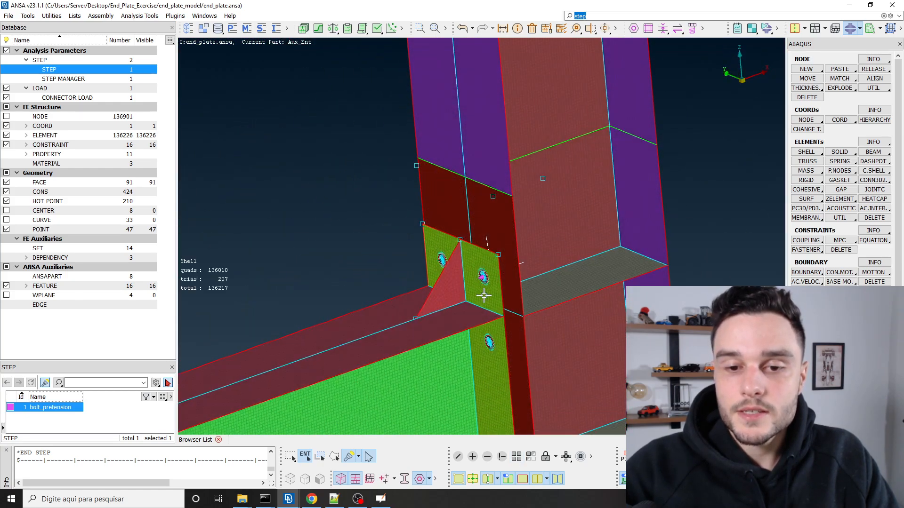
# Step: Turn off the display of loads and examine the bolt hole couplings on the end plate
pyautogui.click(6, 89)
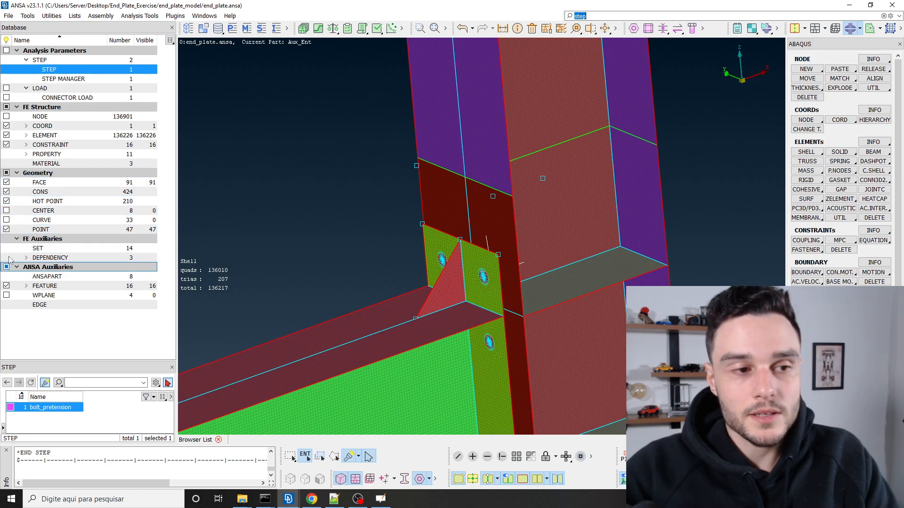
pyautogui.middleClick(488, 282)
pyautogui.scroll(6, 490, 279)
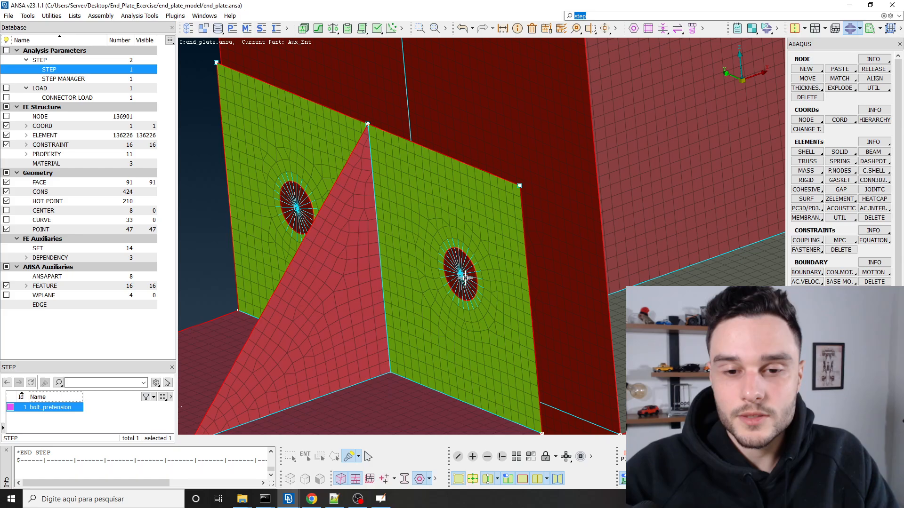
pyautogui.moveTo(489, 279)
pyautogui.keyDown('ctrl'); pyautogui.mouseDown()
pyautogui.moveTo(435, 261)
pyautogui.moveTo(447, 276)
pyautogui.moveTo(468, 270)
pyautogui.moveTo(409, 268)
pyautogui.moveTo(475, 282)
pyautogui.mouseUp(); pyautogui.keyUp('ctrl')
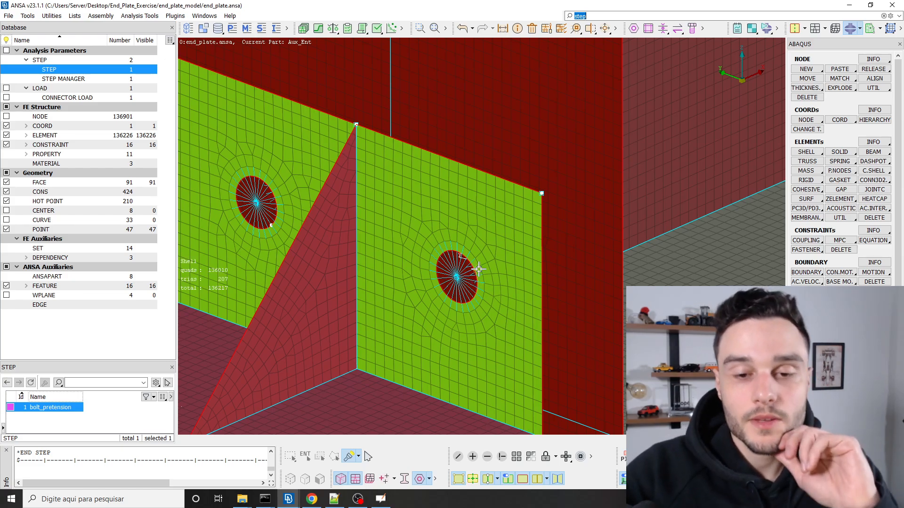
# Step: Examine the end plate connection from several angles and inspect the beams and couplings inside its bolt holes
pyautogui.scroll(-5, 473, 225)
pyautogui.scroll(5, 473, 225)
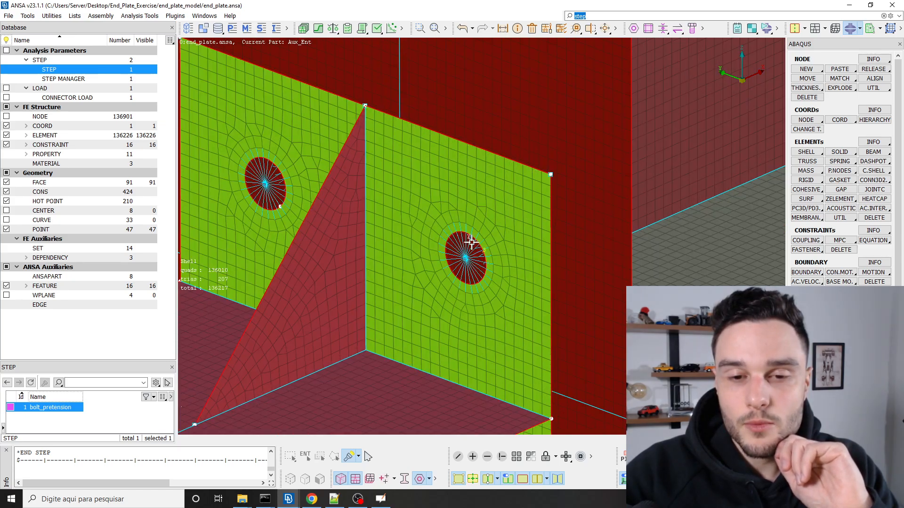
pyautogui.scroll(-2, 471, 242)
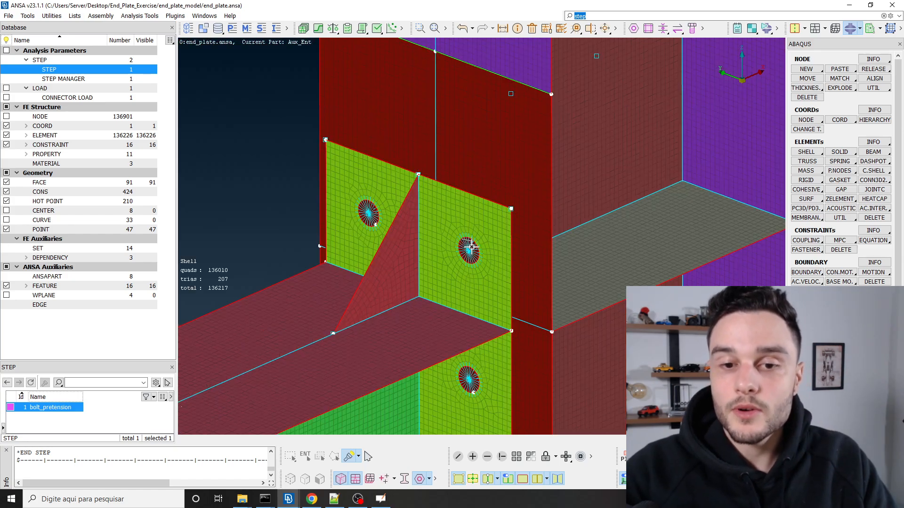
pyautogui.scroll(4, 470, 247)
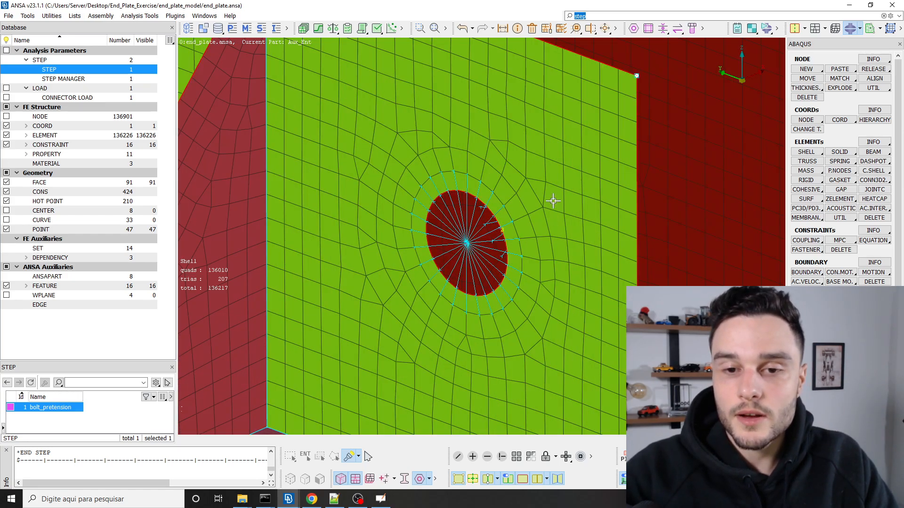
pyautogui.scroll(-6, 613, 262)
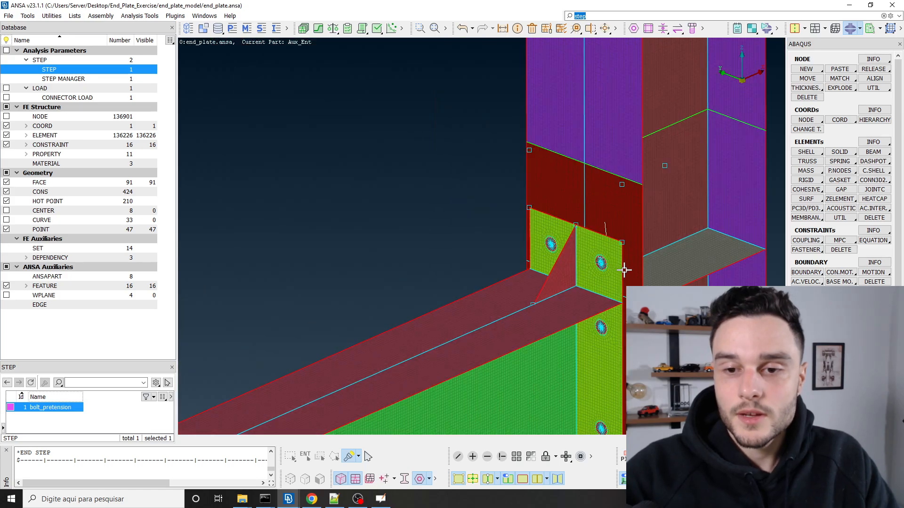
pyautogui.scroll(4, 565, 263)
pyautogui.scroll(-5, 473, 149)
pyautogui.scroll(4, 506, 210)
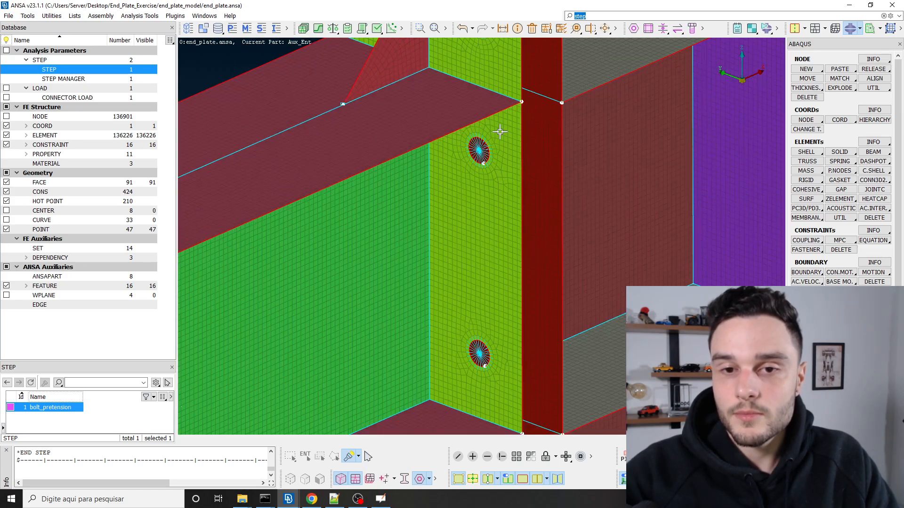
pyautogui.scroll(-1, 480, 281)
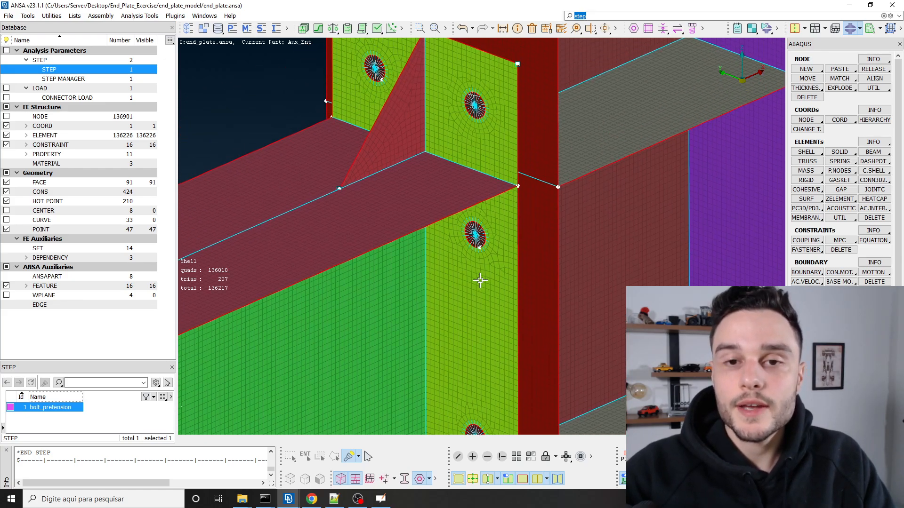
pyautogui.scroll(-3, 480, 281)
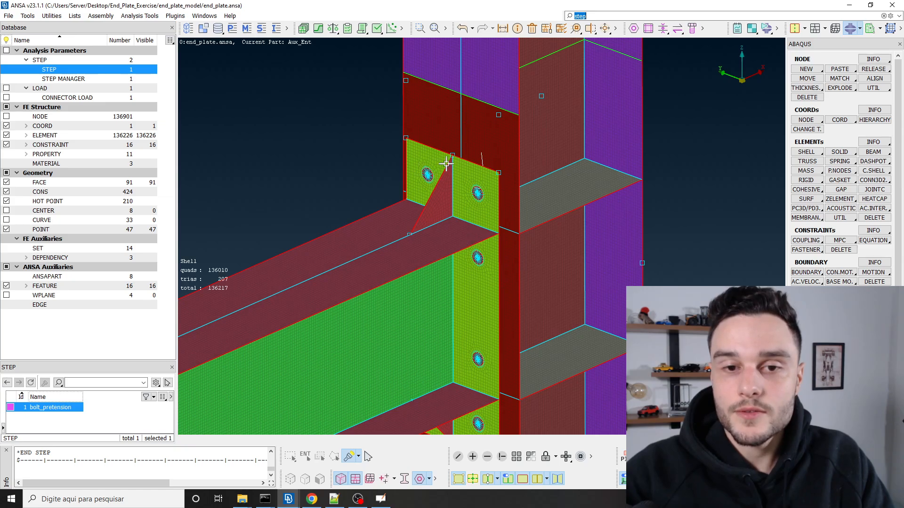
pyautogui.scroll(-3, 424, 177)
pyautogui.scroll(5, 428, 177)
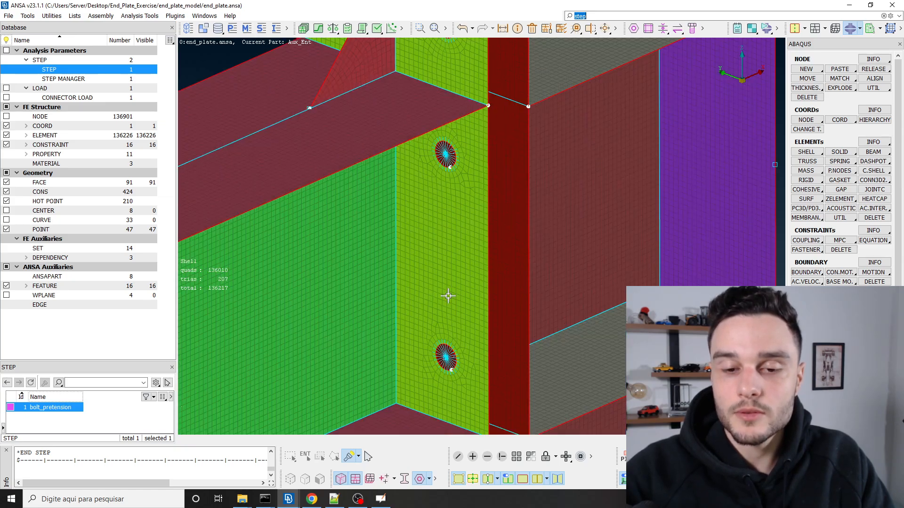
pyautogui.scroll(-5, 463, 366)
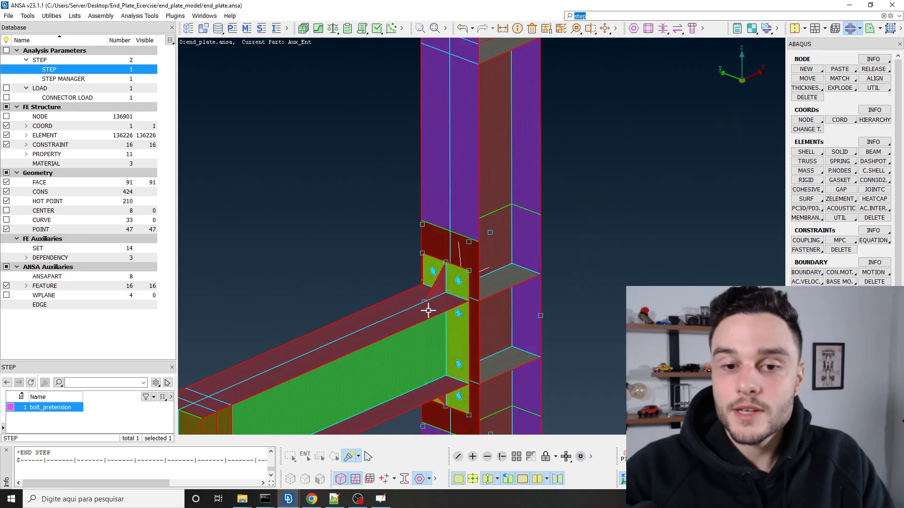
pyautogui.scroll(5, 417, 283)
pyautogui.keyDown('ctrl'); pyautogui.moveTo(422, 276); pyautogui.dragTo(460, 255); pyautogui.keyUp('ctrl')
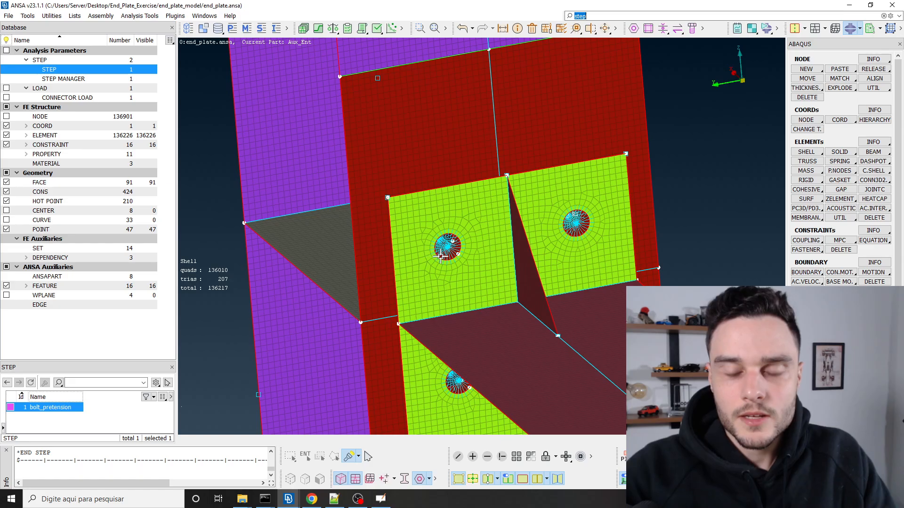
pyautogui.scroll(5, 442, 250)
pyautogui.moveTo(462, 249)
pyautogui.keyDown('ctrl'); pyautogui.mouseDown()
pyautogui.moveTo(474, 293)
pyautogui.moveTo(450, 284)
pyautogui.moveTo(451, 261)
pyautogui.mouseUp(); pyautogui.keyUp('ctrl')
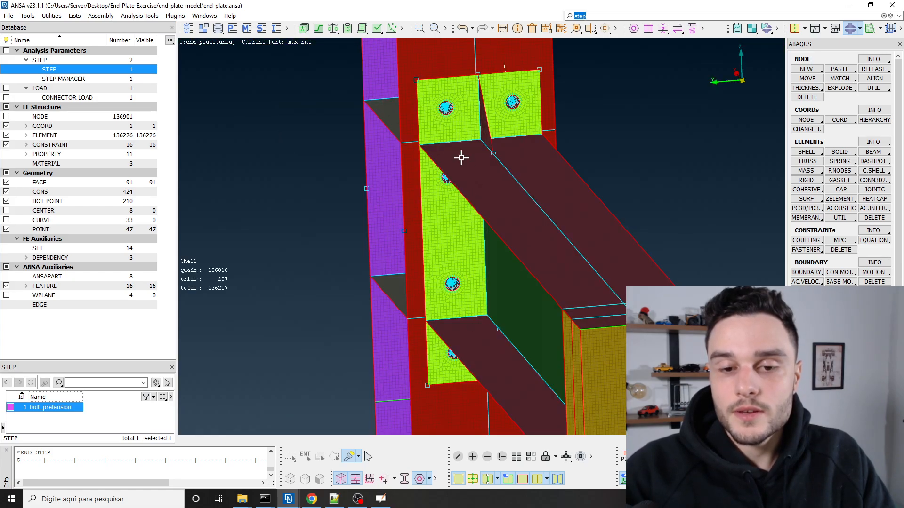
pyautogui.keyDown('ctrl'); pyautogui.moveTo(456, 189); pyautogui.dragTo(457, 245, button='middle'); pyautogui.keyUp('ctrl')
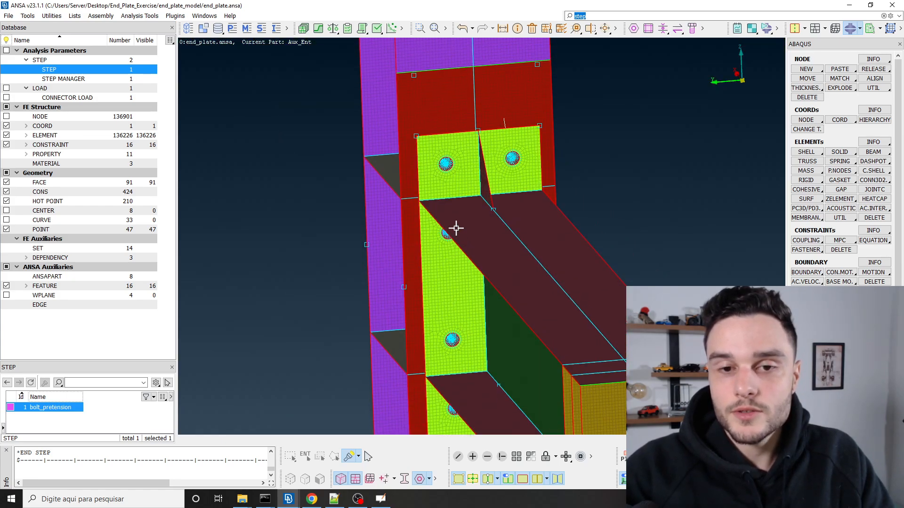
pyautogui.scroll(7, 443, 159)
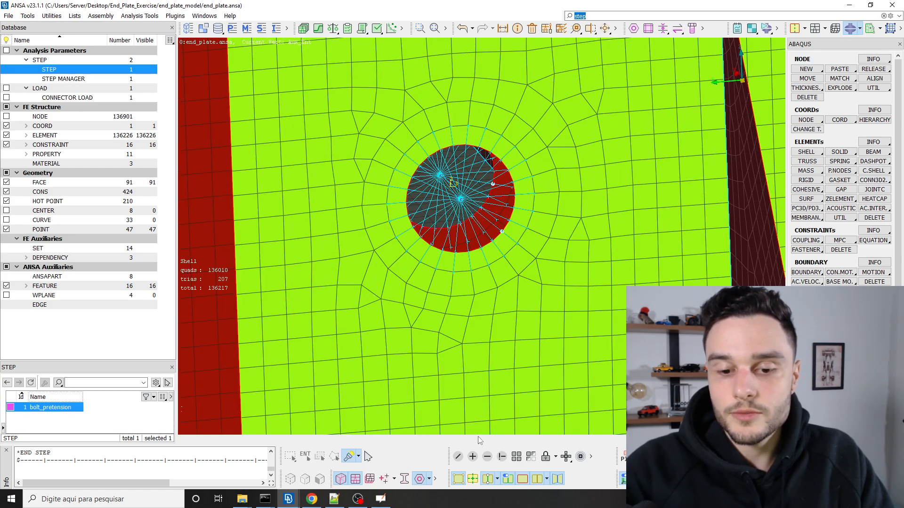
pyautogui.click(501, 456)
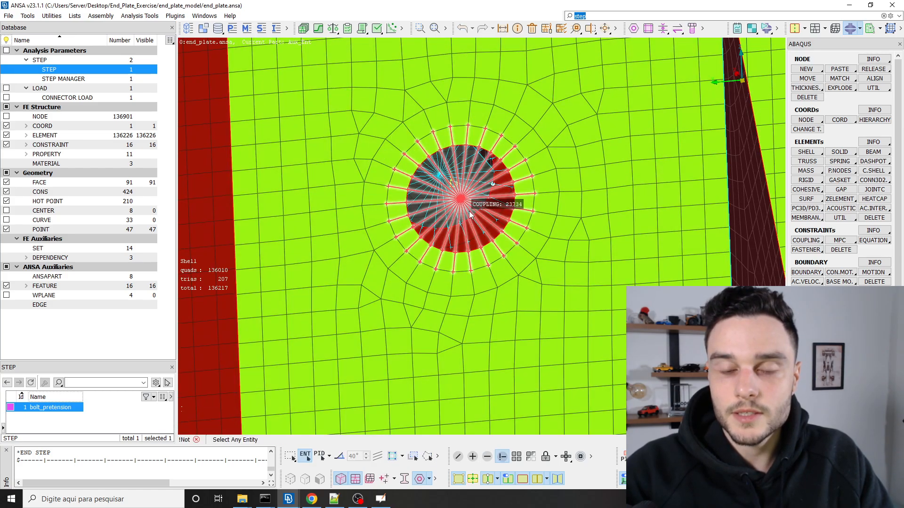
pyautogui.scroll(-6, 469, 212)
pyautogui.scroll(2, 471, 212)
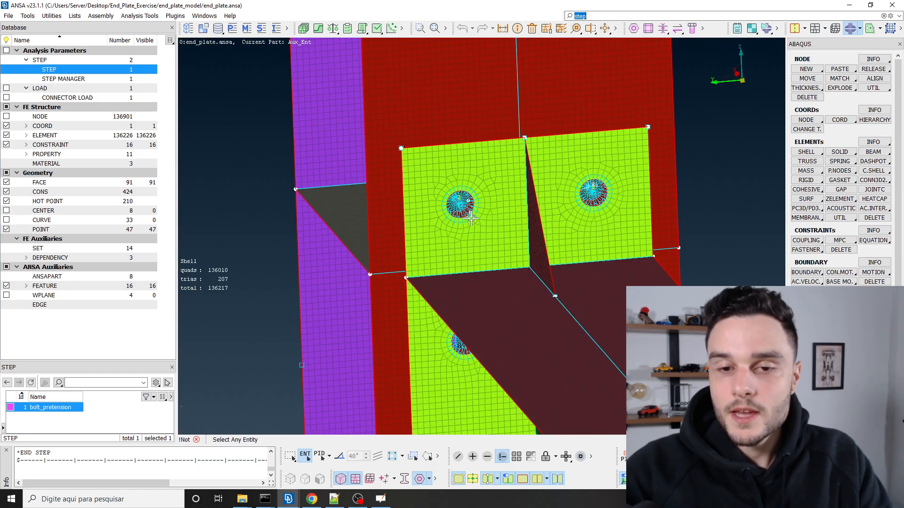
pyautogui.middleClick(472, 216)
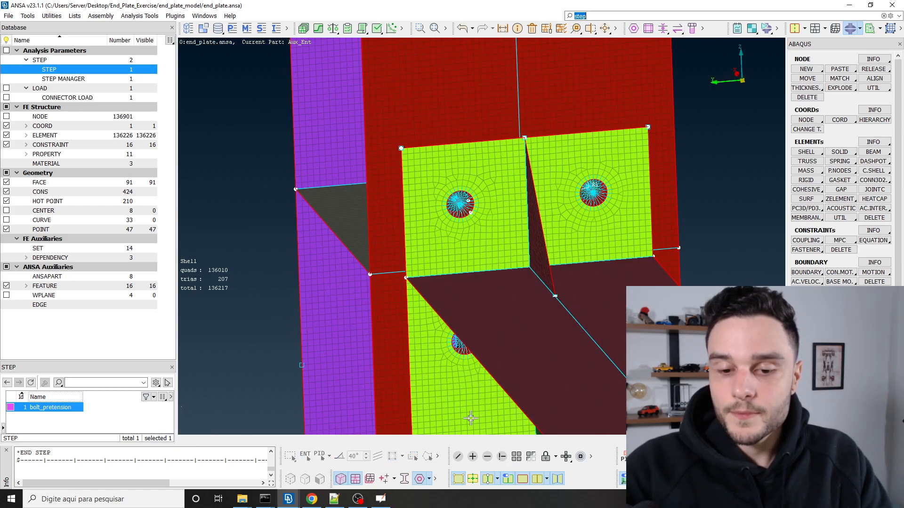
# Step: Isolate one upper bolt's beam and its two couplings, and lock the visibility so that only these entities stay shown
pyautogui.click(501, 457)
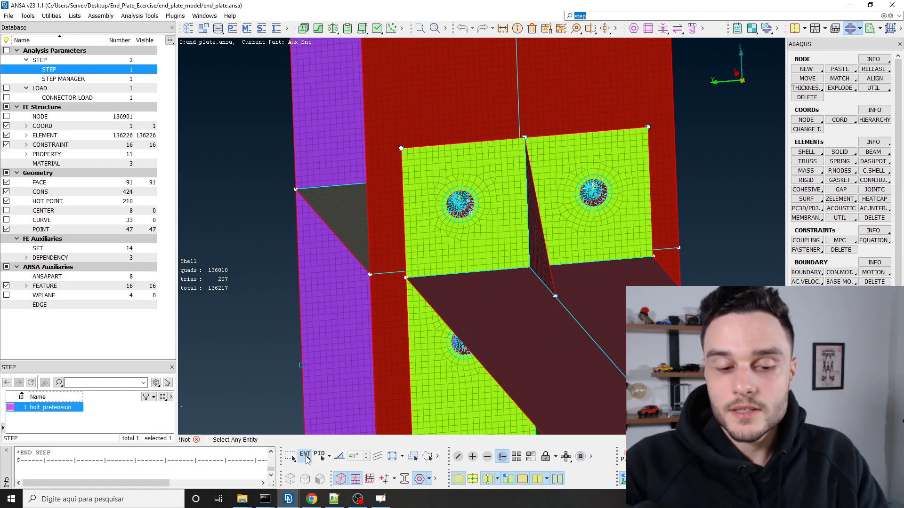
pyautogui.scroll(10, 466, 214)
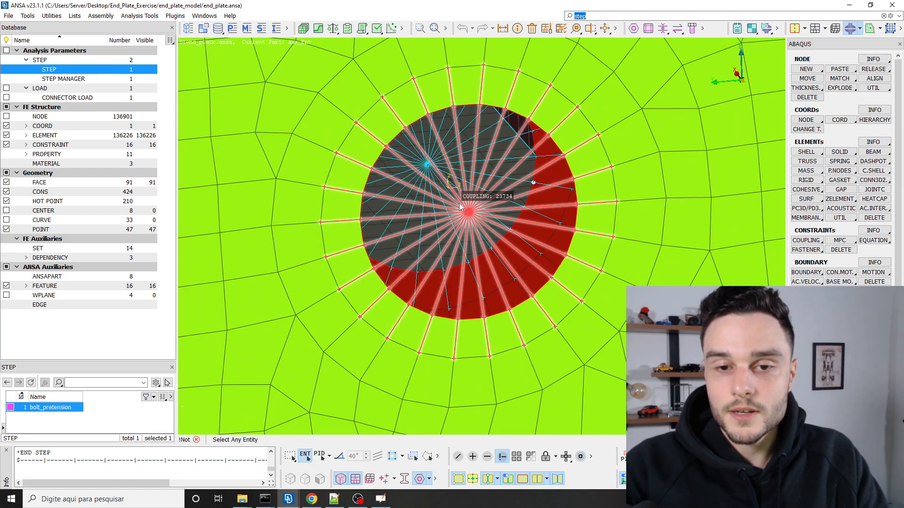
pyautogui.click(468, 216)
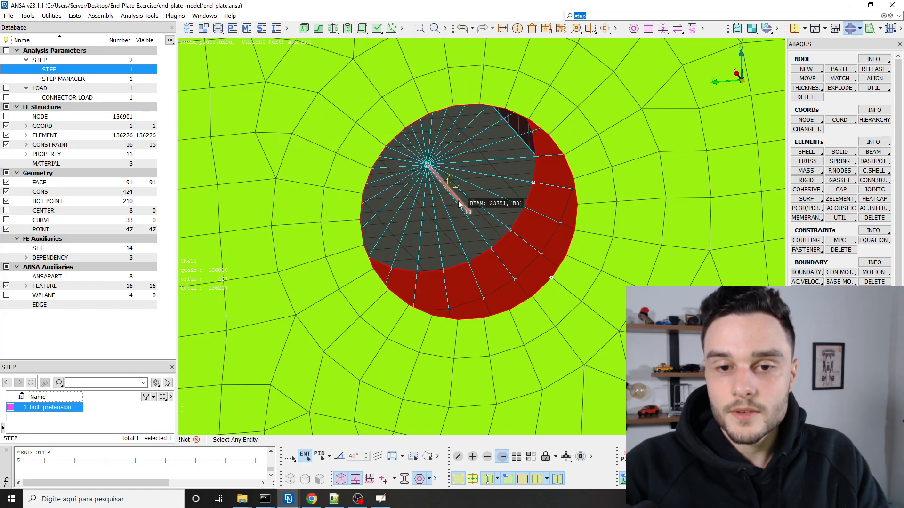
pyautogui.click(427, 165)
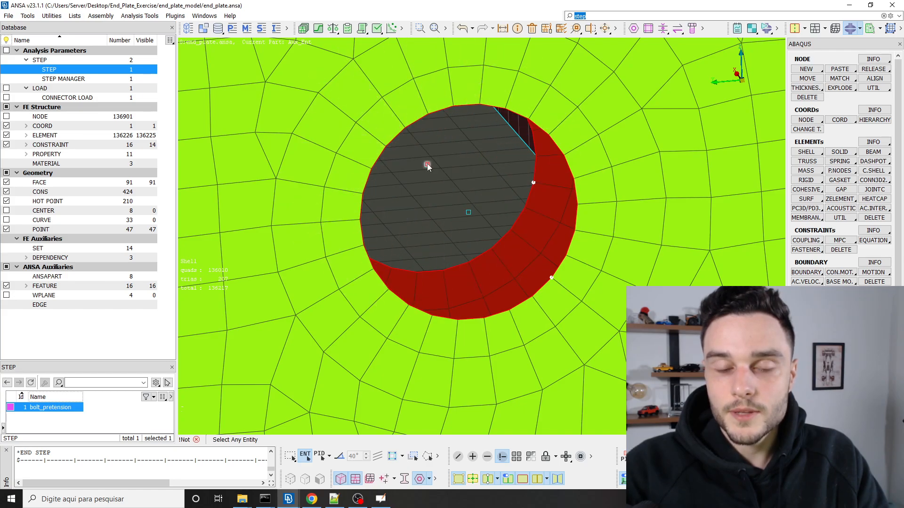
pyautogui.rightClick(443, 199)
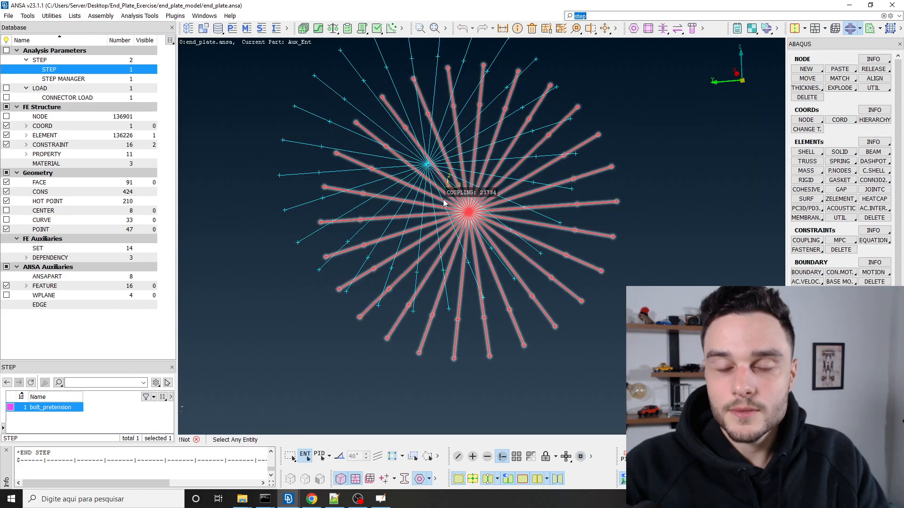
pyautogui.scroll(-4, 445, 205)
pyautogui.keyDown('ctrl'); pyautogui.moveTo(445, 213); pyautogui.dragTo(423, 230); pyautogui.keyUp('ctrl')
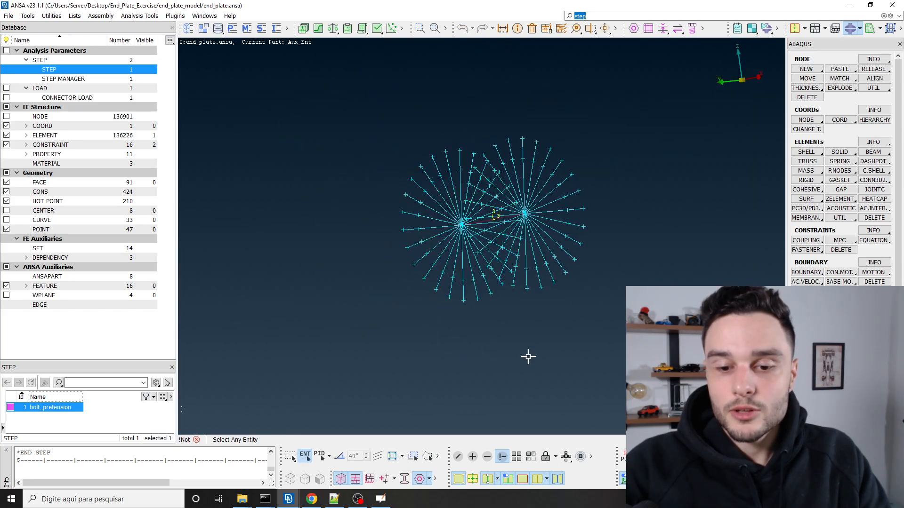
pyautogui.click(545, 457)
pyautogui.keyDown('ctrl'); pyautogui.moveTo(436, 299); pyautogui.dragTo(414, 250); pyautogui.keyUp('ctrl')
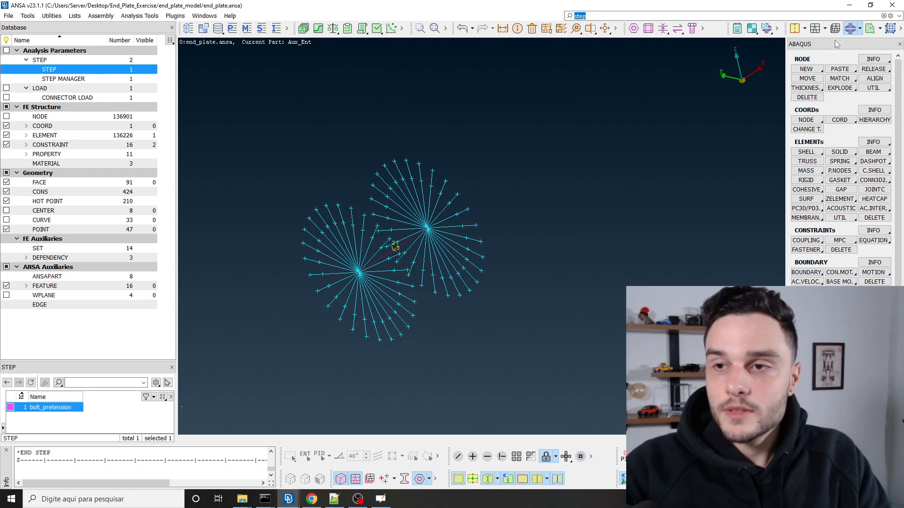
# Step: Create a relative point at distance 2 from the column-side coupling's centre node, directed towards the end-plate-side coupling's centre node
pyautogui.click(804, 28)
pyautogui.click(815, 43)
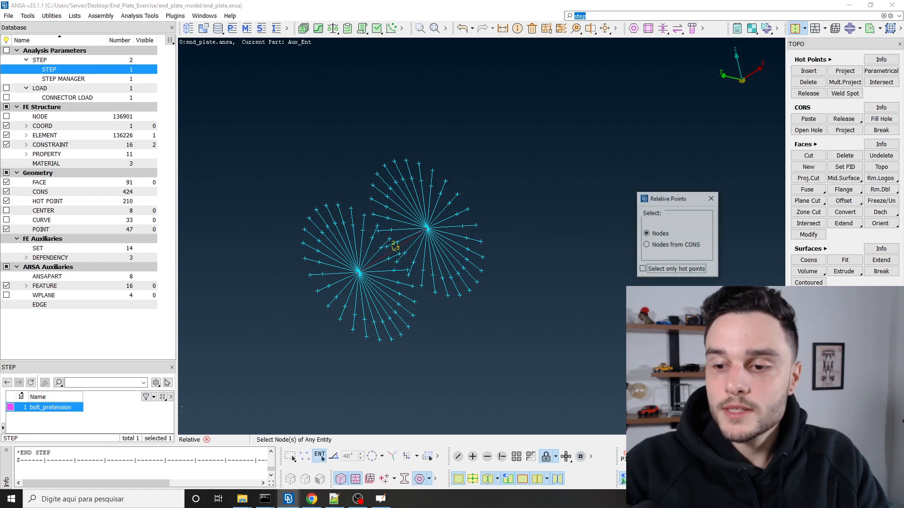
pyautogui.click(429, 228)
pyautogui.middleClick(531, 177)
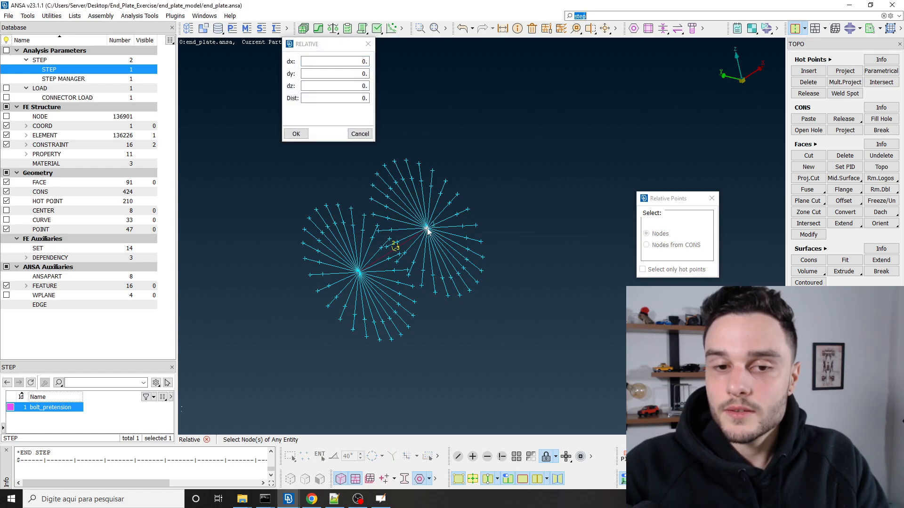
pyautogui.click(360, 273)
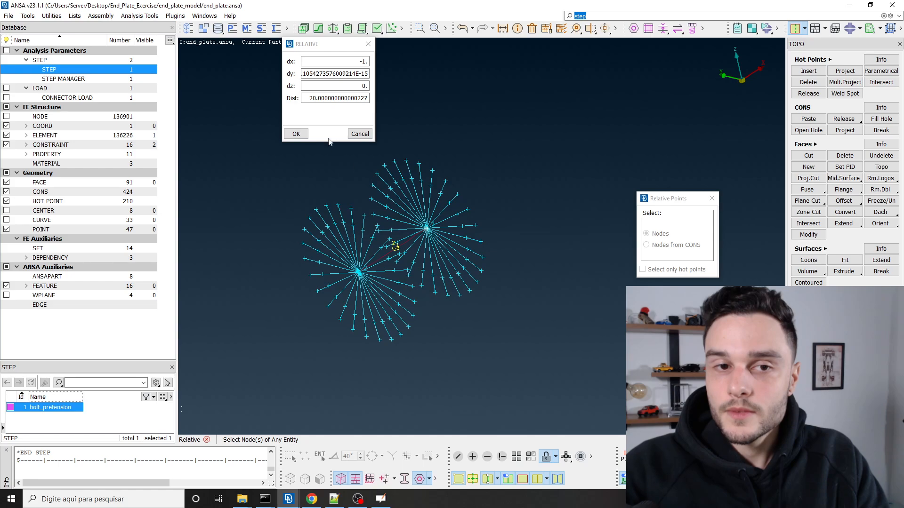
pyautogui.doubleClick(334, 98)
pyautogui.write('2')
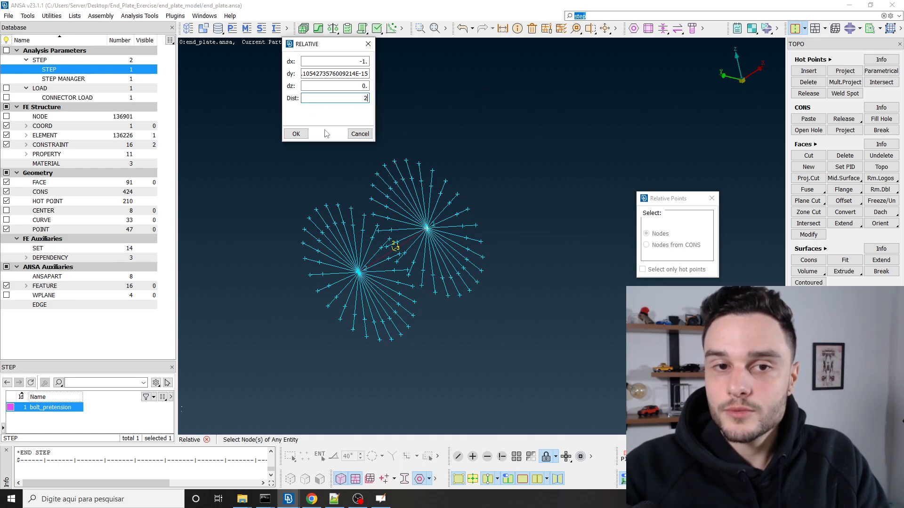
pyautogui.click(296, 134)
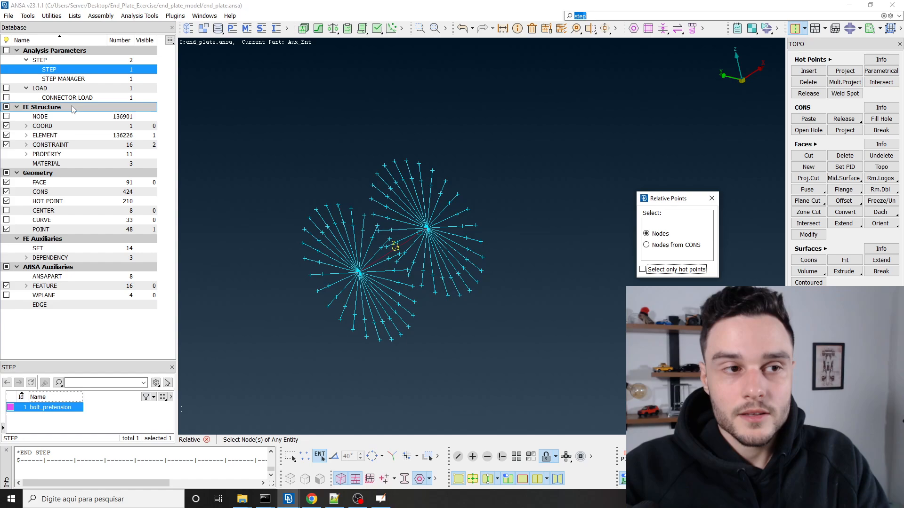
# Step: Open the element card of the isolated bolt's beam for editing
pyautogui.click(56, 116)
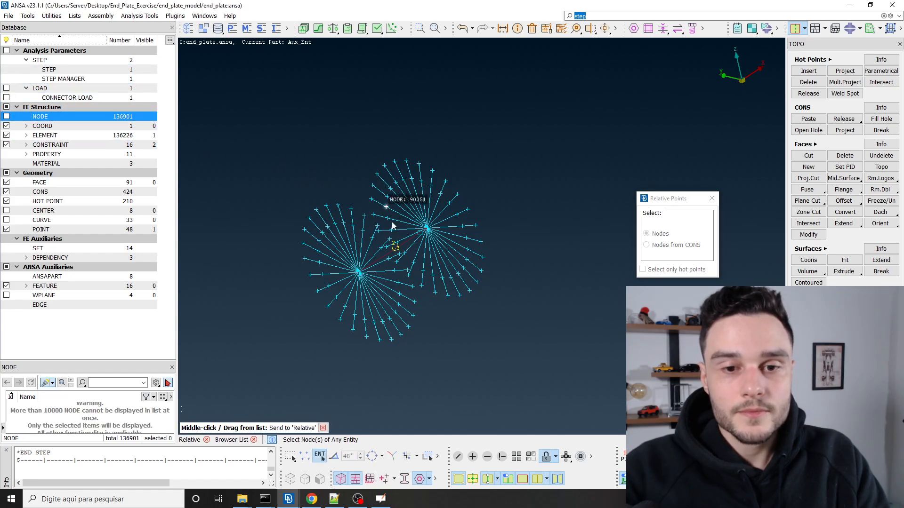
pyautogui.scroll(3, 424, 235)
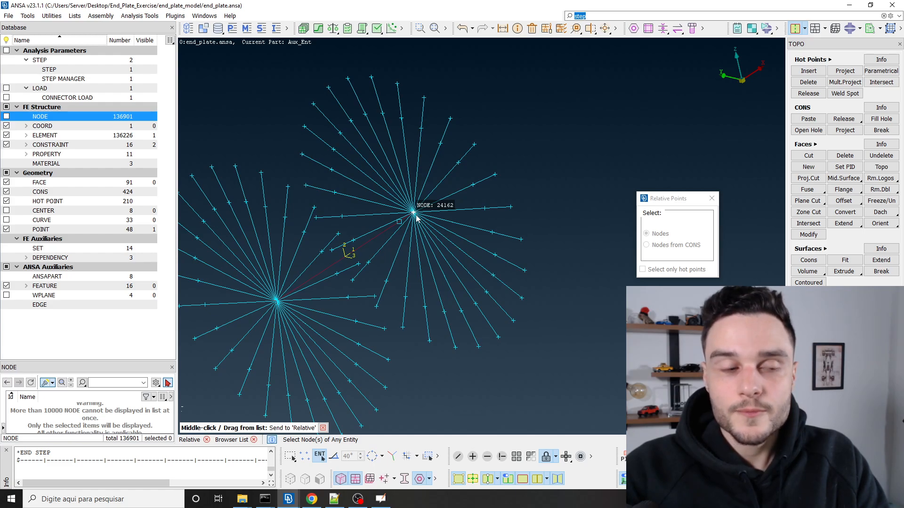
pyautogui.click(26, 135)
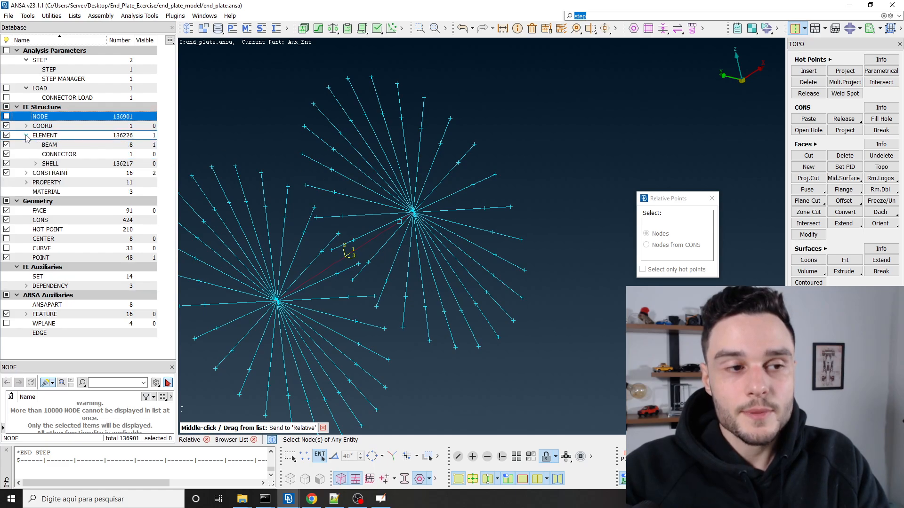
pyautogui.click(57, 154)
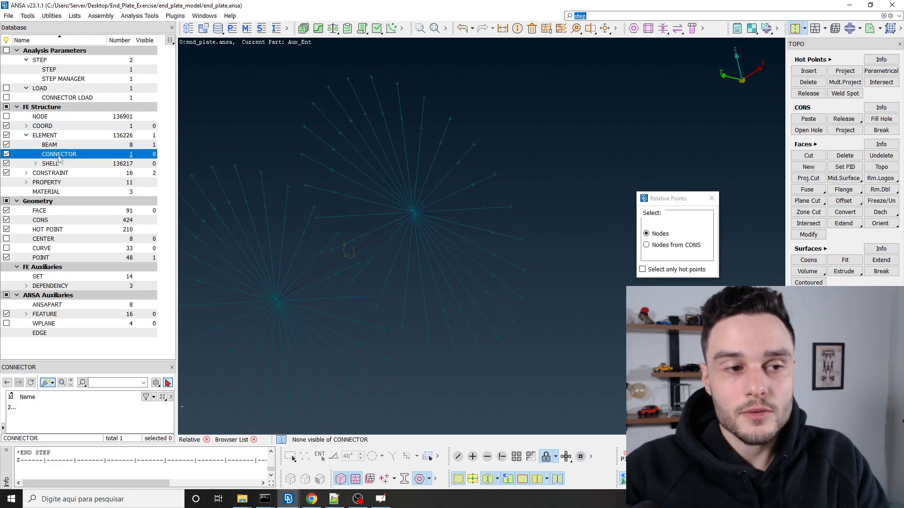
pyautogui.click(52, 144)
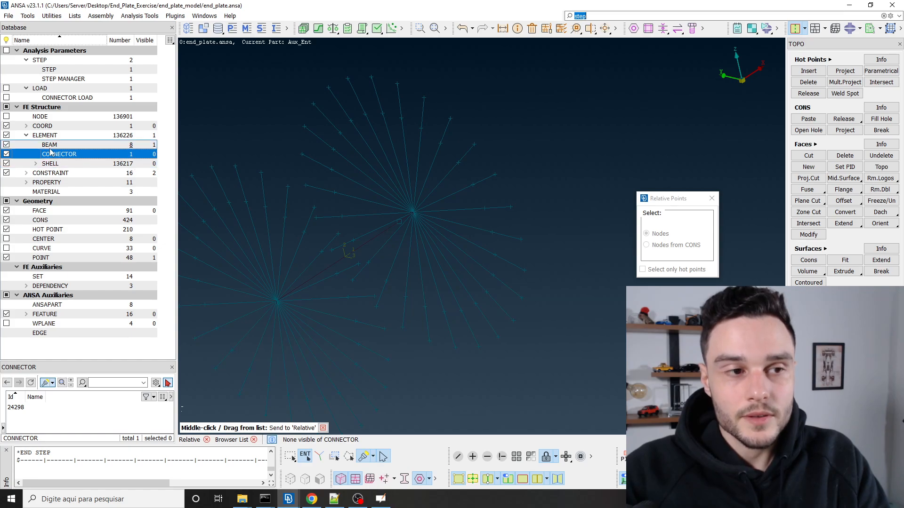
pyautogui.click(367, 247)
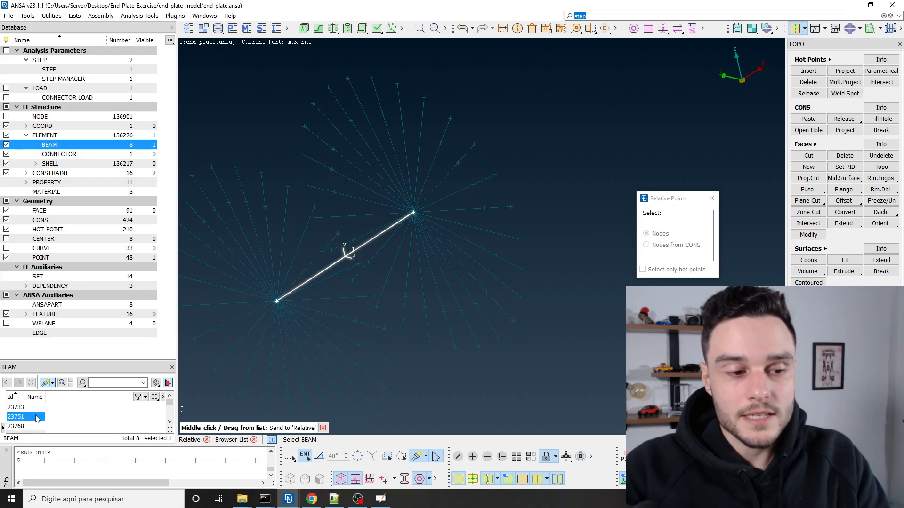
pyautogui.doubleClick(31, 418)
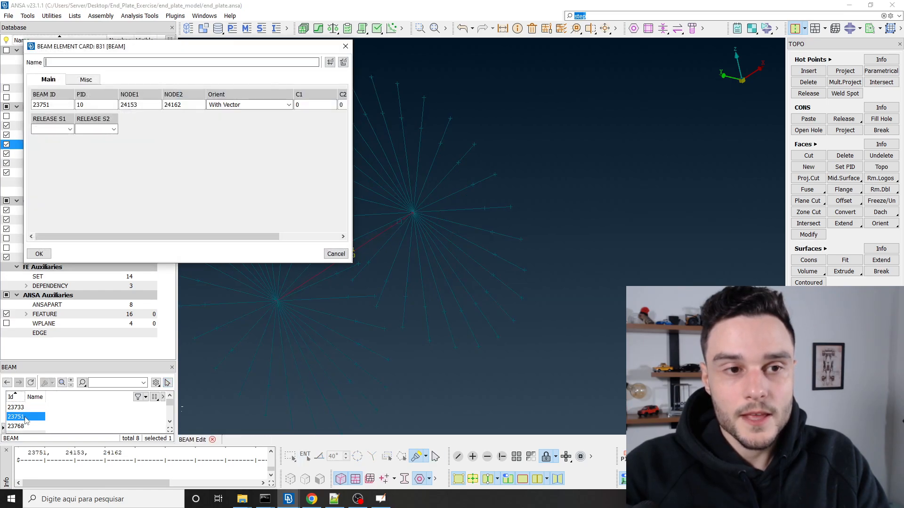
# Step: Reassign the beam's NODE2 to the relative point located just before the column-side coupling's centre node
pyautogui.doubleClick(175, 105)
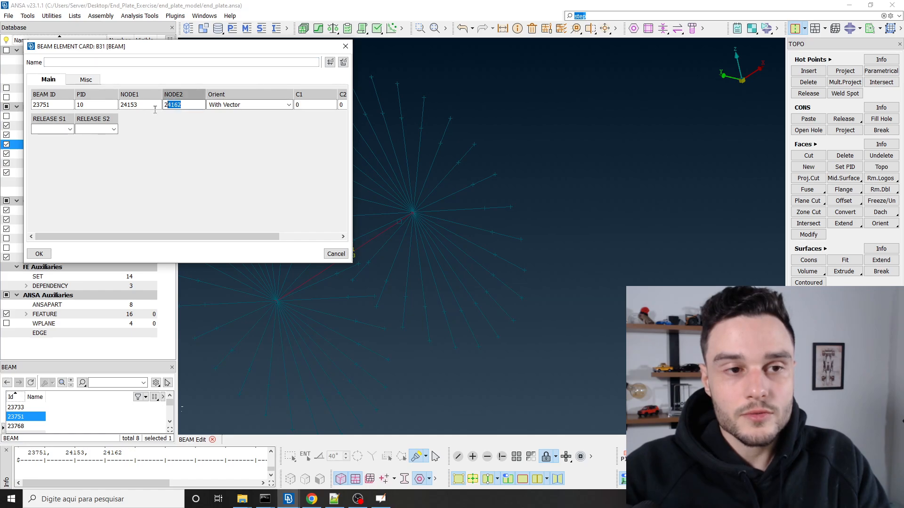
pyautogui.click(184, 105)
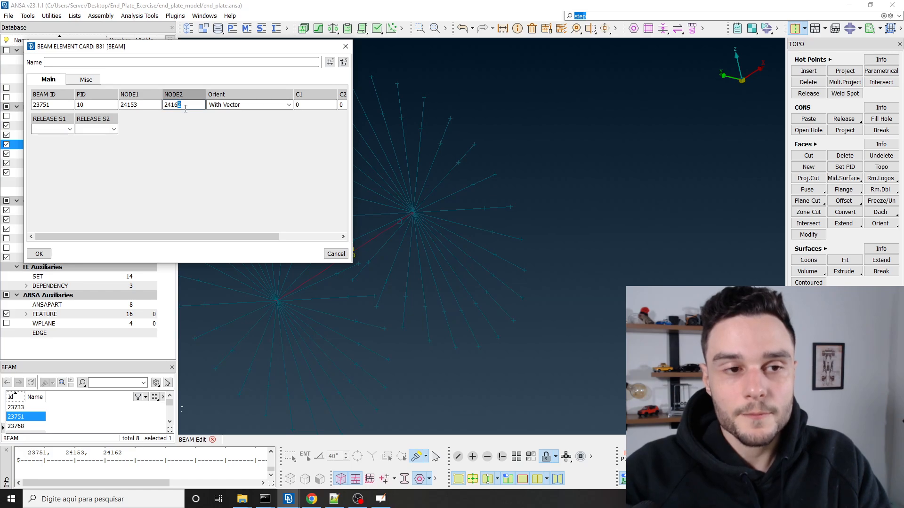
pyautogui.moveTo(184, 107); pyautogui.dragTo(146, 106)
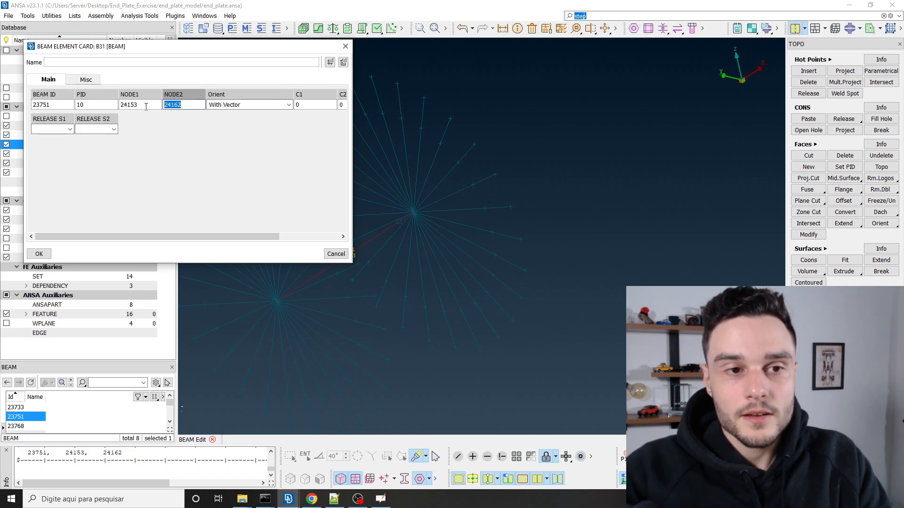
pyautogui.rightClick(172, 106)
pyautogui.click(198, 120)
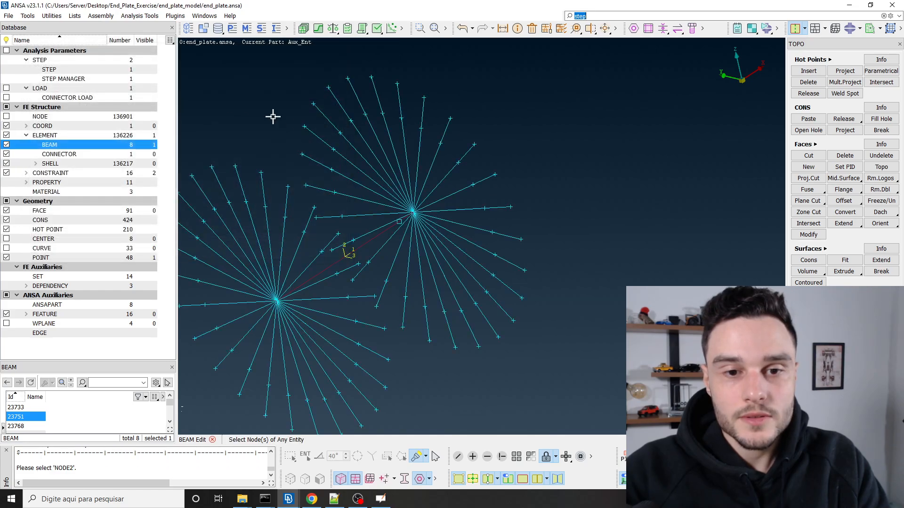
pyautogui.click(396, 222)
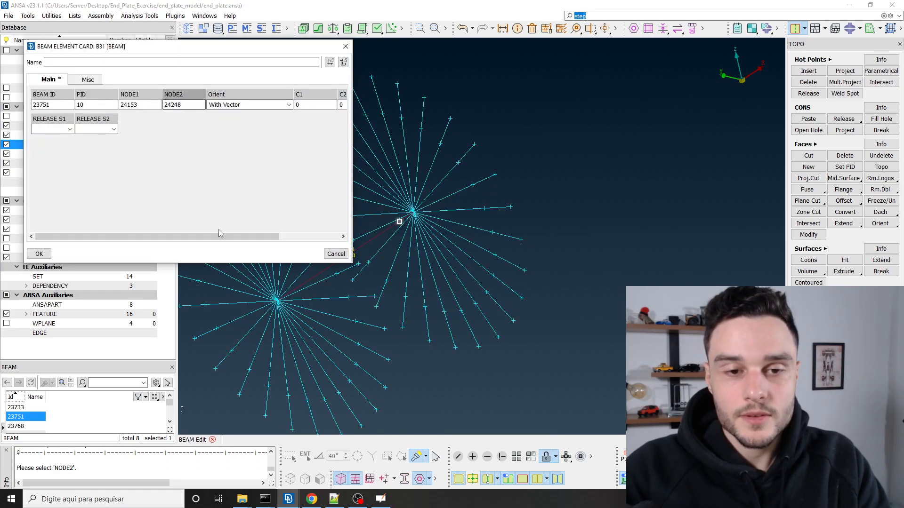
pyautogui.click(39, 254)
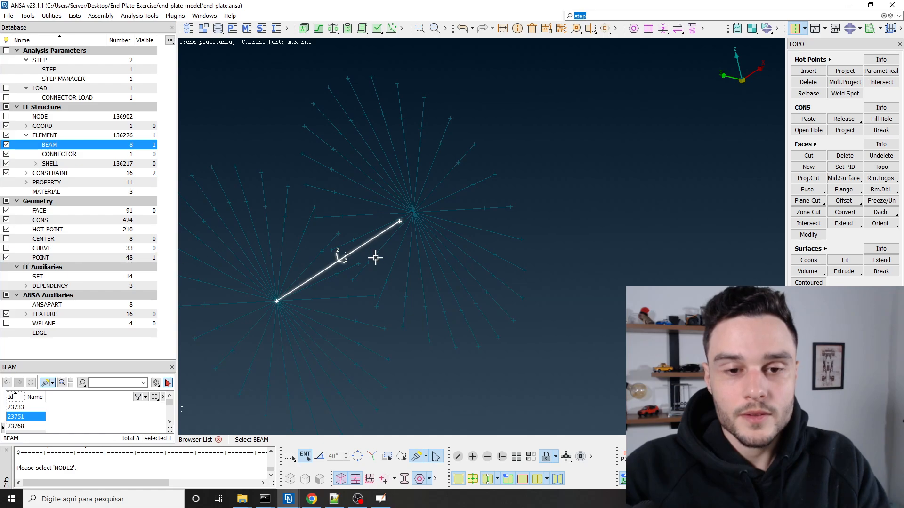
pyautogui.middleClick(375, 258)
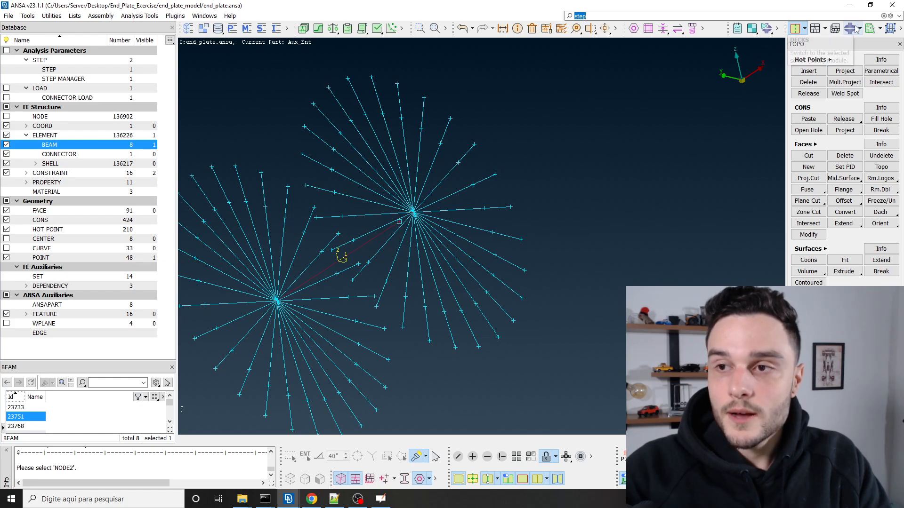
# Step: Define a rectangular coordinate system in the ABAQUS deck using the relative point and the column-side coupling's centre node
pyautogui.click(804, 28)
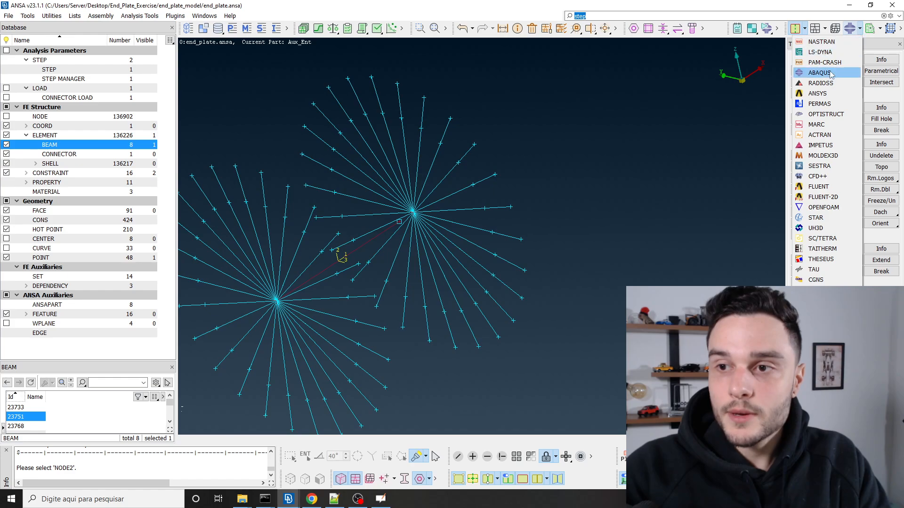
pyautogui.click(827, 73)
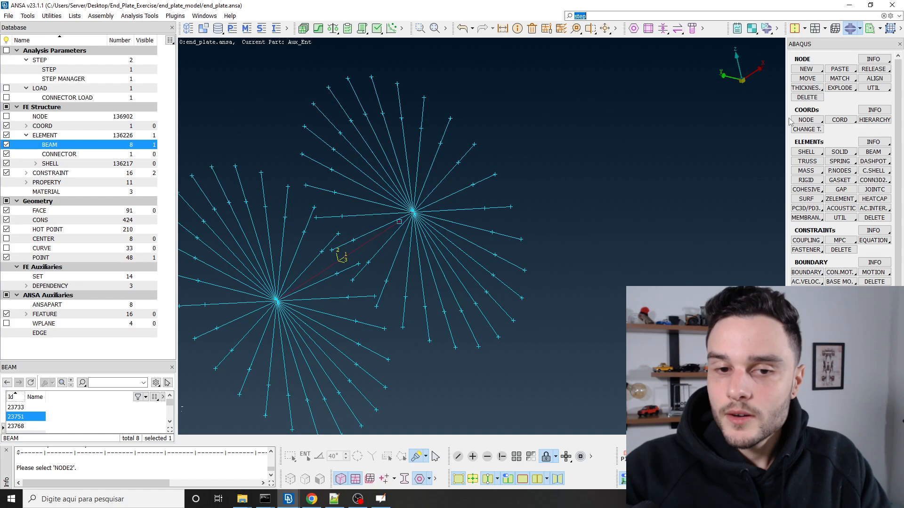
pyautogui.scroll(3, 414, 215)
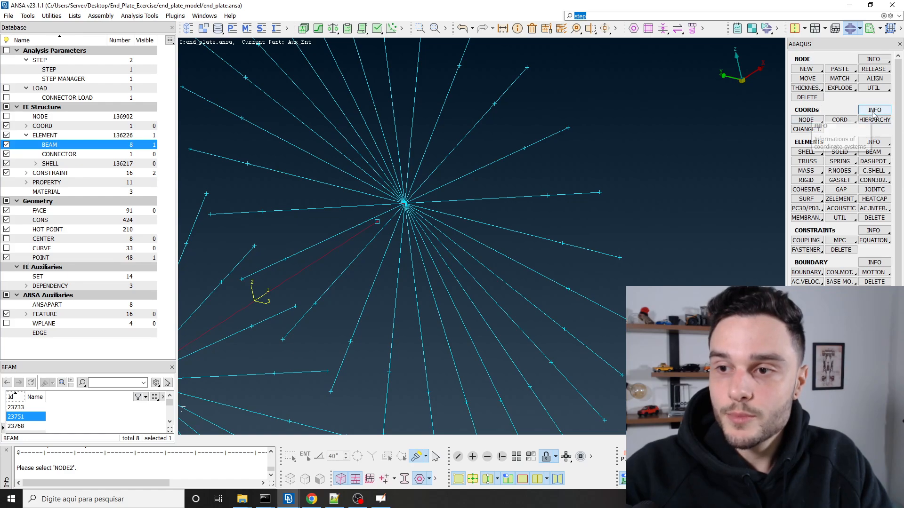
pyautogui.click(838, 124)
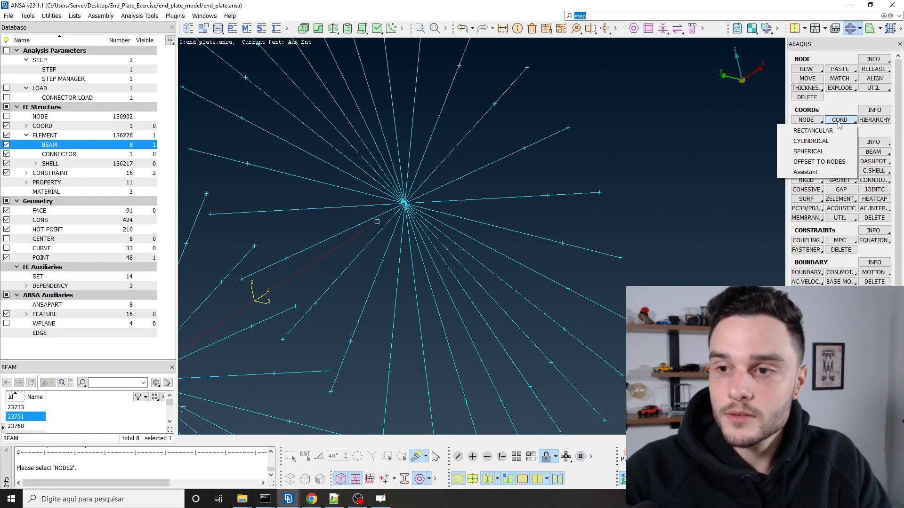
pyautogui.click(823, 132)
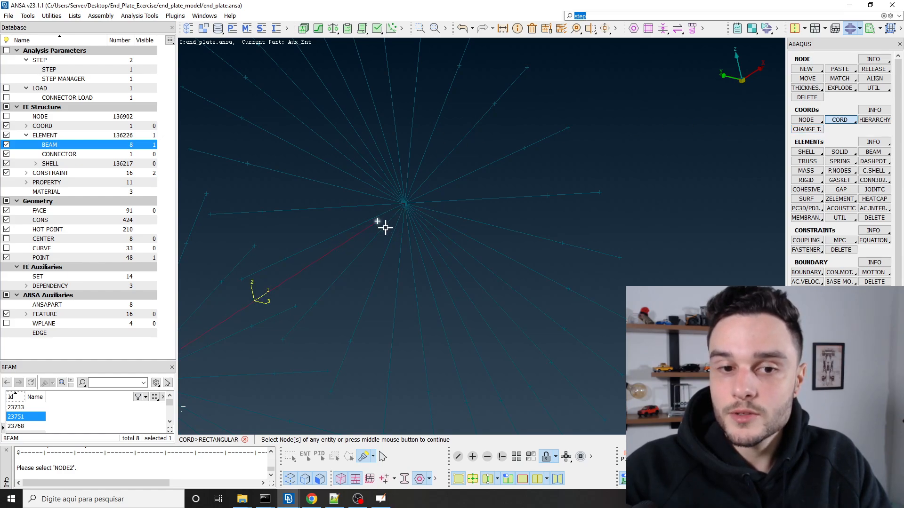
pyautogui.click(404, 203)
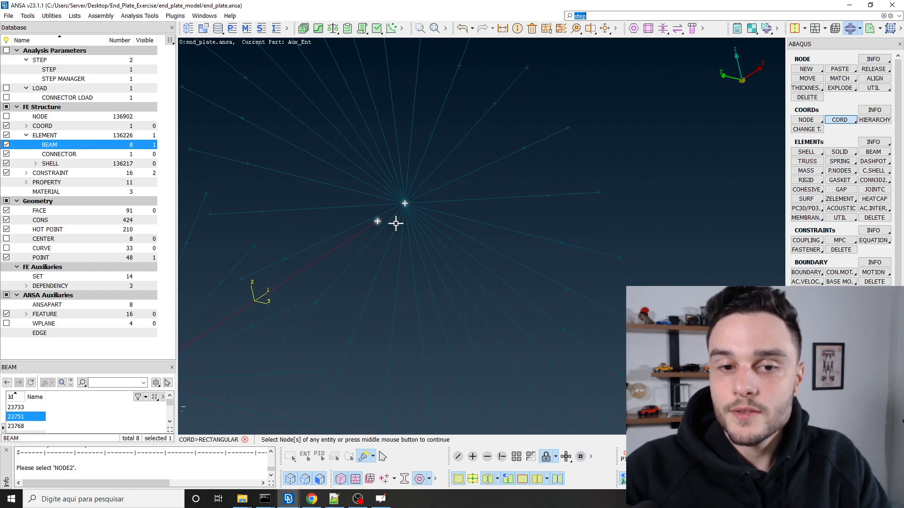
pyautogui.middleClick(439, 193)
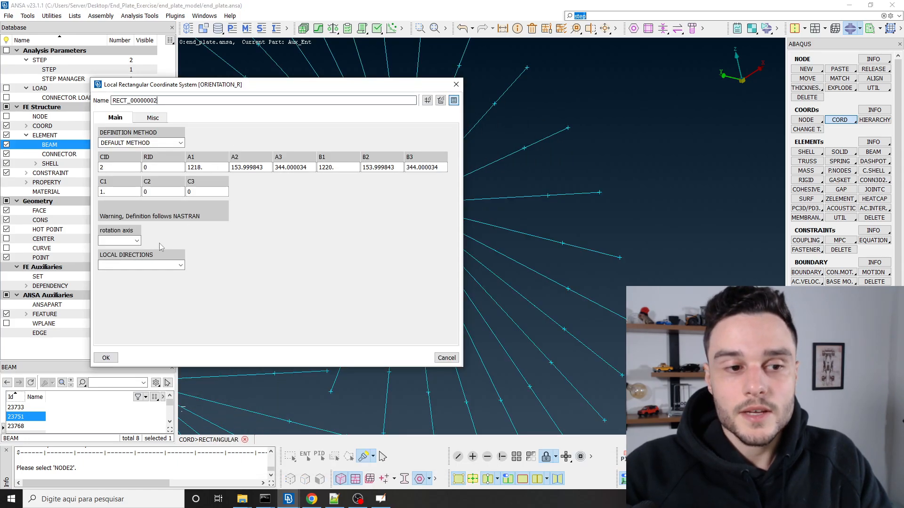
# Step: Rotate the new coordinate system about axis 2 by -90 and accept its definition
pyautogui.moveTo(244, 88); pyautogui.dragTo(207, 257)
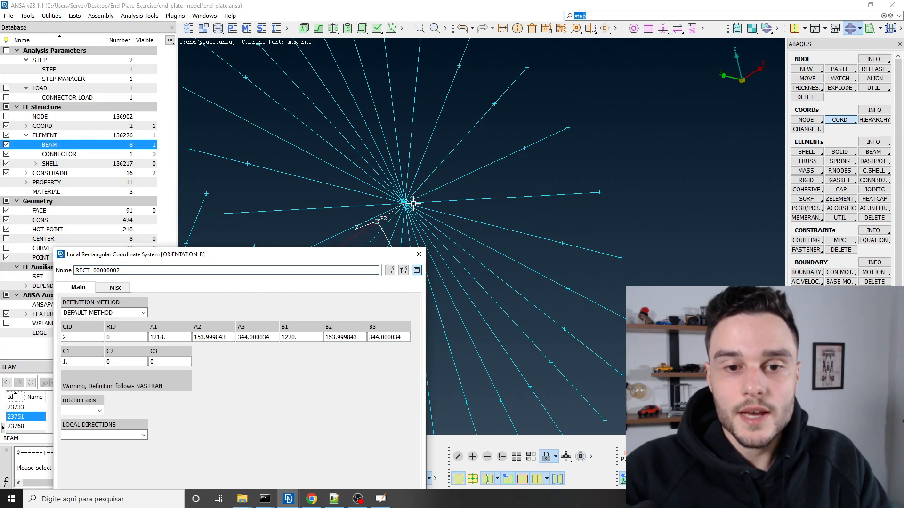
pyautogui.click(100, 411)
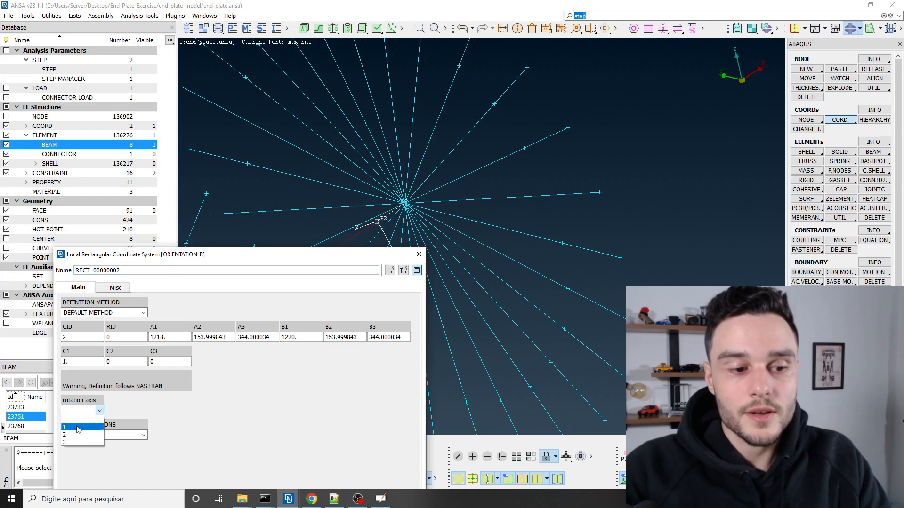
pyautogui.click(70, 436)
pyautogui.click(131, 411)
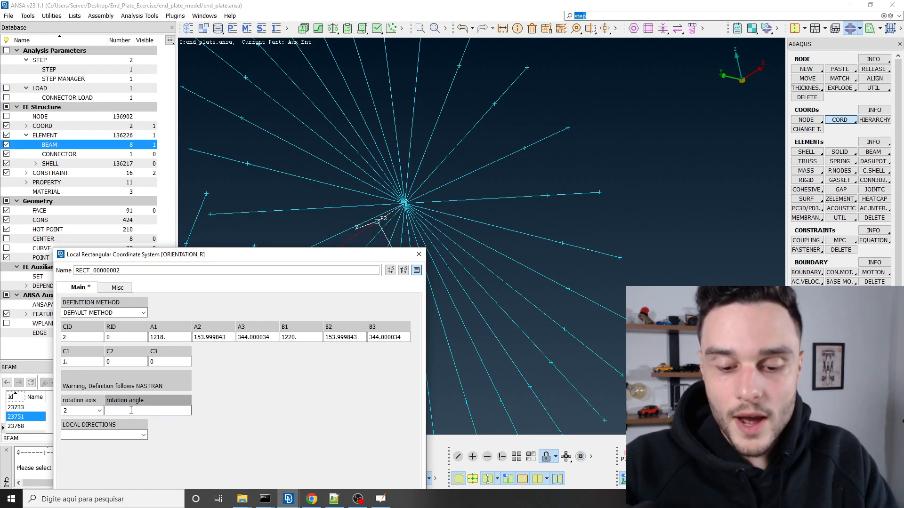
pyautogui.write('-90')
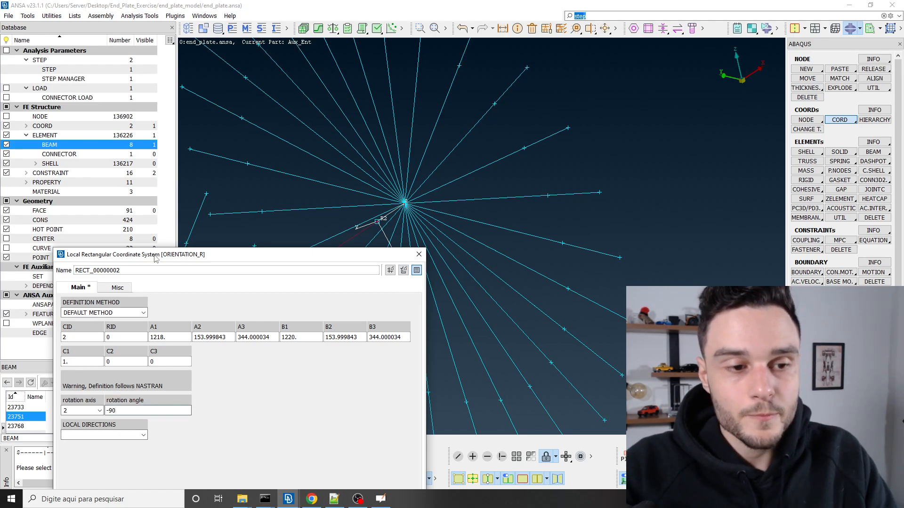
pyautogui.click(60, 408)
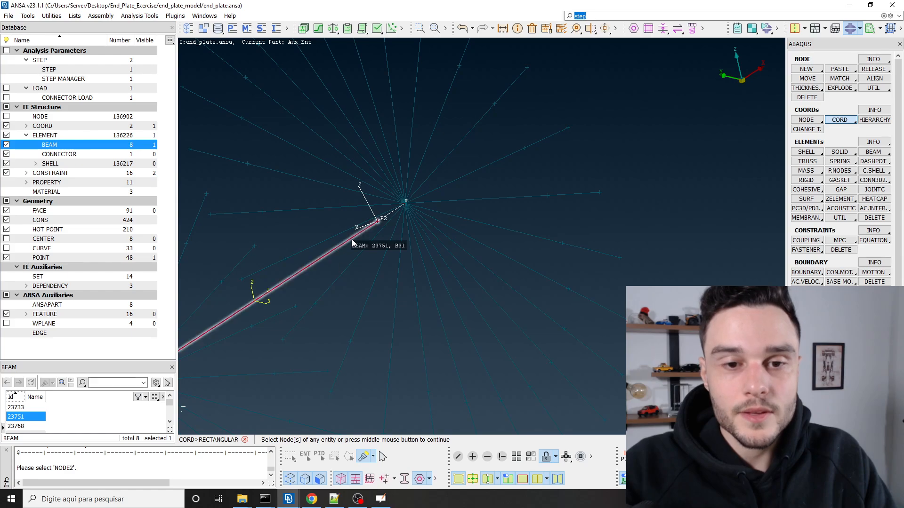
# Step: Define a two-node CONN3D2 connector from the relative point to the column-side coupling's centre node, entering 4 as its name
pyautogui.keyDown('ctrl'); pyautogui.moveTo(376, 228); pyautogui.dragTo(317, 243); pyautogui.keyUp('ctrl')
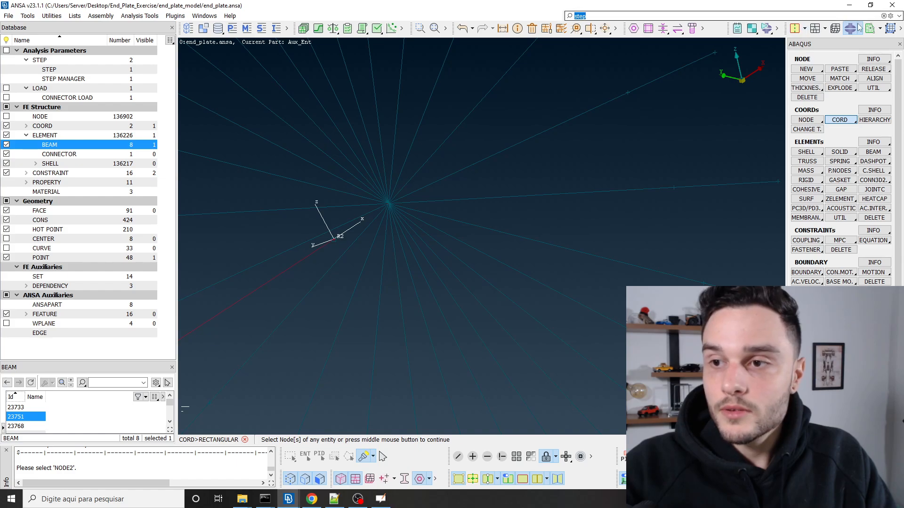
pyautogui.click(873, 182)
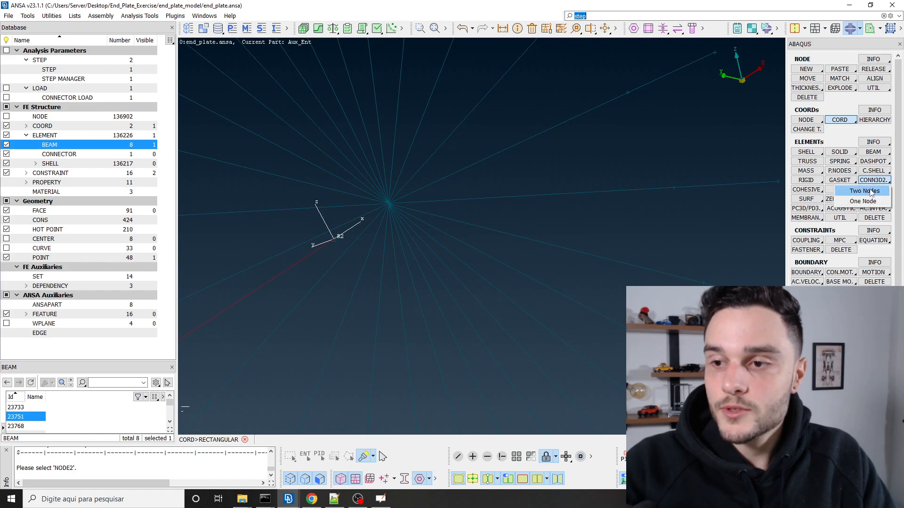
pyautogui.click(868, 191)
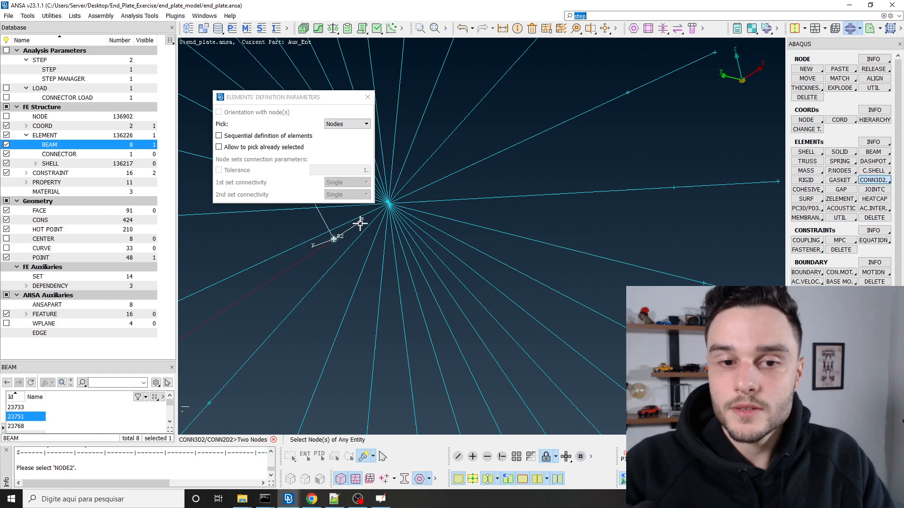
pyautogui.click(388, 206)
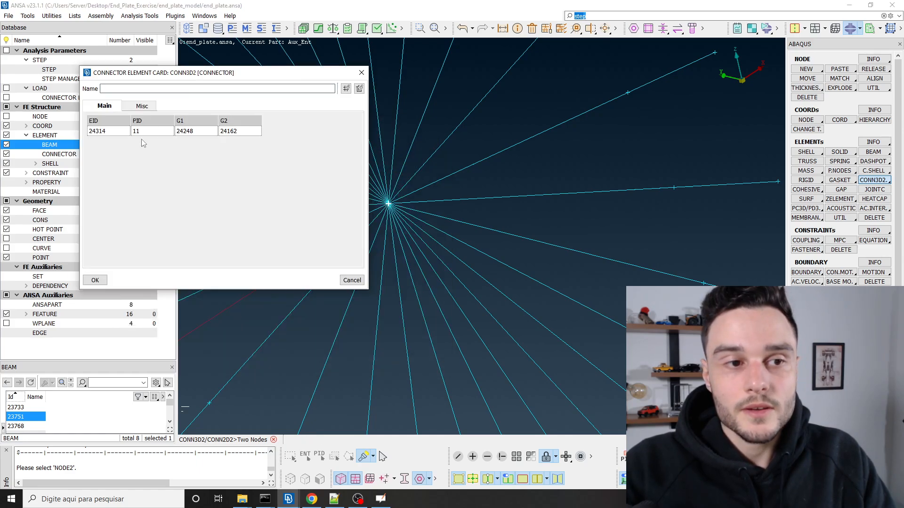
pyautogui.click(335, 89)
pyautogui.write('4')
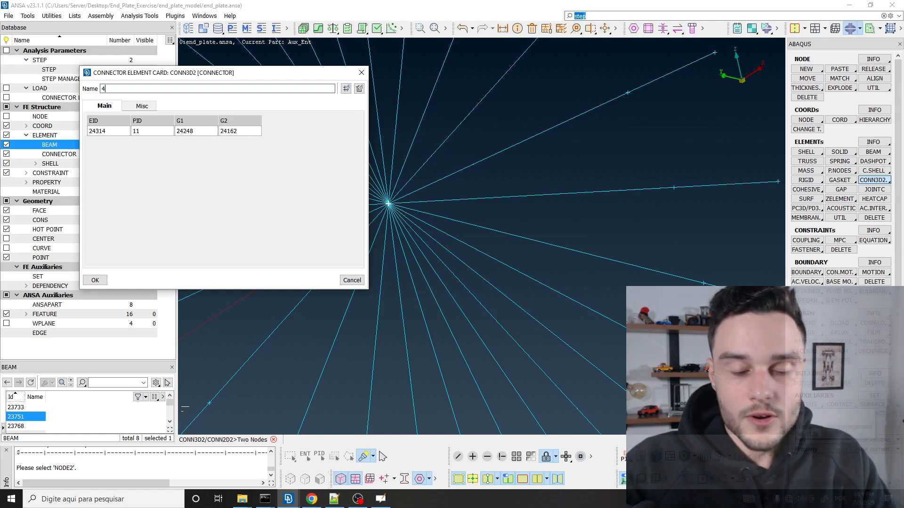
# Step: Set the Part option to Ask always, and give the new connector a blank name and the existing bolt_pretension_conn section
pyautogui.click(872, 442)
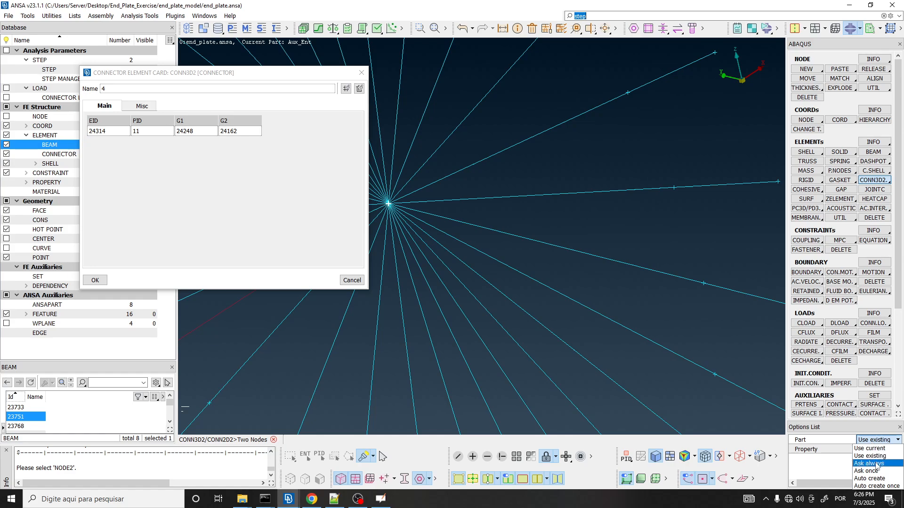
pyautogui.click(875, 464)
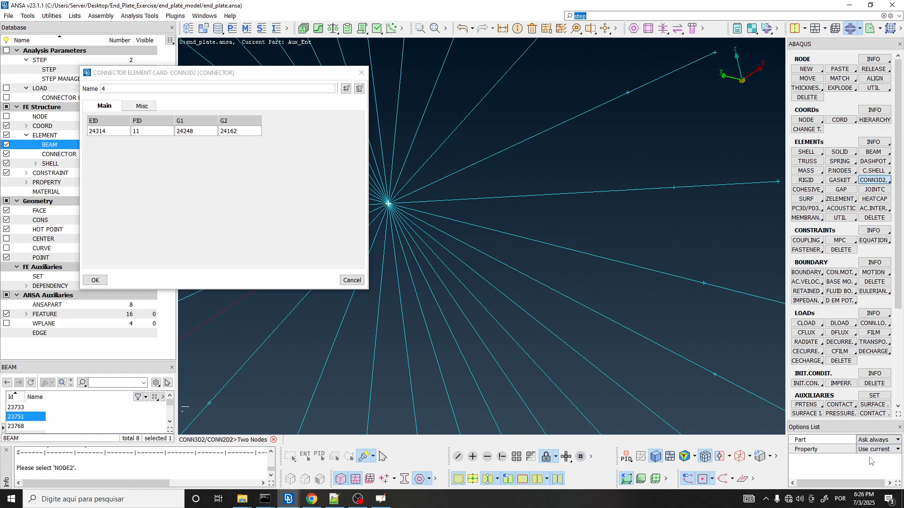
pyautogui.doubleClick(146, 132)
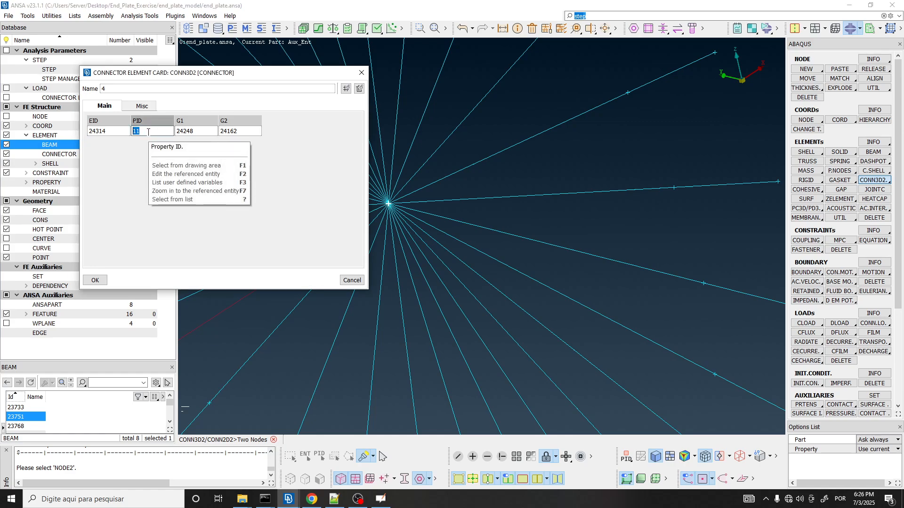
pyautogui.doubleClick(88, 90)
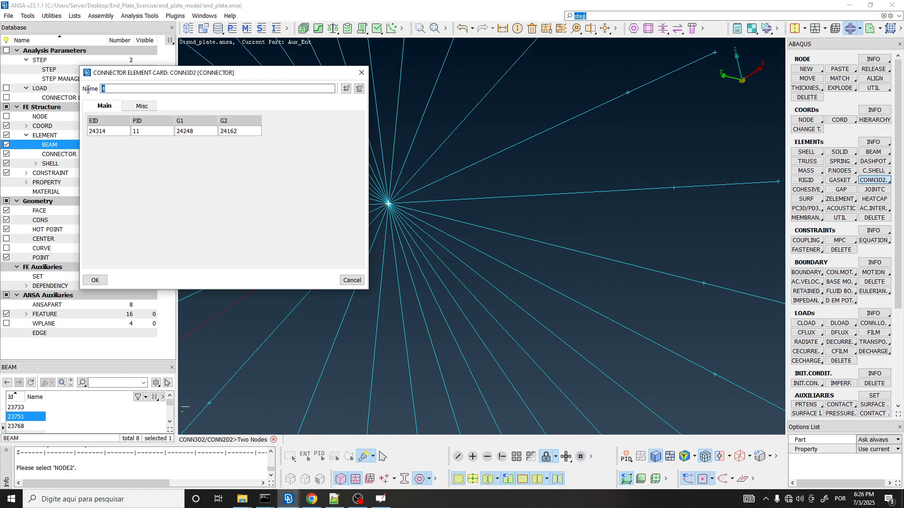
pyautogui.click(150, 132)
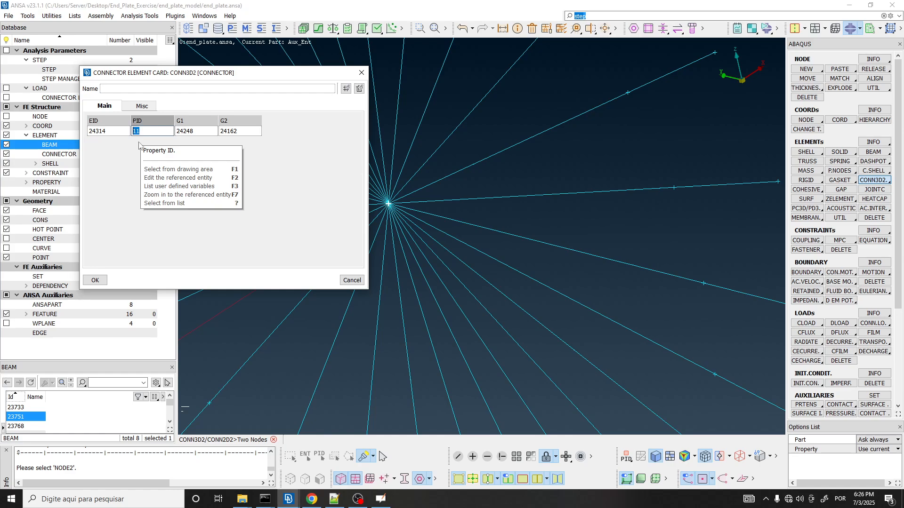
pyautogui.press('?')
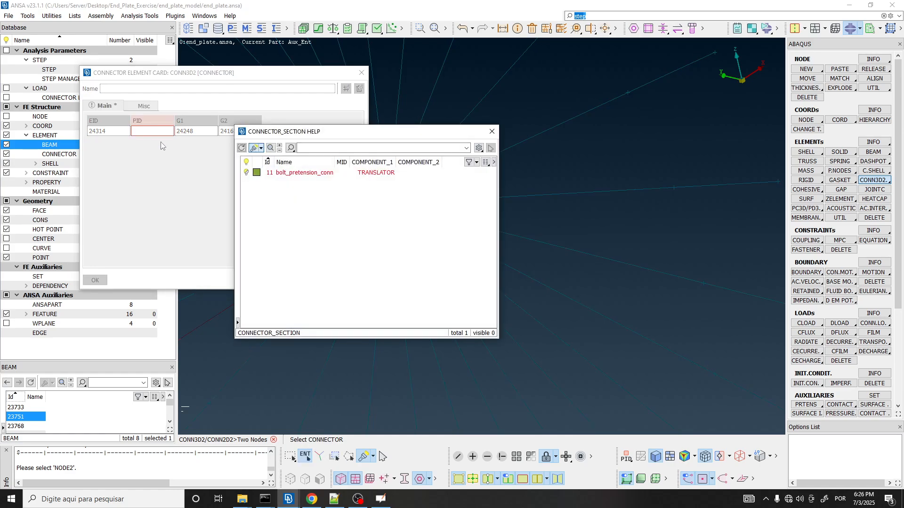
pyautogui.doubleClick(301, 173)
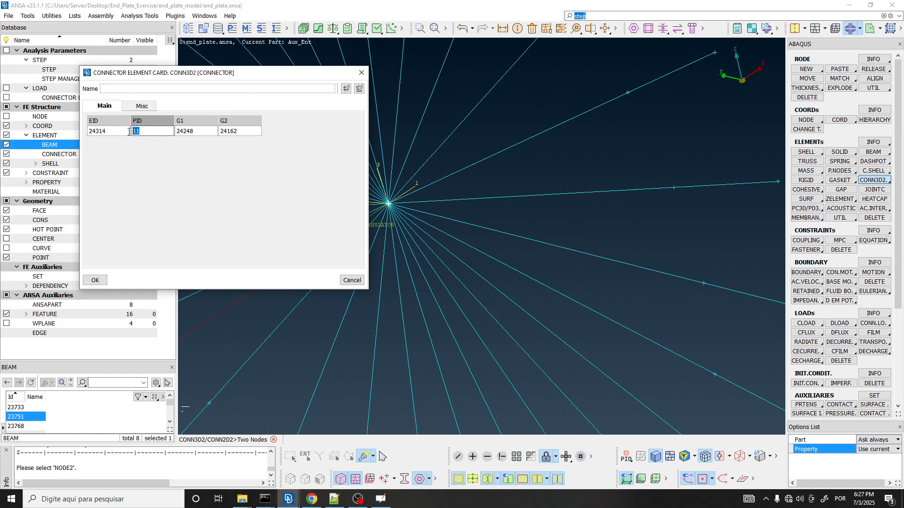
# Step: Open the connector's section and examine its ORIENT_1 orientation against the local axes of the new connector in the model
pyautogui.doubleClick(144, 131)
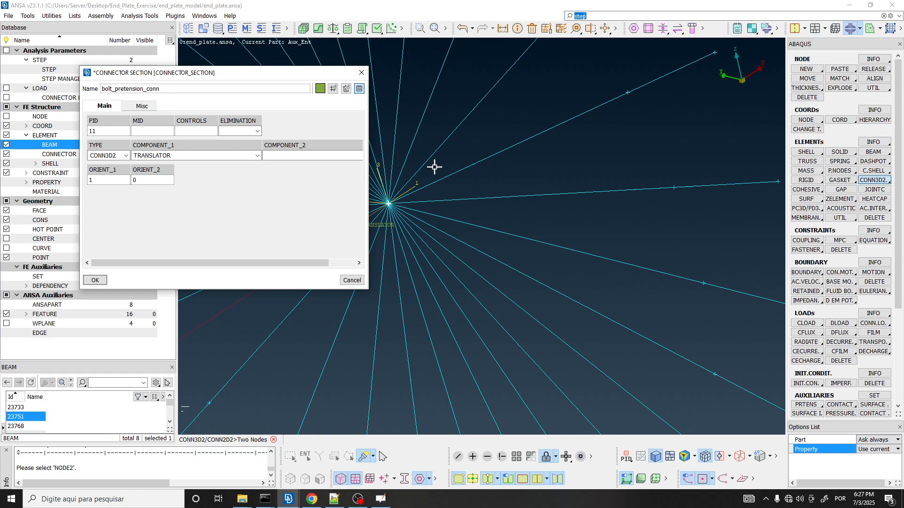
pyautogui.scroll(-8, 433, 167)
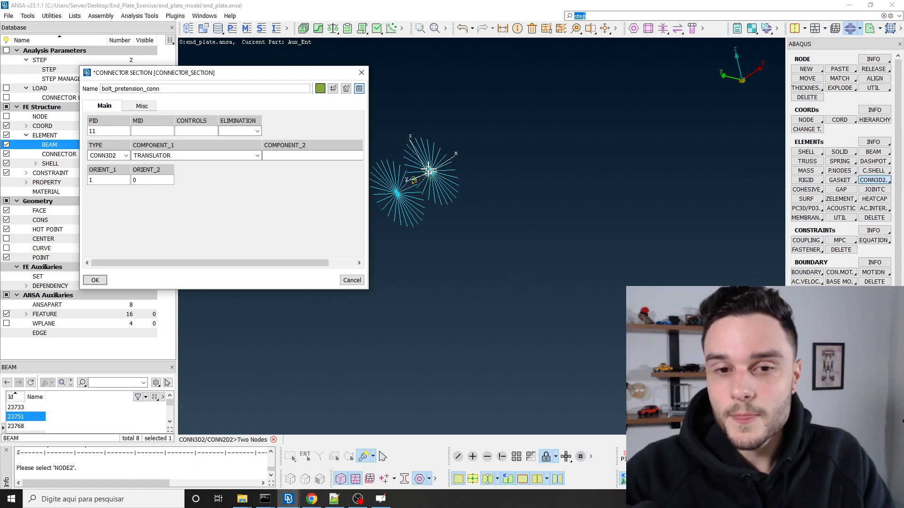
pyautogui.scroll(5, 428, 168)
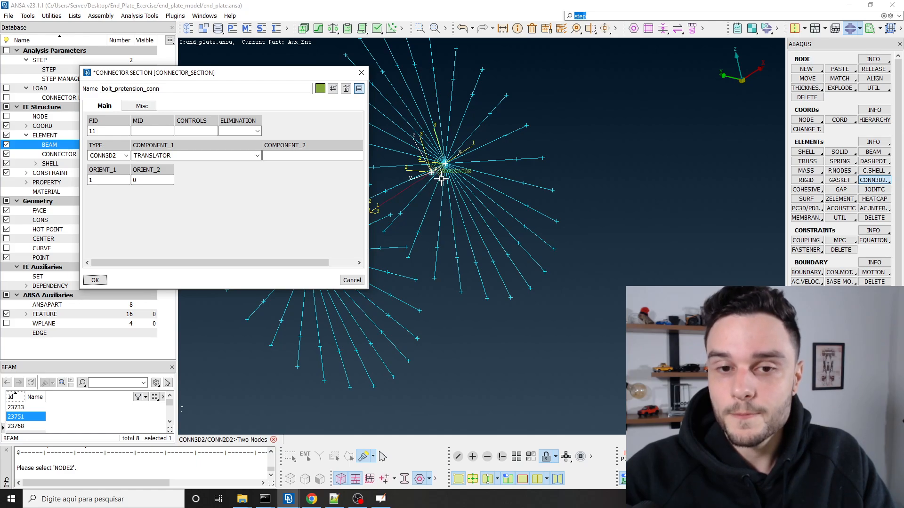
pyautogui.scroll(-5, 441, 179)
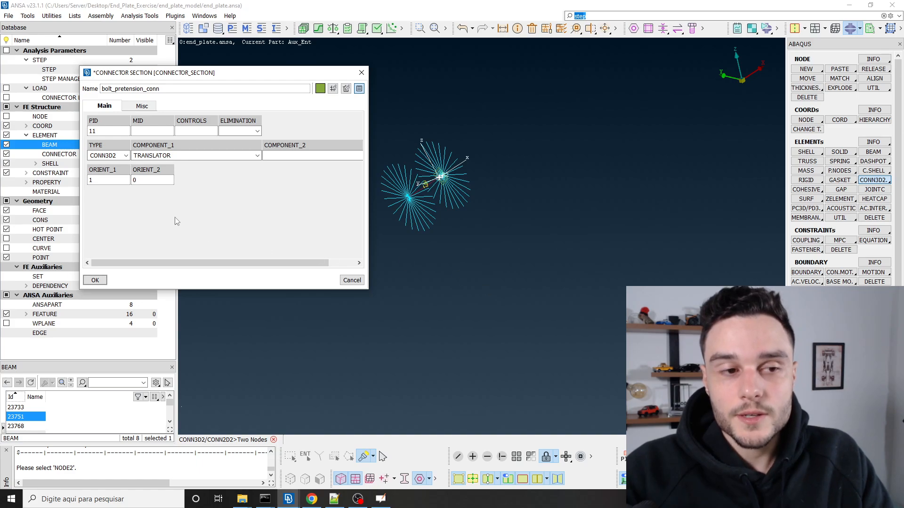
pyautogui.doubleClick(104, 180)
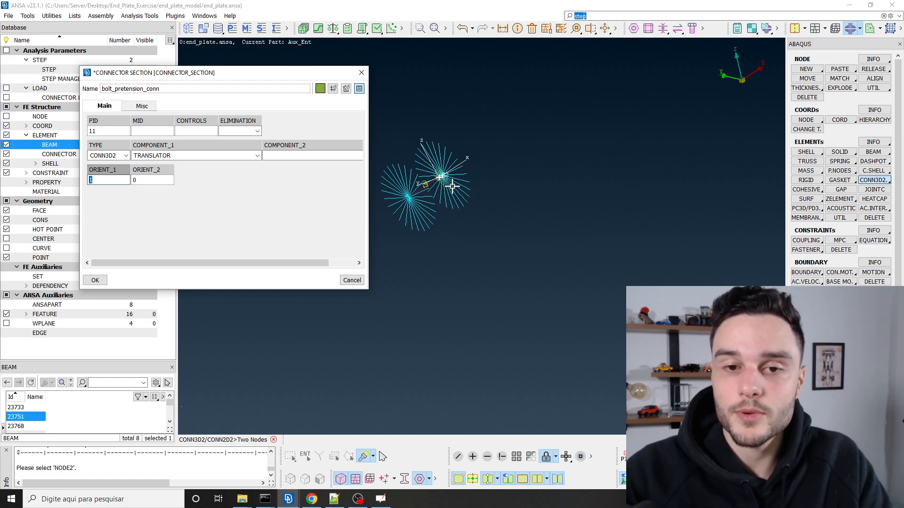
pyautogui.scroll(3, 453, 187)
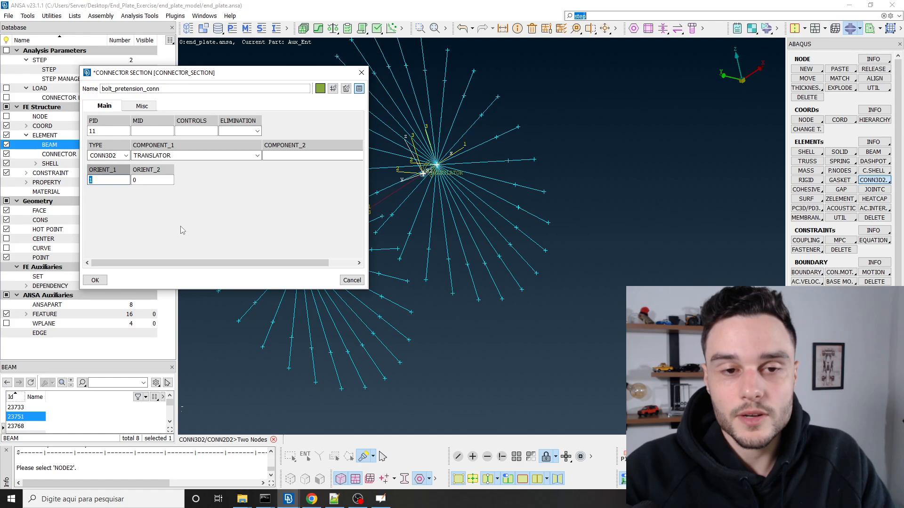
pyautogui.scroll(-5, 386, 140)
pyautogui.scroll(7, 386, 145)
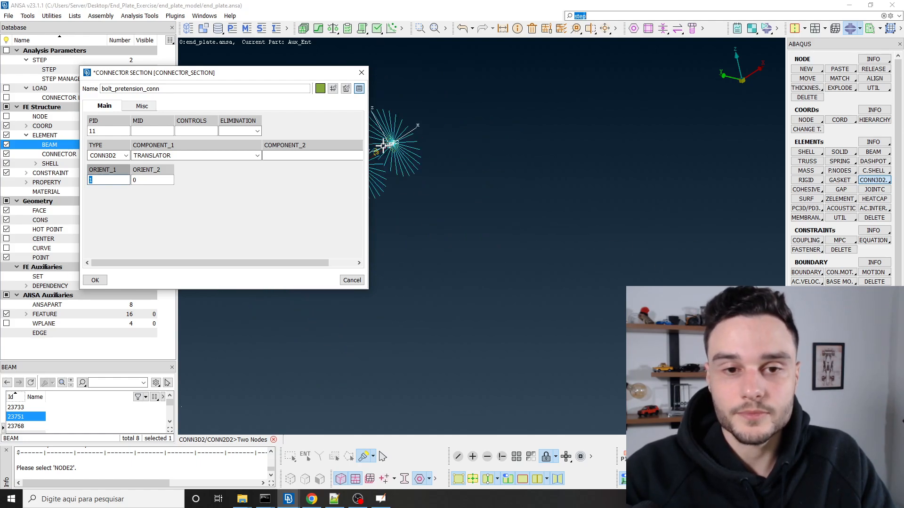
# Step: Accept the connector section and connector element cards and end the connector creation
pyautogui.click(95, 281)
pyautogui.click(95, 281)
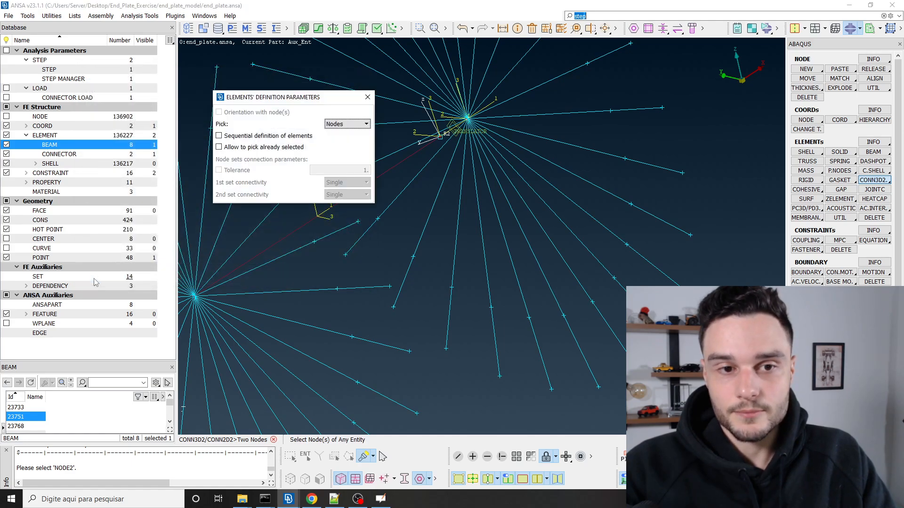
pyautogui.click(367, 98)
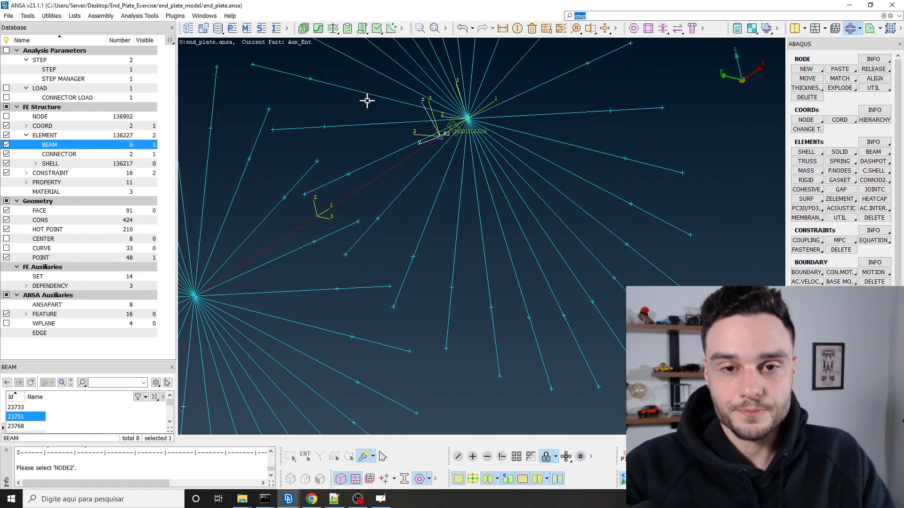
# Step: Delete the redundant coordinate system RECT_00000002, keeping only bolt_pretension_cs
pyautogui.click(47, 126)
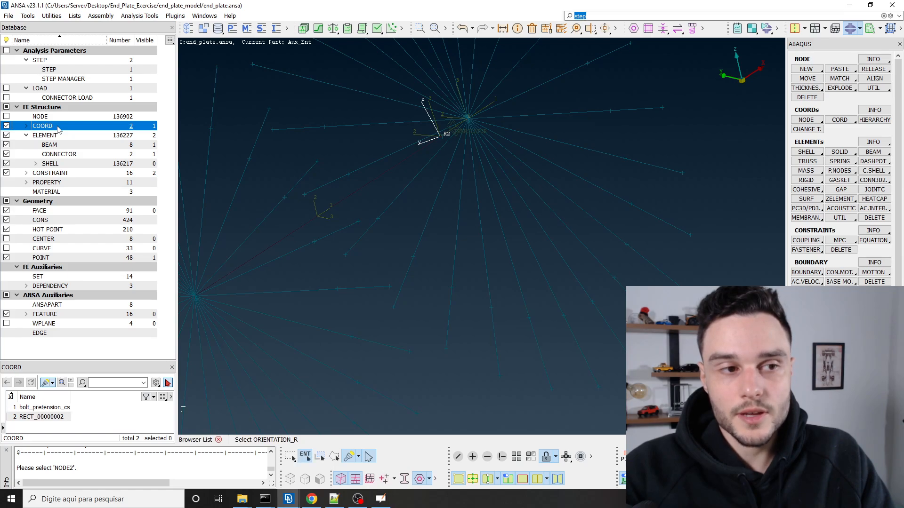
pyautogui.click(50, 417)
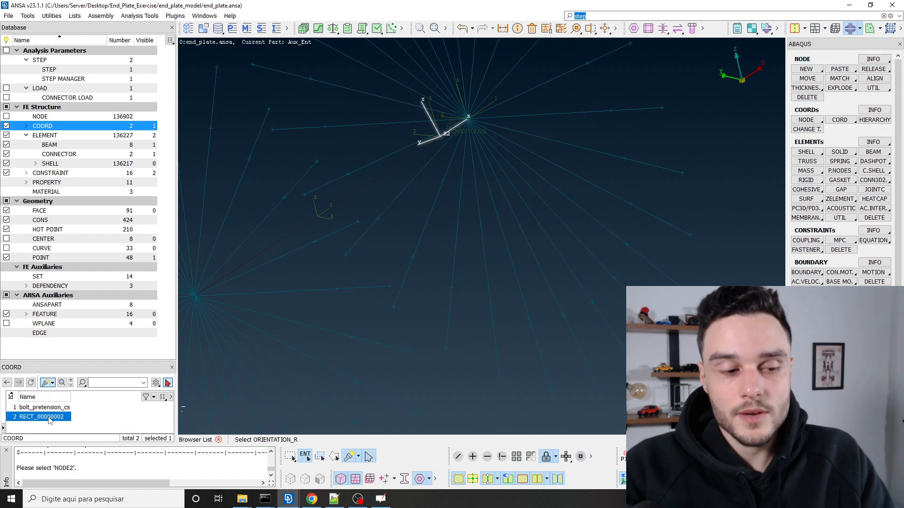
pyautogui.rightClick(49, 417)
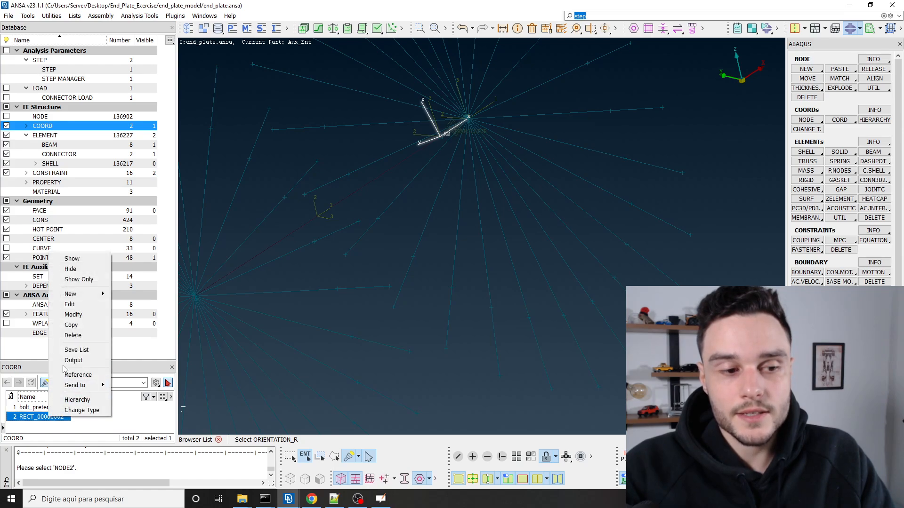
pyautogui.click(77, 341)
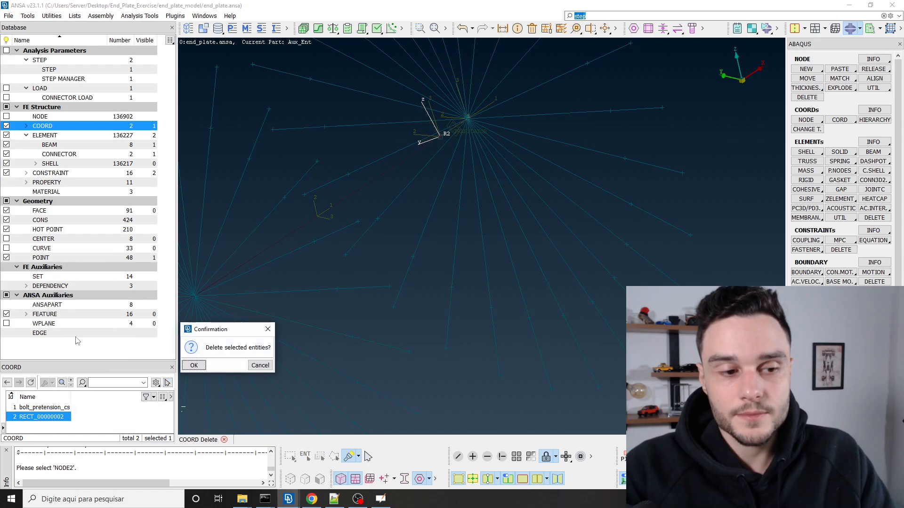
pyautogui.click(194, 365)
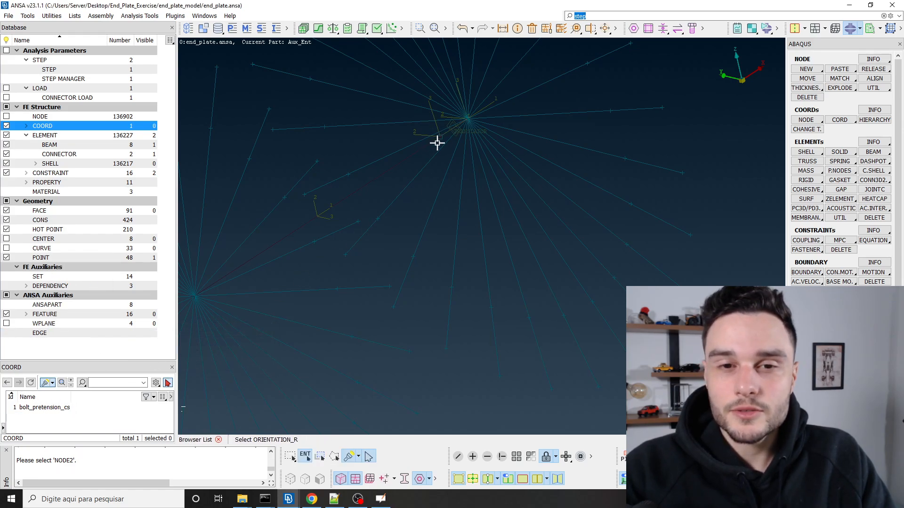
# Step: Move the new connector element to the connection_entities part
pyautogui.scroll(2, 447, 134)
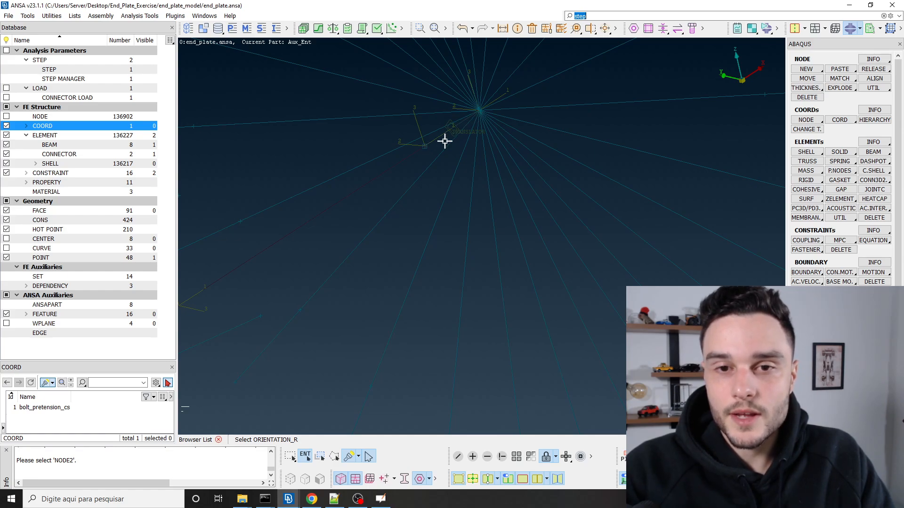
pyautogui.click(203, 28)
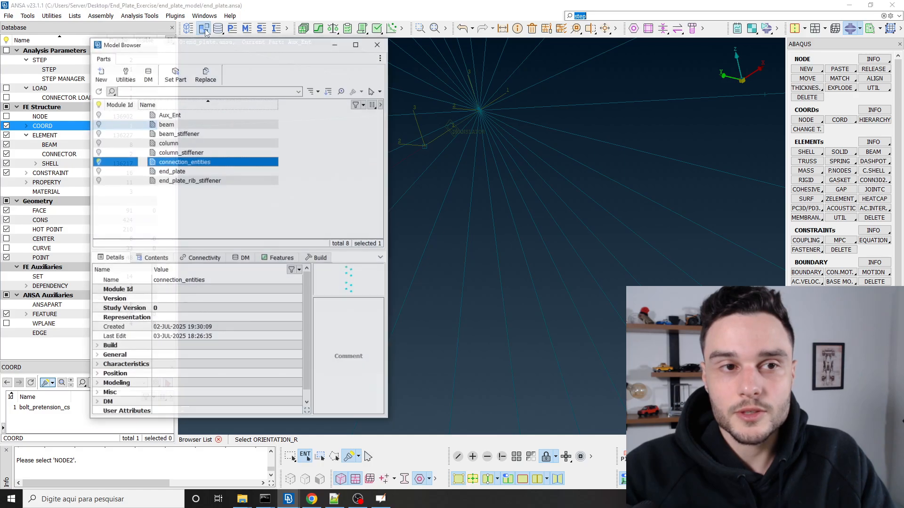
pyautogui.click(174, 74)
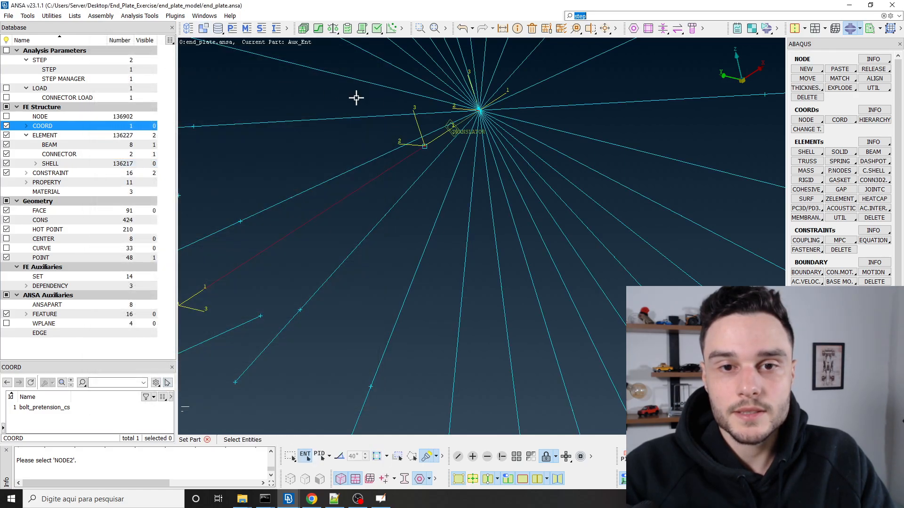
pyautogui.click(446, 129)
pyautogui.middleClick(446, 128)
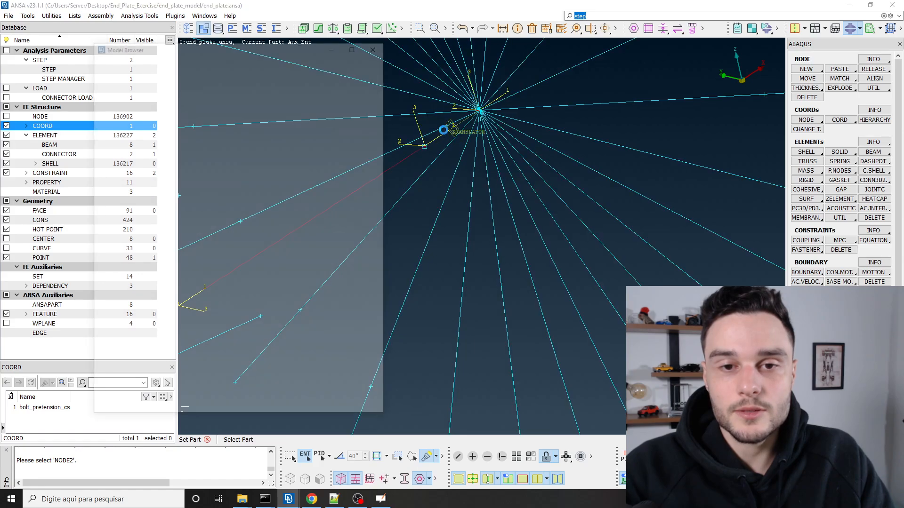
pyautogui.click(184, 162)
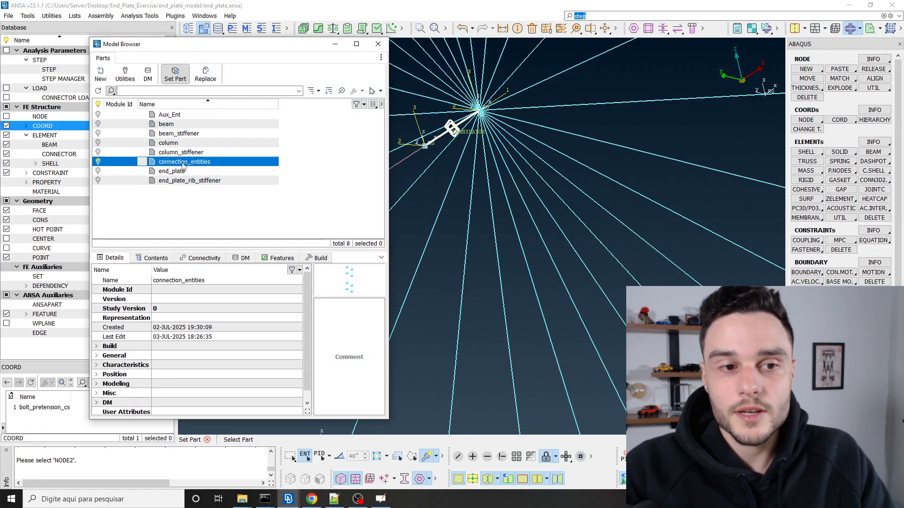
pyautogui.click(378, 44)
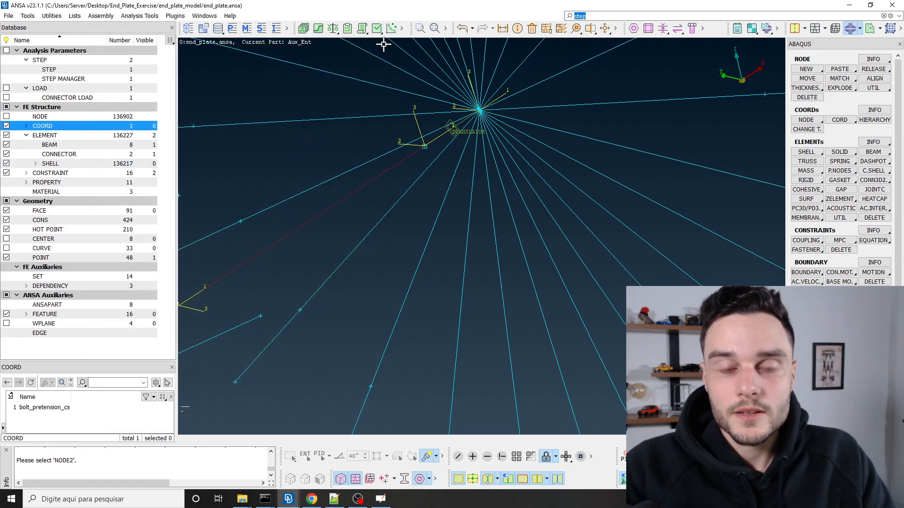
# Step: Open the existing connector load and examine whether it is assigned by element or by set, leaving its definition as is
pyautogui.moveTo(443, 133)
pyautogui.keyDown('ctrl'); pyautogui.mouseDown()
pyautogui.moveTo(428, 146)
pyautogui.moveTo(432, 101)
pyautogui.moveTo(437, 138)
pyautogui.mouseUp(); pyautogui.keyUp('ctrl')
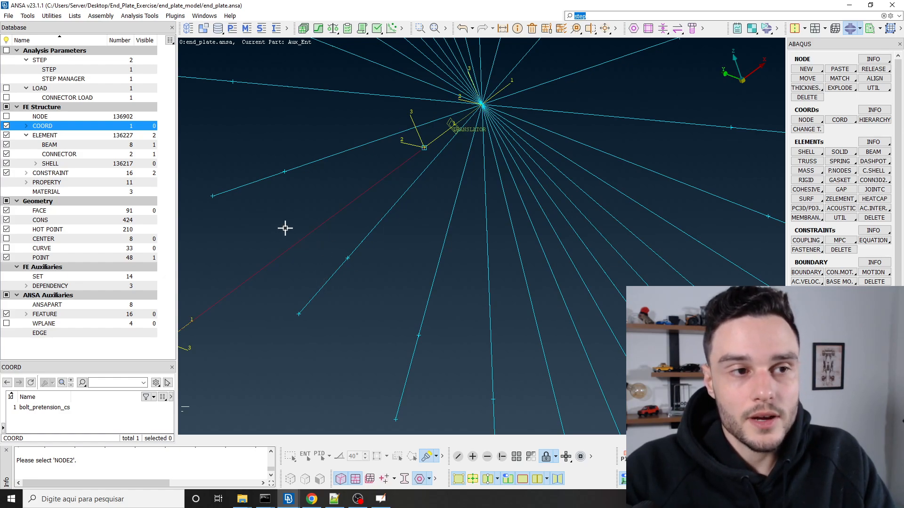
pyautogui.click(63, 98)
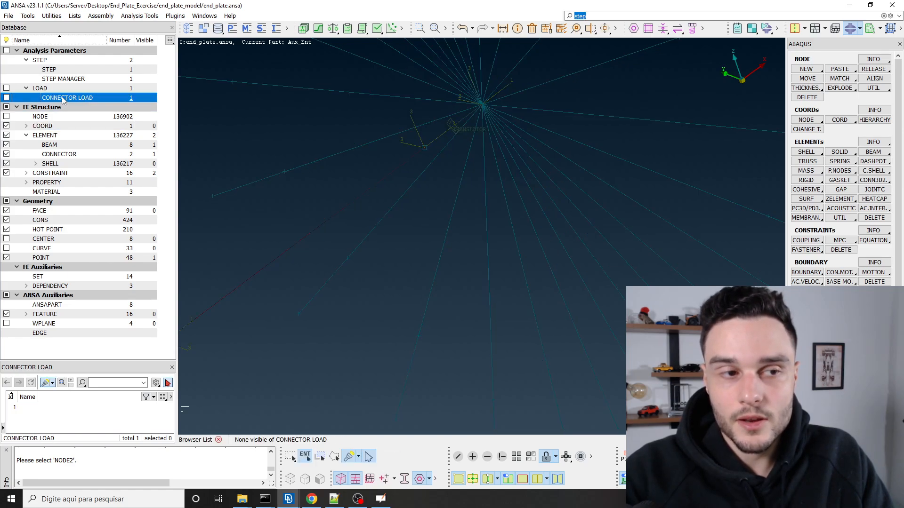
pyautogui.click(24, 409)
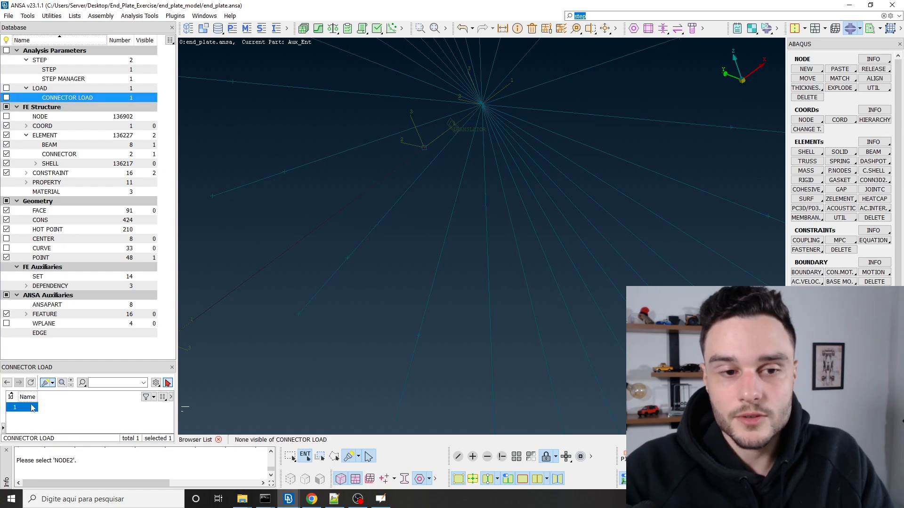
pyautogui.scroll(-5, 354, 112)
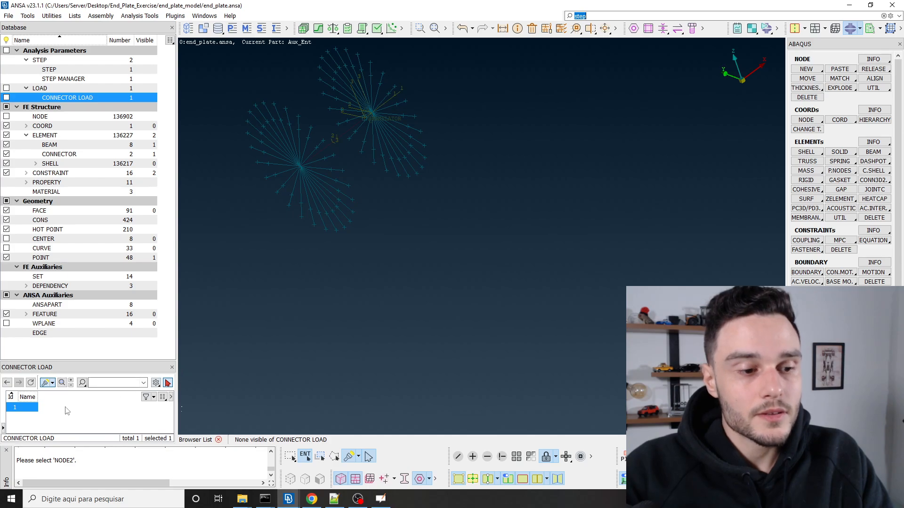
pyautogui.click(34, 409)
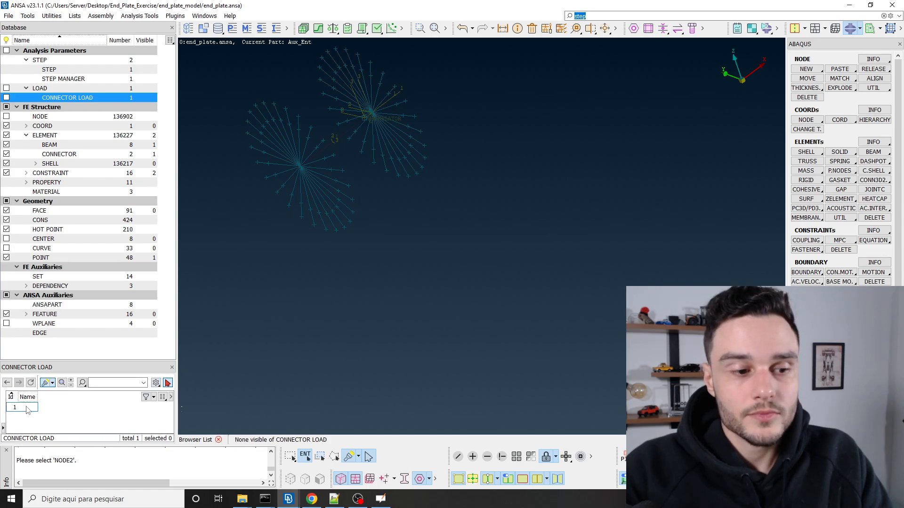
pyautogui.doubleClick(25, 408)
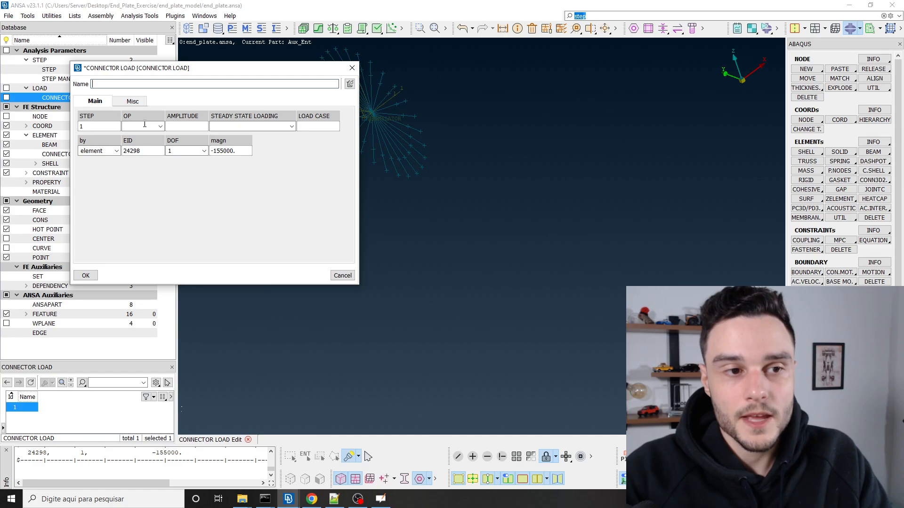
pyautogui.doubleClick(144, 151)
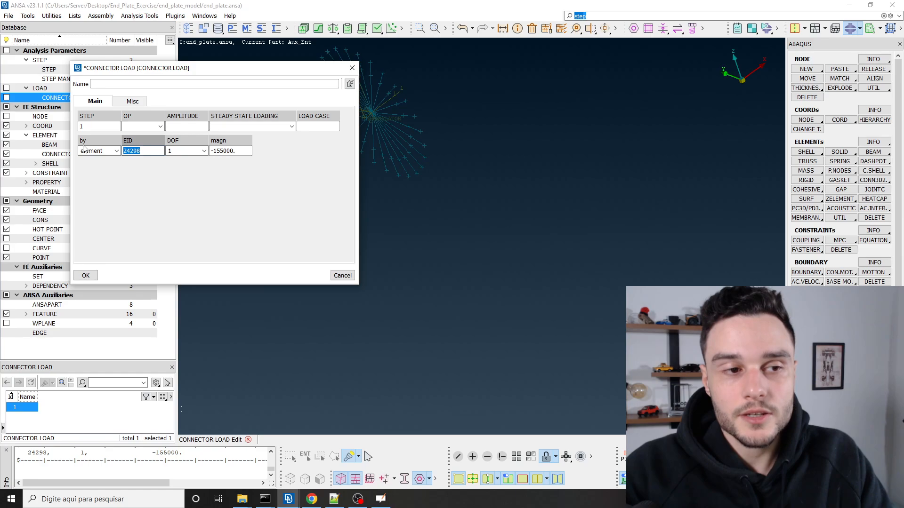
pyautogui.click(115, 151)
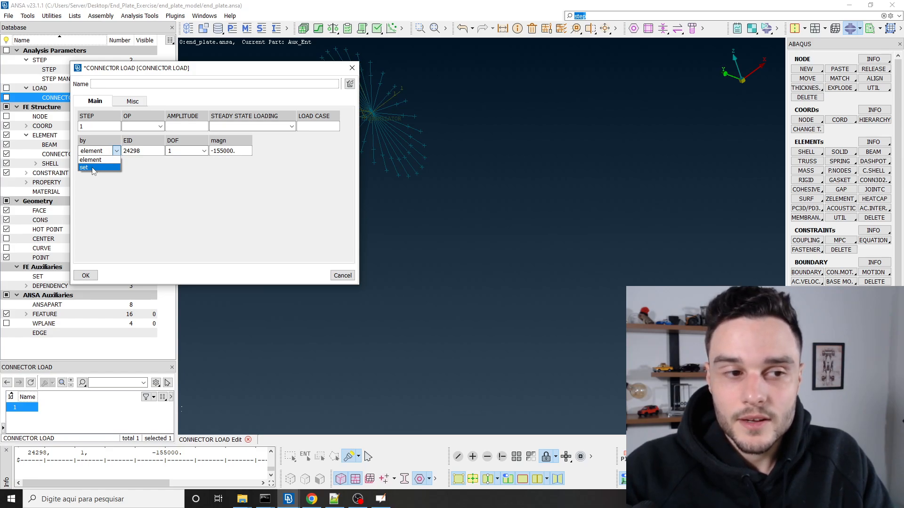
pyautogui.click(206, 184)
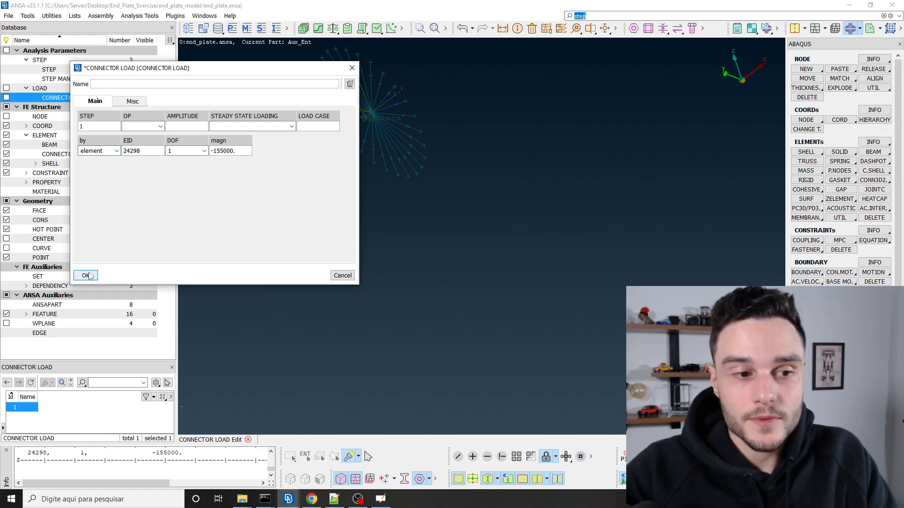
pyautogui.click(343, 276)
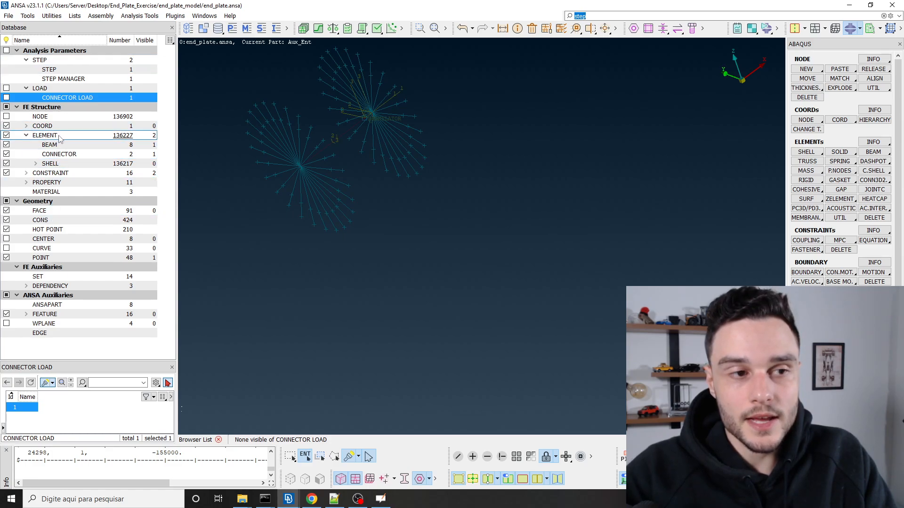
# Step: Identify the two connector elements in the model and show connector 24298 together with connector 24314
pyautogui.click(61, 155)
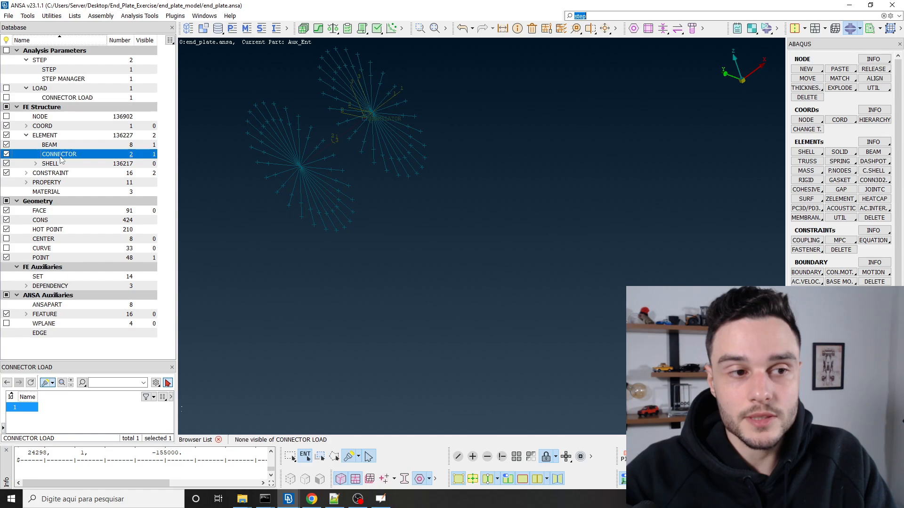
pyautogui.click(16, 407)
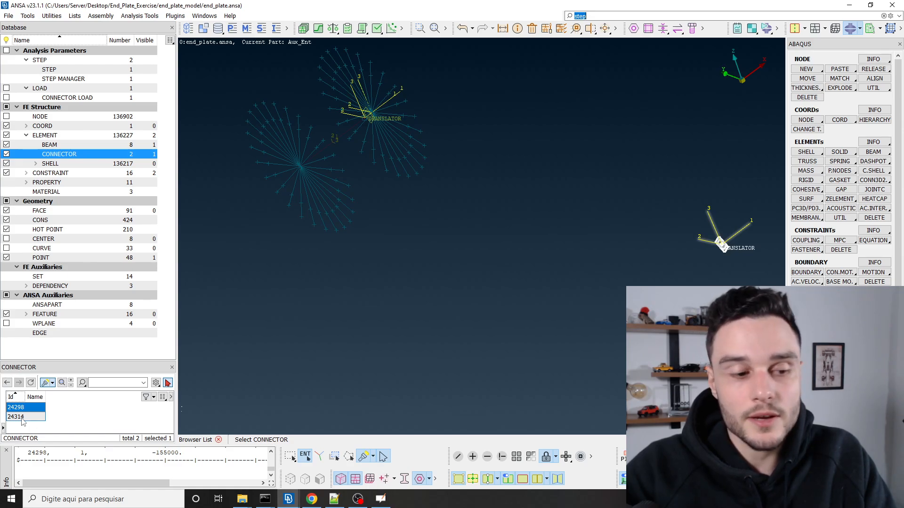
pyautogui.click(19, 417)
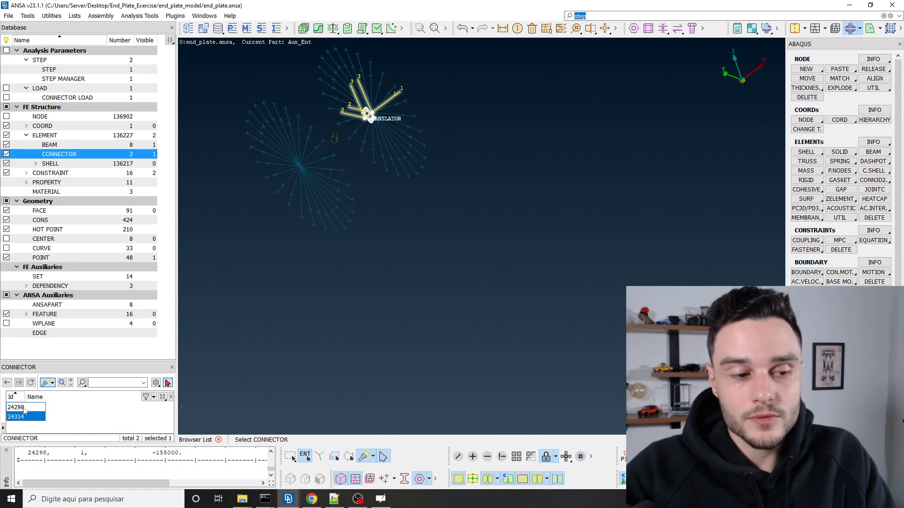
pyautogui.click(19, 408)
pyautogui.rightClick(24, 410)
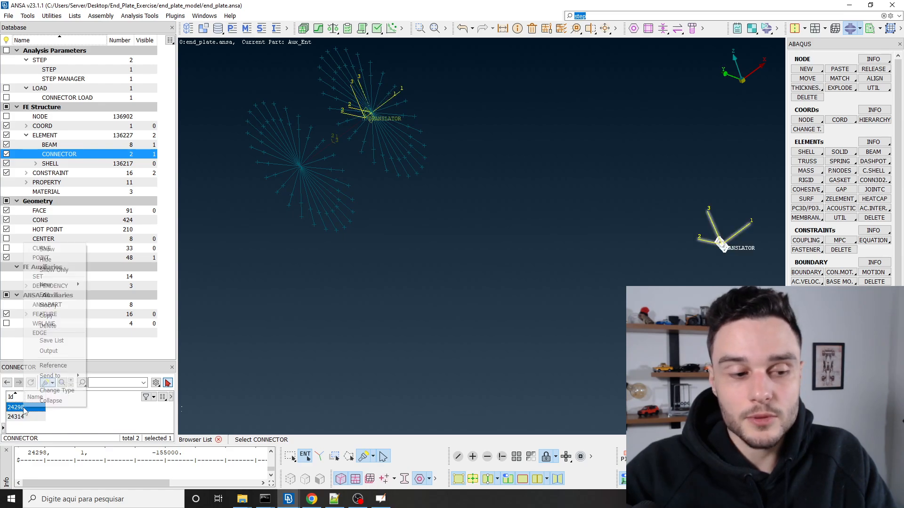
pyautogui.click(49, 254)
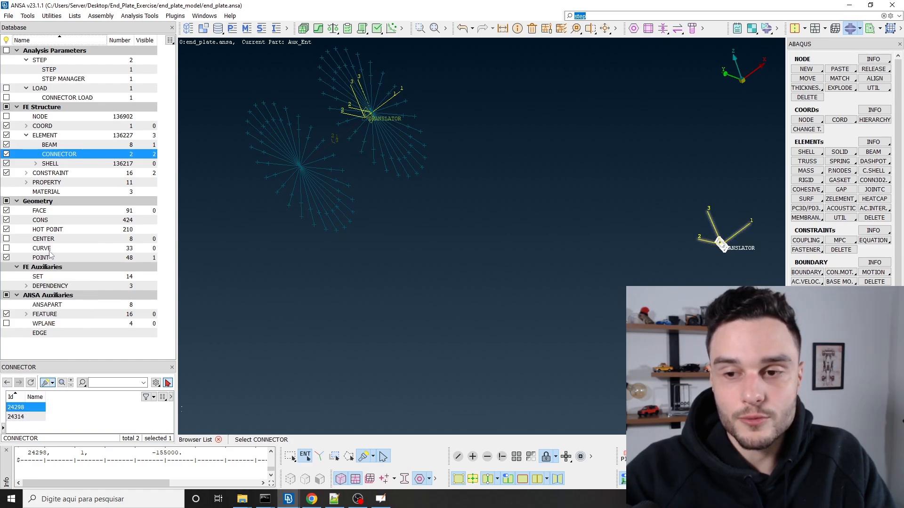
pyautogui.click(695, 232)
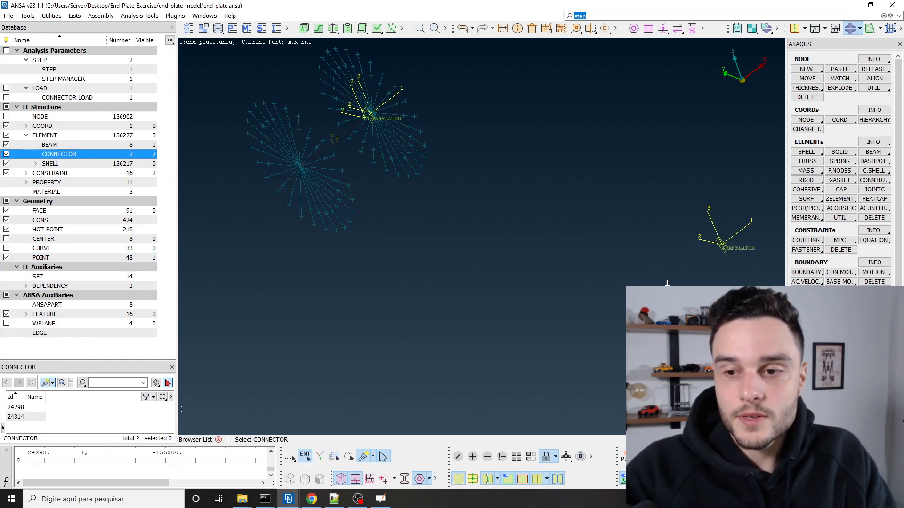
pyautogui.scroll(-3, 439, 161)
pyautogui.scroll(3, 589, 208)
pyautogui.scroll(-3, 586, 203)
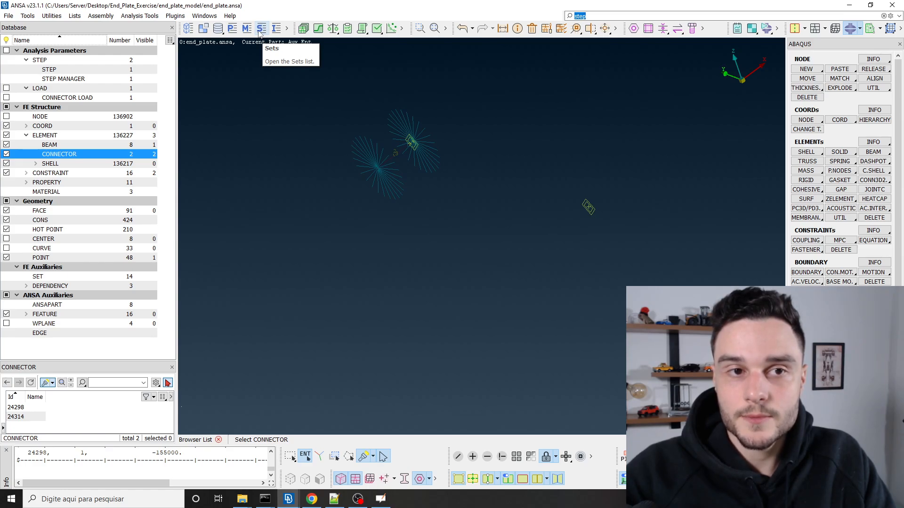
# Step: Open the list of sets and examine the BOLT end_plate set and its nodes in the model
pyautogui.click(288, 29)
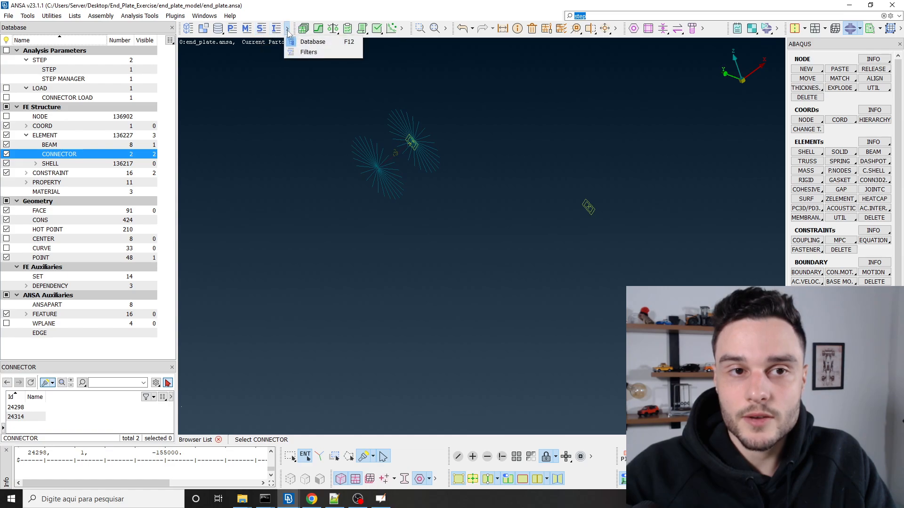
pyautogui.click(199, 3)
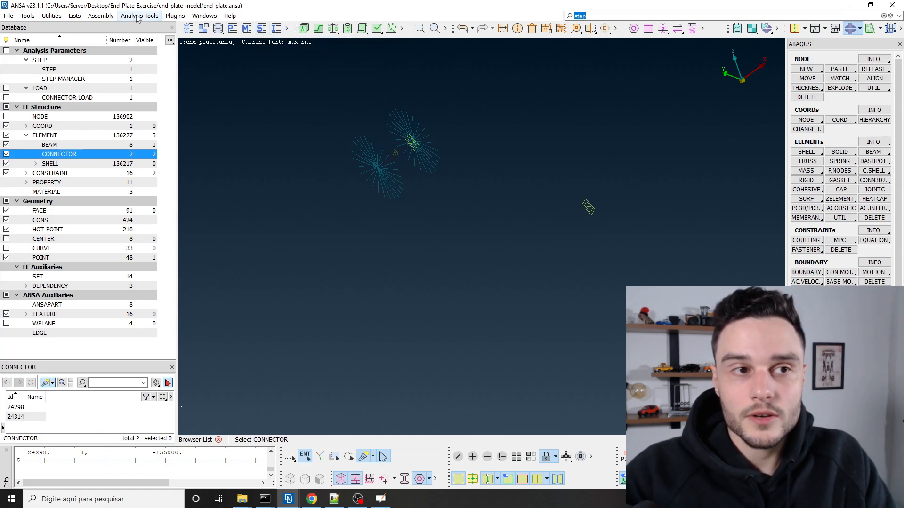
pyautogui.click(74, 16)
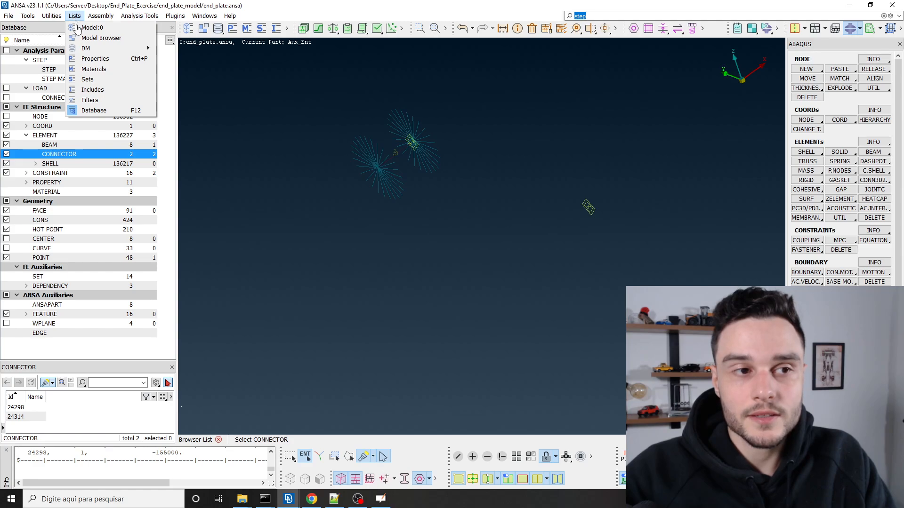
pyautogui.click(88, 80)
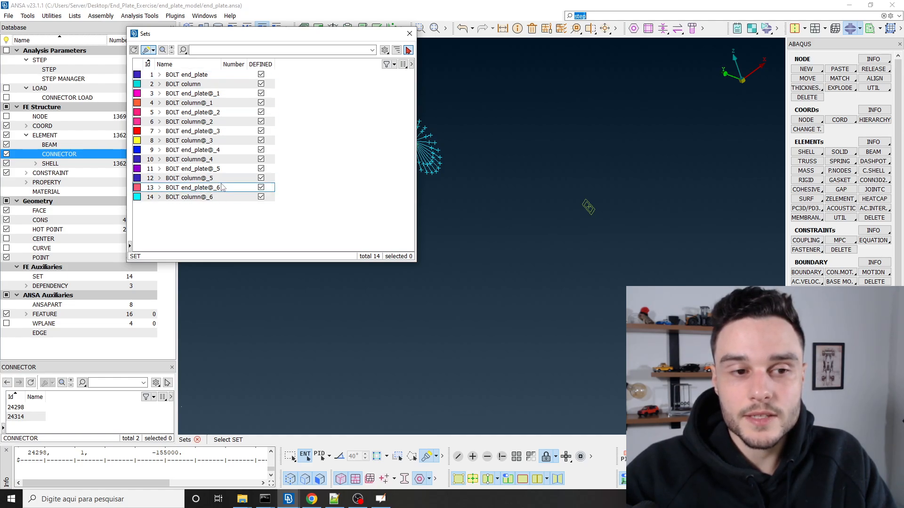
pyautogui.scroll(-3, 561, 178)
pyautogui.click(189, 75)
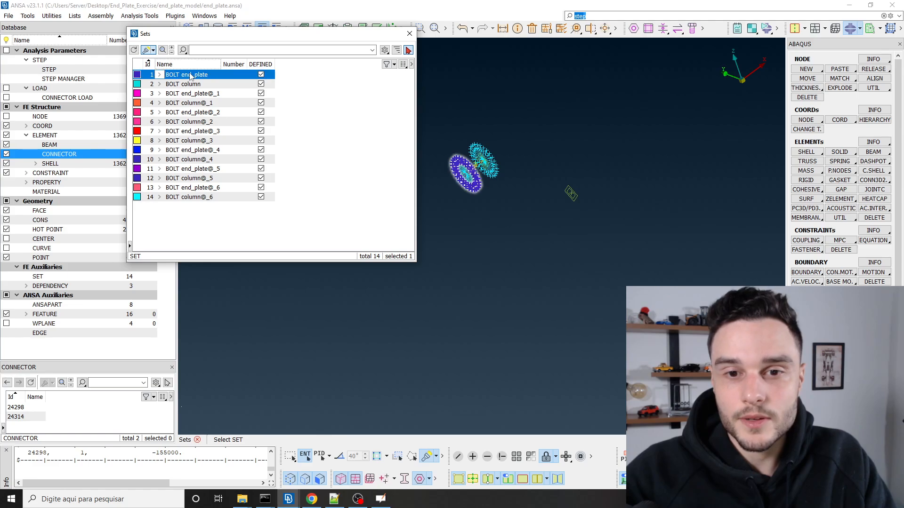
pyautogui.scroll(3, 431, 160)
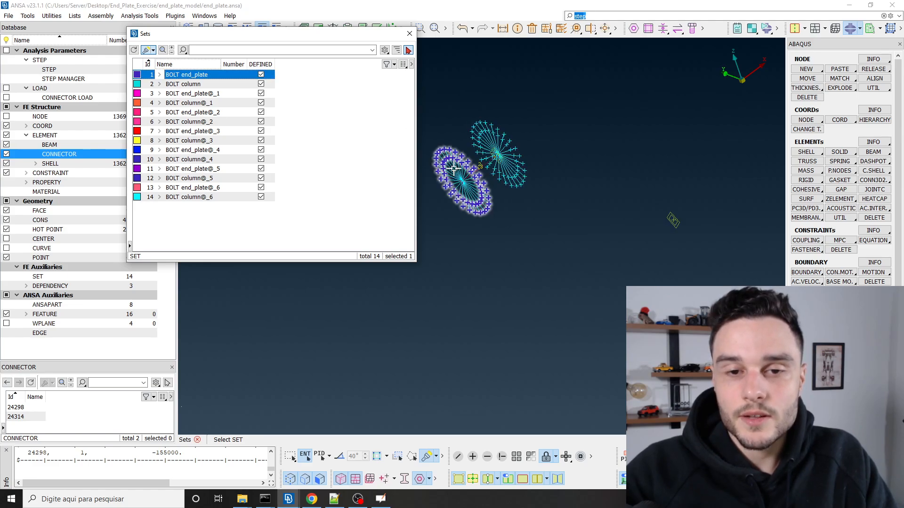
pyautogui.scroll(3, 454, 169)
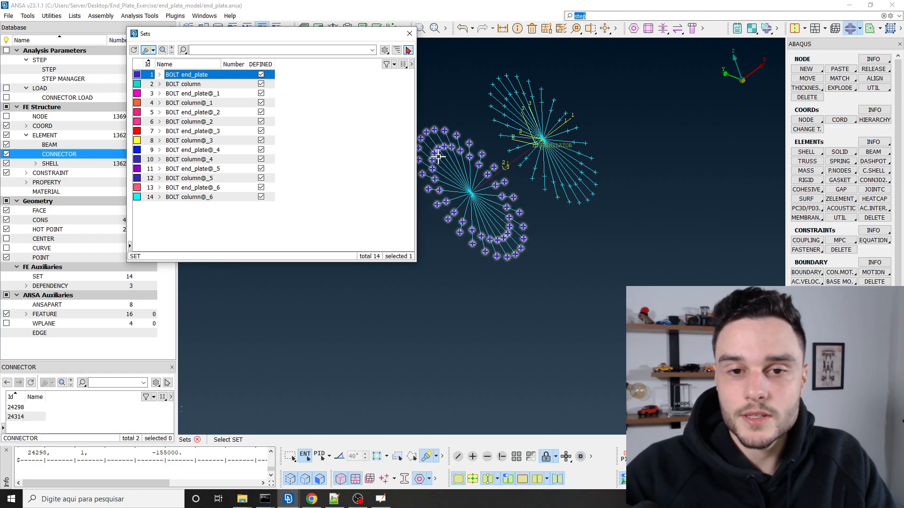
pyautogui.scroll(-3, 541, 198)
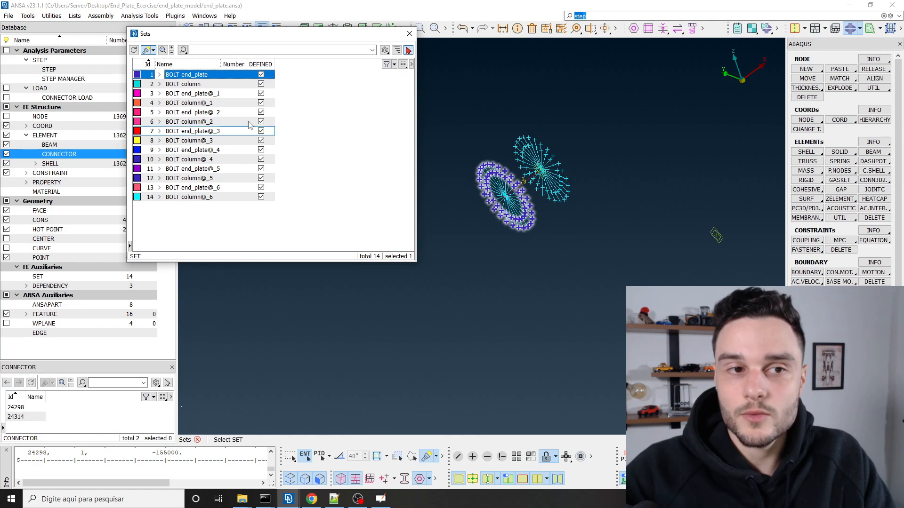
pyautogui.scroll(5, 505, 180)
pyautogui.scroll(-3, 475, 131)
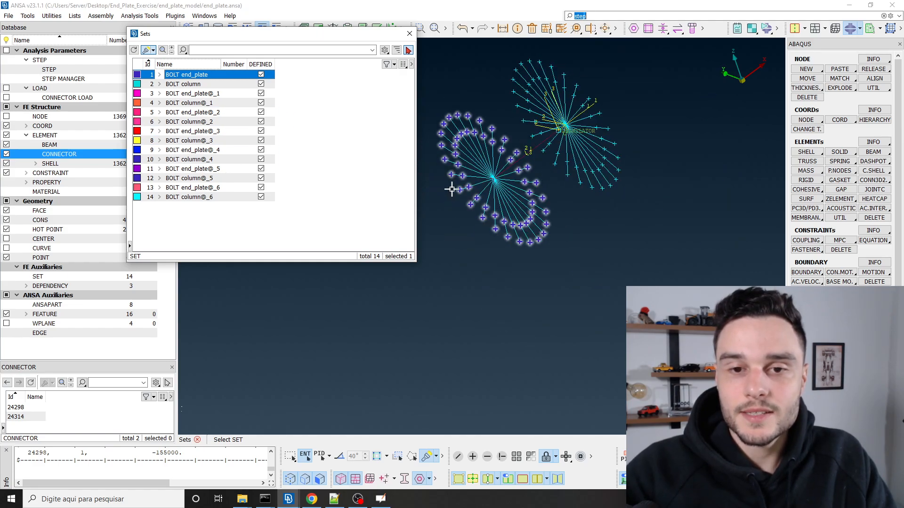
pyautogui.click(159, 75)
pyautogui.click(188, 84)
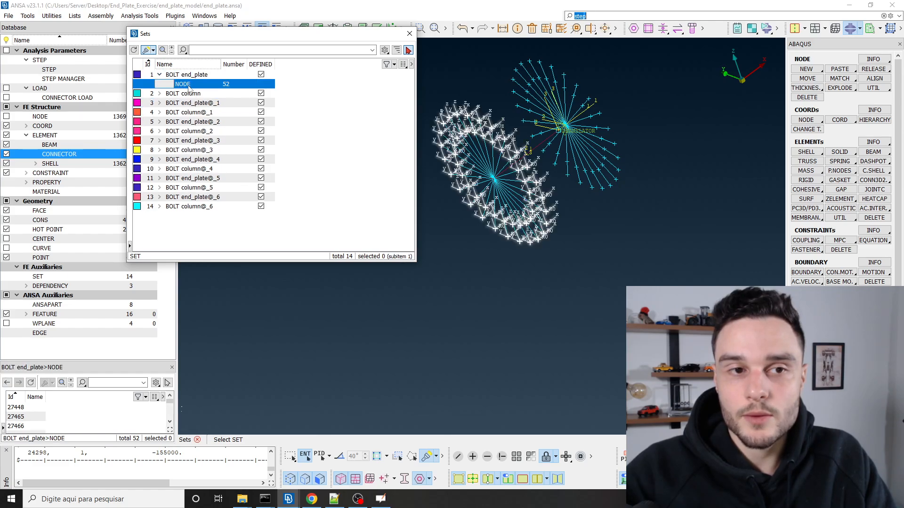
pyautogui.click(159, 75)
# Step: Create a new set containing the two connector elements 24298 and 24314
pyautogui.rightClick(316, 161)
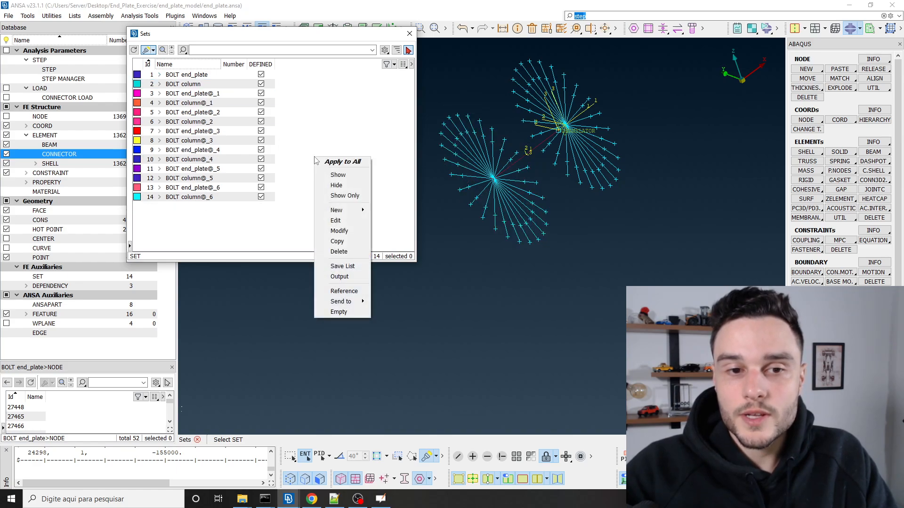
pyautogui.moveTo(348, 212)
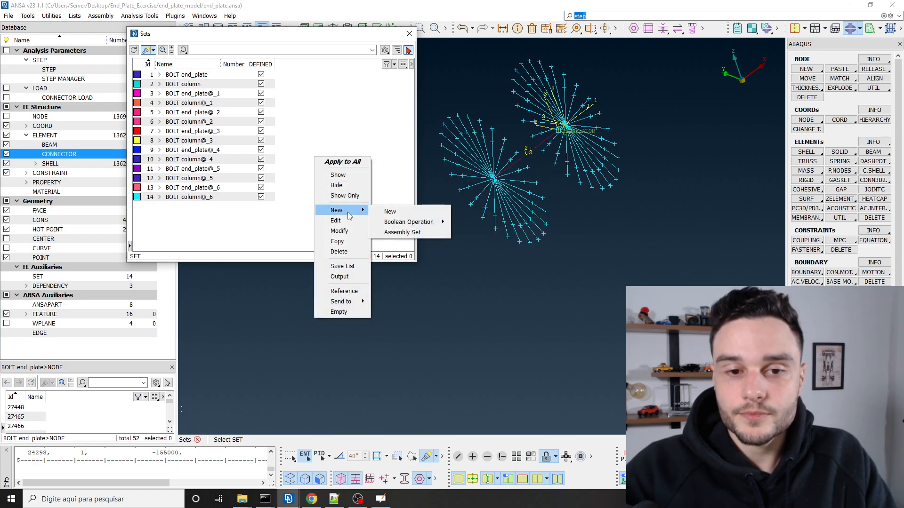
pyautogui.click(395, 213)
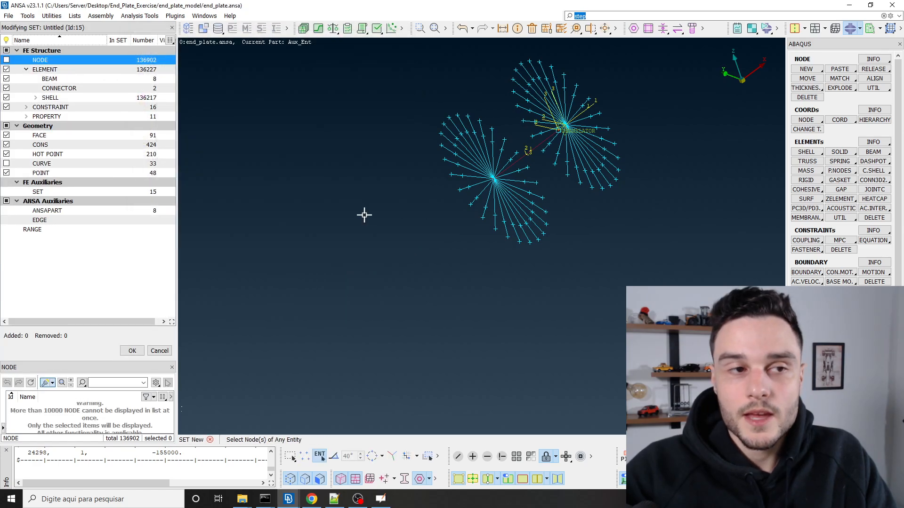
pyautogui.scroll(-3, 330, 207)
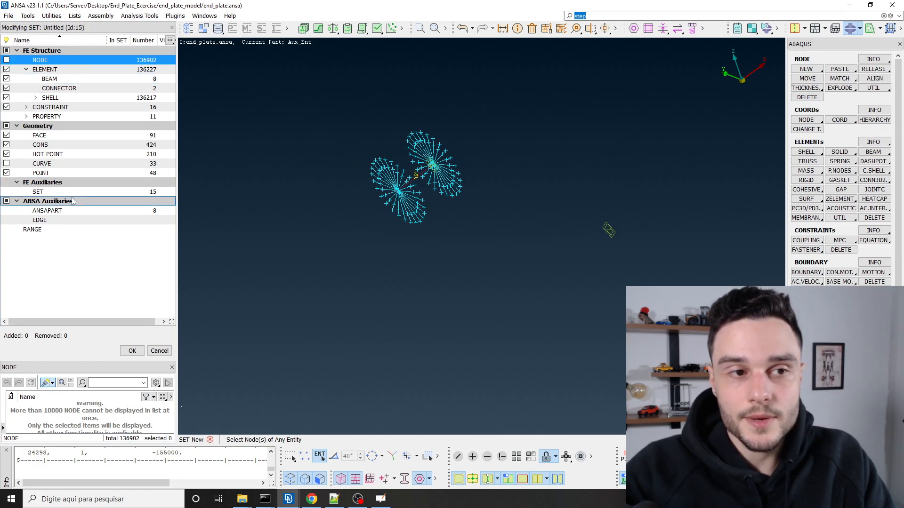
pyautogui.click(59, 89)
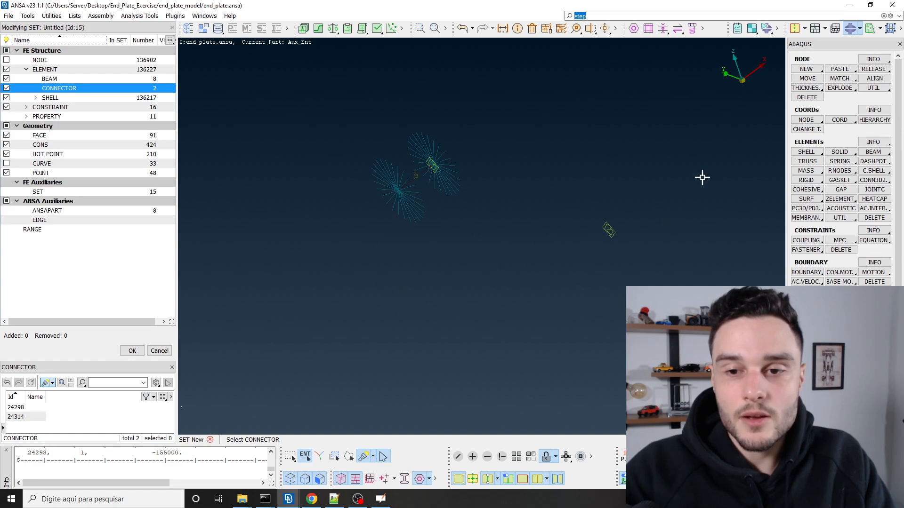
pyautogui.scroll(-3, 462, 252)
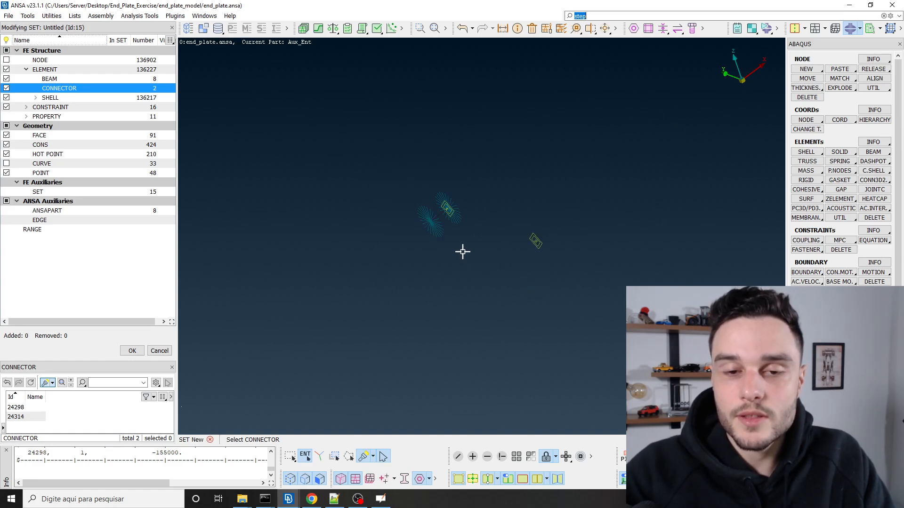
pyautogui.scroll(3, 490, 276)
pyautogui.scroll(-3, 488, 276)
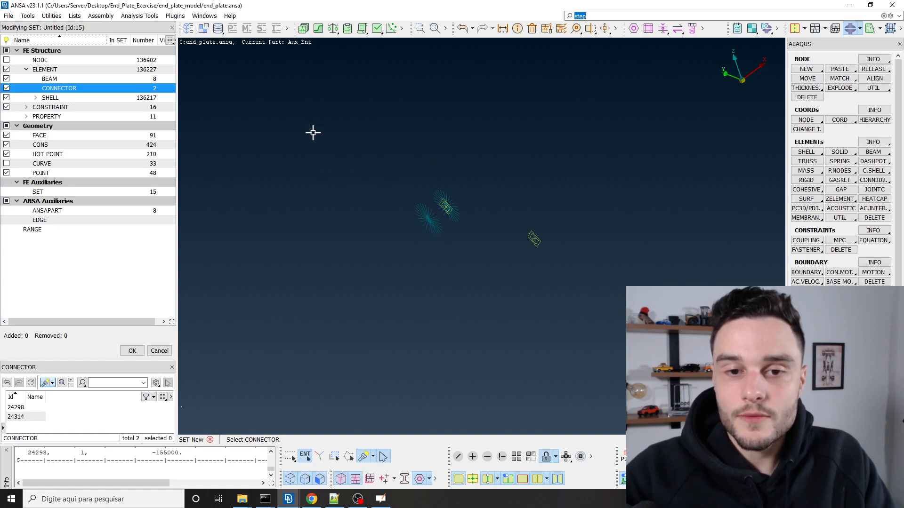
pyautogui.moveTo(314, 124); pyautogui.dragTo(654, 352)
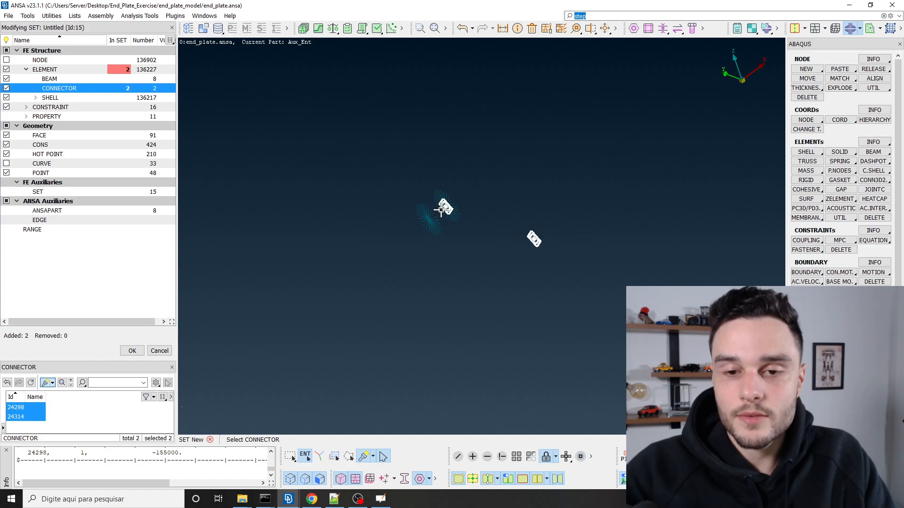
pyautogui.scroll(5, 443, 217)
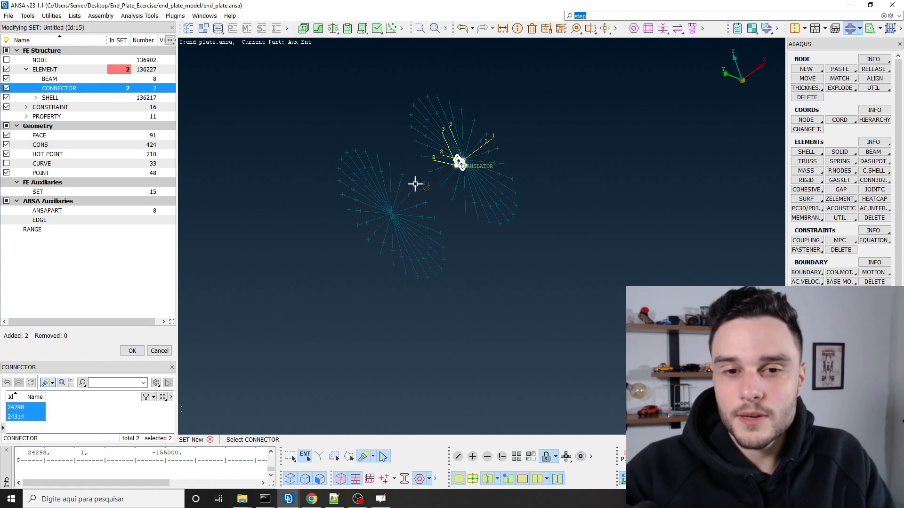
pyautogui.scroll(-3, 403, 190)
pyautogui.scroll(-2, 404, 191)
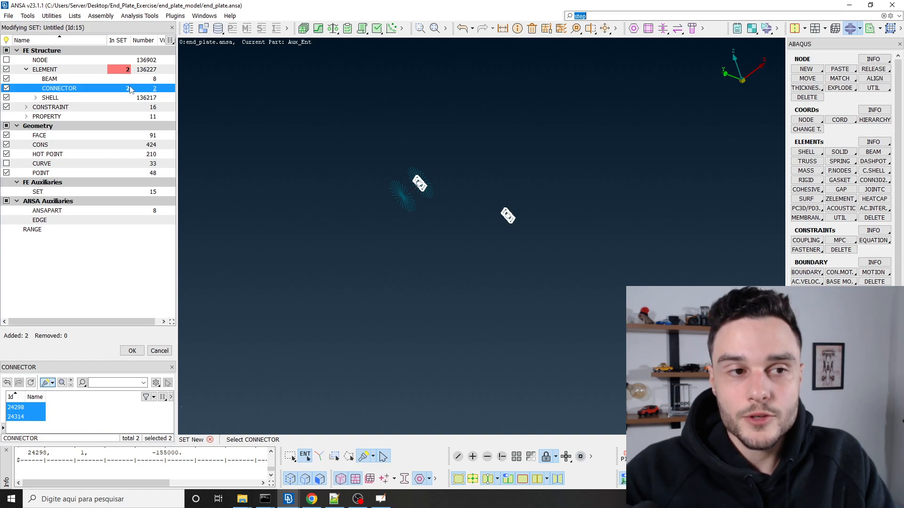
pyautogui.middleClick(400, 178)
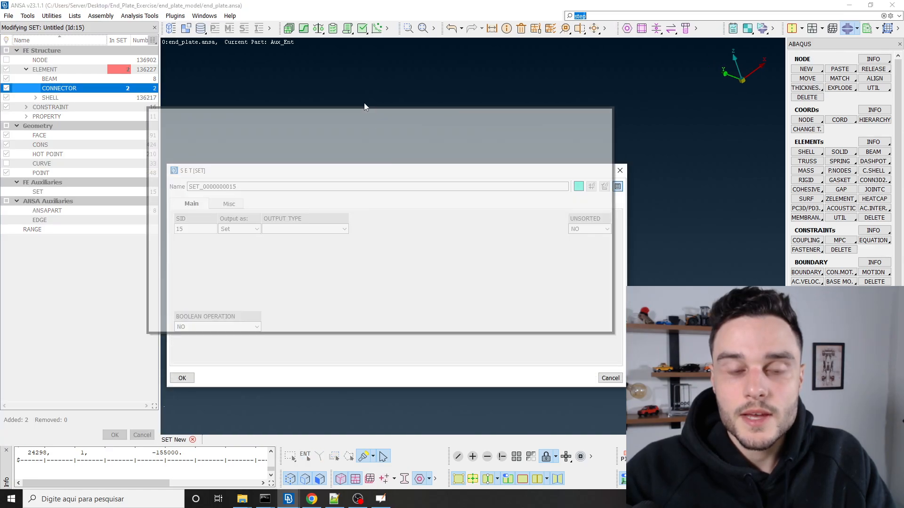
# Step: Name the new connector set bolt_pretension_conn
pyautogui.moveTo(229, 95); pyautogui.dragTo(41, 89)
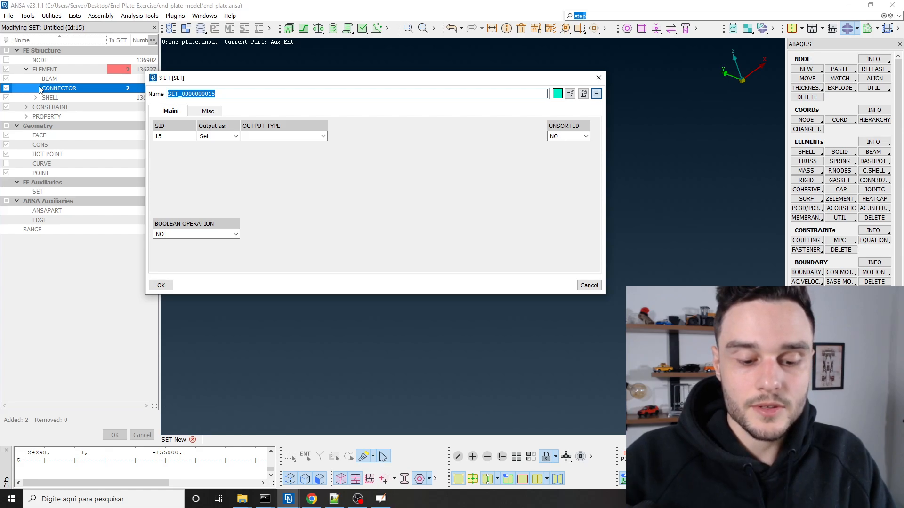
pyautogui.write('bolt_pre')
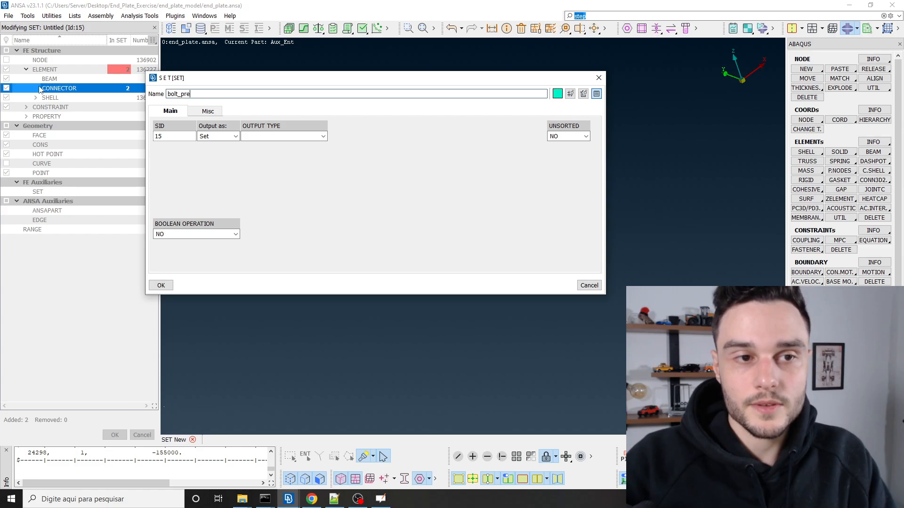
pyautogui.write('tension')
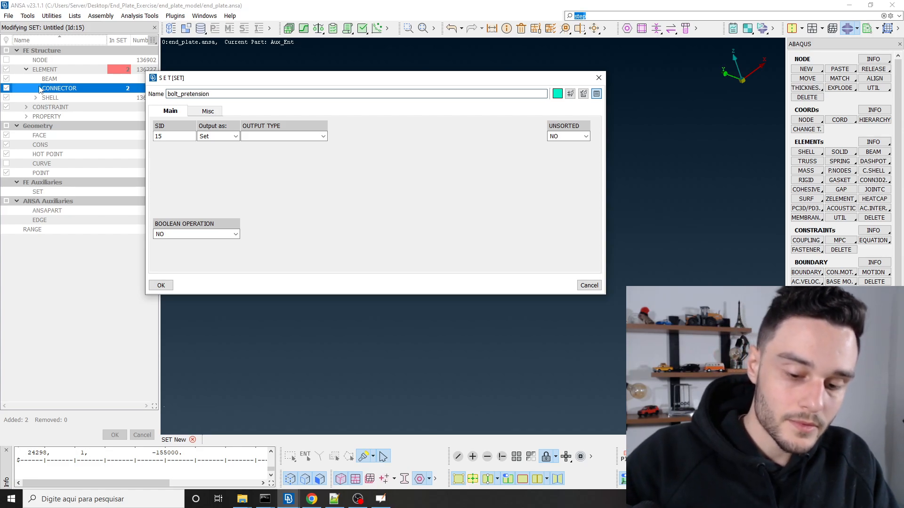
pyautogui.write('_conn')
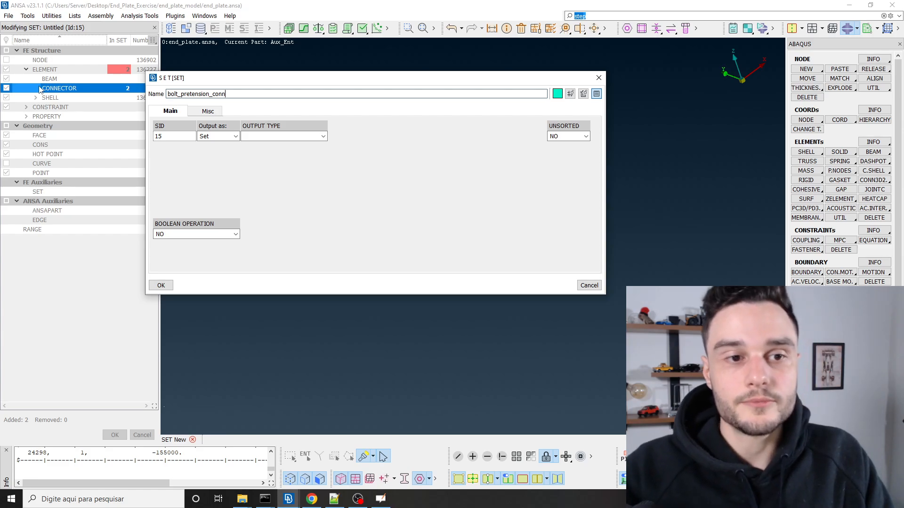
# Step: Set the output type of the bolt_pretension_conn set to ELSET, keep its set ID, and save the set
pyautogui.click(297, 136)
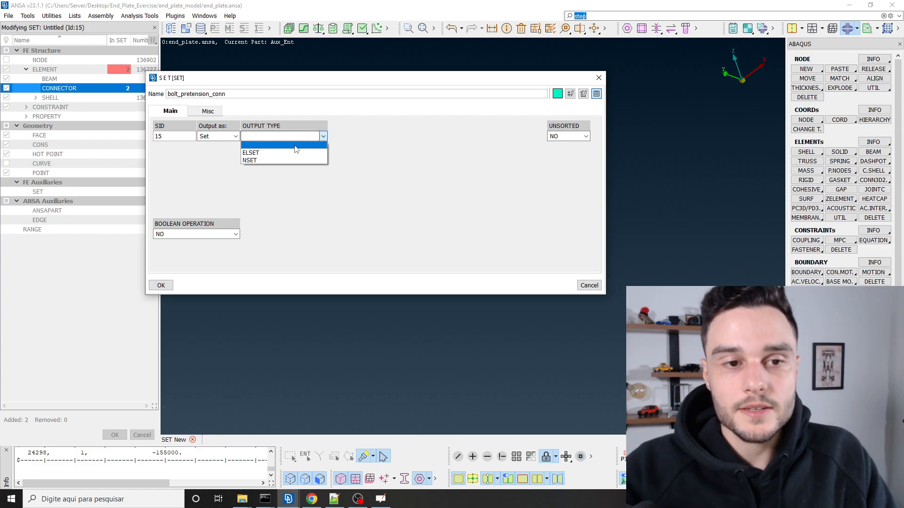
pyautogui.click(260, 154)
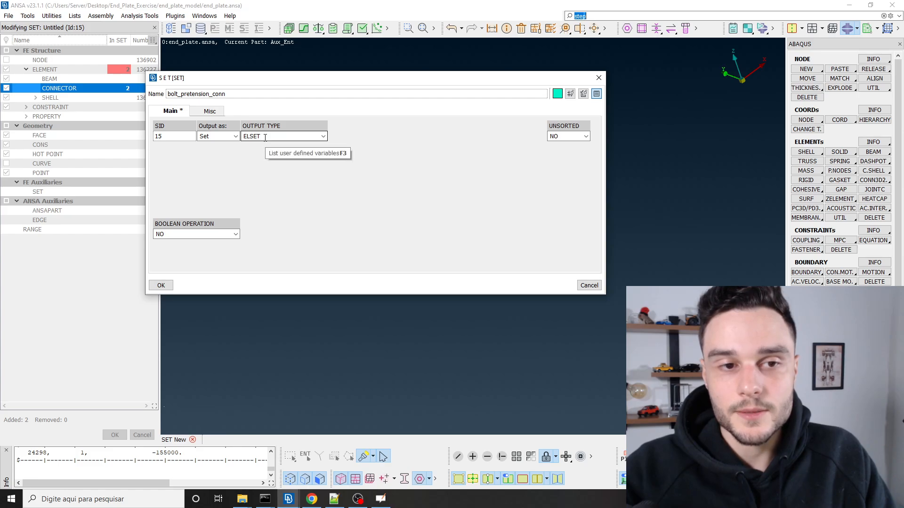
pyautogui.click(322, 136)
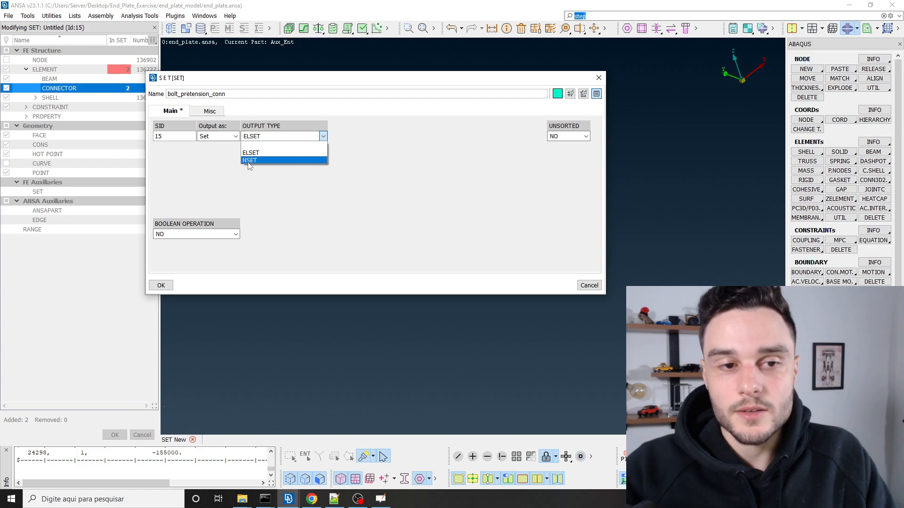
pyautogui.click(255, 153)
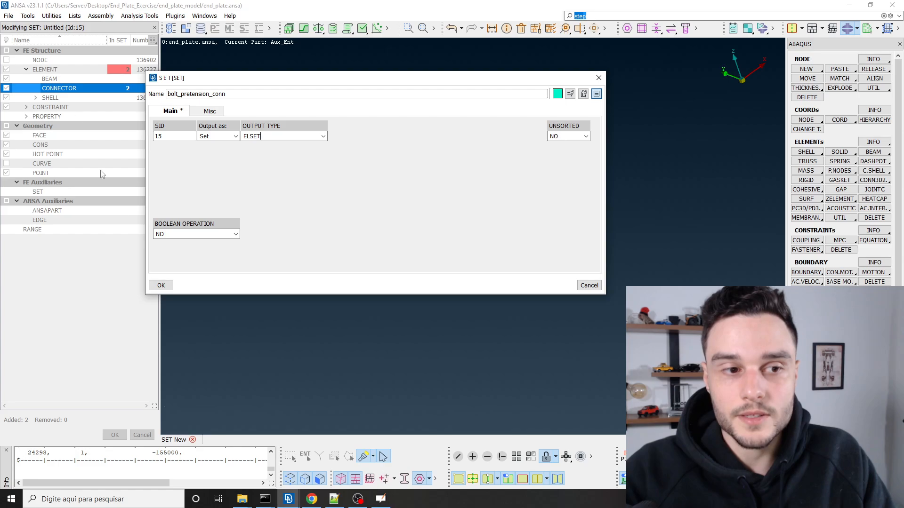
pyautogui.moveTo(163, 137); pyautogui.dragTo(136, 136)
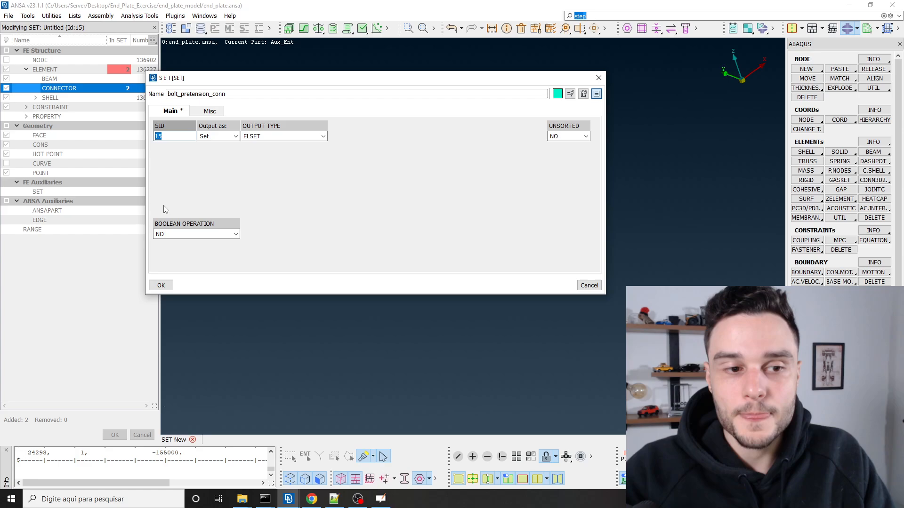
pyautogui.click(161, 285)
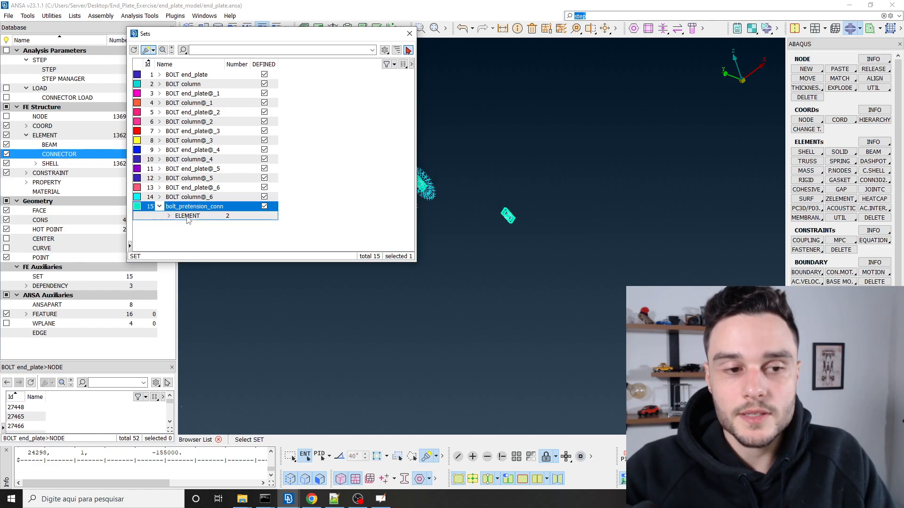
# Step: Examine the connector elements contained in the bolt_pretension_conn set and close the list of sets
pyautogui.click(187, 217)
pyautogui.click(169, 216)
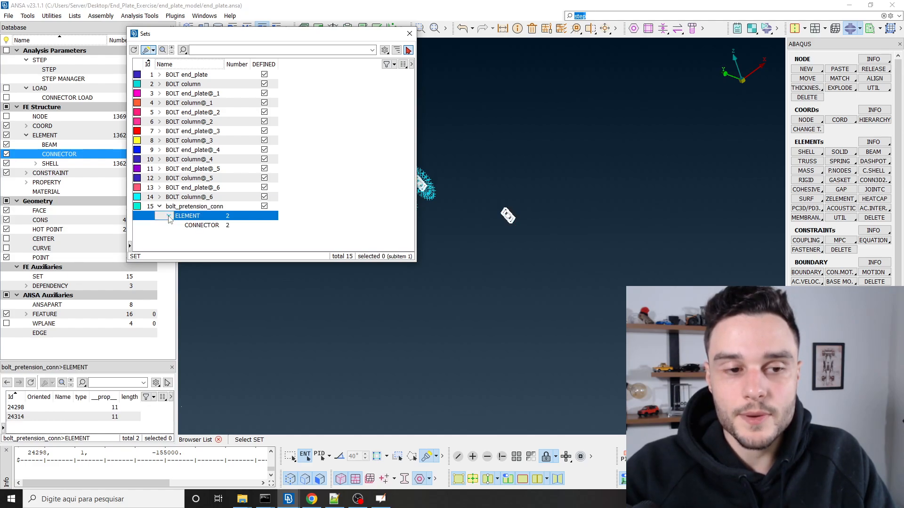
pyautogui.click(196, 225)
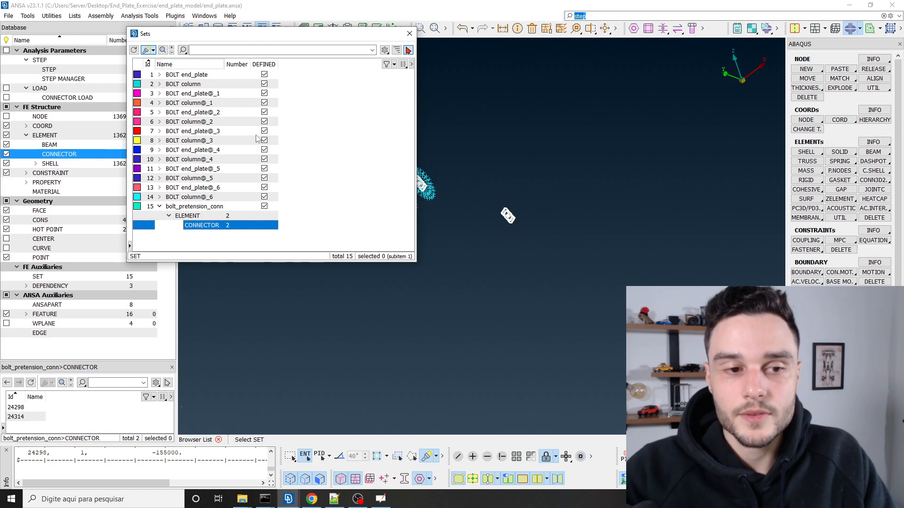
pyautogui.click(410, 36)
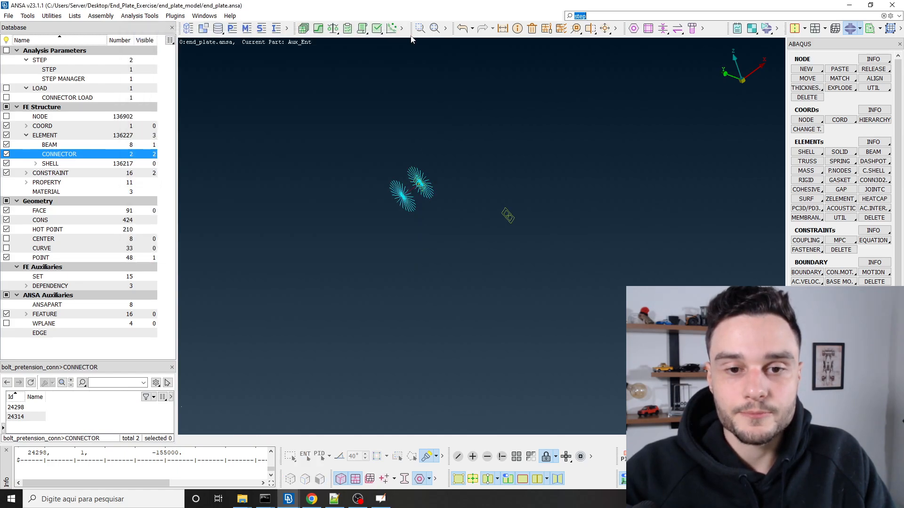
# Step: Open the existing connector load for editing and change its assignment to by set
pyautogui.click(62, 98)
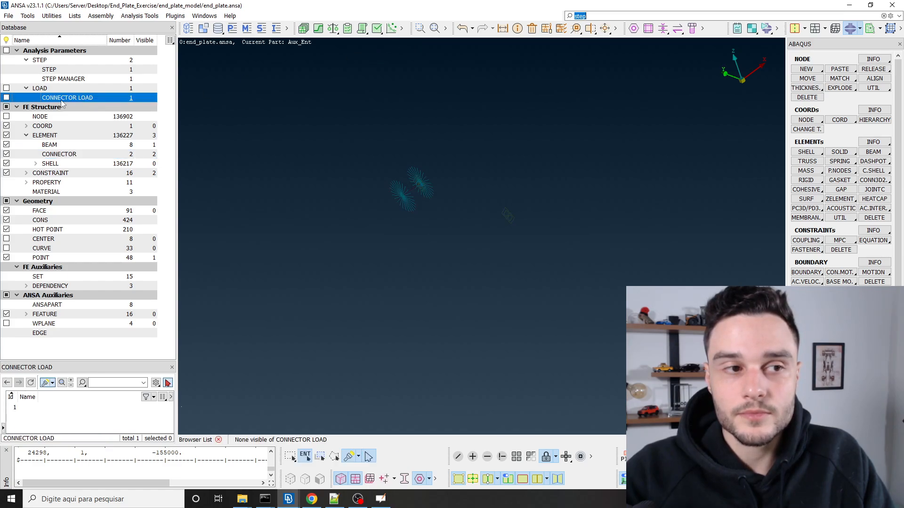
pyautogui.doubleClick(19, 410)
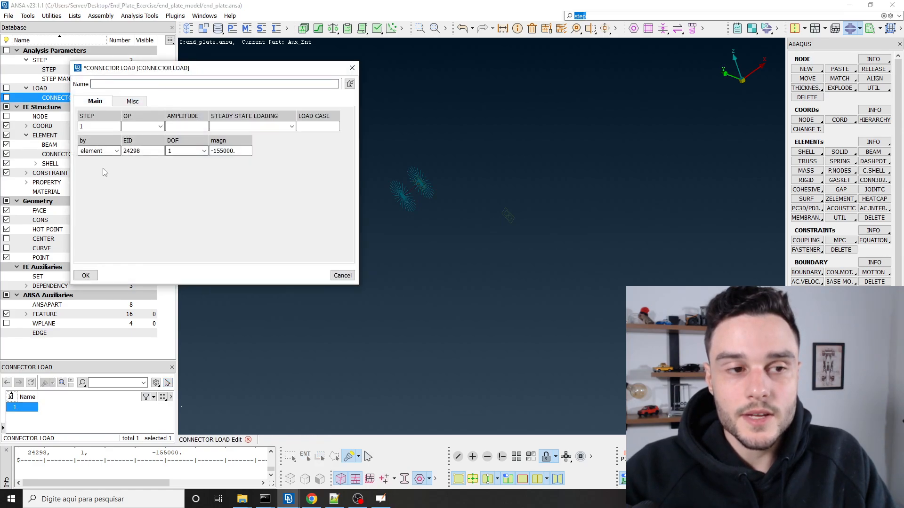
pyautogui.click(116, 151)
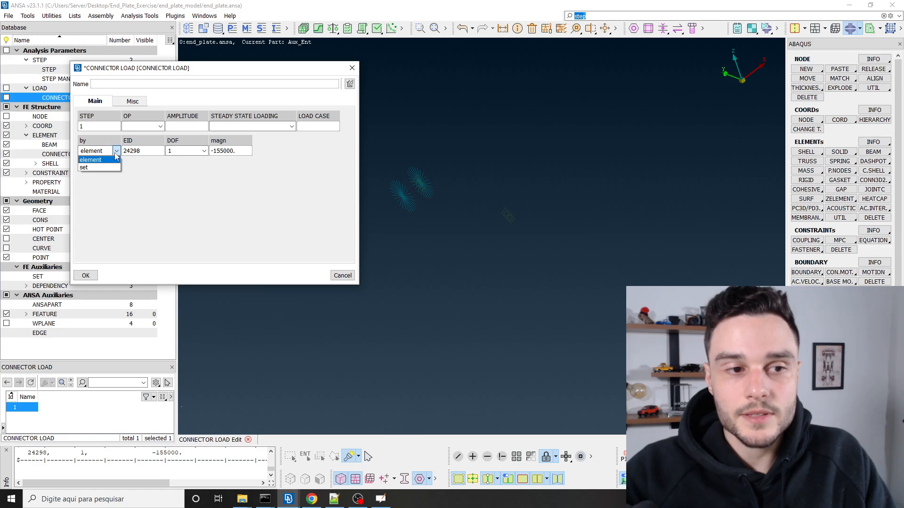
pyautogui.click(85, 167)
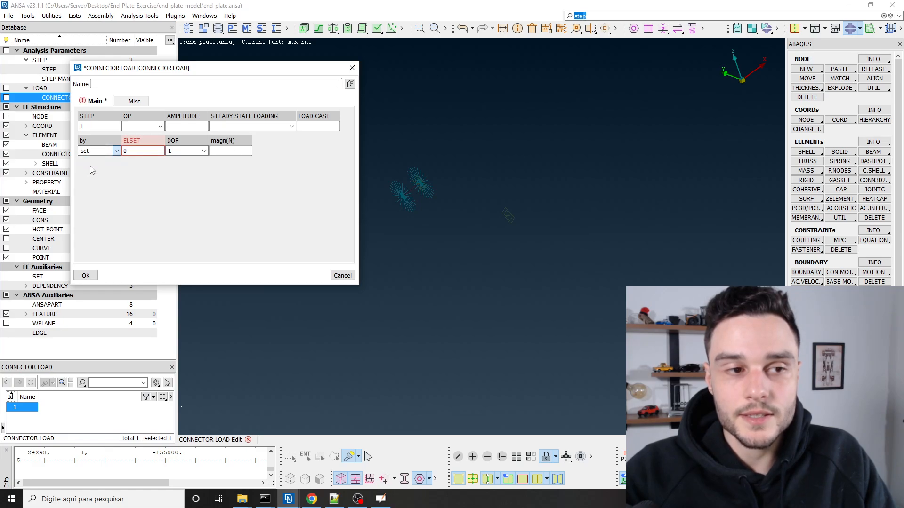
# Step: Assign the bolt_pretension_conn set as the connector load's ELSET and enter a magnitude of -155000
pyautogui.click(133, 151)
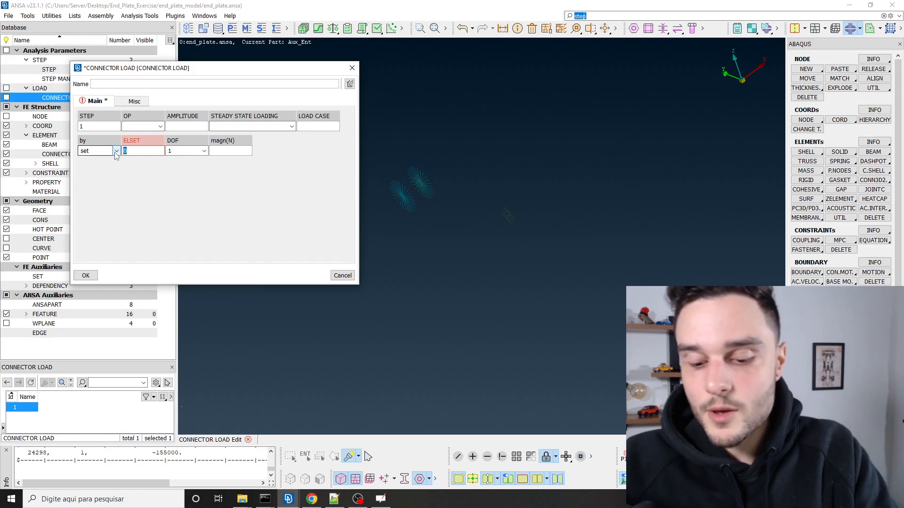
pyautogui.write('?')
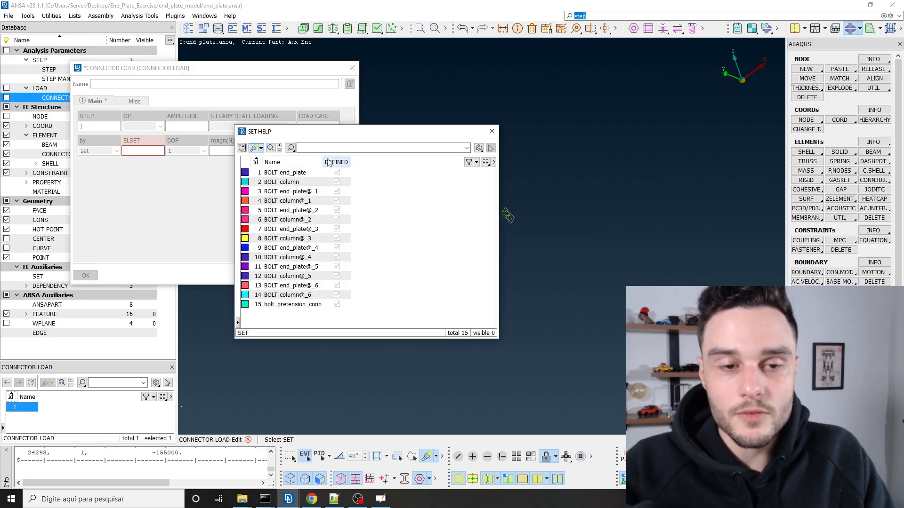
pyautogui.moveTo(334, 141); pyautogui.dragTo(170, 13)
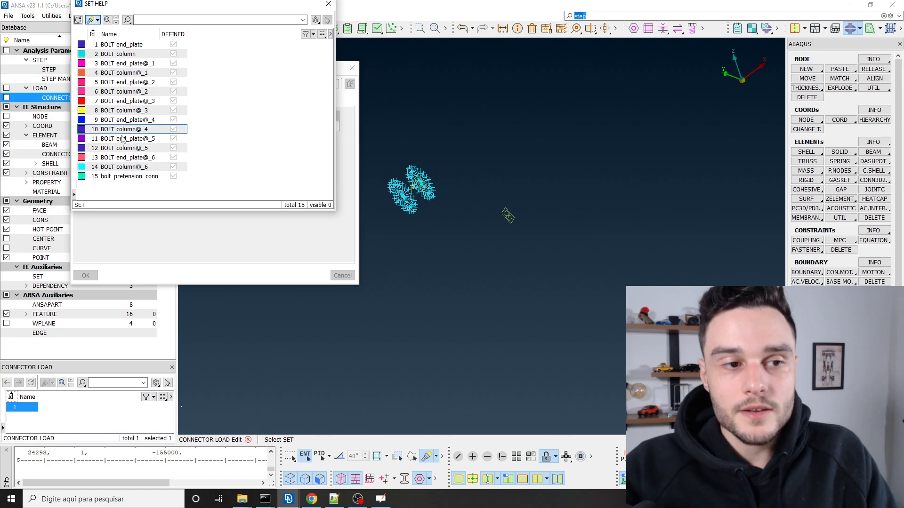
pyautogui.click(114, 177)
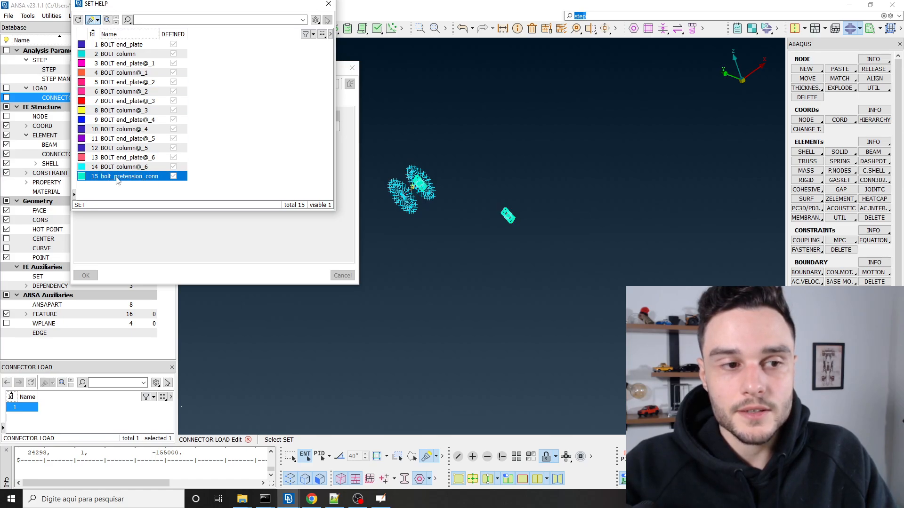
pyautogui.doubleClick(117, 177)
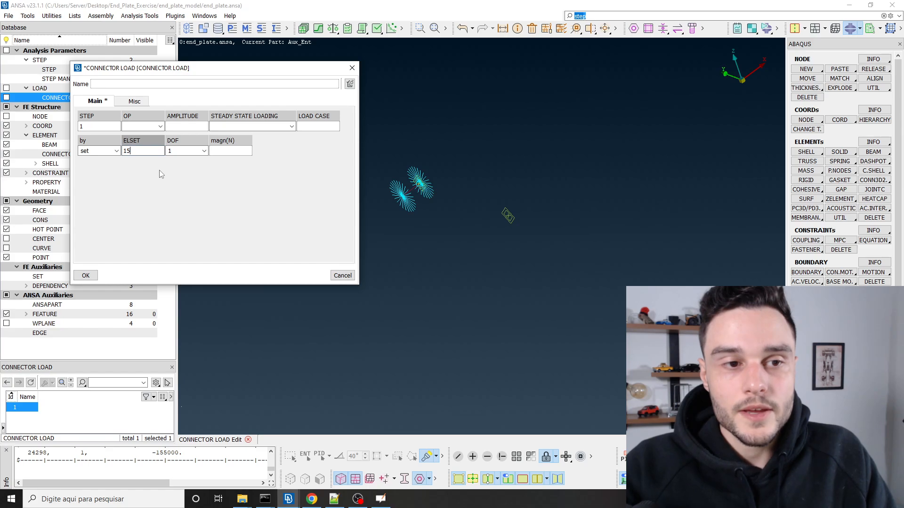
pyautogui.click(221, 151)
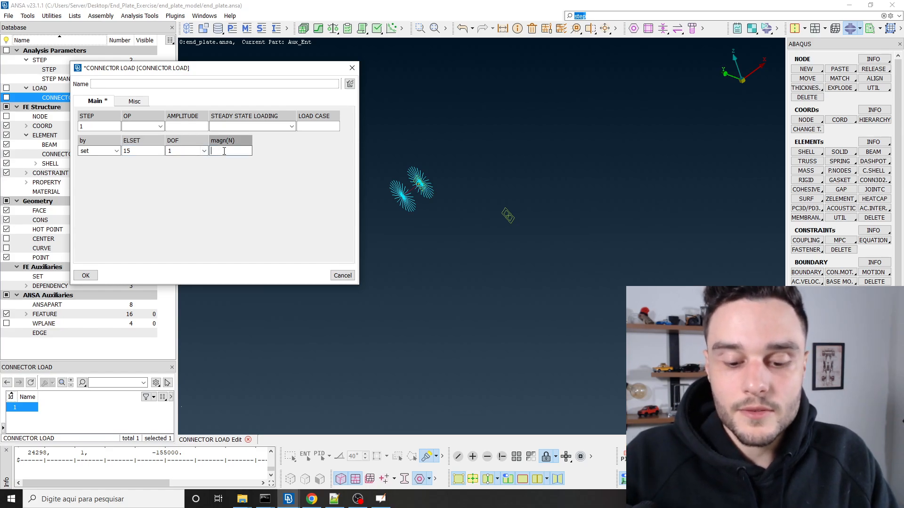
pyautogui.write('-155000')
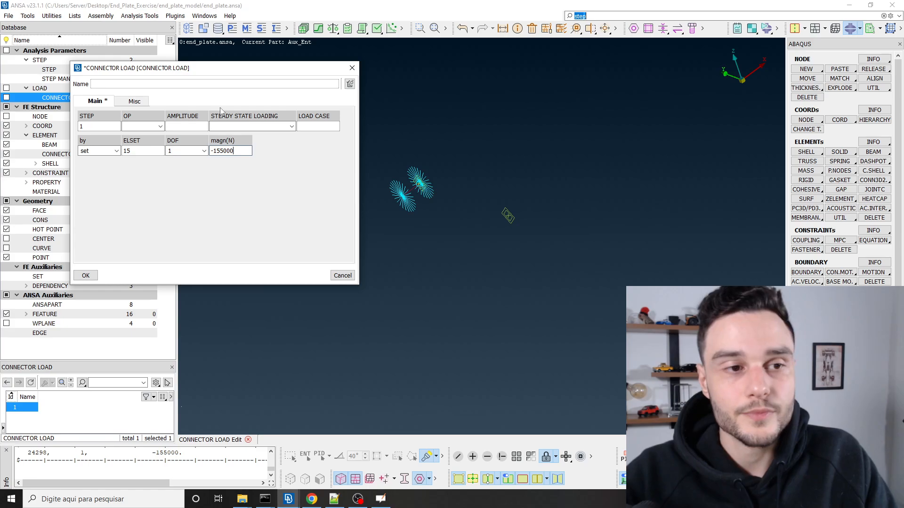
# Step: Save the edited connector load with the bolt_pretension_conn set and the -155000 magnitude
pyautogui.press('Tab')
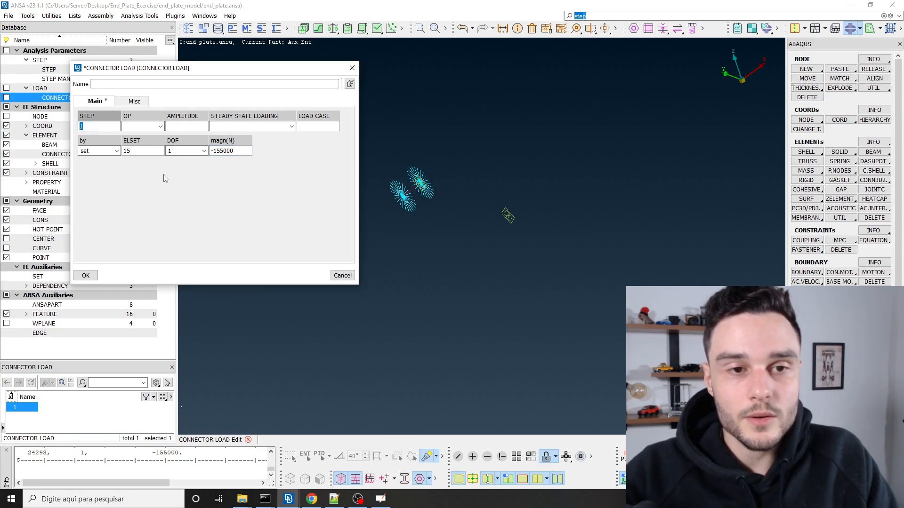
pyautogui.click(86, 275)
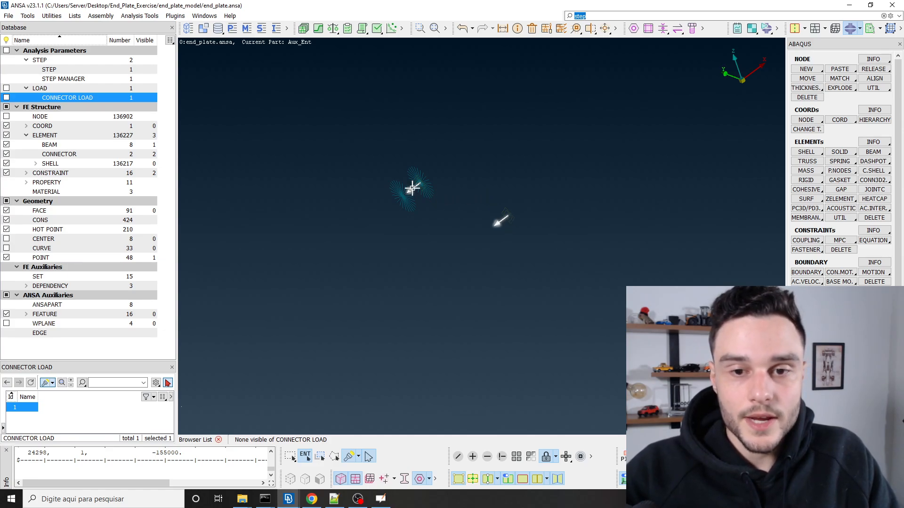
# Step: Match the bolt beam's end node to the coupling's centre node using the match to the last node option
pyautogui.scroll(10, 462, 196)
pyautogui.scroll(5, 430, 165)
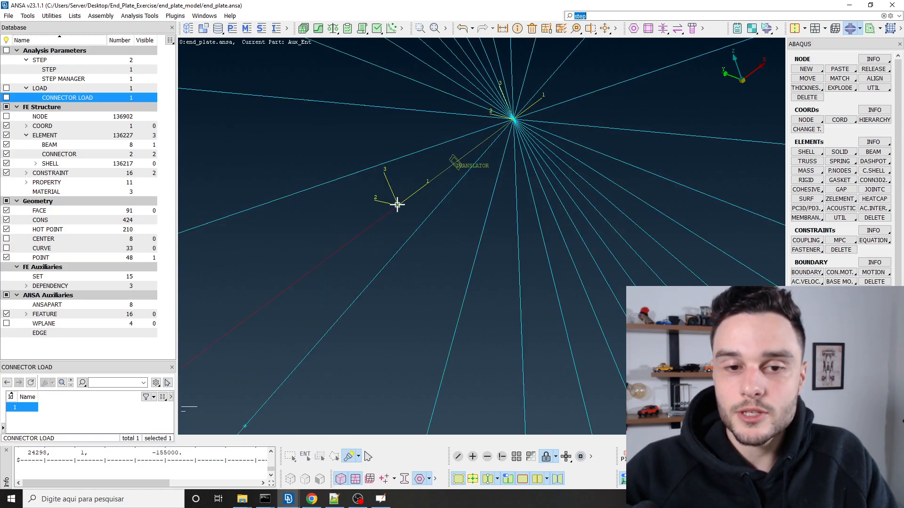
pyautogui.click(850, 30)
pyautogui.click(853, 69)
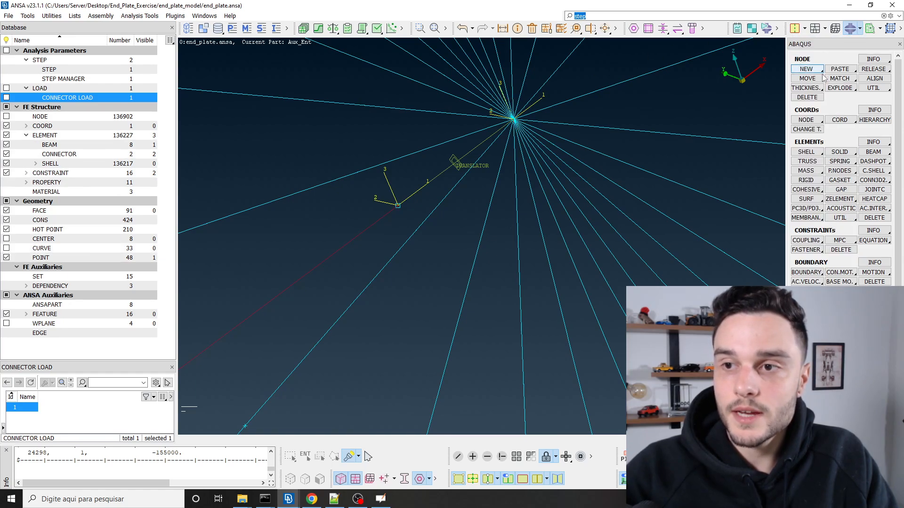
pyautogui.click(848, 78)
pyautogui.click(849, 92)
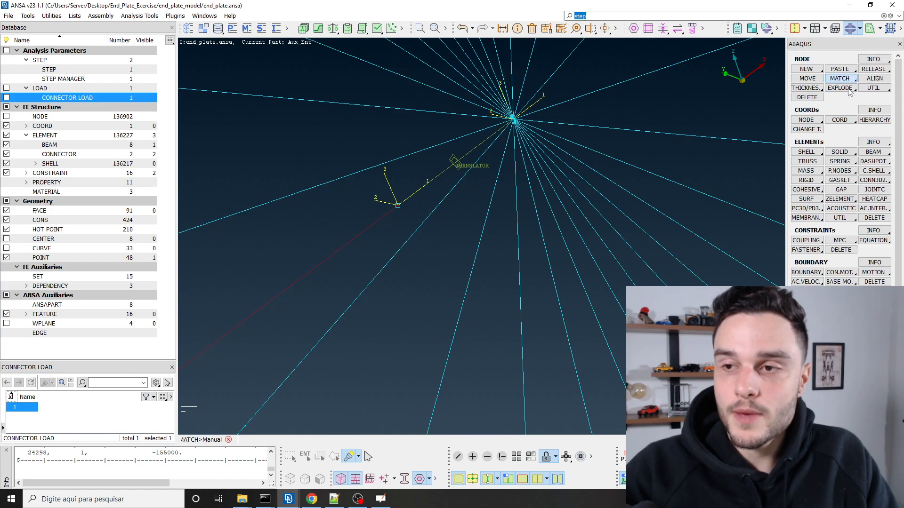
pyautogui.click(395, 208)
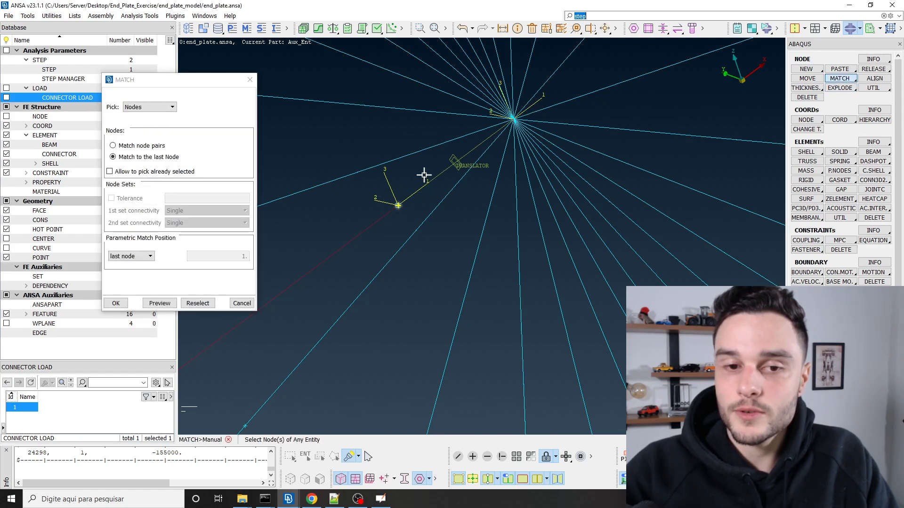
pyautogui.click(511, 119)
pyautogui.middleClick(462, 122)
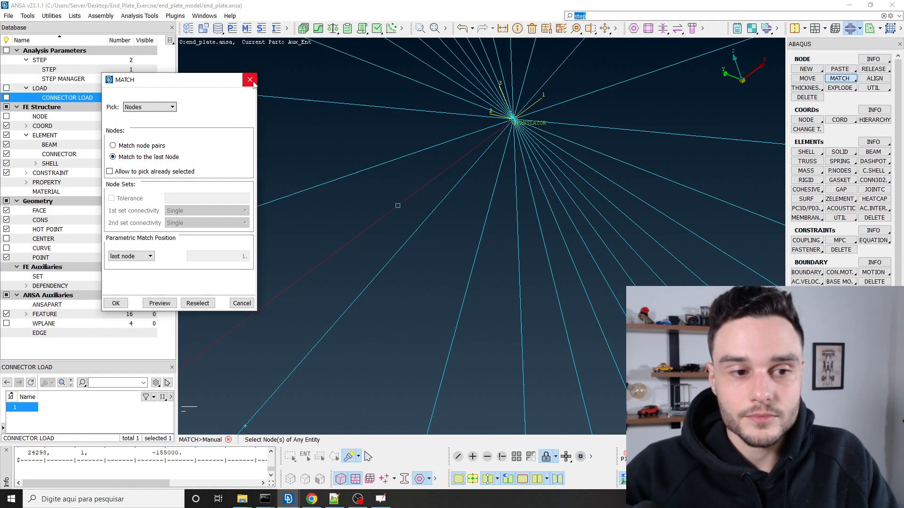
# Step: Check the parametric match position options, keep last node, and close the Match dialog
pyautogui.click(138, 257)
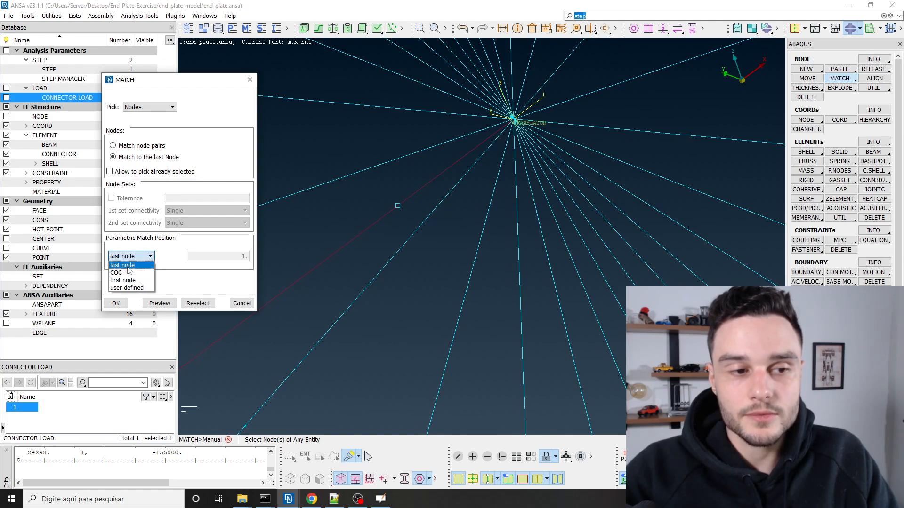
pyautogui.click(128, 266)
pyautogui.click(121, 257)
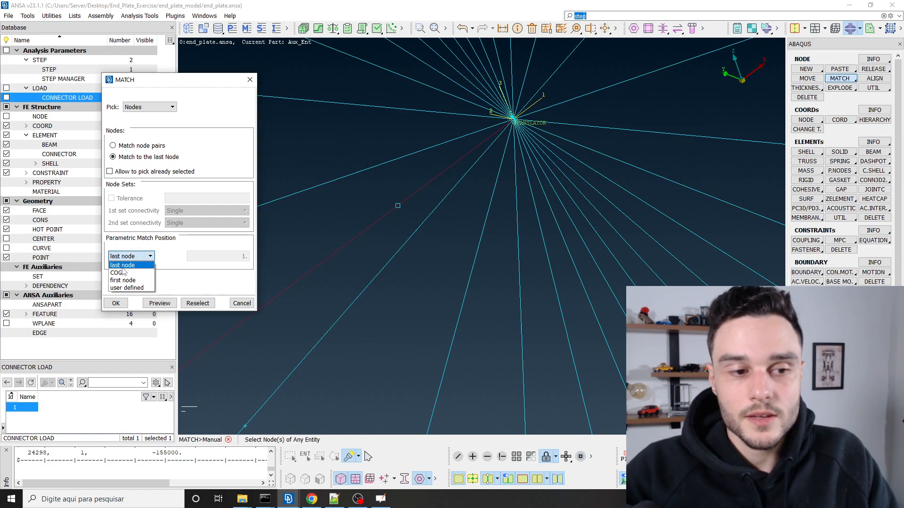
pyautogui.click(122, 266)
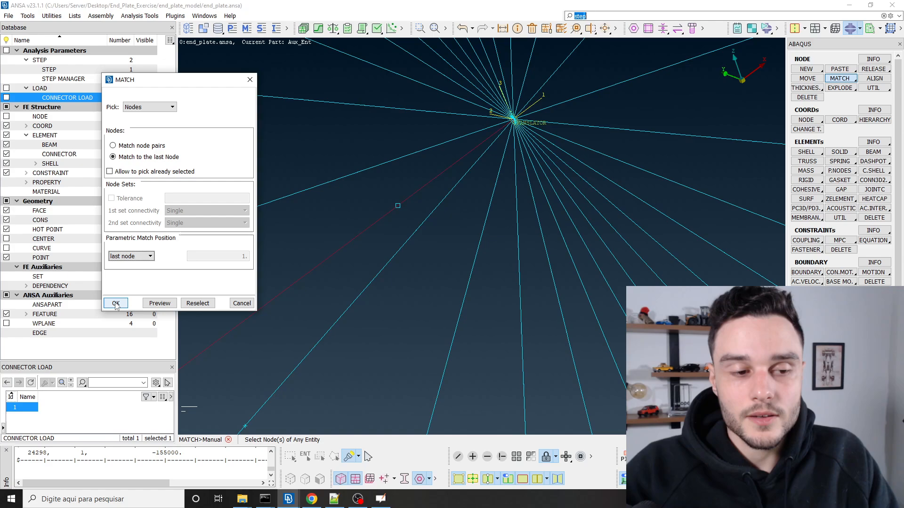
pyautogui.click(250, 80)
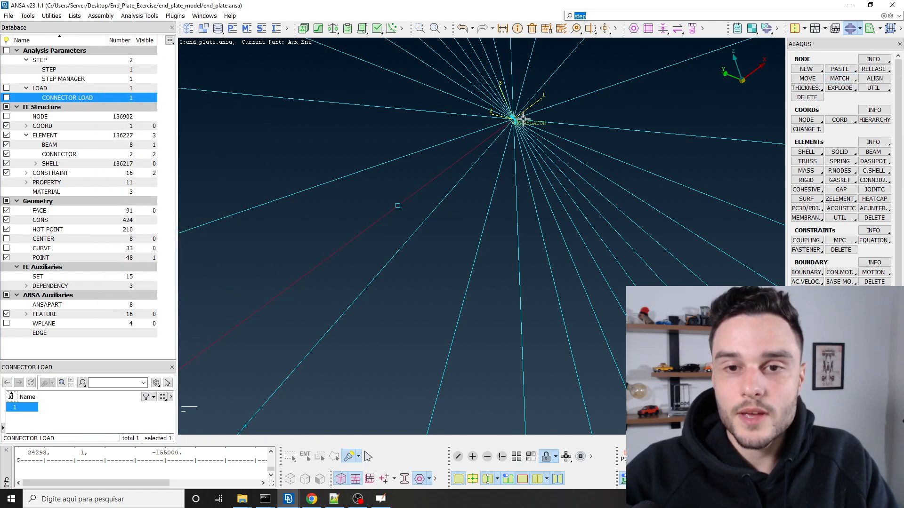
# Step: List the nodes located at the coupling's centre to check for coincident nodes
pyautogui.click(40, 117)
pyautogui.moveTo(474, 89); pyautogui.dragTo(559, 158)
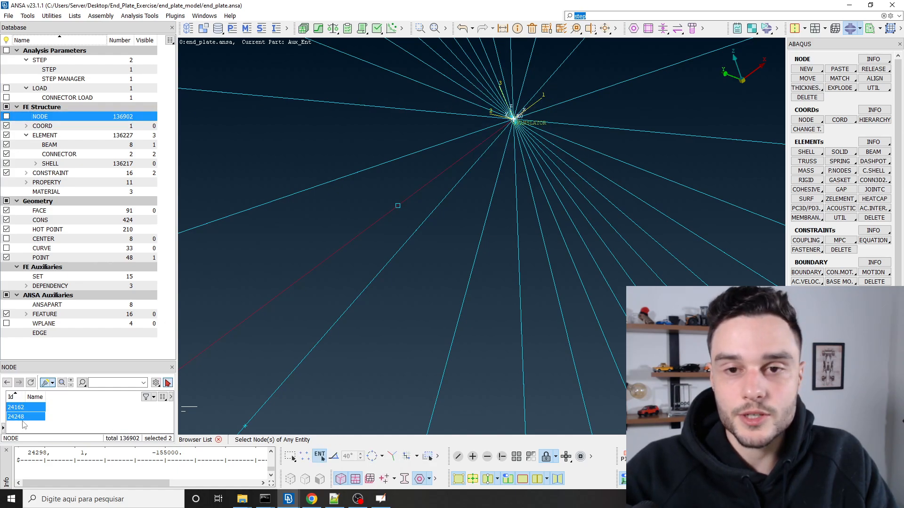
pyautogui.middleClick(352, 192)
# Step: Hide the two couplings and the beam of another end plate bolt hole in the full model using Not
pyautogui.scroll(-5, 367, 145)
pyautogui.moveTo(367, 151)
pyautogui.keyDown('ctrl'); pyautogui.mouseDown()
pyautogui.moveTo(426, 133)
pyautogui.moveTo(401, 117)
pyautogui.moveTo(438, 161)
pyautogui.mouseUp(); pyautogui.keyUp('ctrl')
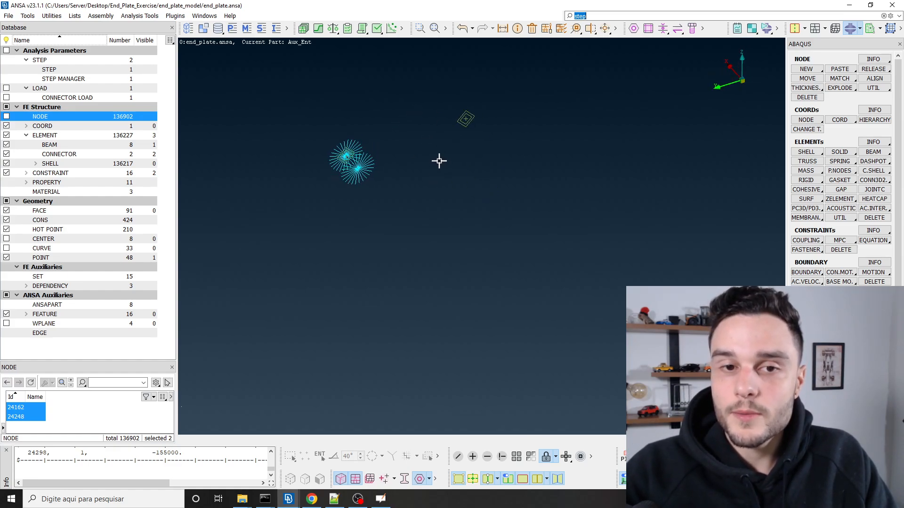
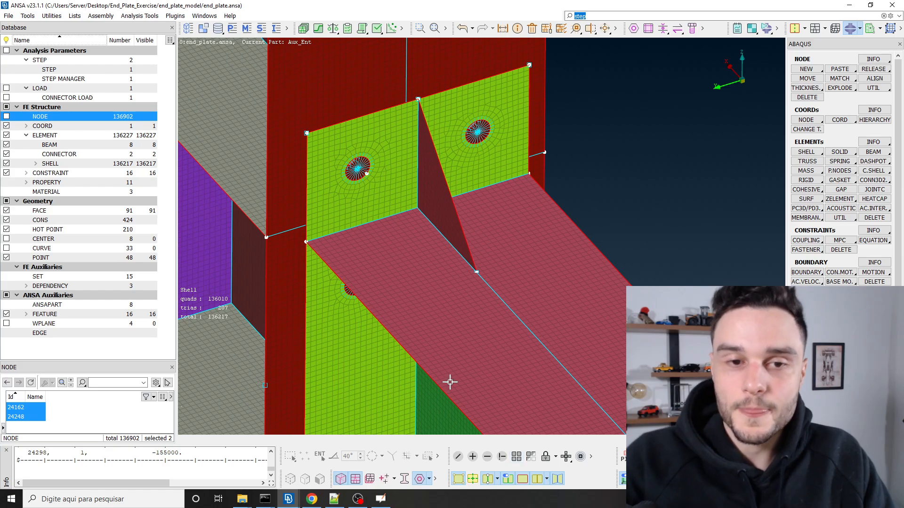
pyautogui.scroll(-3, 427, 132)
pyautogui.keyDown('ctrl'); pyautogui.moveTo(445, 131); pyautogui.dragTo(382, 98); pyautogui.keyUp('ctrl')
pyautogui.scroll(6, 475, 215)
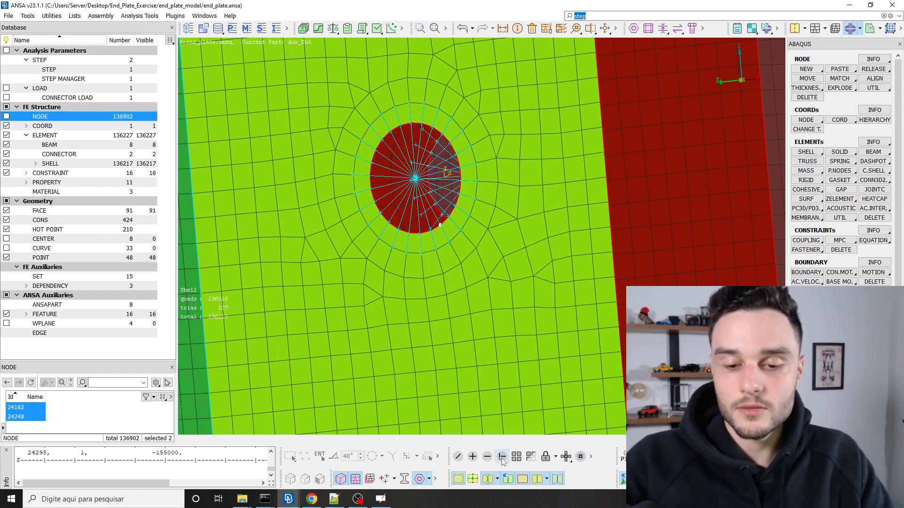
pyautogui.click(501, 459)
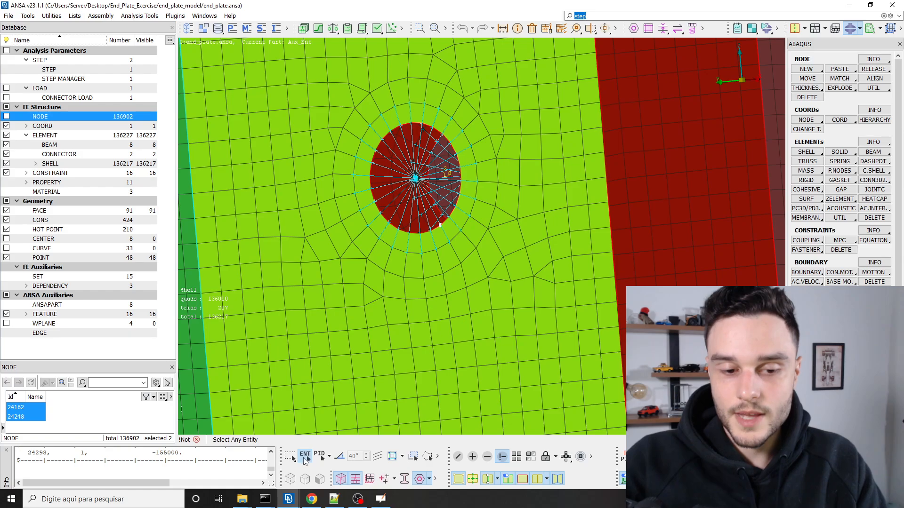
pyautogui.scroll(3, 415, 165)
pyautogui.keyDown('ctrl'); pyautogui.moveTo(415, 164); pyautogui.dragTo(417, 212); pyautogui.keyUp('ctrl')
pyautogui.click(414, 196)
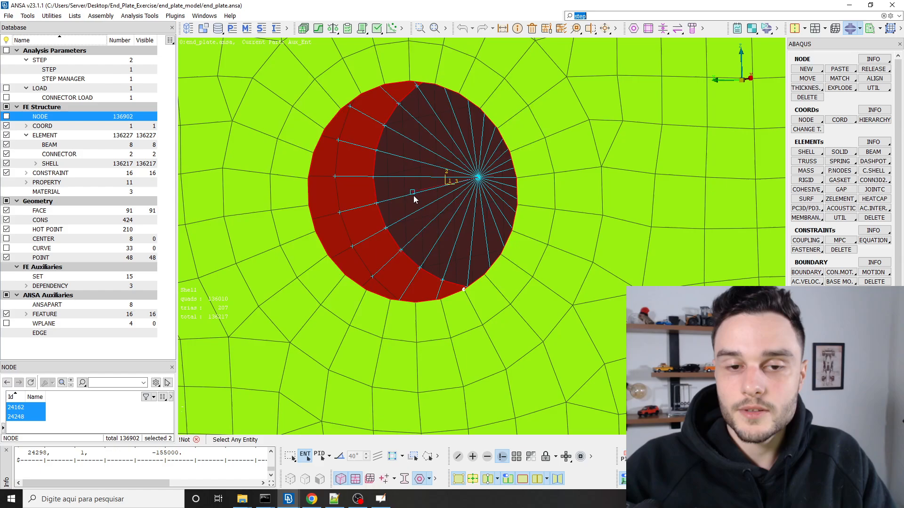
pyautogui.scroll(3, 458, 186)
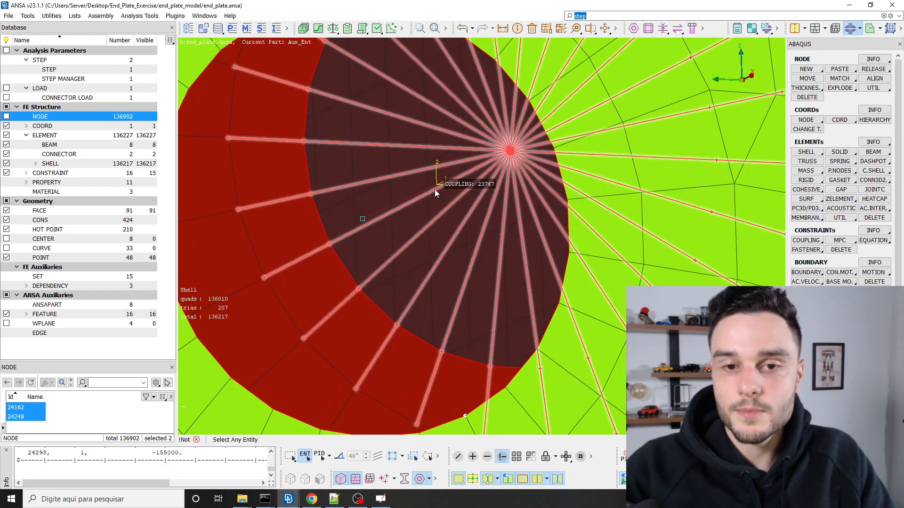
pyautogui.click(434, 189)
pyautogui.click(425, 189)
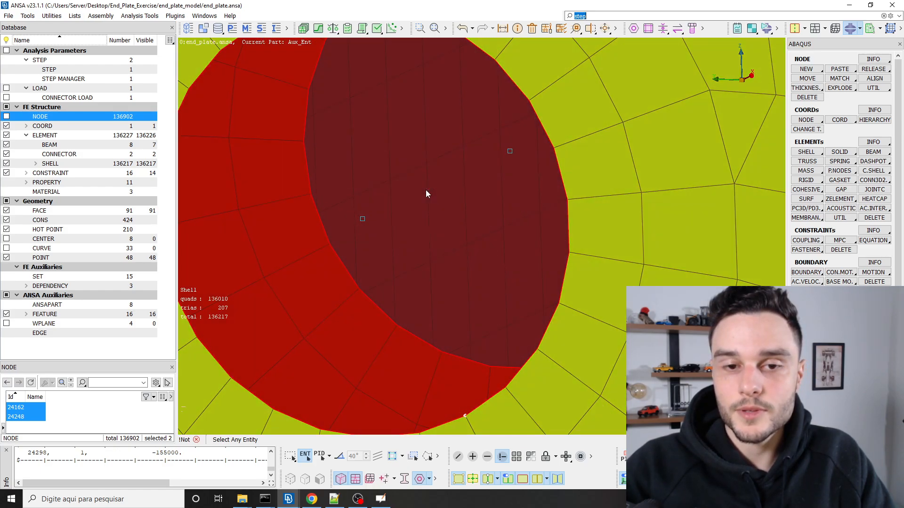
# Step: Invert the visibility so only this bolt's beam and couplings are displayed, and leave the Not command
pyautogui.scroll(-6, 426, 190)
pyautogui.hotkey('ctrl', 'i')
pyautogui.scroll(6, 426, 191)
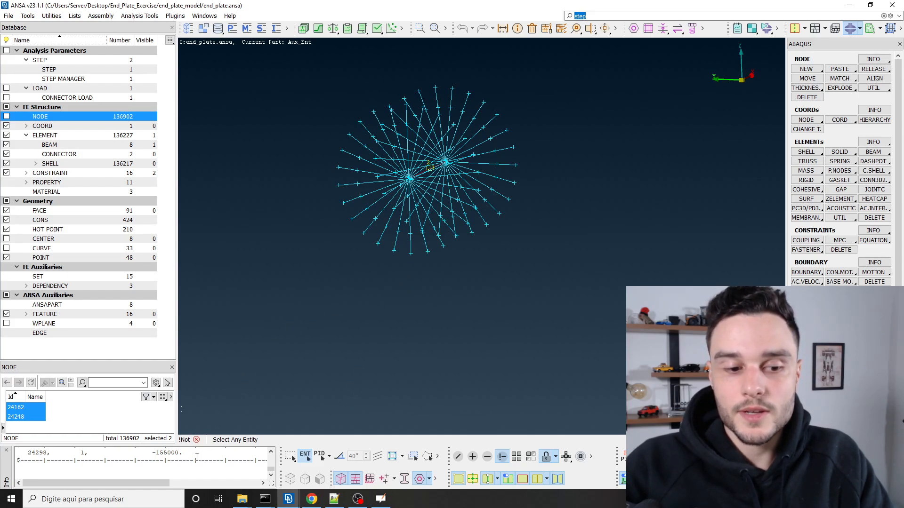
pyautogui.click(197, 441)
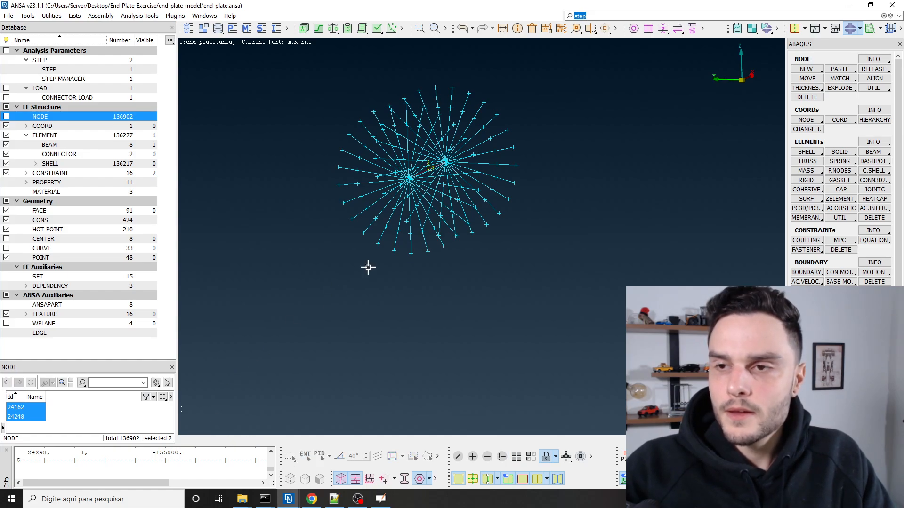
# Step: Create a relative point at a distance of 2 from one coupling's centre node towards the other coupling's centre
pyautogui.keyDown('ctrl'); pyautogui.moveTo(440, 172); pyautogui.dragTo(395, 186); pyautogui.keyUp('ctrl')
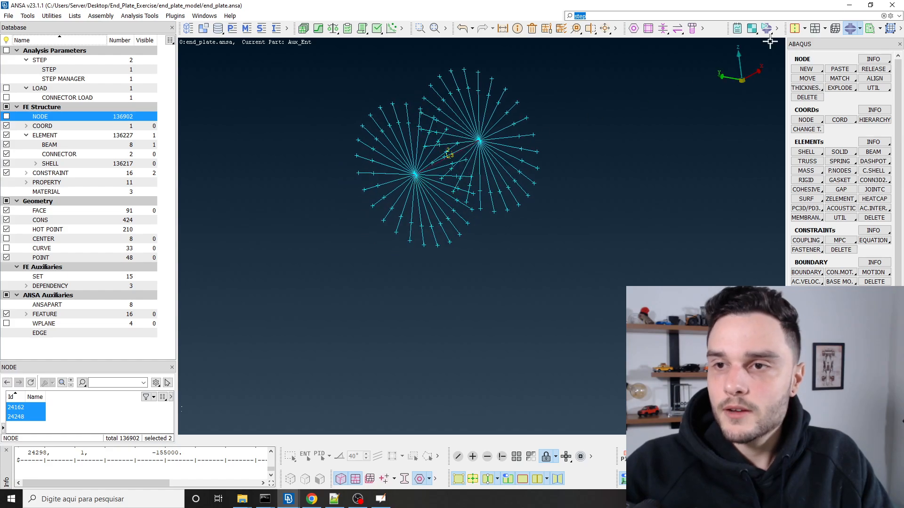
pyautogui.click(795, 28)
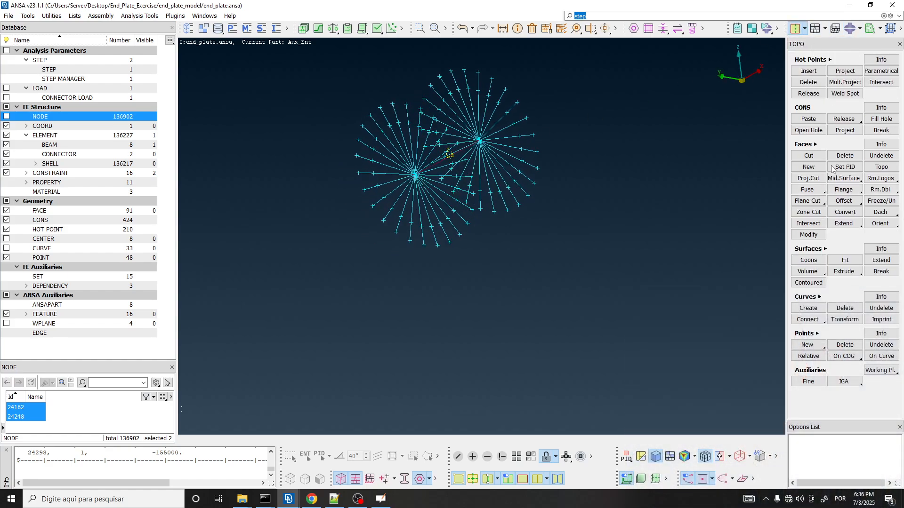
pyautogui.click(808, 356)
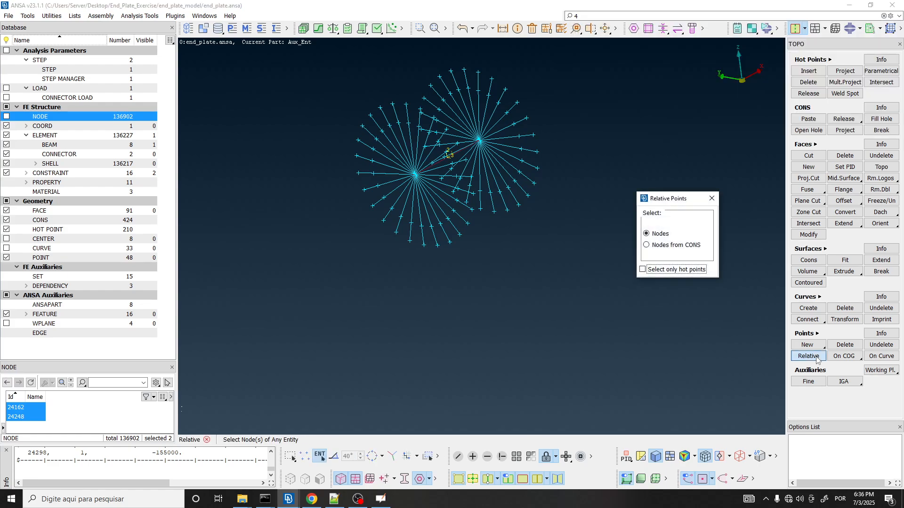
pyautogui.middleClick(485, 153)
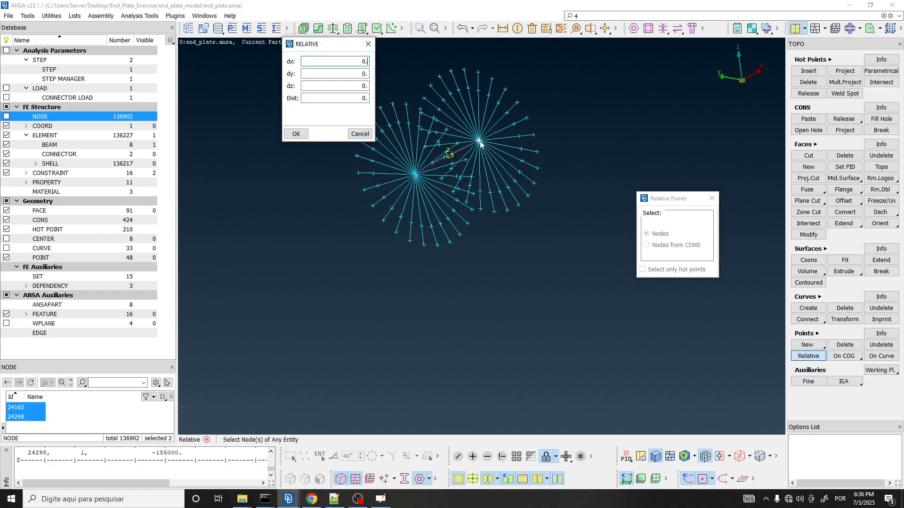
pyautogui.click(415, 173)
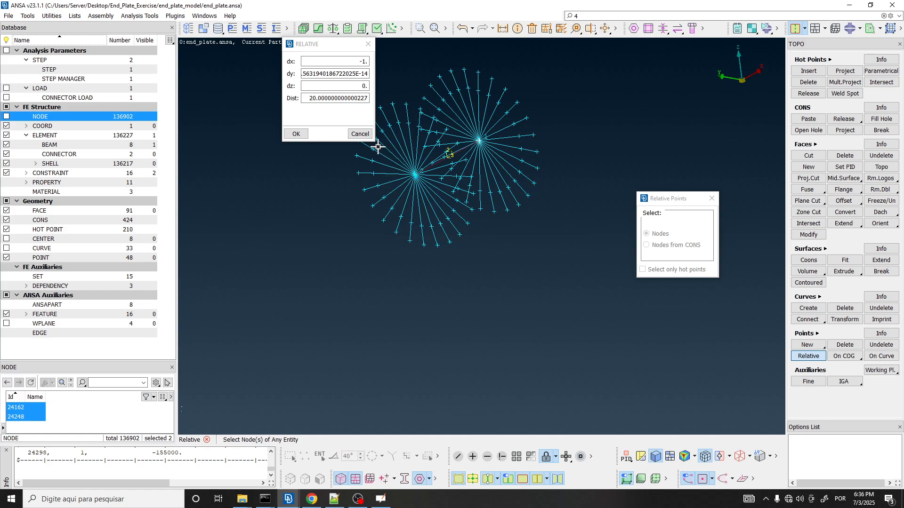
pyautogui.moveTo(308, 98); pyautogui.dragTo(354, 138)
pyautogui.write('2')
pyautogui.click(296, 134)
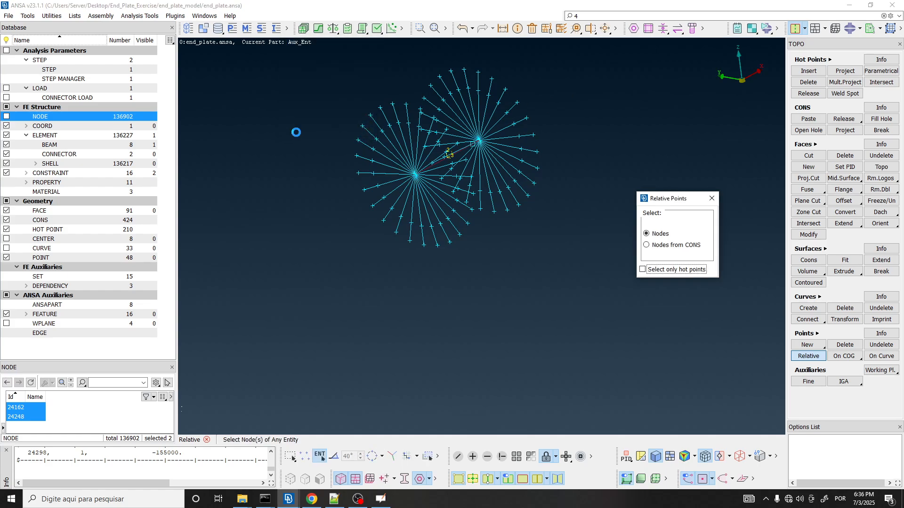
# Step: Inspect the new point beside the coupling's centre and return to the ABAQUS deck
pyautogui.scroll(5, 479, 141)
pyautogui.keyDown('ctrl'); pyautogui.moveTo(416, 191); pyautogui.dragTo(413, 194); pyautogui.keyUp('ctrl')
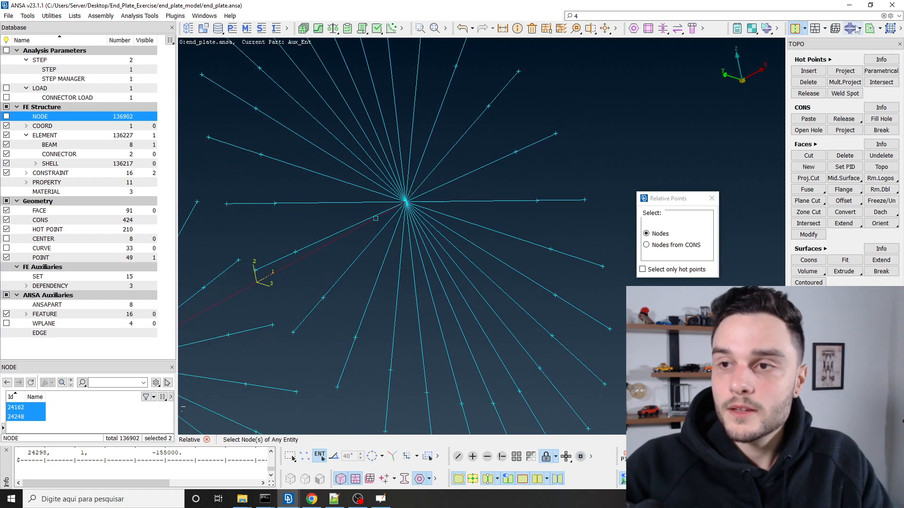
pyautogui.click(860, 29)
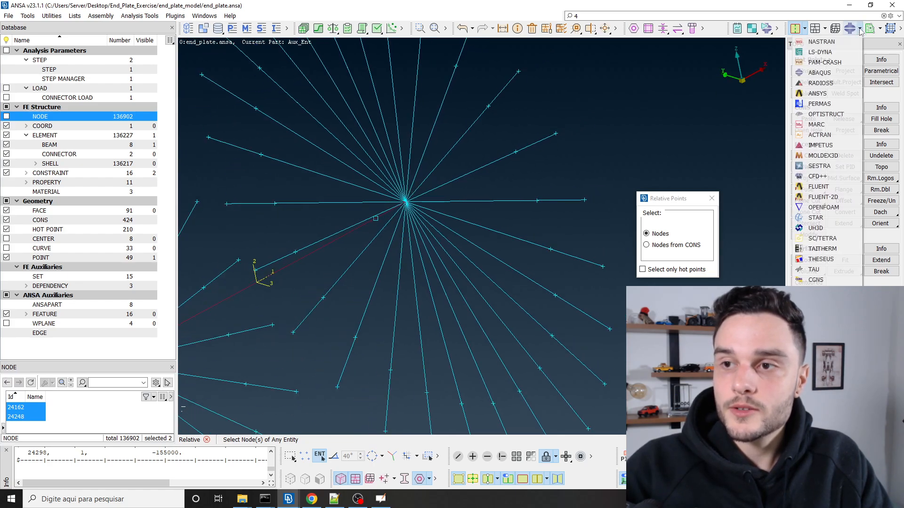
pyautogui.click(826, 63)
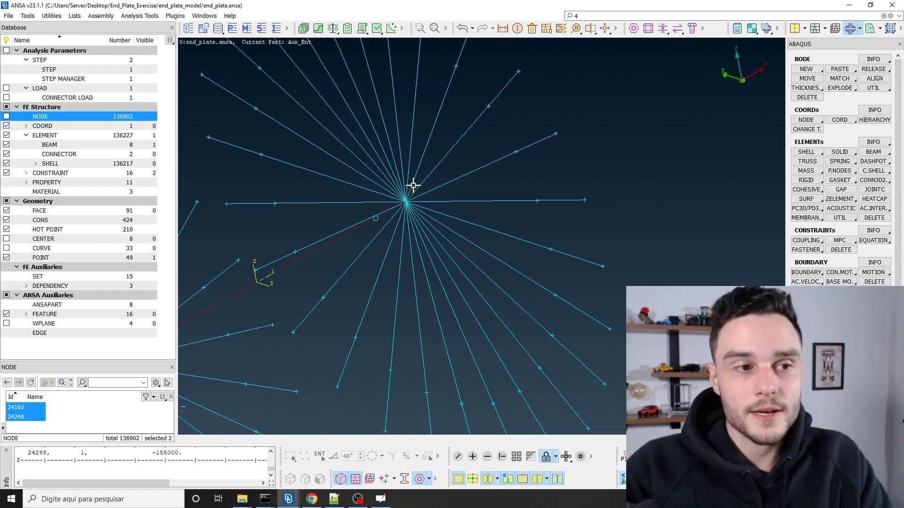
# Step: Reattach this bolt beam's second node (NODE2) to the new relative point beside the coupling's centre
pyautogui.click(66, 146)
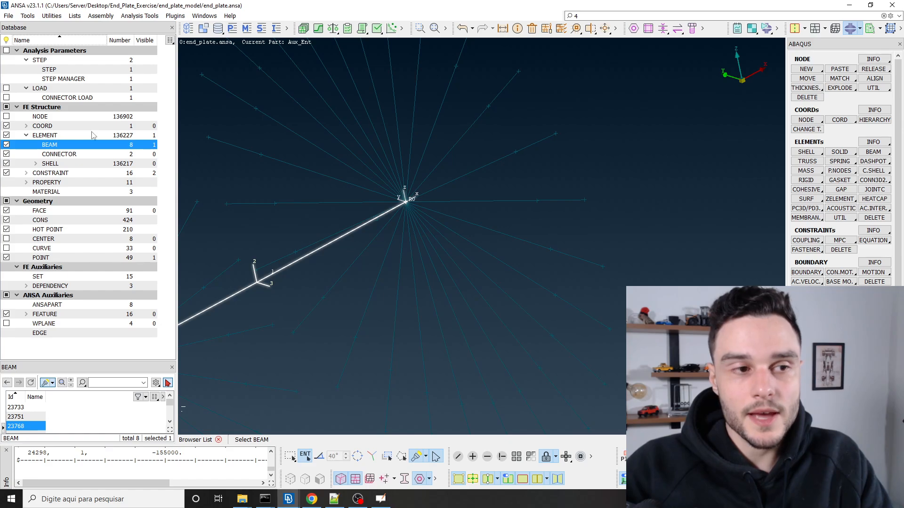
pyautogui.click(42, 116)
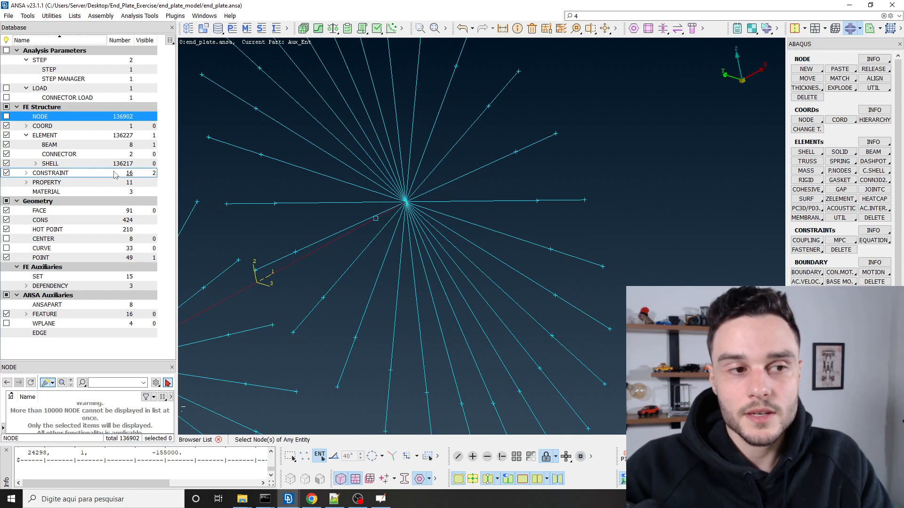
pyautogui.click(63, 146)
pyautogui.click(299, 259)
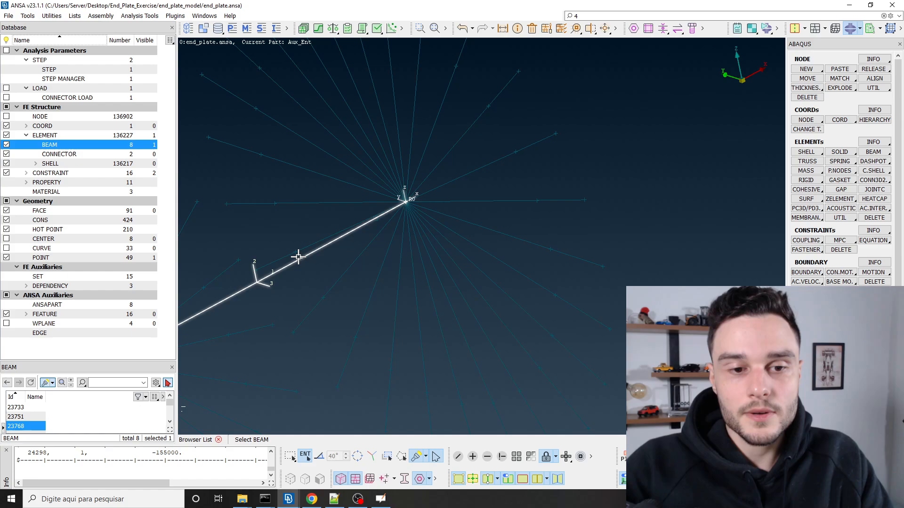
pyautogui.doubleClick(34, 426)
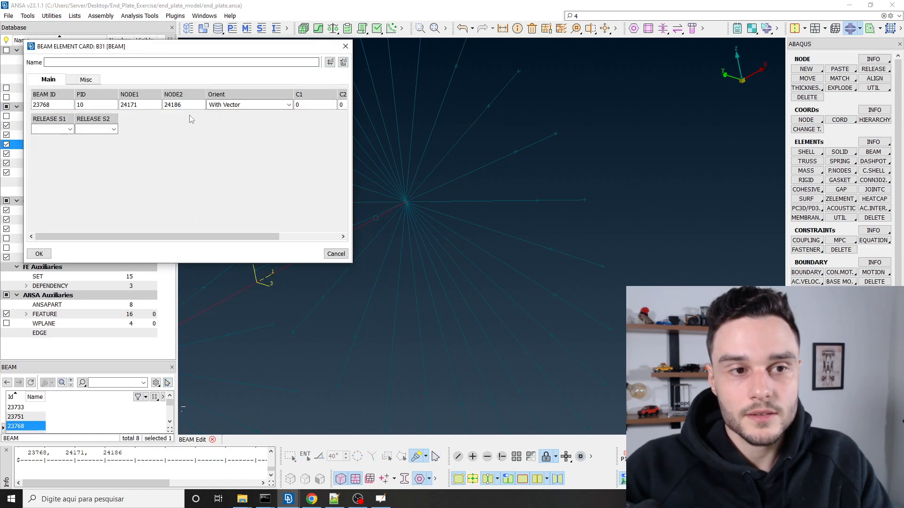
pyautogui.click(190, 106)
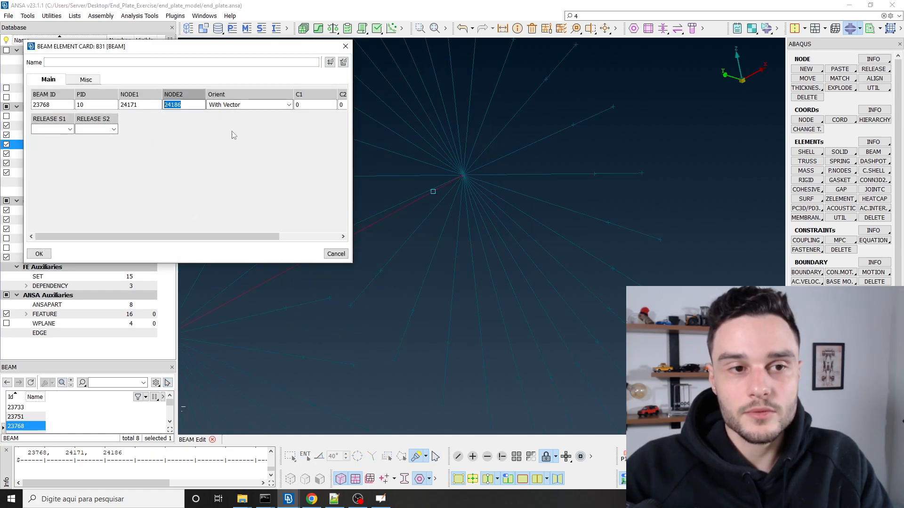
pyautogui.doubleClick(192, 105)
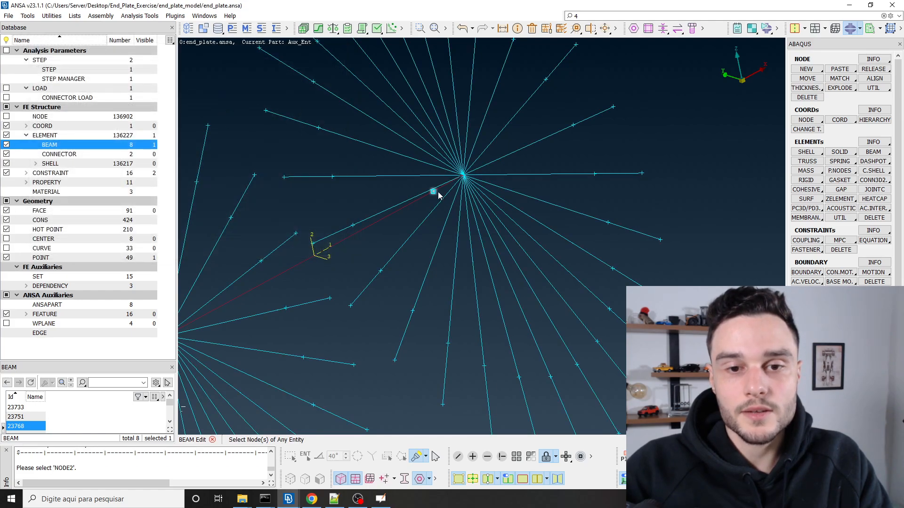
pyautogui.click(438, 195)
pyautogui.click(61, 252)
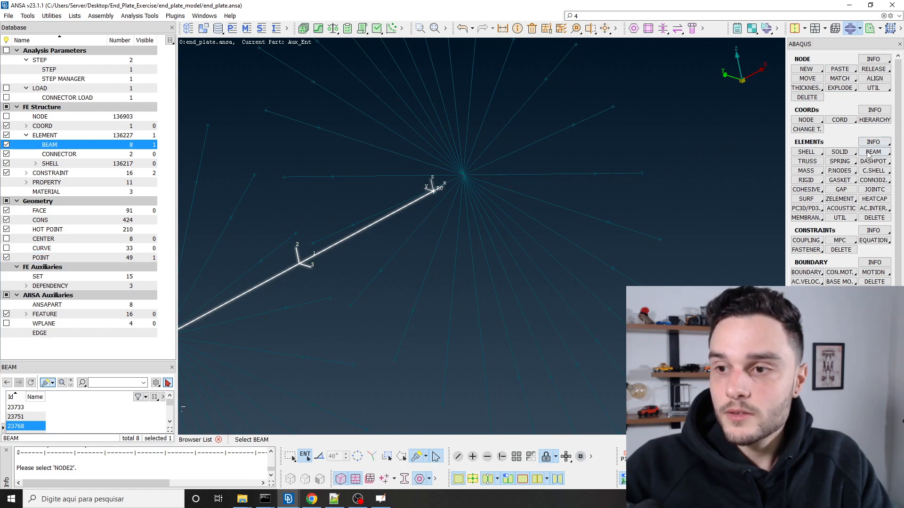
# Step: Create a two-node CONN3D2 connector from the beam's relocated end to the coupling's centre, in part connection_entities with property 11
pyautogui.click(875, 183)
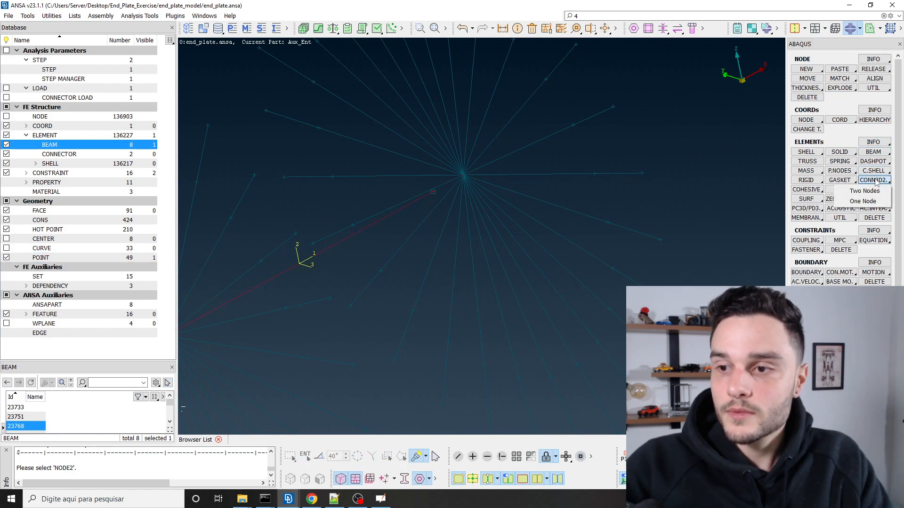
pyautogui.click(873, 189)
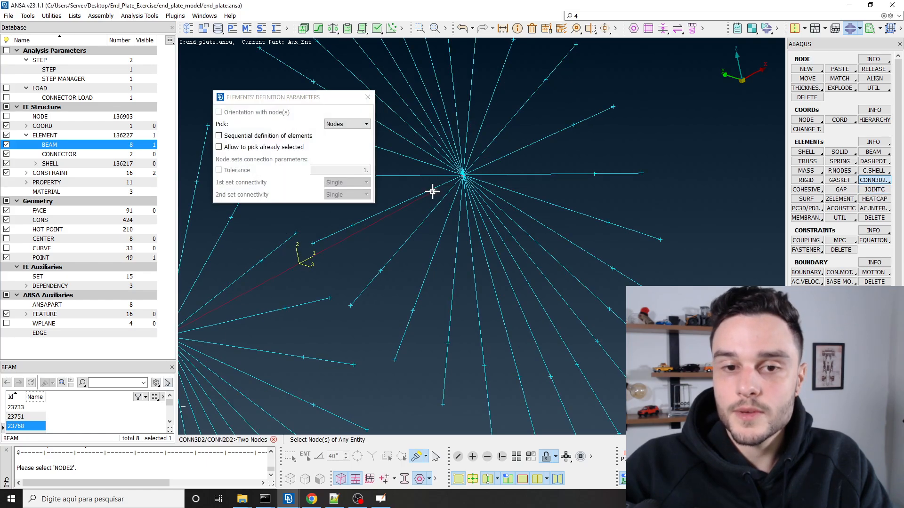
pyautogui.click(462, 174)
pyautogui.middleClick(454, 134)
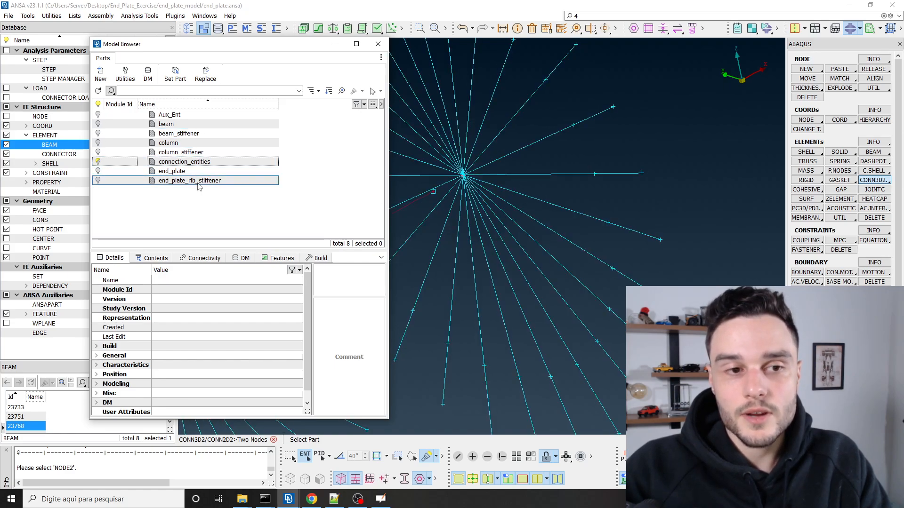
pyautogui.doubleClick(176, 164)
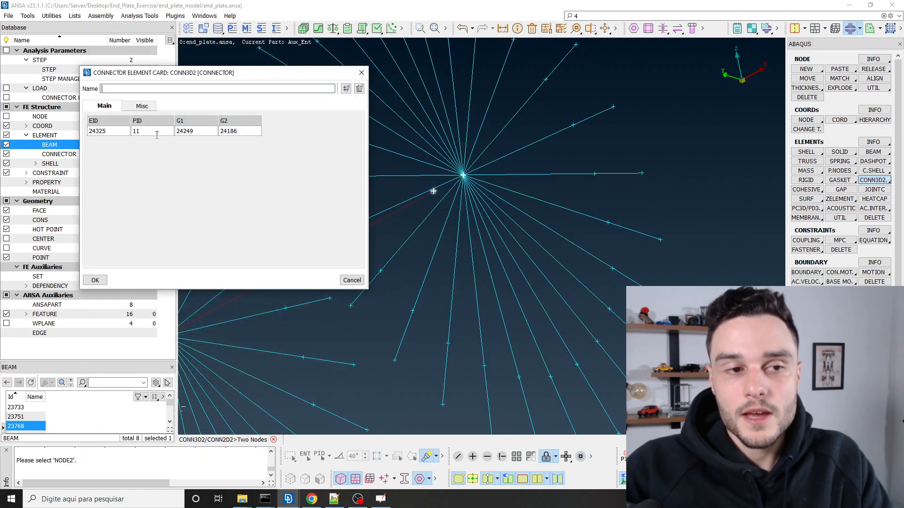
pyautogui.moveTo(157, 132); pyautogui.dragTo(113, 128)
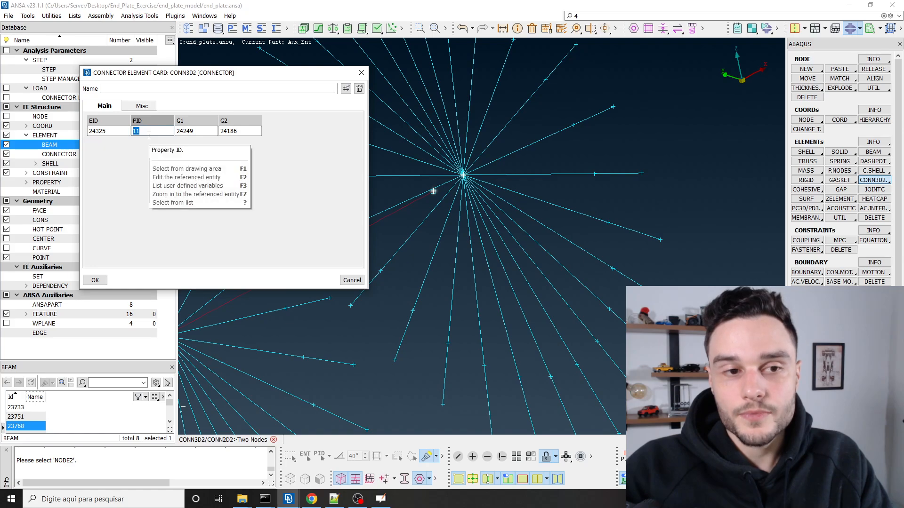
pyautogui.click(95, 281)
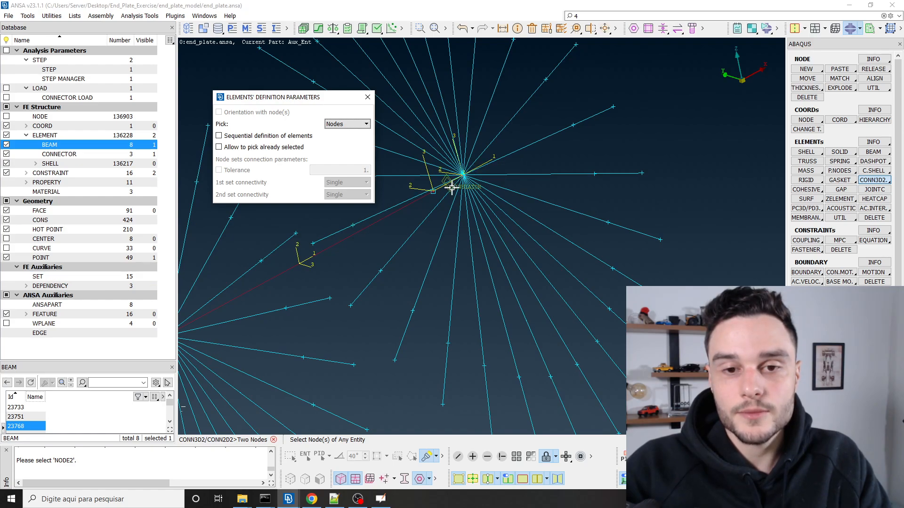
pyautogui.click(366, 96)
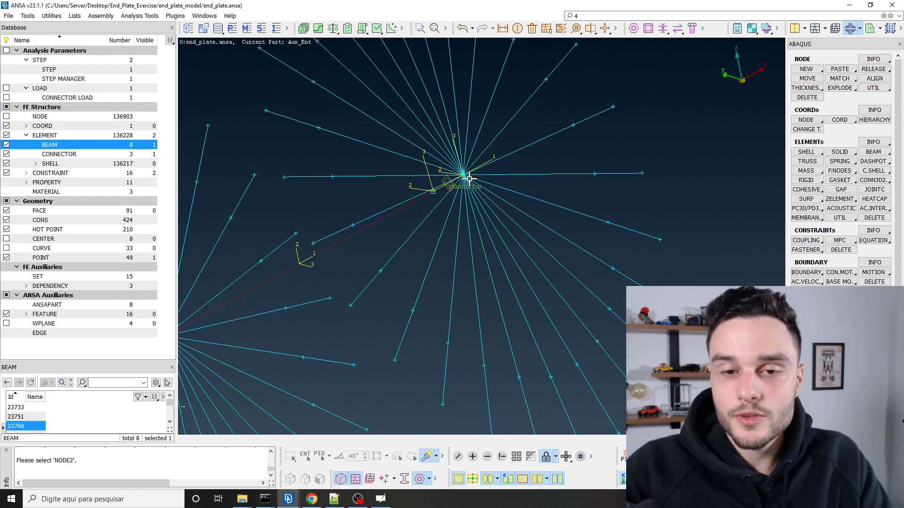
# Step: Highlight the existing connector load to check whether it acts on the new connector
pyautogui.click(63, 99)
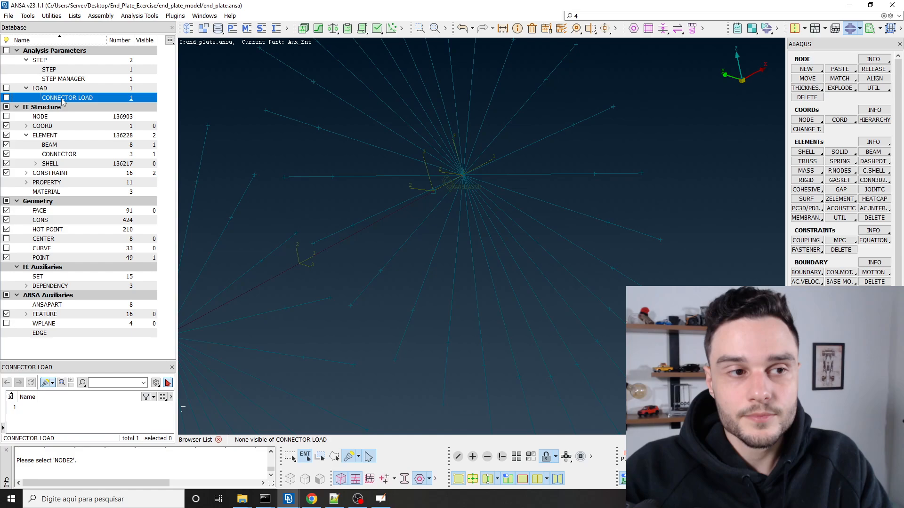
pyautogui.click(17, 409)
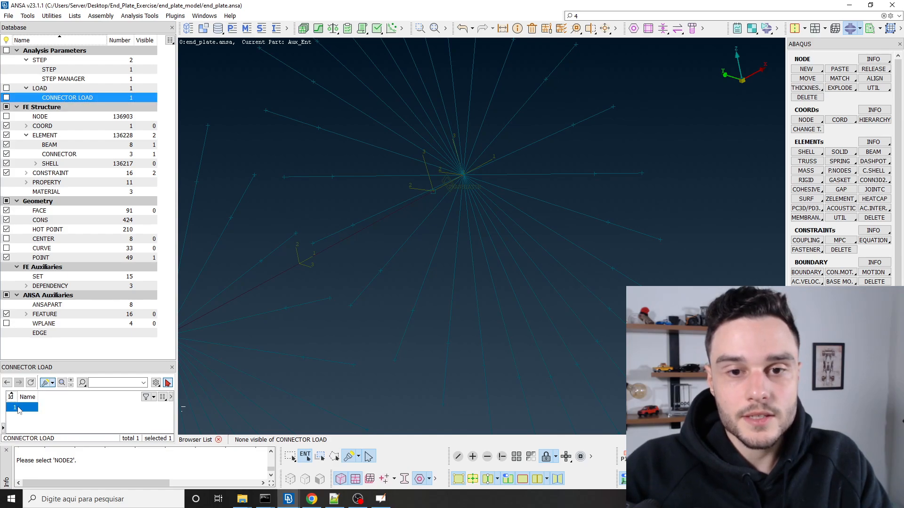
pyautogui.scroll(-5, 446, 247)
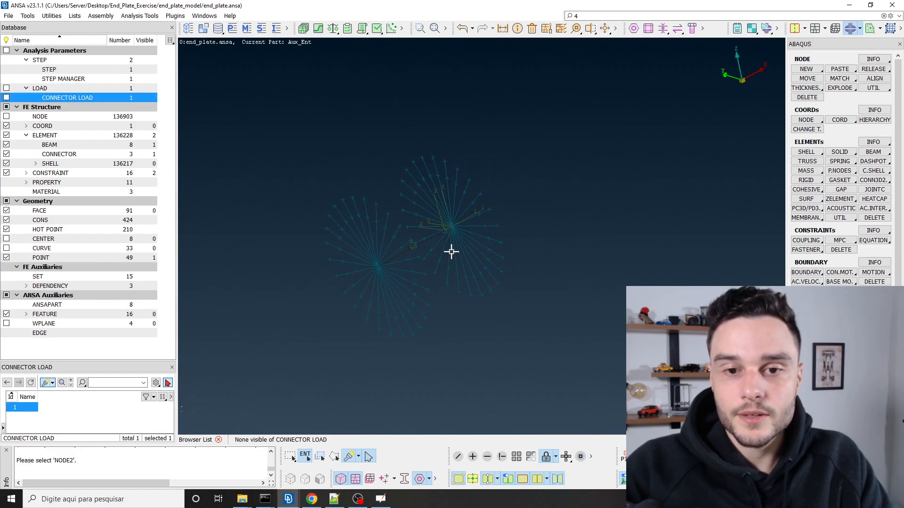
pyautogui.scroll(5, 453, 250)
pyautogui.middleClick(424, 193)
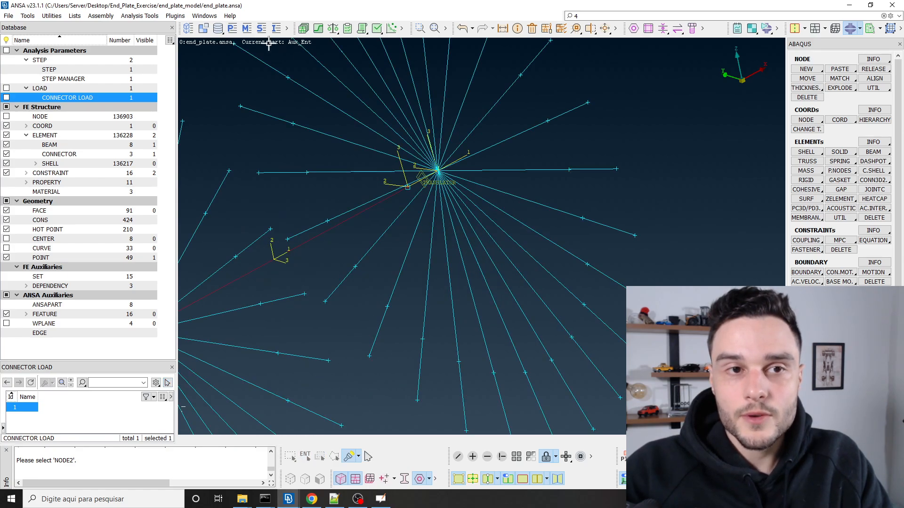
# Step: Add the new TRANSLATOR connector to the bolt_pretension_conn set by modifying the set's contents
pyautogui.click(262, 29)
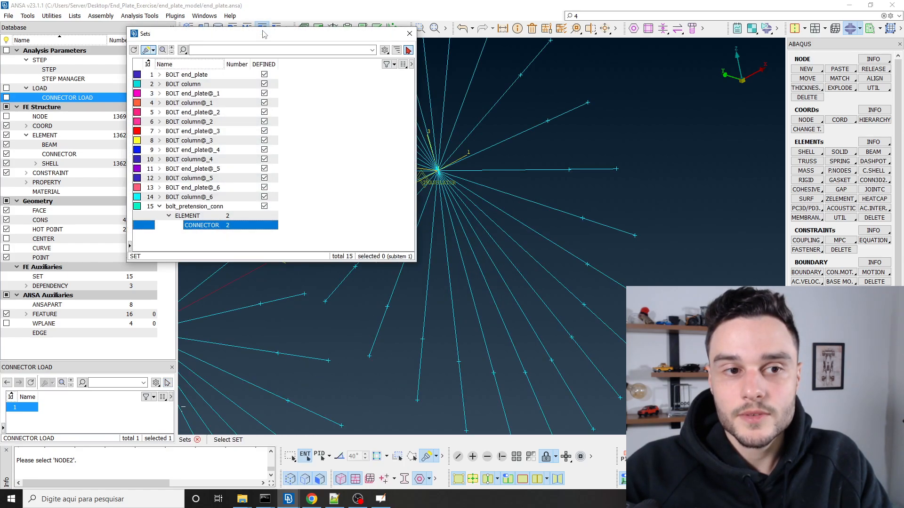
pyautogui.click(193, 208)
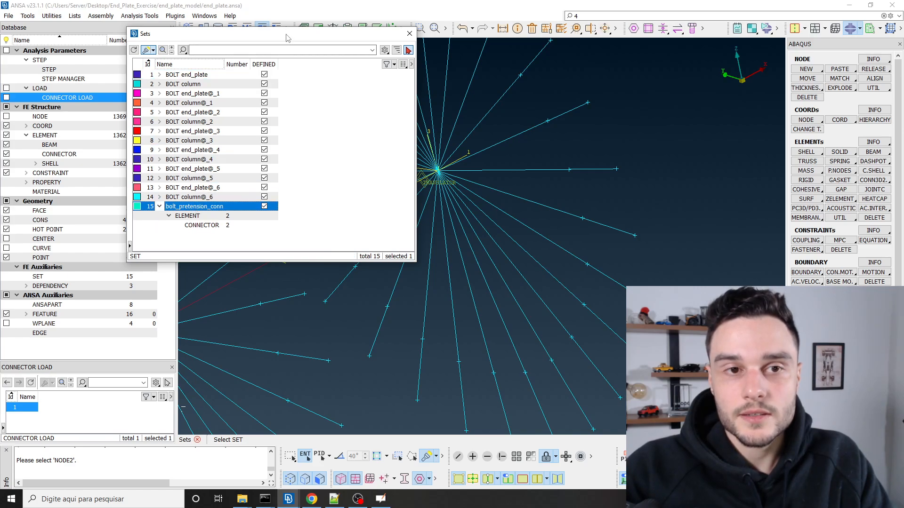
pyautogui.moveTo(288, 38); pyautogui.dragTo(194, 34)
pyautogui.rightClick(107, 204)
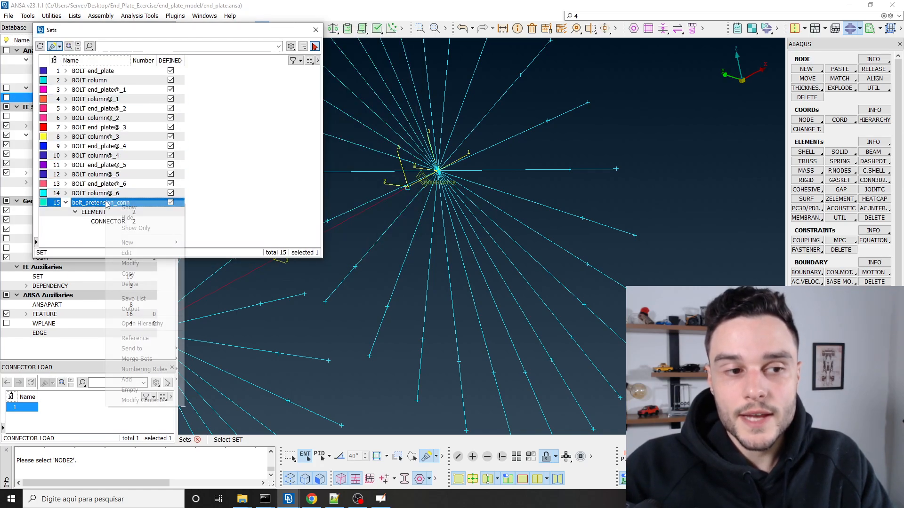
pyautogui.moveTo(163, 401)
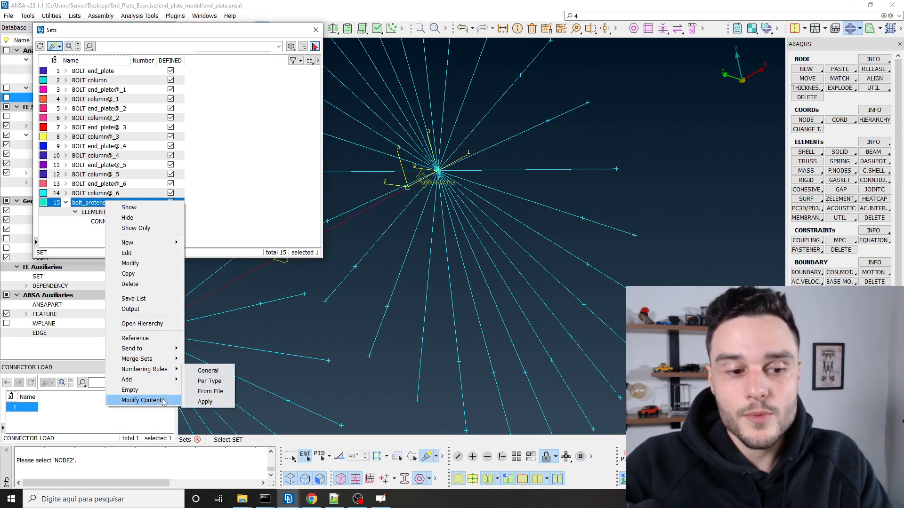
pyautogui.click(162, 401)
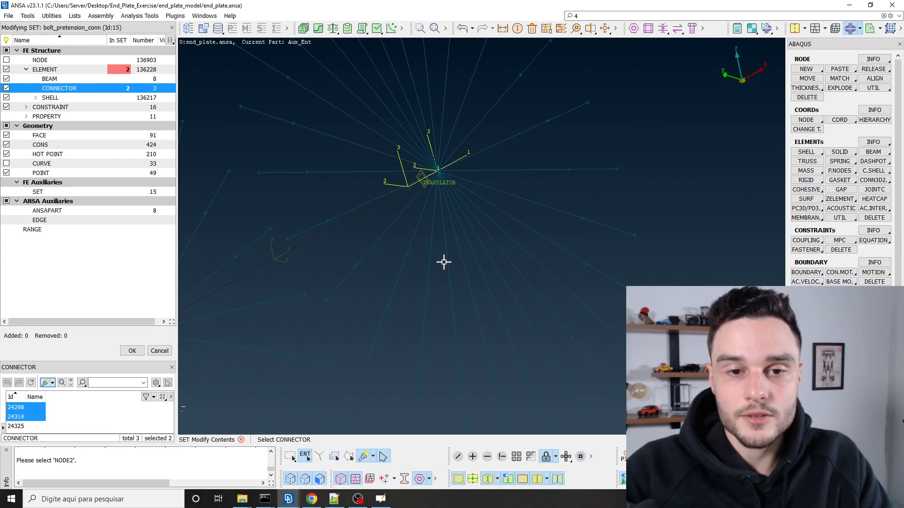
pyautogui.click(424, 185)
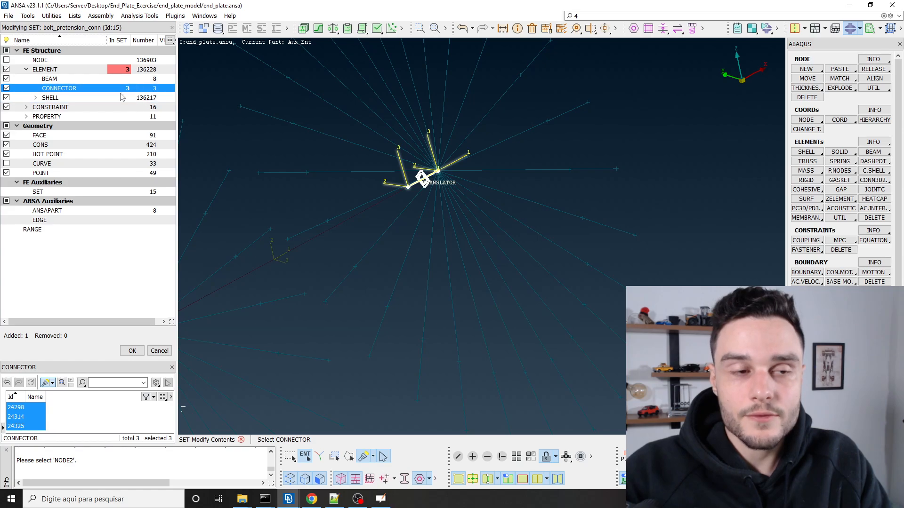
pyautogui.middleClick(464, 143)
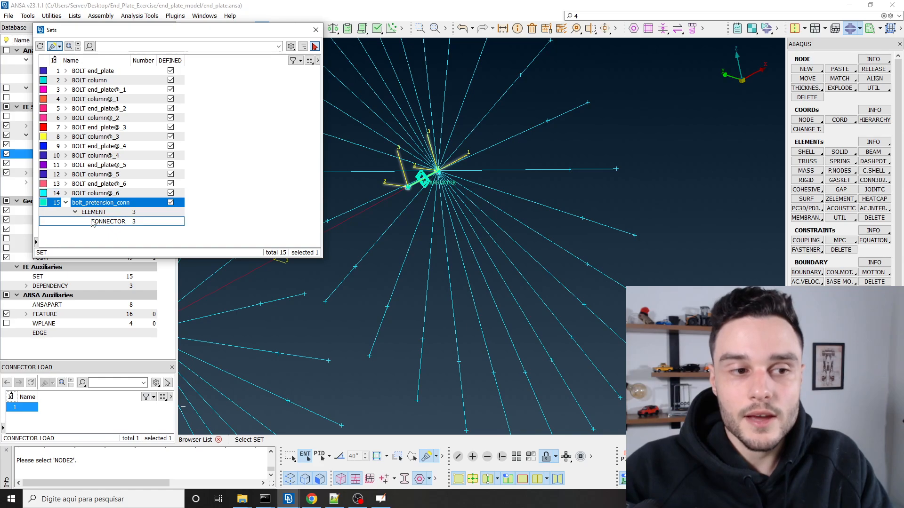
pyautogui.click(316, 29)
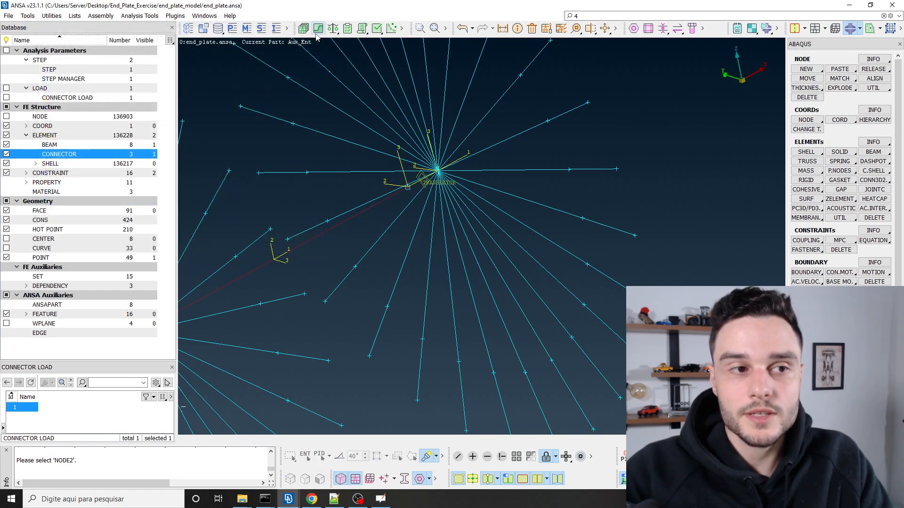
# Step: Highlight the connector load again to check that it covers the connector added to the set
pyautogui.click(81, 98)
pyautogui.click(15, 408)
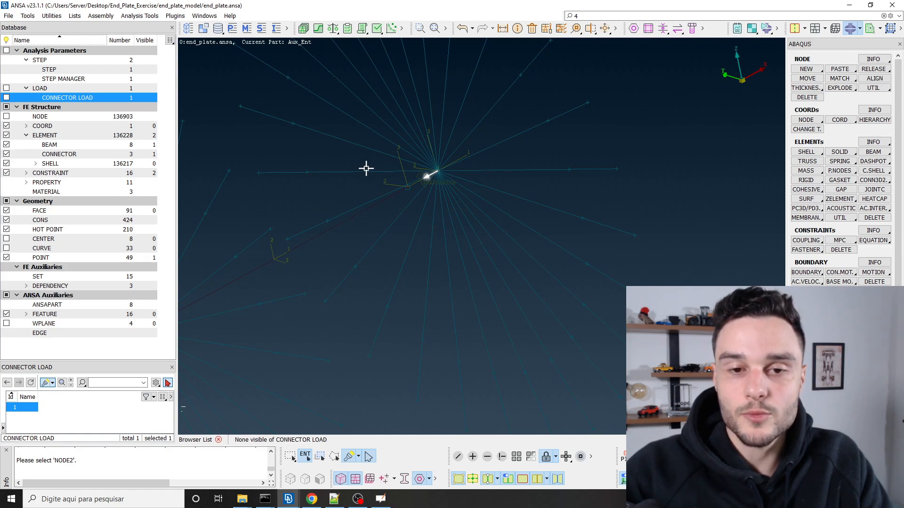
pyautogui.press('Escape')
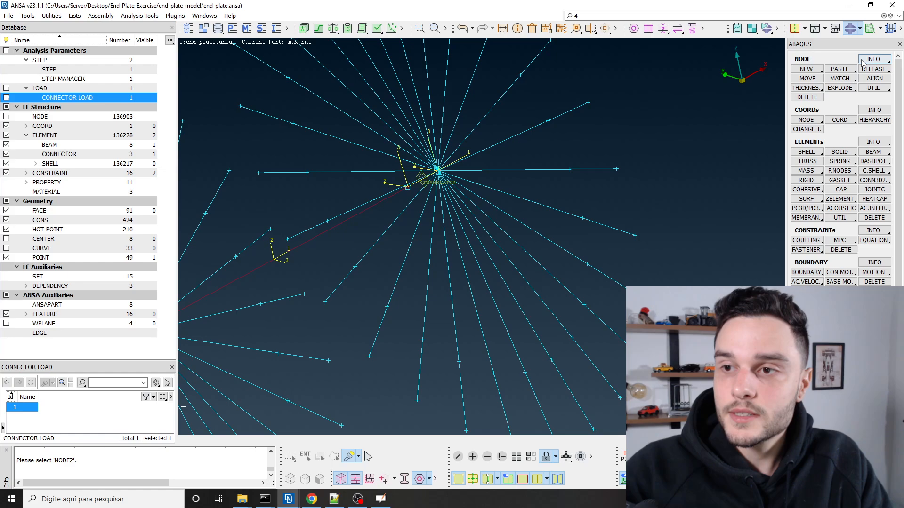
# Step: Manually match the connector's beam-side node to the coupling's centre node, using Match to the last Node with the last node position
pyautogui.click(850, 79)
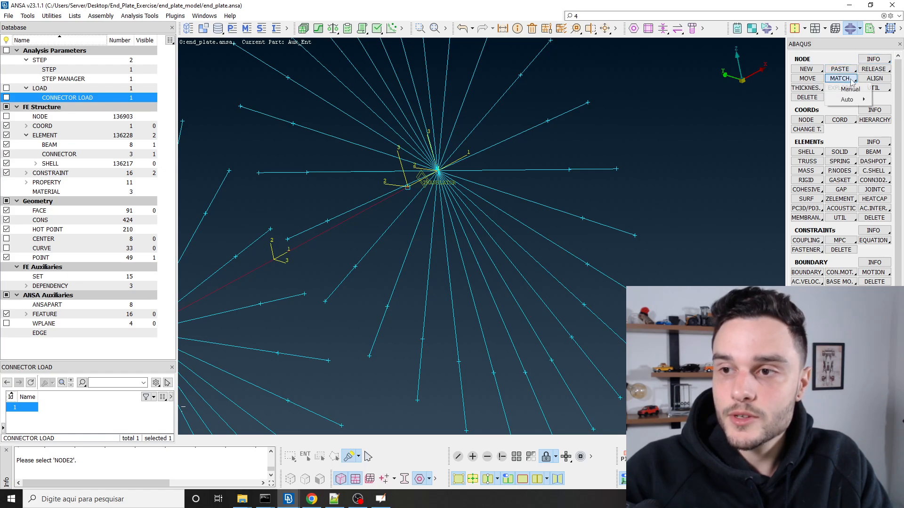
pyautogui.click(850, 89)
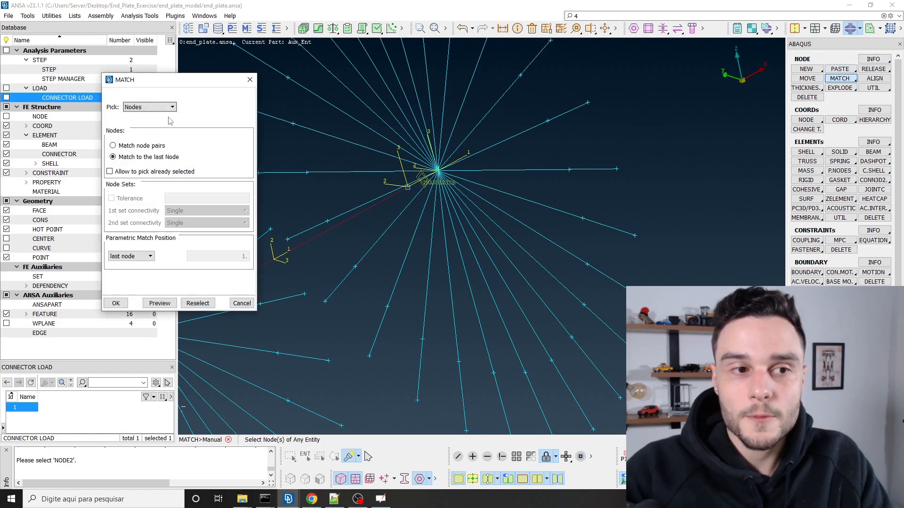
pyautogui.click(123, 160)
pyautogui.click(130, 256)
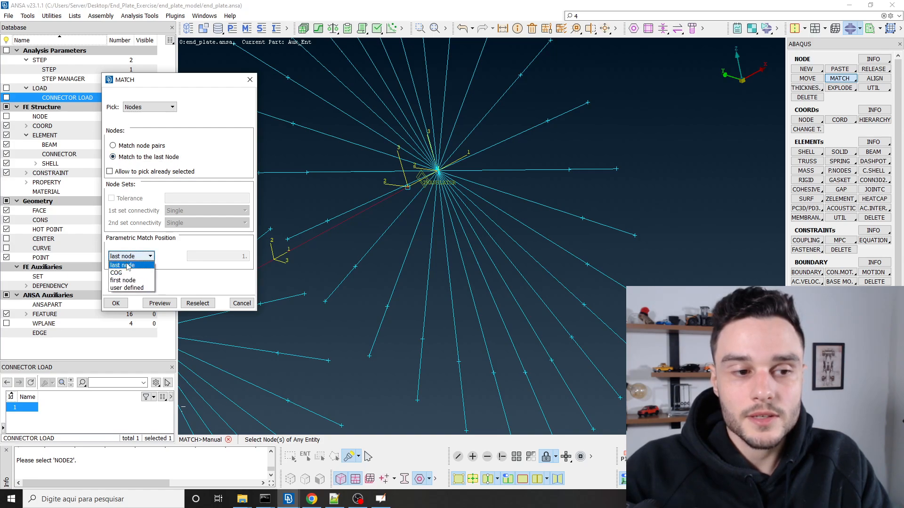
pyautogui.click(125, 264)
pyautogui.click(407, 189)
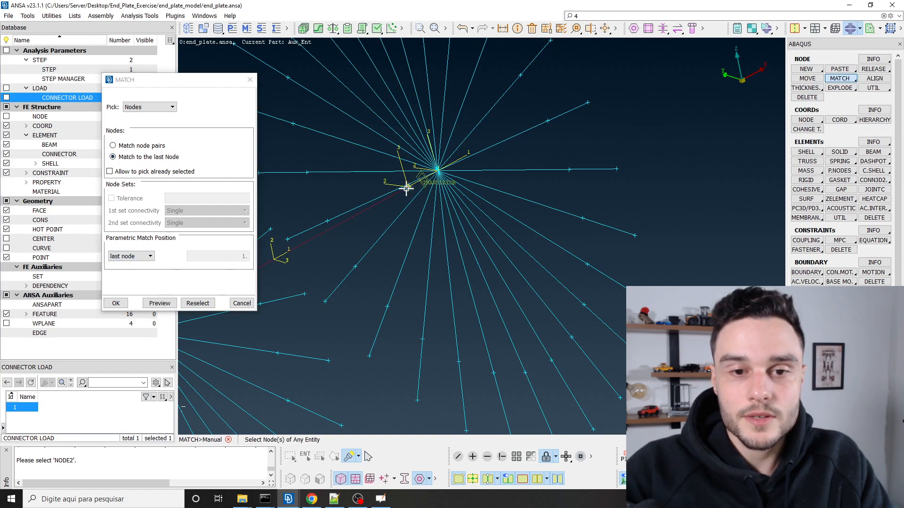
pyautogui.middleClick(440, 172)
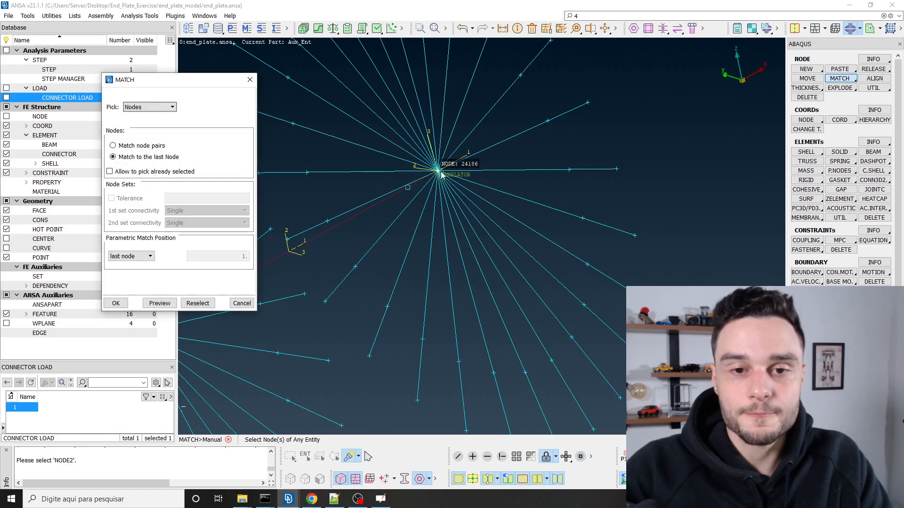
pyautogui.middleClick(440, 171)
# Step: Select the nodes around the coupling's centre to check that the connector still has two separate nodes there
pyautogui.scroll(5, 438, 168)
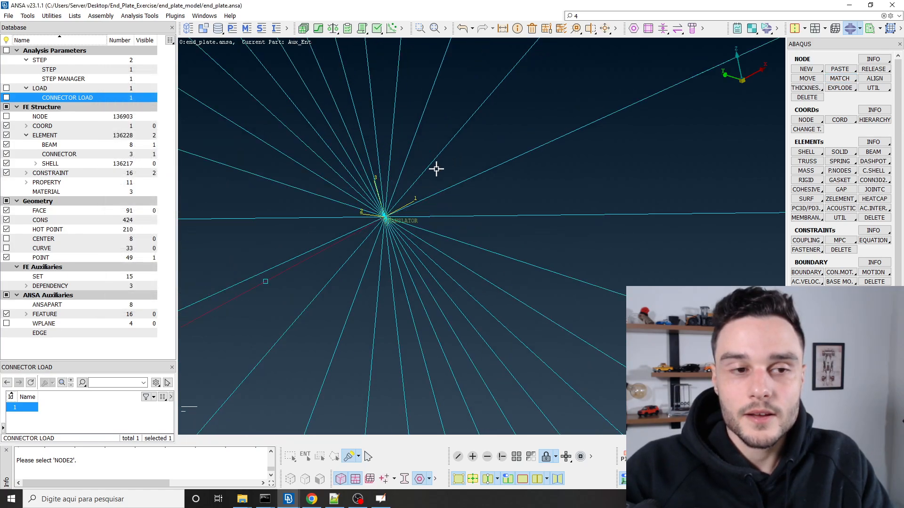
pyautogui.click(51, 125)
pyautogui.click(53, 119)
pyautogui.moveTo(310, 173); pyautogui.dragTo(595, 321)
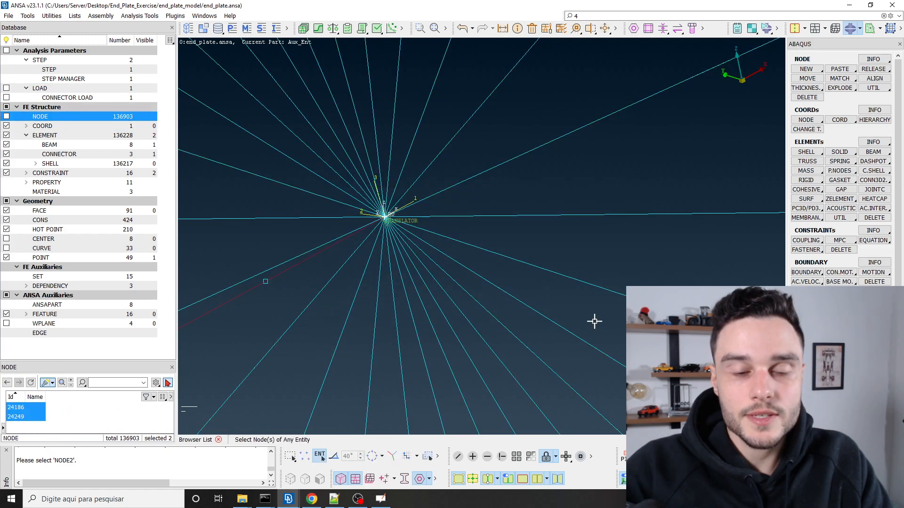
# Step: Save the end_plate.ansa model database
pyautogui.click(8, 15)
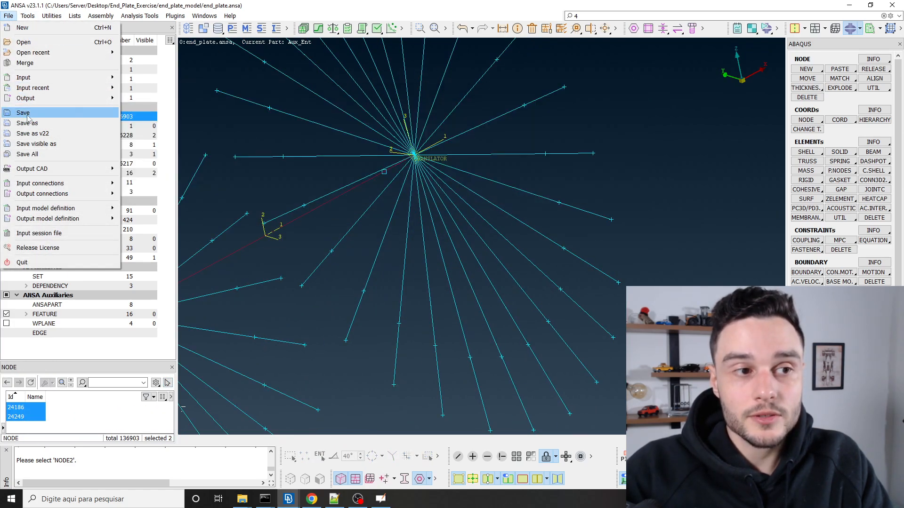
pyautogui.click(24, 113)
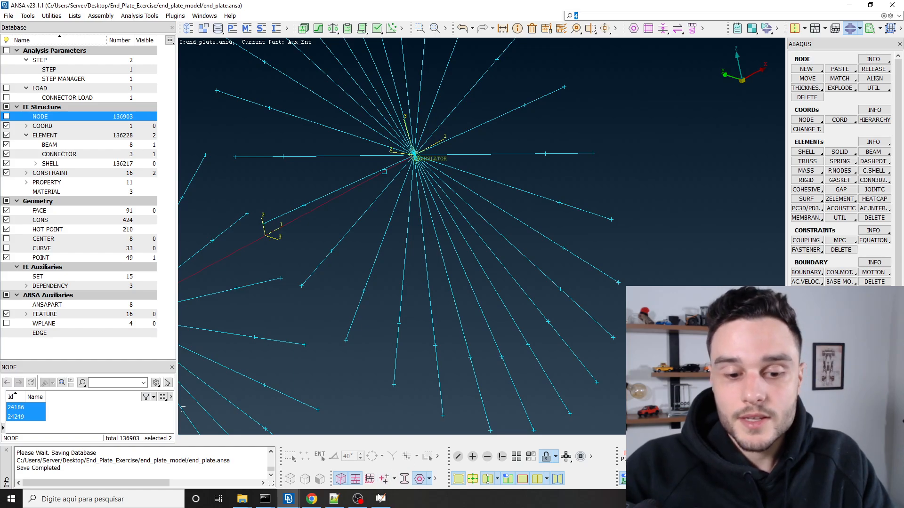
pyautogui.click(358, 500)
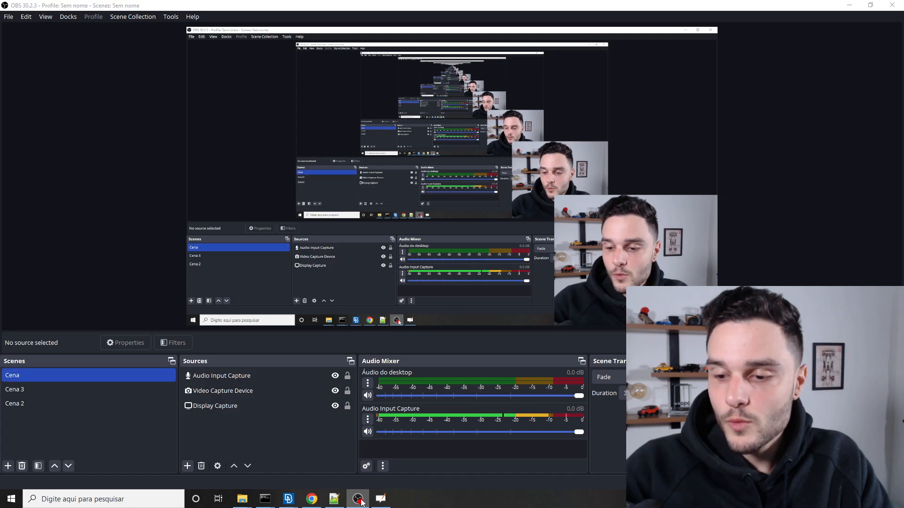
pyautogui.click(361, 503)
# Step: Bring all entities of the model back into view around the isolated bolt couplings
pyautogui.scroll(-3, 443, 172)
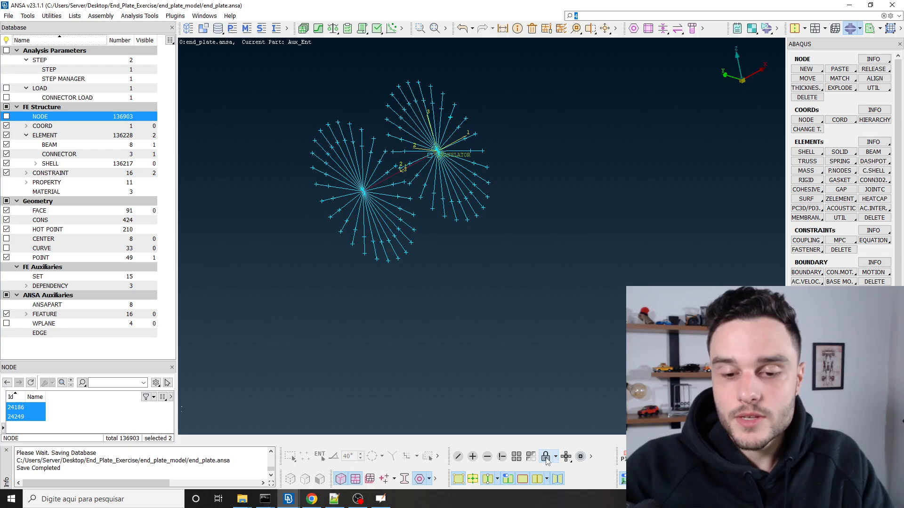
pyautogui.click(517, 457)
pyautogui.scroll(-6, 457, 214)
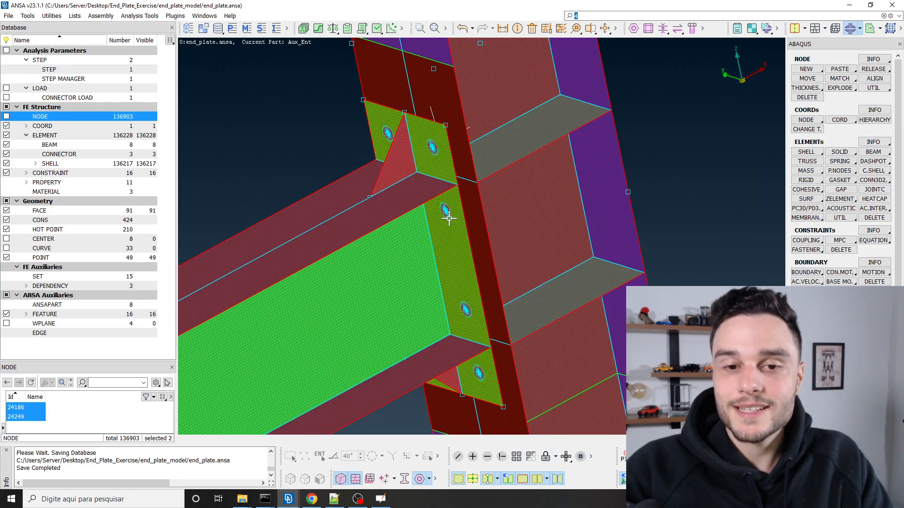
# Step: Examine the bolts, stiffeners and plates of the beam-to-column end plate joint from several angles
pyautogui.scroll(3, 448, 216)
pyautogui.keyDown('ctrl'); pyautogui.moveTo(448, 217); pyautogui.dragTo(425, 224); pyautogui.keyUp('ctrl')
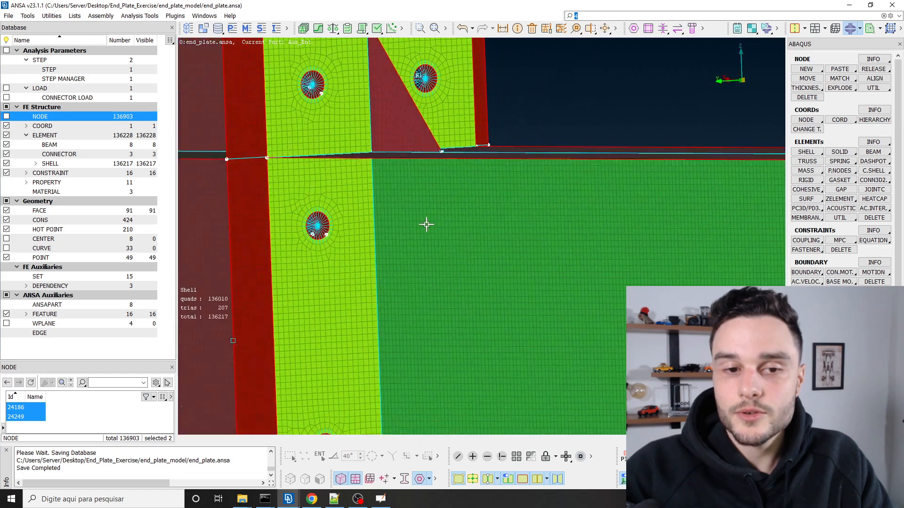
pyautogui.scroll(-3, 324, 184)
pyautogui.keyDown('ctrl'); pyautogui.moveTo(310, 227); pyautogui.dragTo(425, 184); pyautogui.keyUp('ctrl')
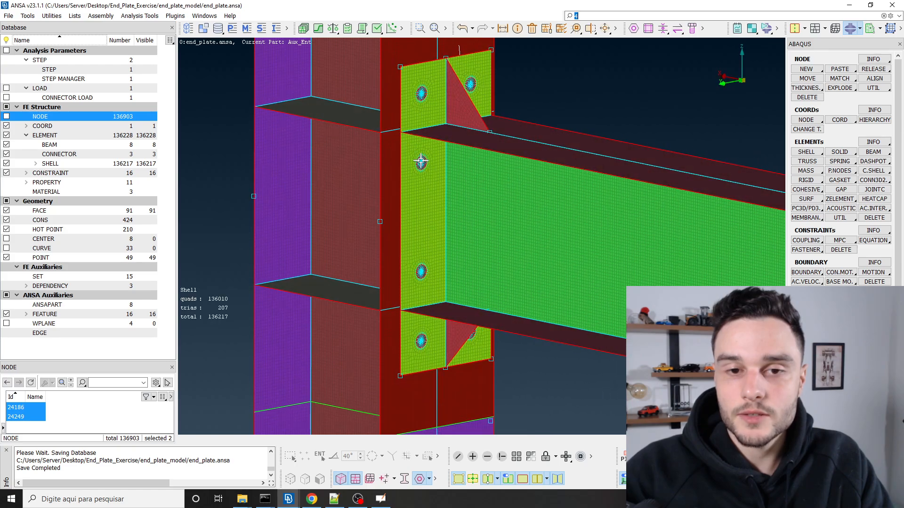
pyautogui.keyDown('ctrl'); pyautogui.moveTo(418, 353); pyautogui.dragTo(356, 325); pyautogui.keyUp('ctrl')
pyautogui.keyDown('ctrl'); pyautogui.moveTo(467, 240); pyautogui.dragTo(468, 274); pyautogui.keyUp('ctrl')
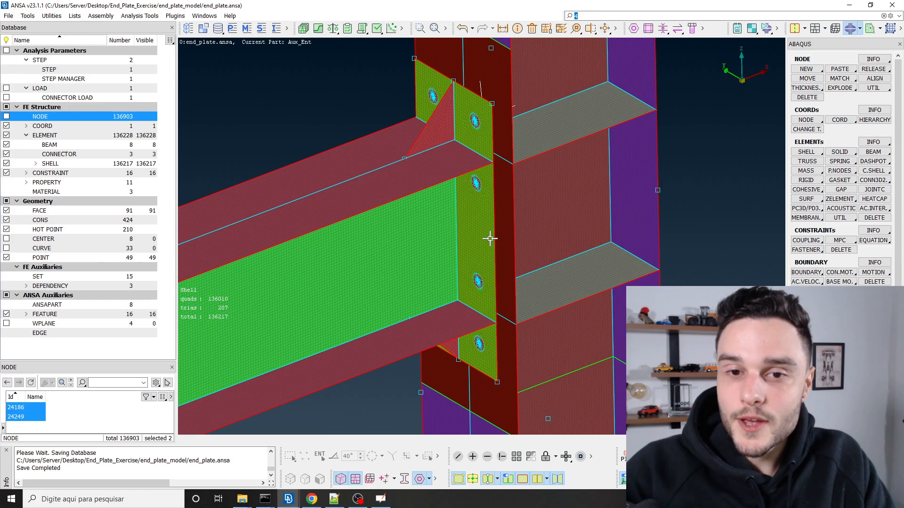
pyautogui.scroll(5, 486, 137)
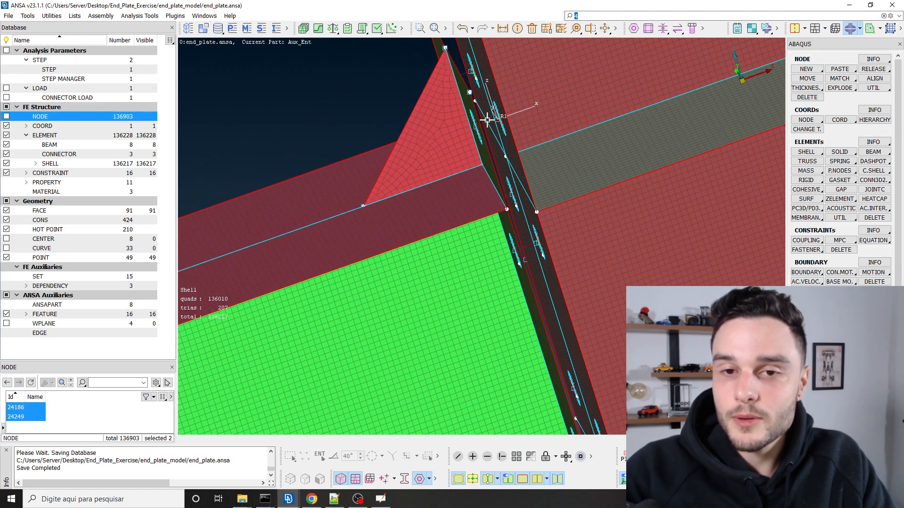
pyautogui.scroll(-6, 518, 142)
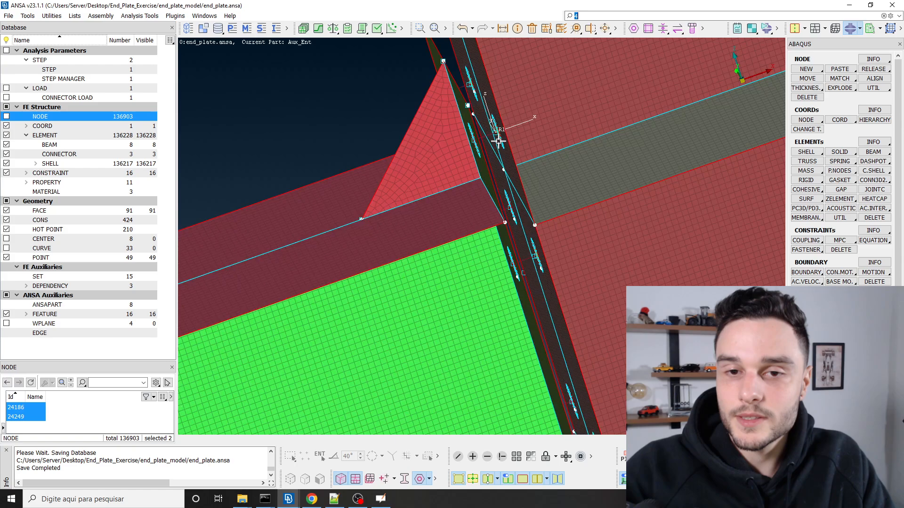
pyautogui.scroll(-3, 538, 162)
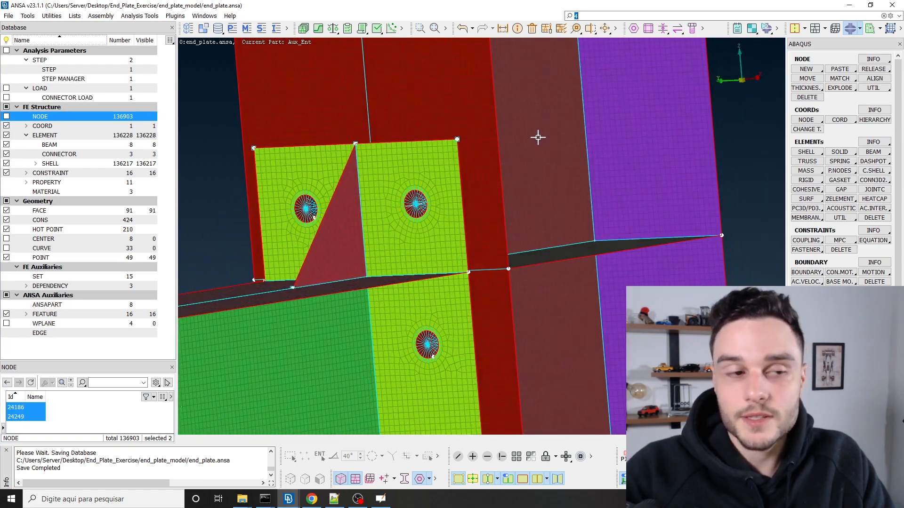
pyautogui.scroll(-2, 433, 185)
pyautogui.moveTo(433, 185)
pyautogui.keyDown('ctrl'); pyautogui.mouseDown()
pyautogui.moveTo(428, 168)
pyautogui.moveTo(428, 183)
pyautogui.mouseUp(); pyautogui.keyUp('ctrl')
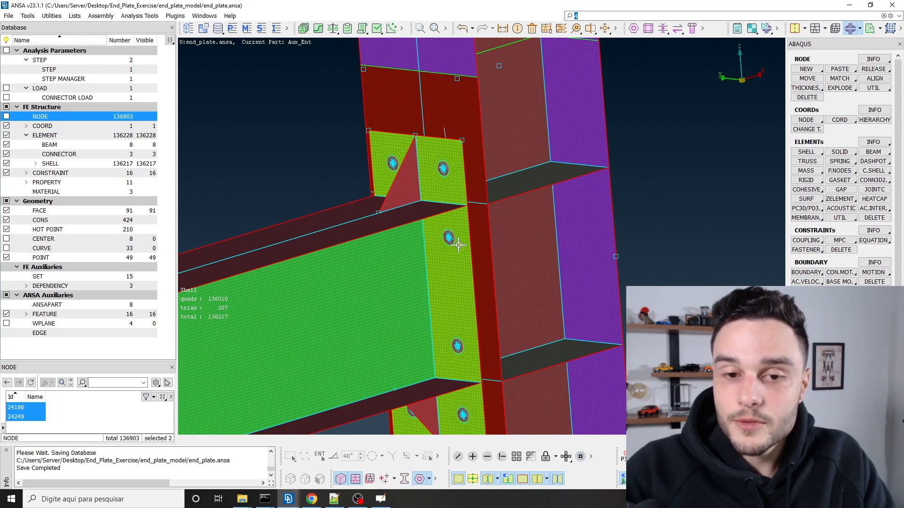
pyautogui.keyDown('ctrl'); pyautogui.moveTo(453, 288); pyautogui.dragTo(453, 287, button='middle'); pyautogui.keyUp('ctrl')
pyautogui.keyDown('ctrl'); pyautogui.moveTo(453, 288); pyautogui.dragTo(460, 215); pyautogui.keyUp('ctrl')
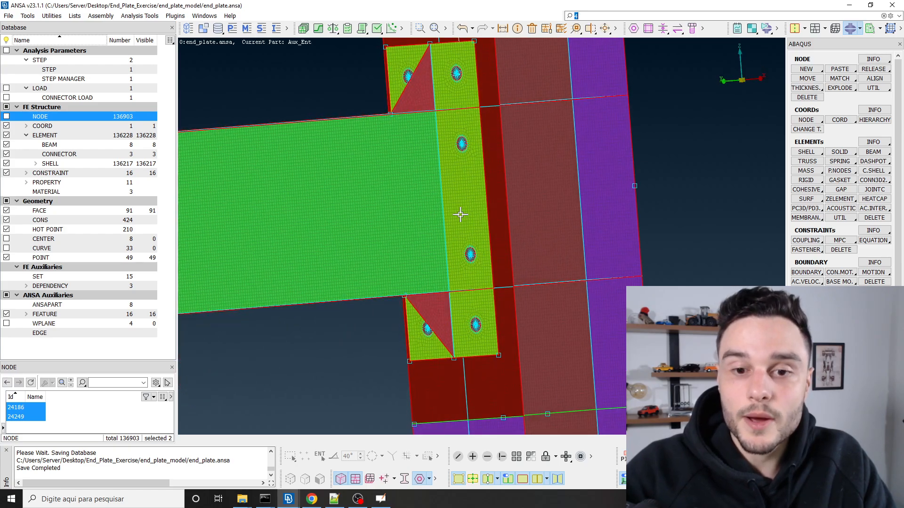
pyautogui.scroll(-4, 460, 229)
pyautogui.keyDown('ctrl'); pyautogui.moveTo(460, 231); pyautogui.dragTo(458, 246, button='middle'); pyautogui.keyUp('ctrl')
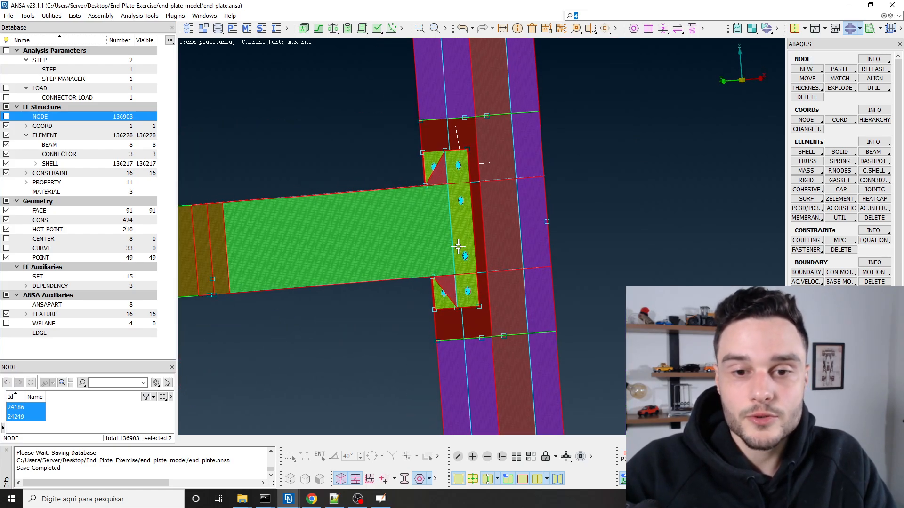
pyautogui.keyDown('ctrl'); pyautogui.moveTo(458, 246); pyautogui.dragTo(456, 282); pyautogui.keyUp('ctrl')
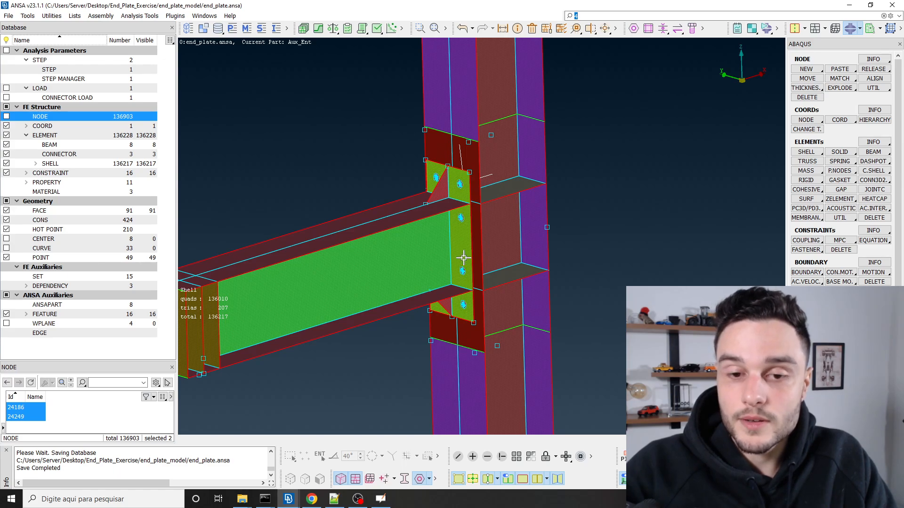
pyautogui.keyDown('ctrl'); pyautogui.moveTo(463, 252); pyautogui.dragTo(466, 274, button='middle'); pyautogui.keyUp('ctrl')
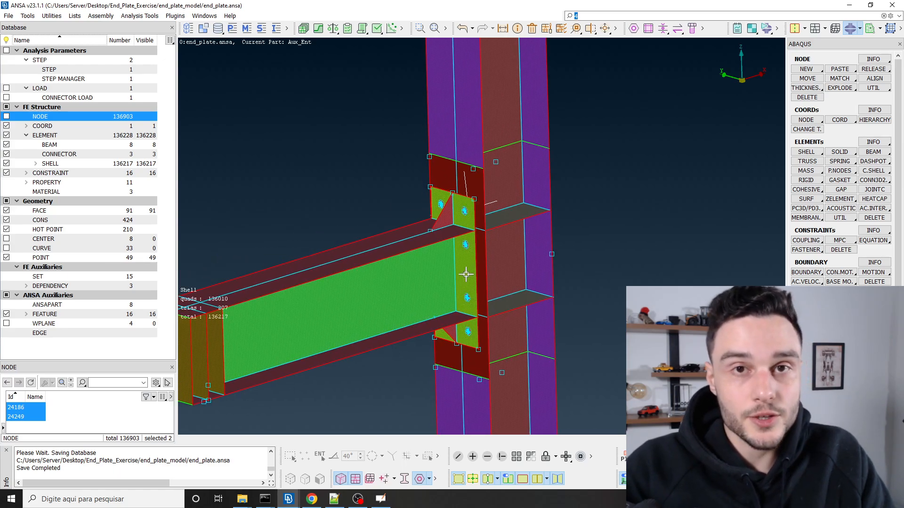